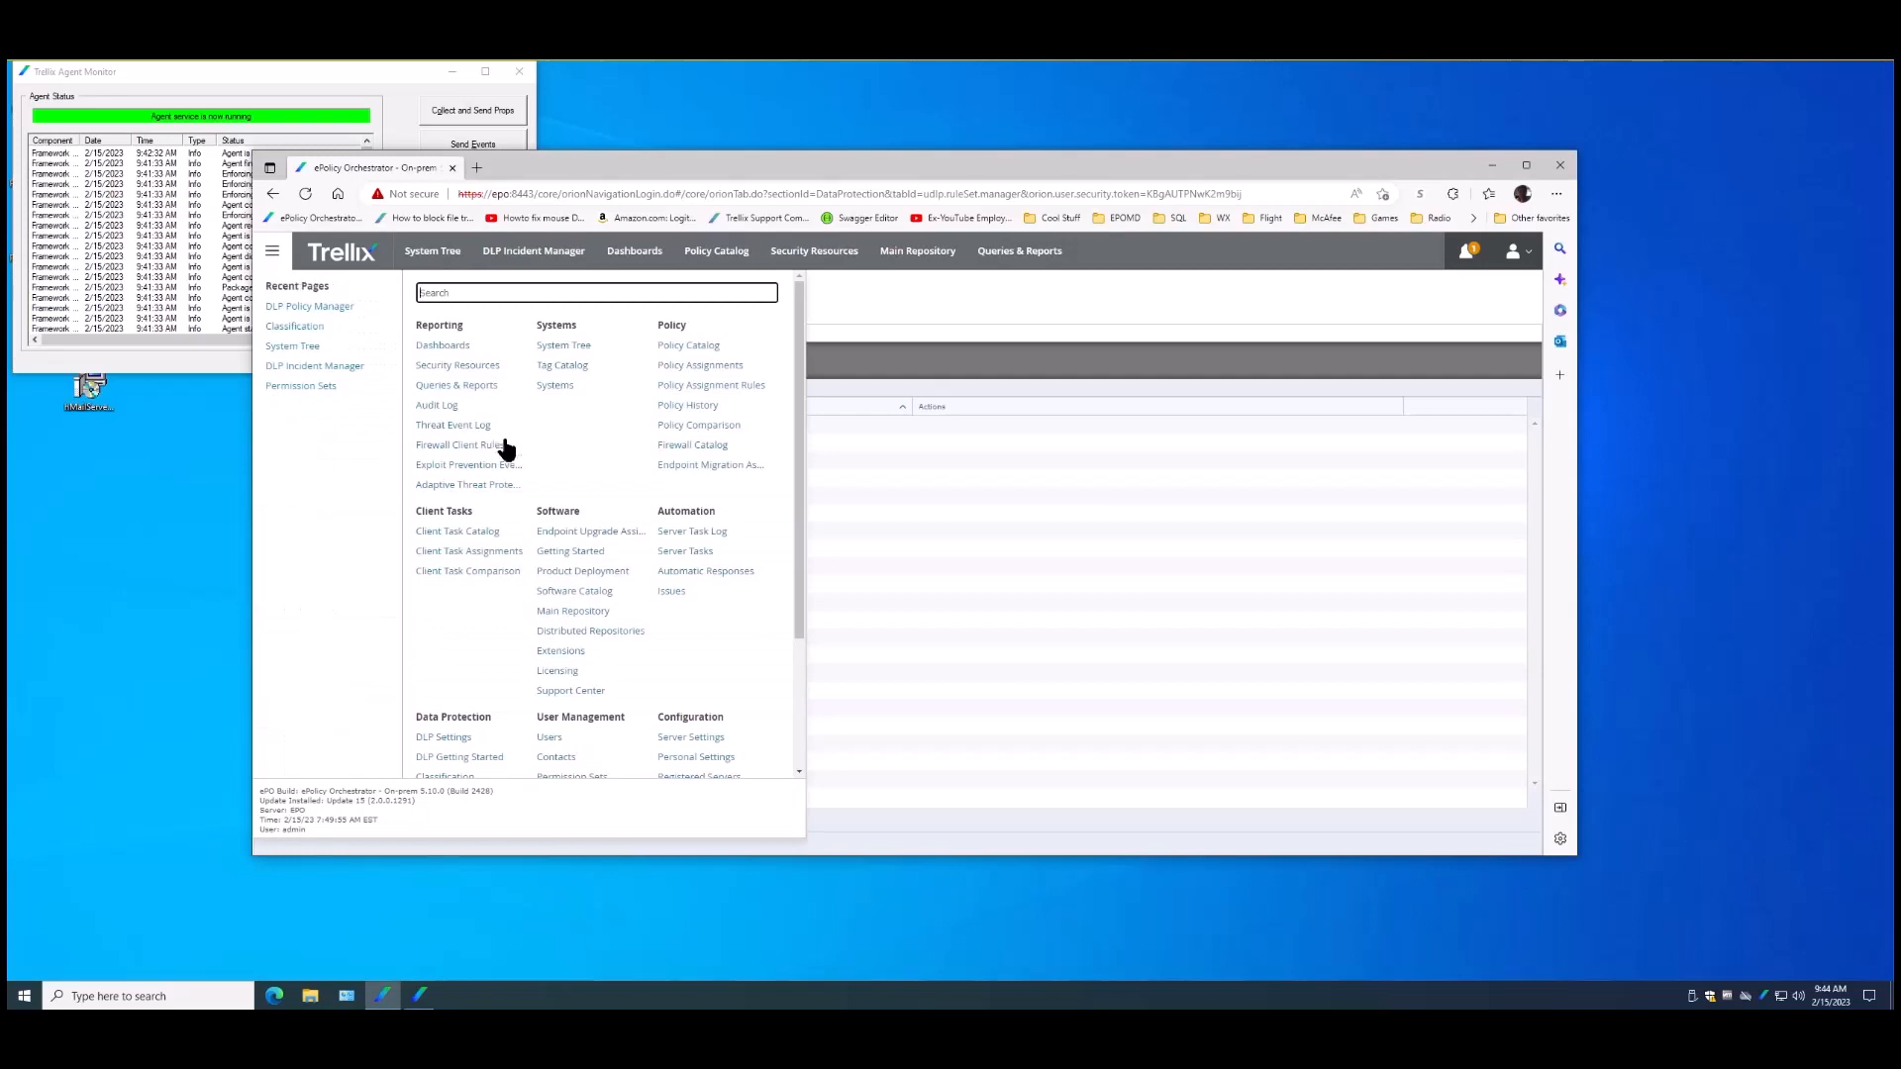
Open the Definitions section of the Data Protection Classification page
{"action": "scroll", "coordinate": [495, 632], "scroll_direction": "down", "scroll_amount": 2}
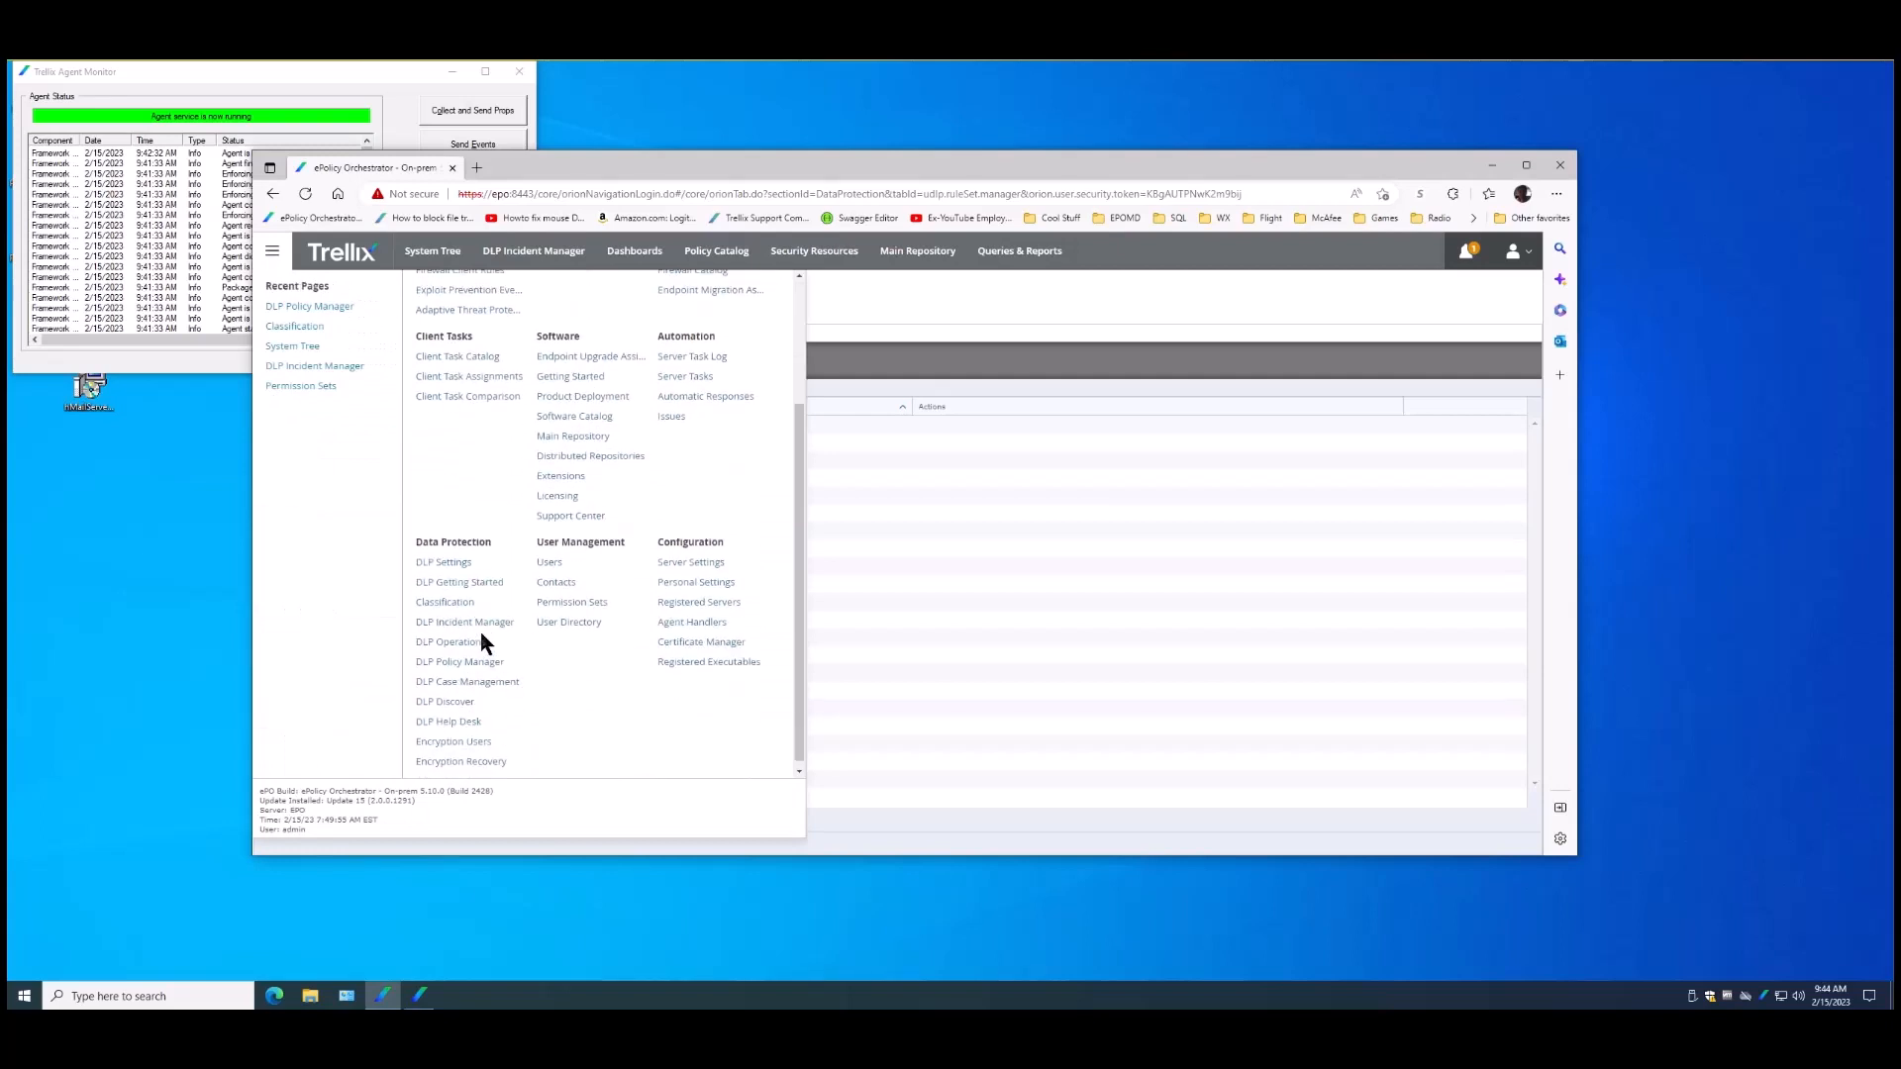
{"action": "left_click", "coordinate": [444, 596]}
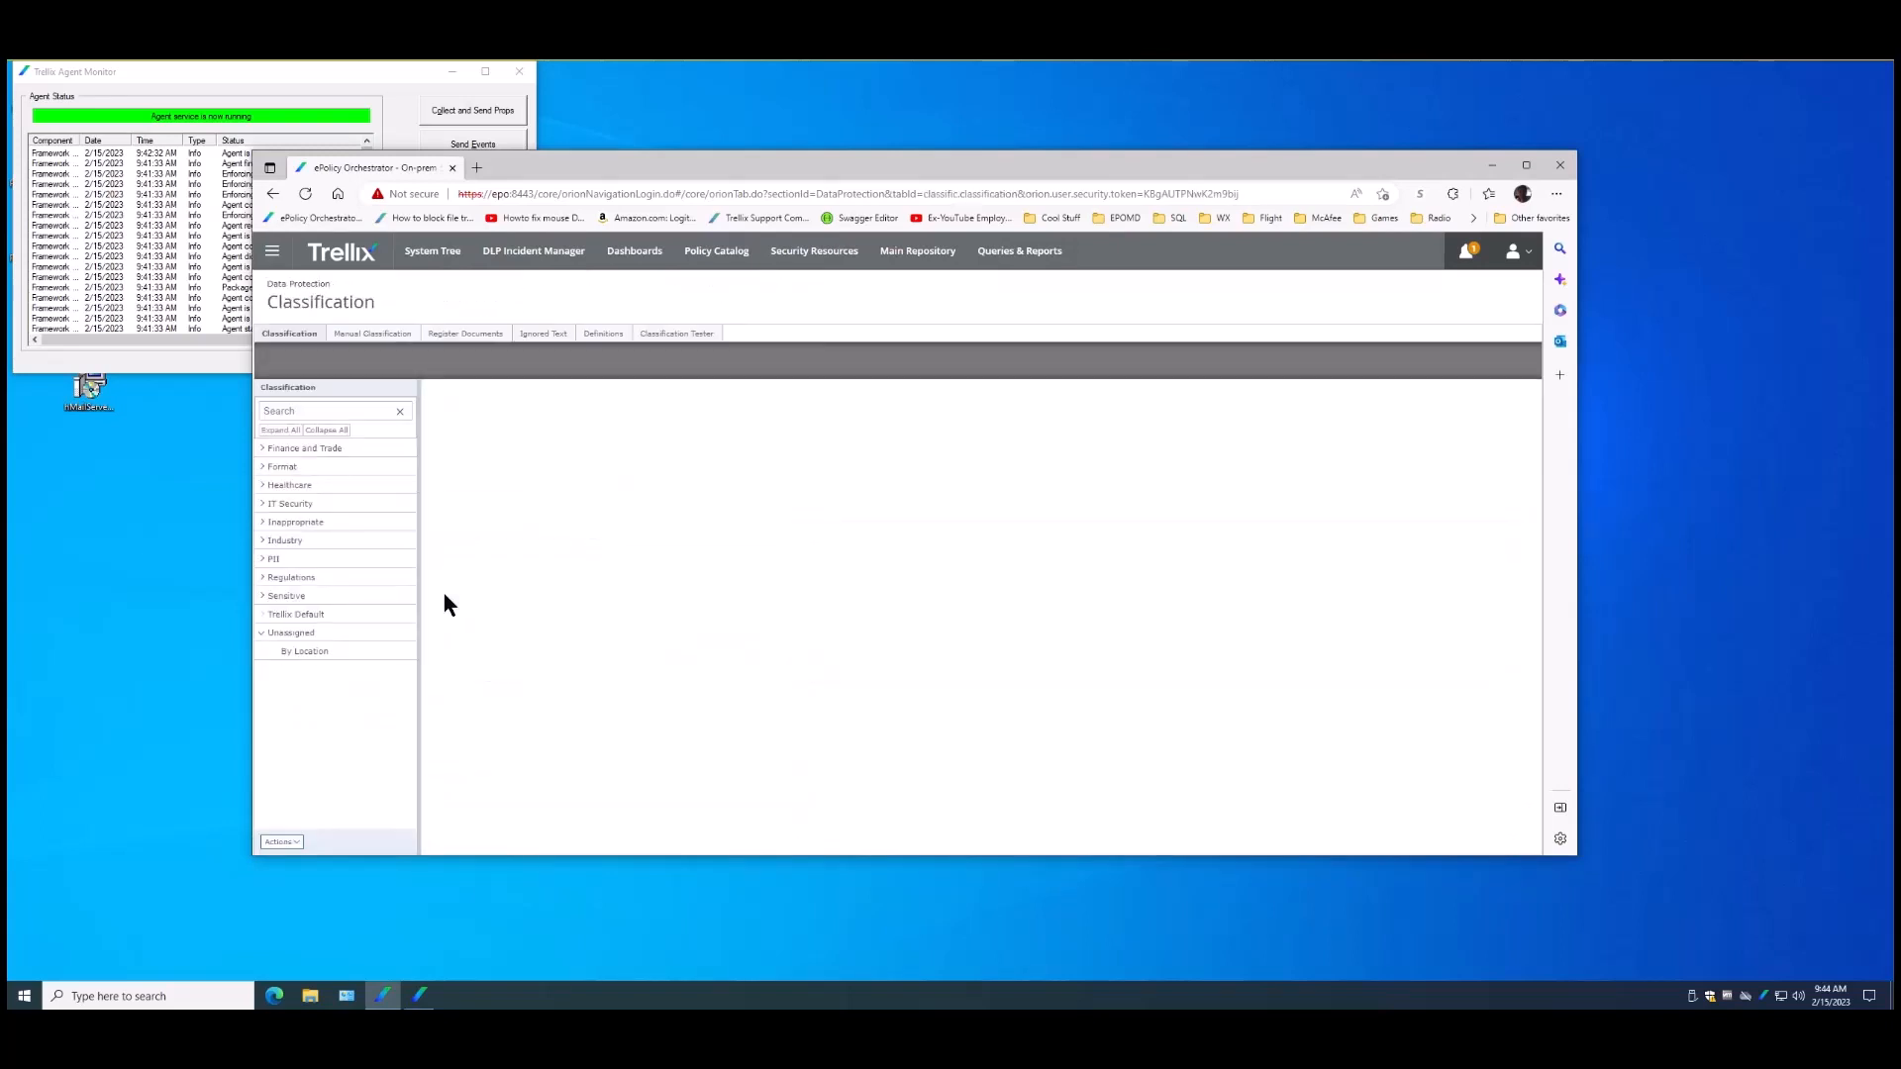
{"action": "left_click", "coordinate": [603, 334]}
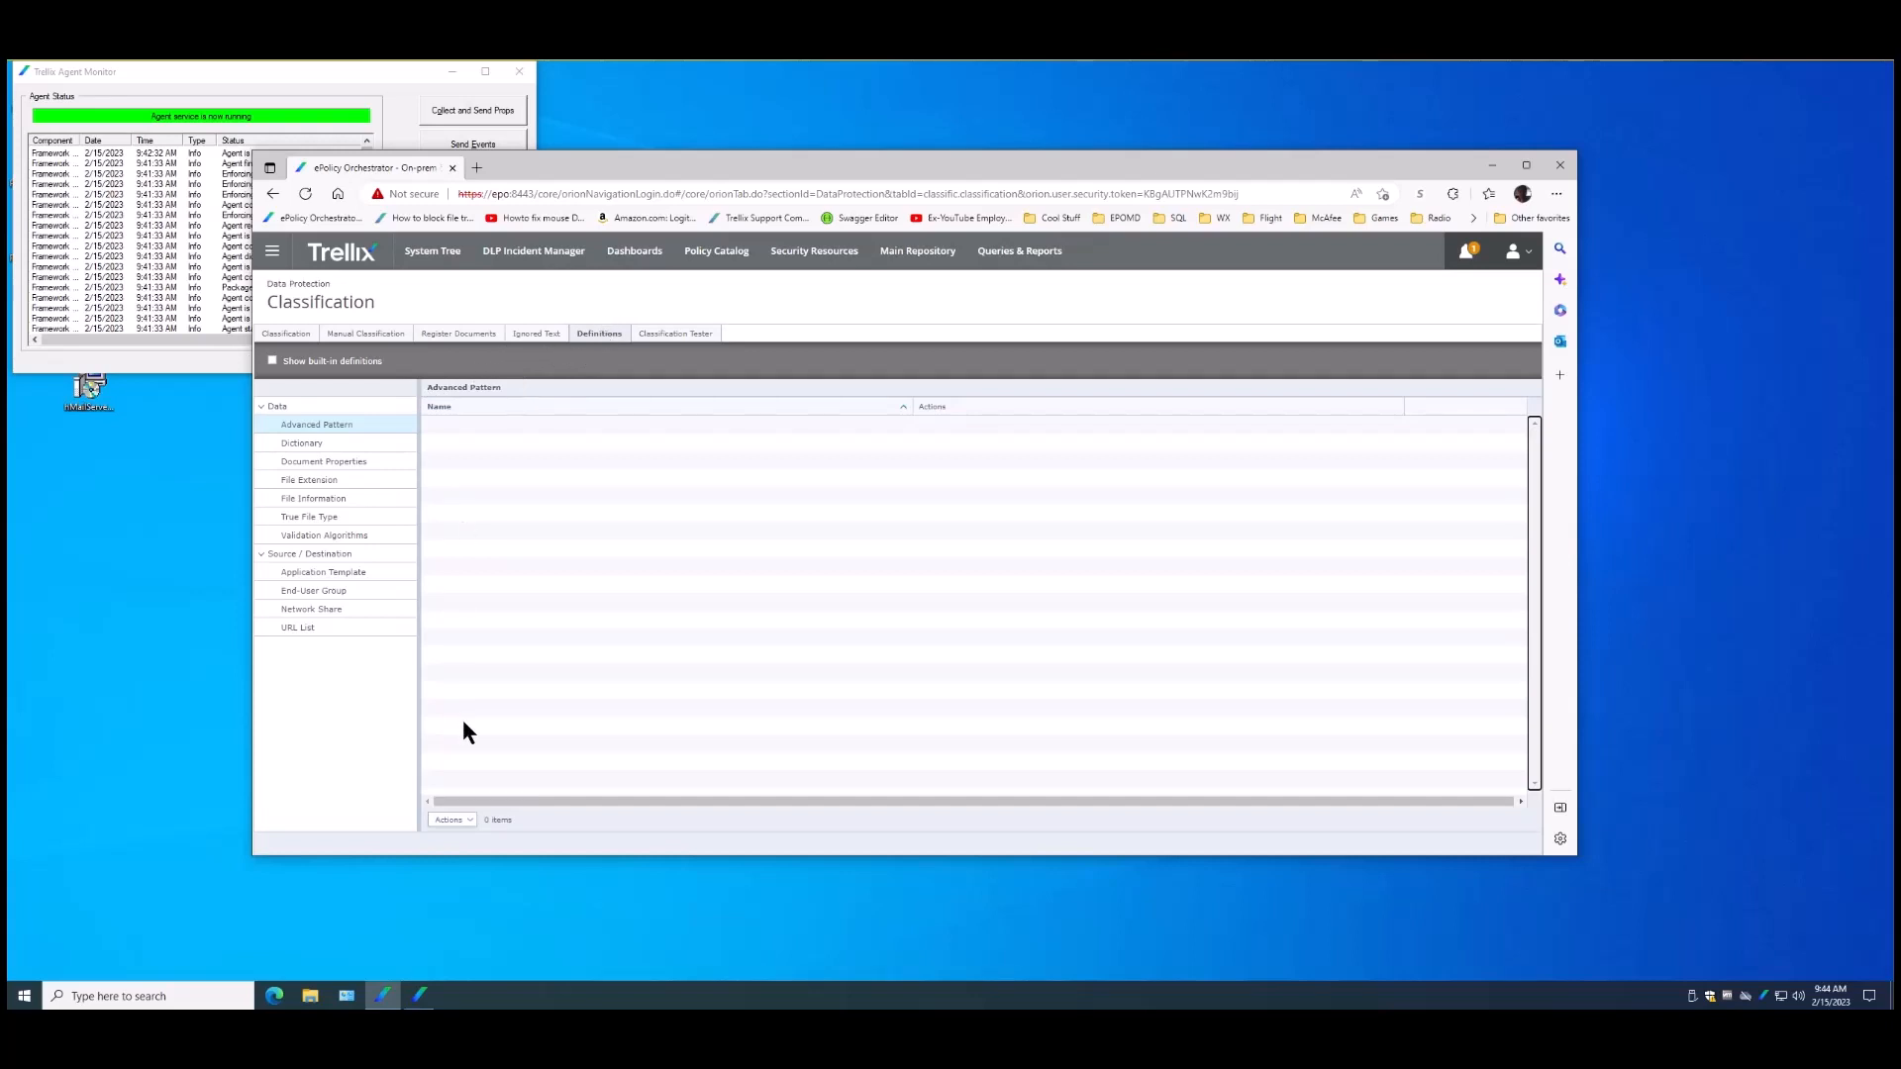
Create a new application template definition under Source / Destination and name it Calculator Template
{"action": "left_click", "coordinate": [455, 821]}
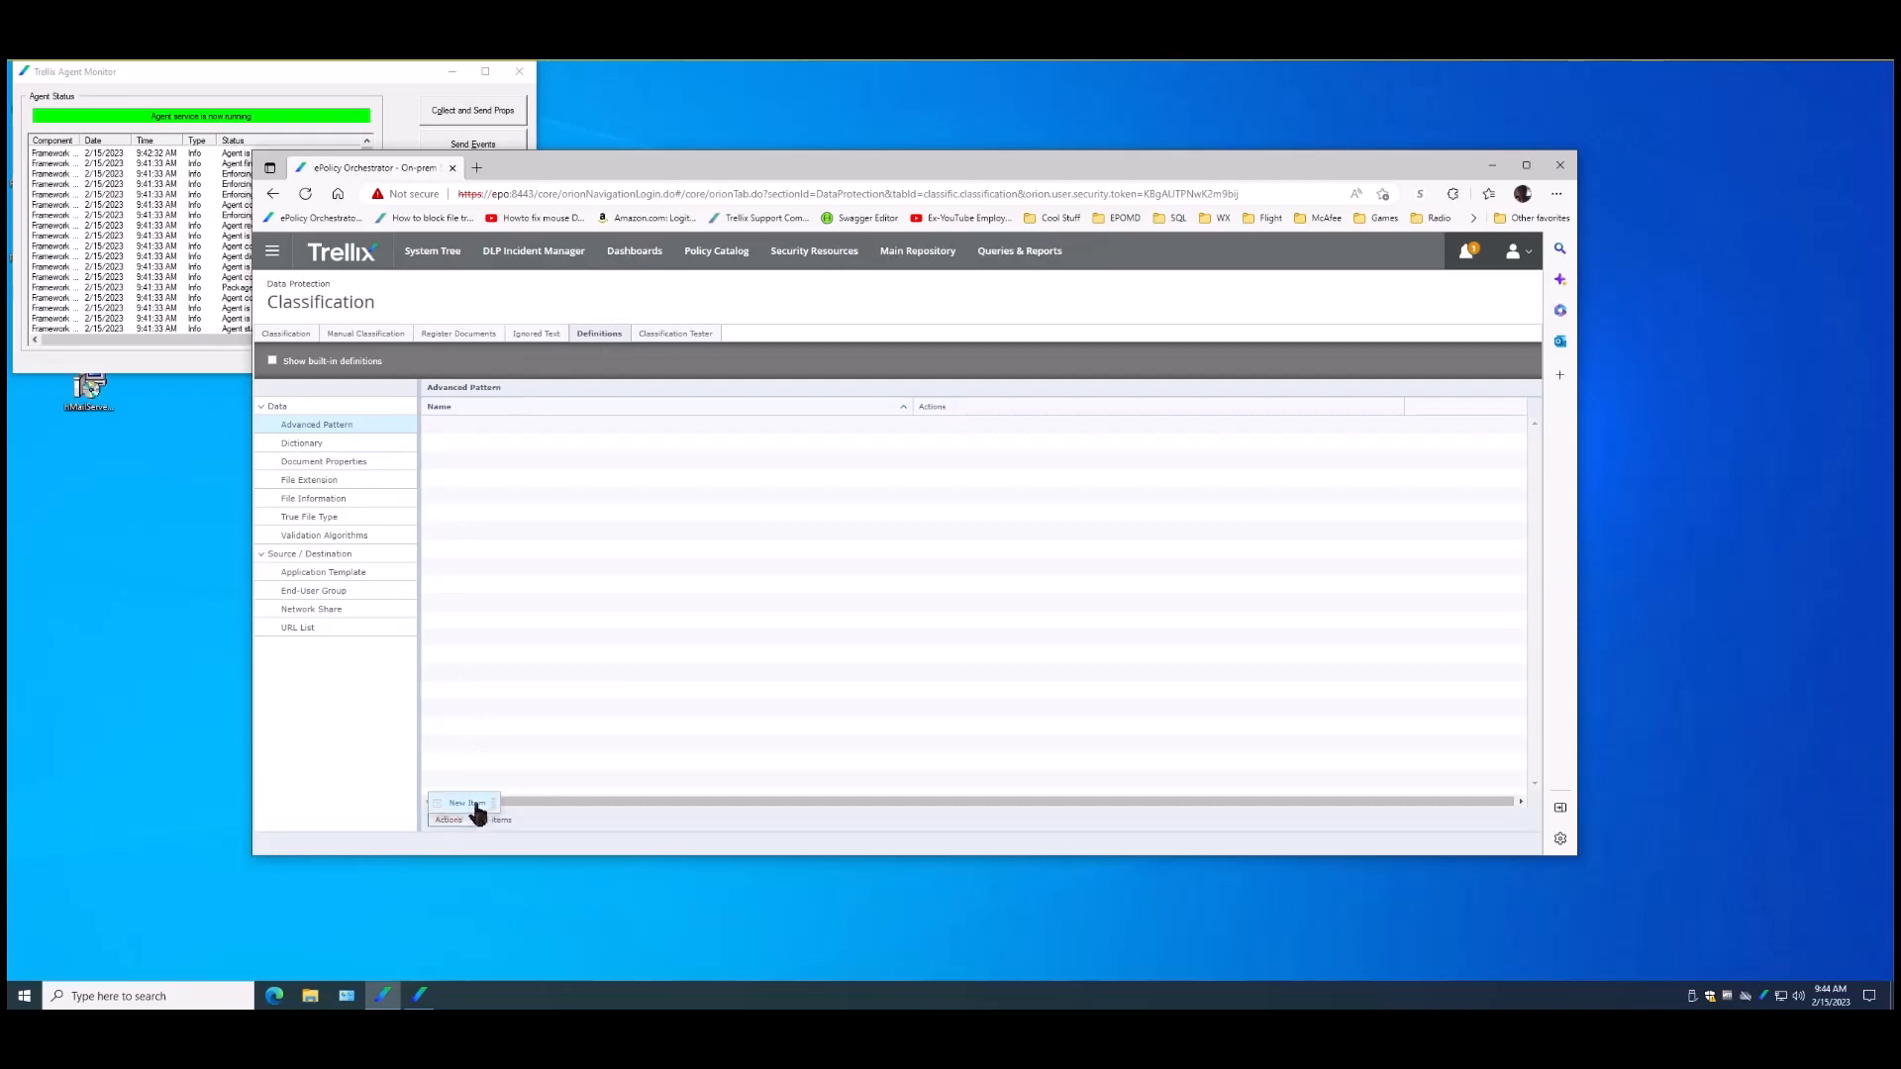
{"action": "left_click", "coordinate": [467, 803]}
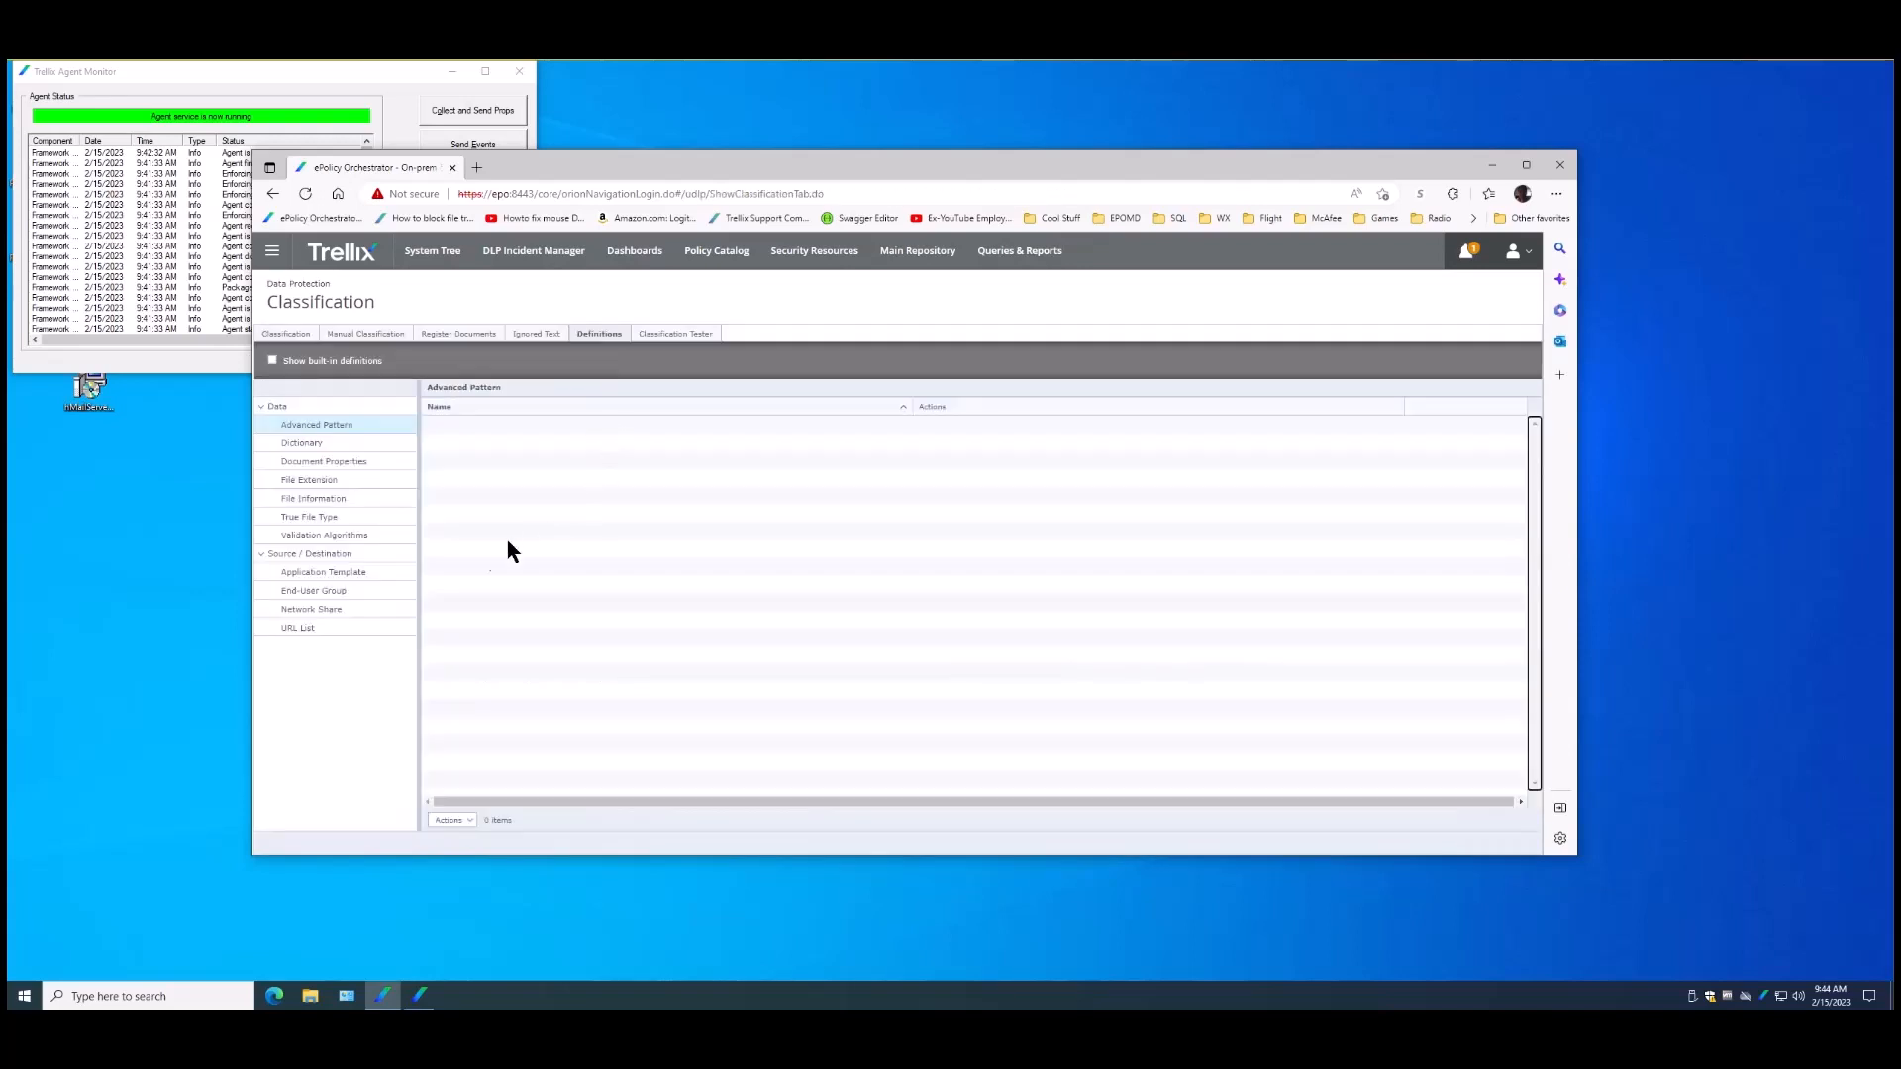
{"action": "left_click", "coordinate": [348, 575]}
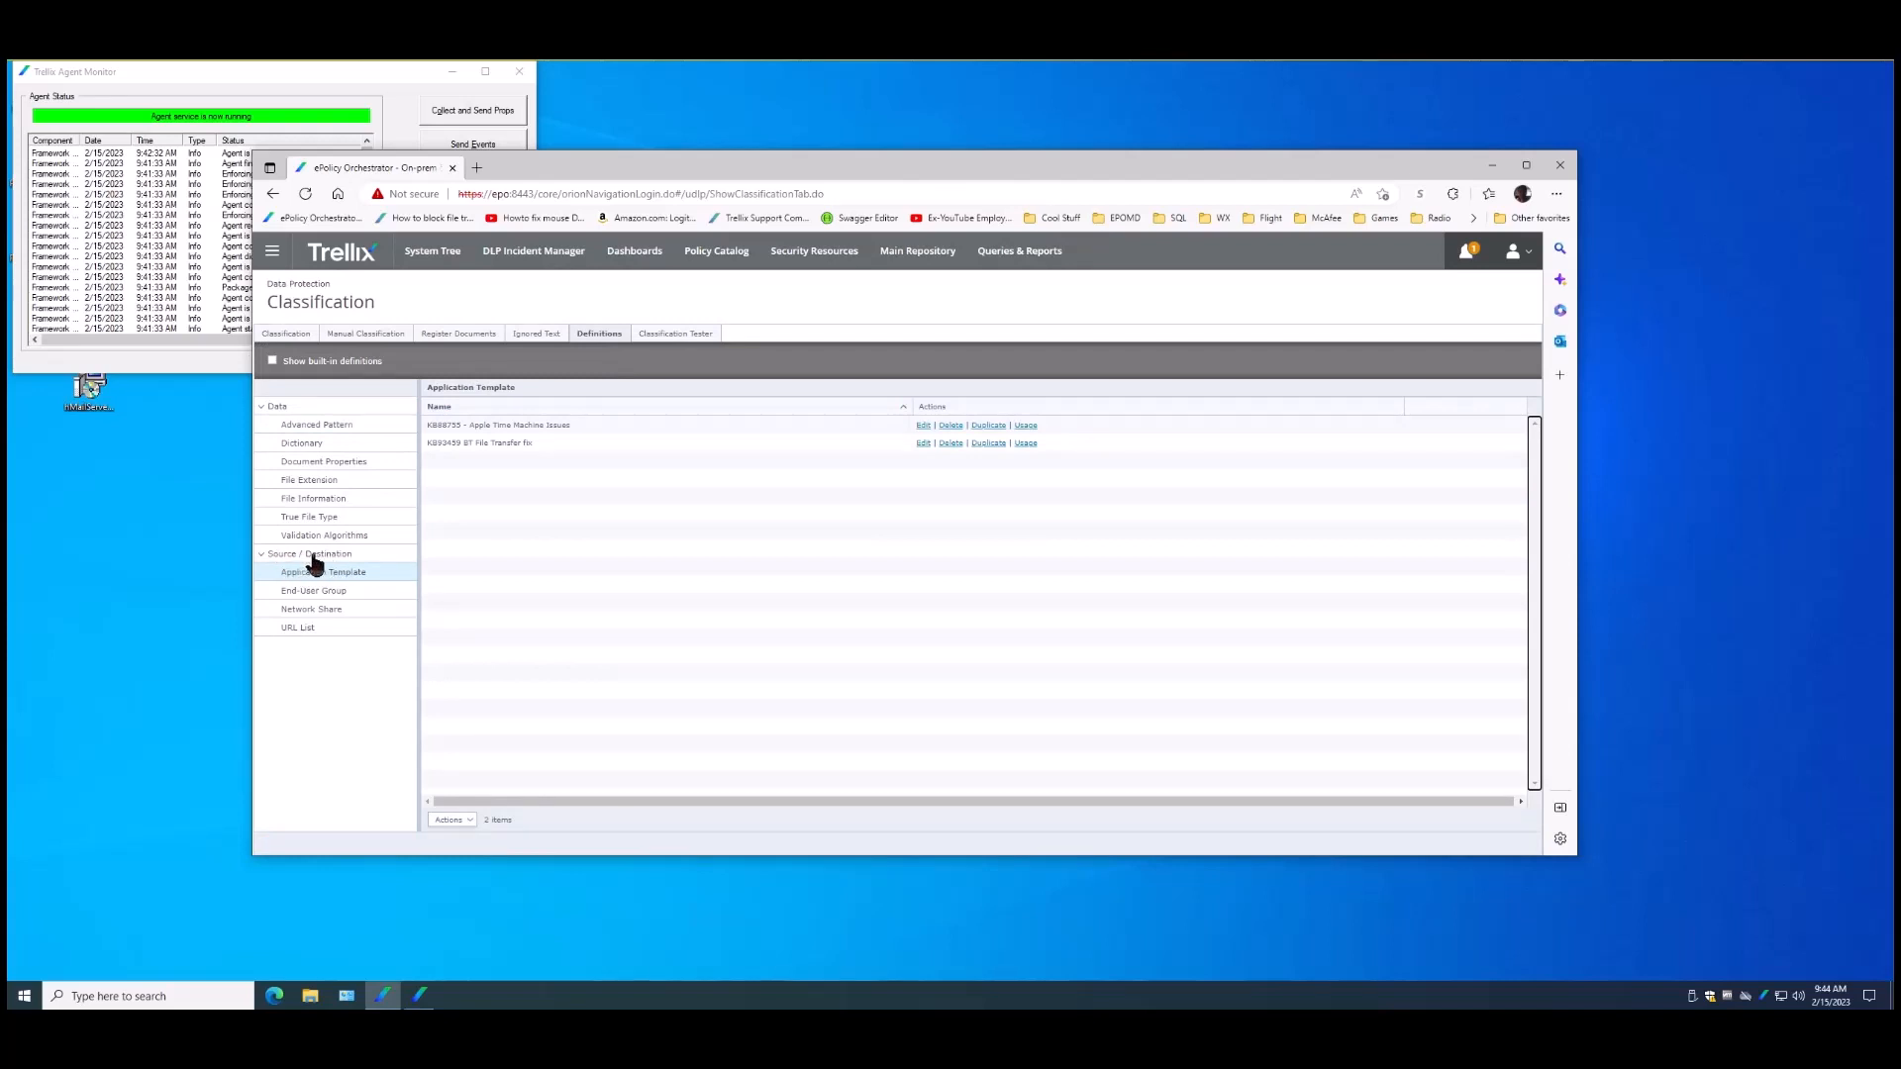
{"action": "left_click", "coordinate": [465, 823]}
{"action": "left_click", "coordinate": [479, 805]}
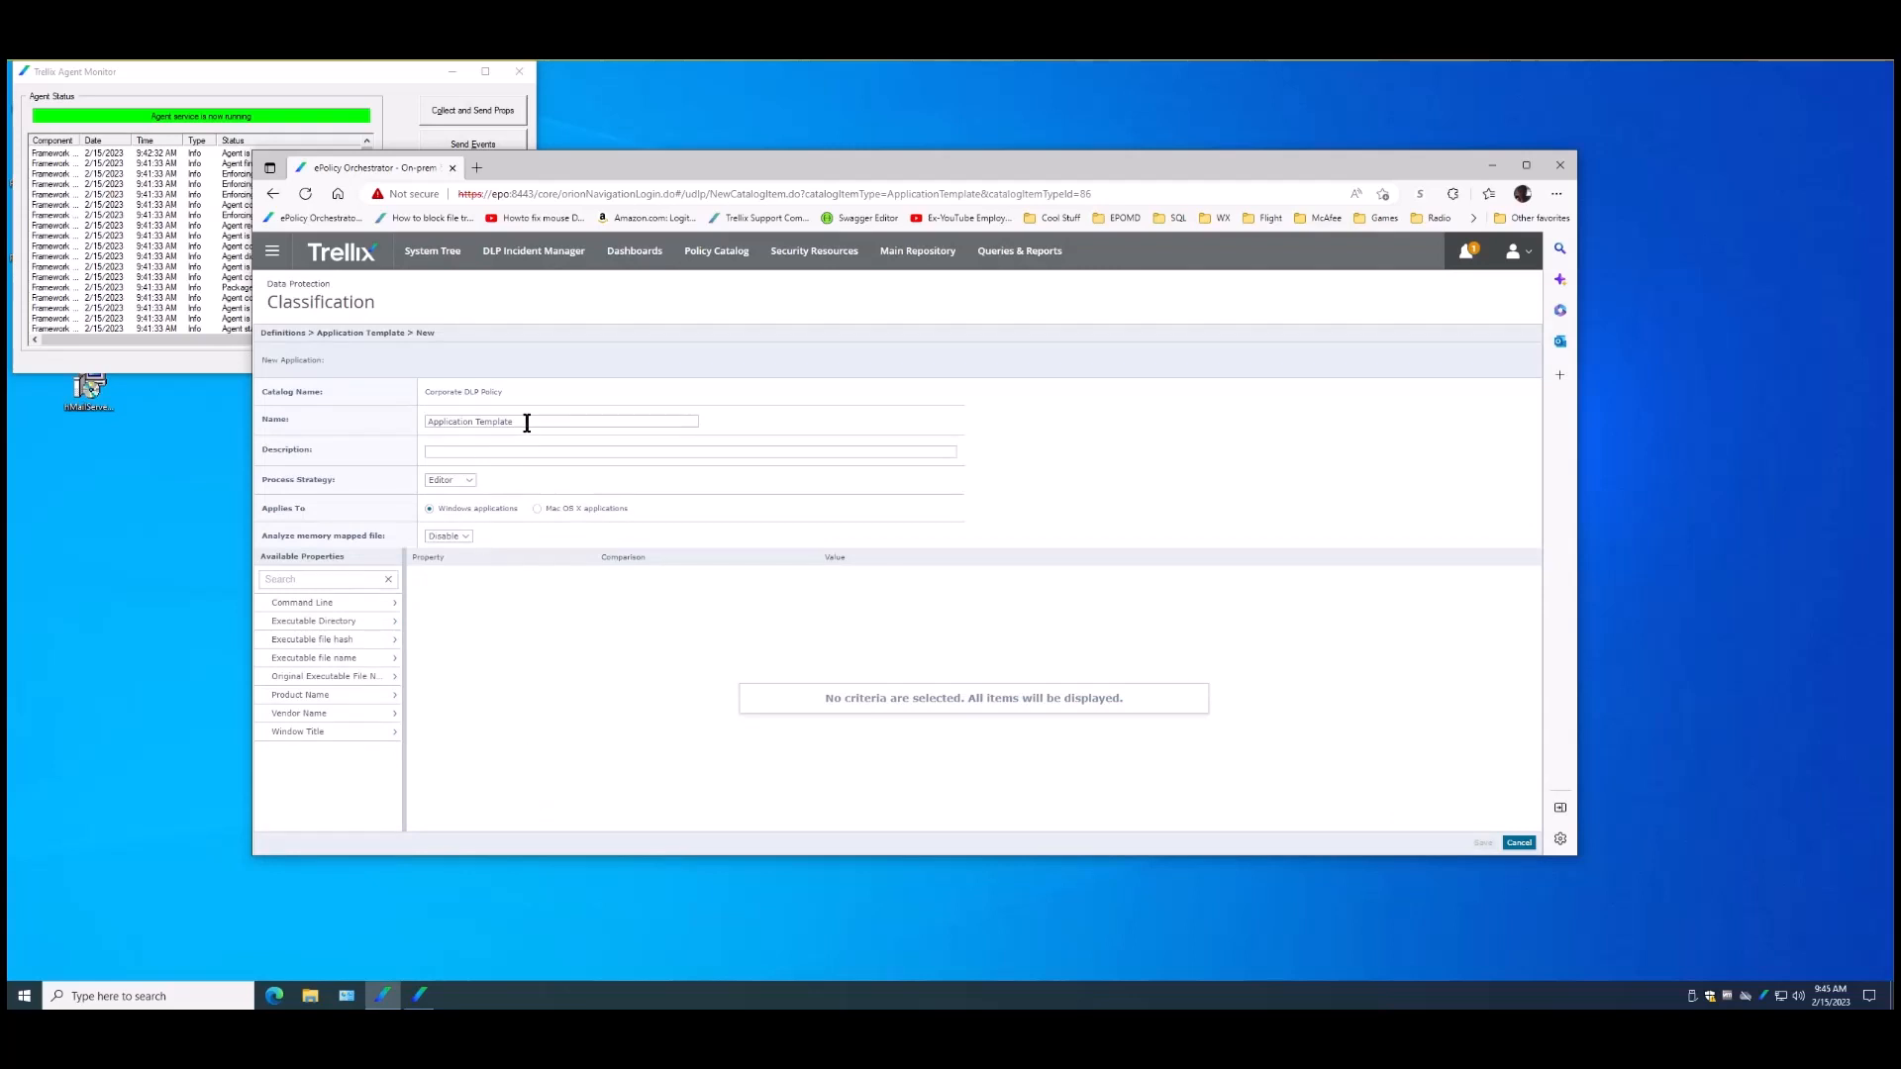
{"action": "left_click_drag", "start_coordinate": [527, 423], "coordinate": [403, 424]}
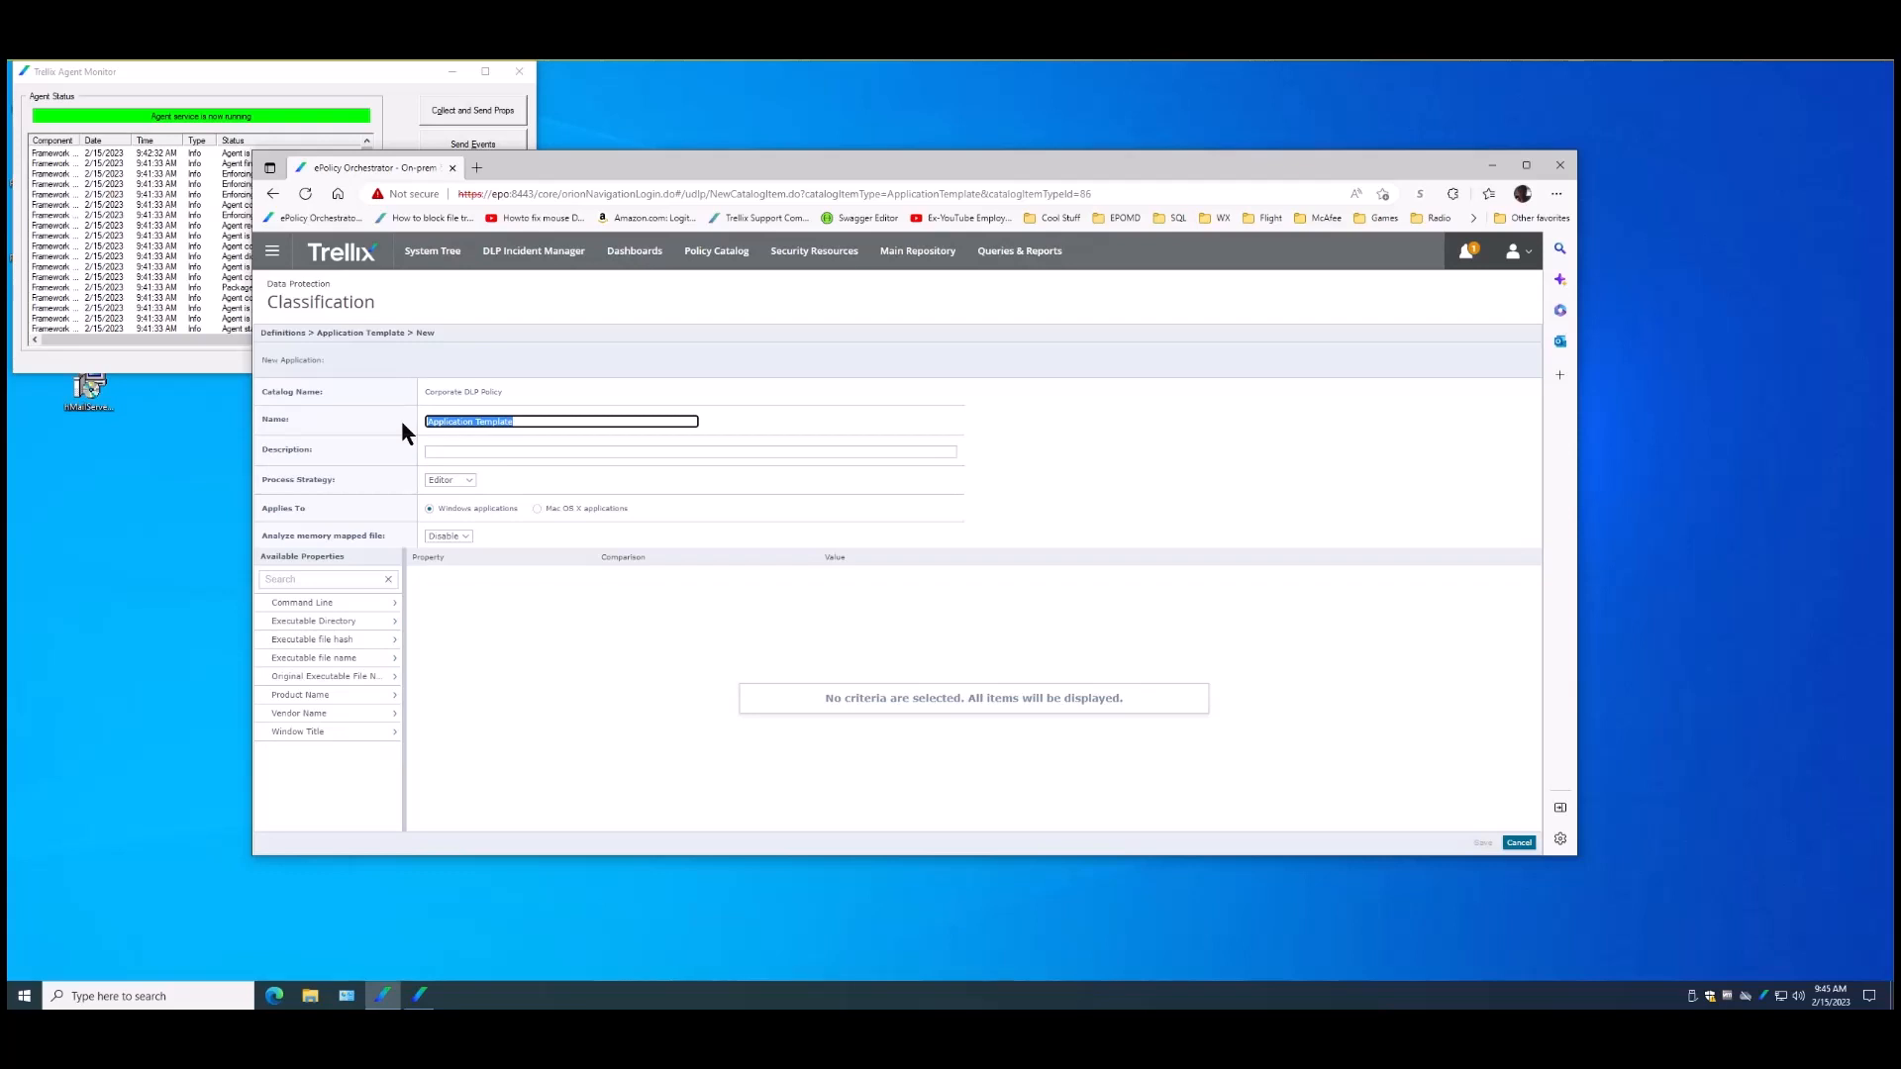
{"action": "type", "text": "Calculator Templa"}
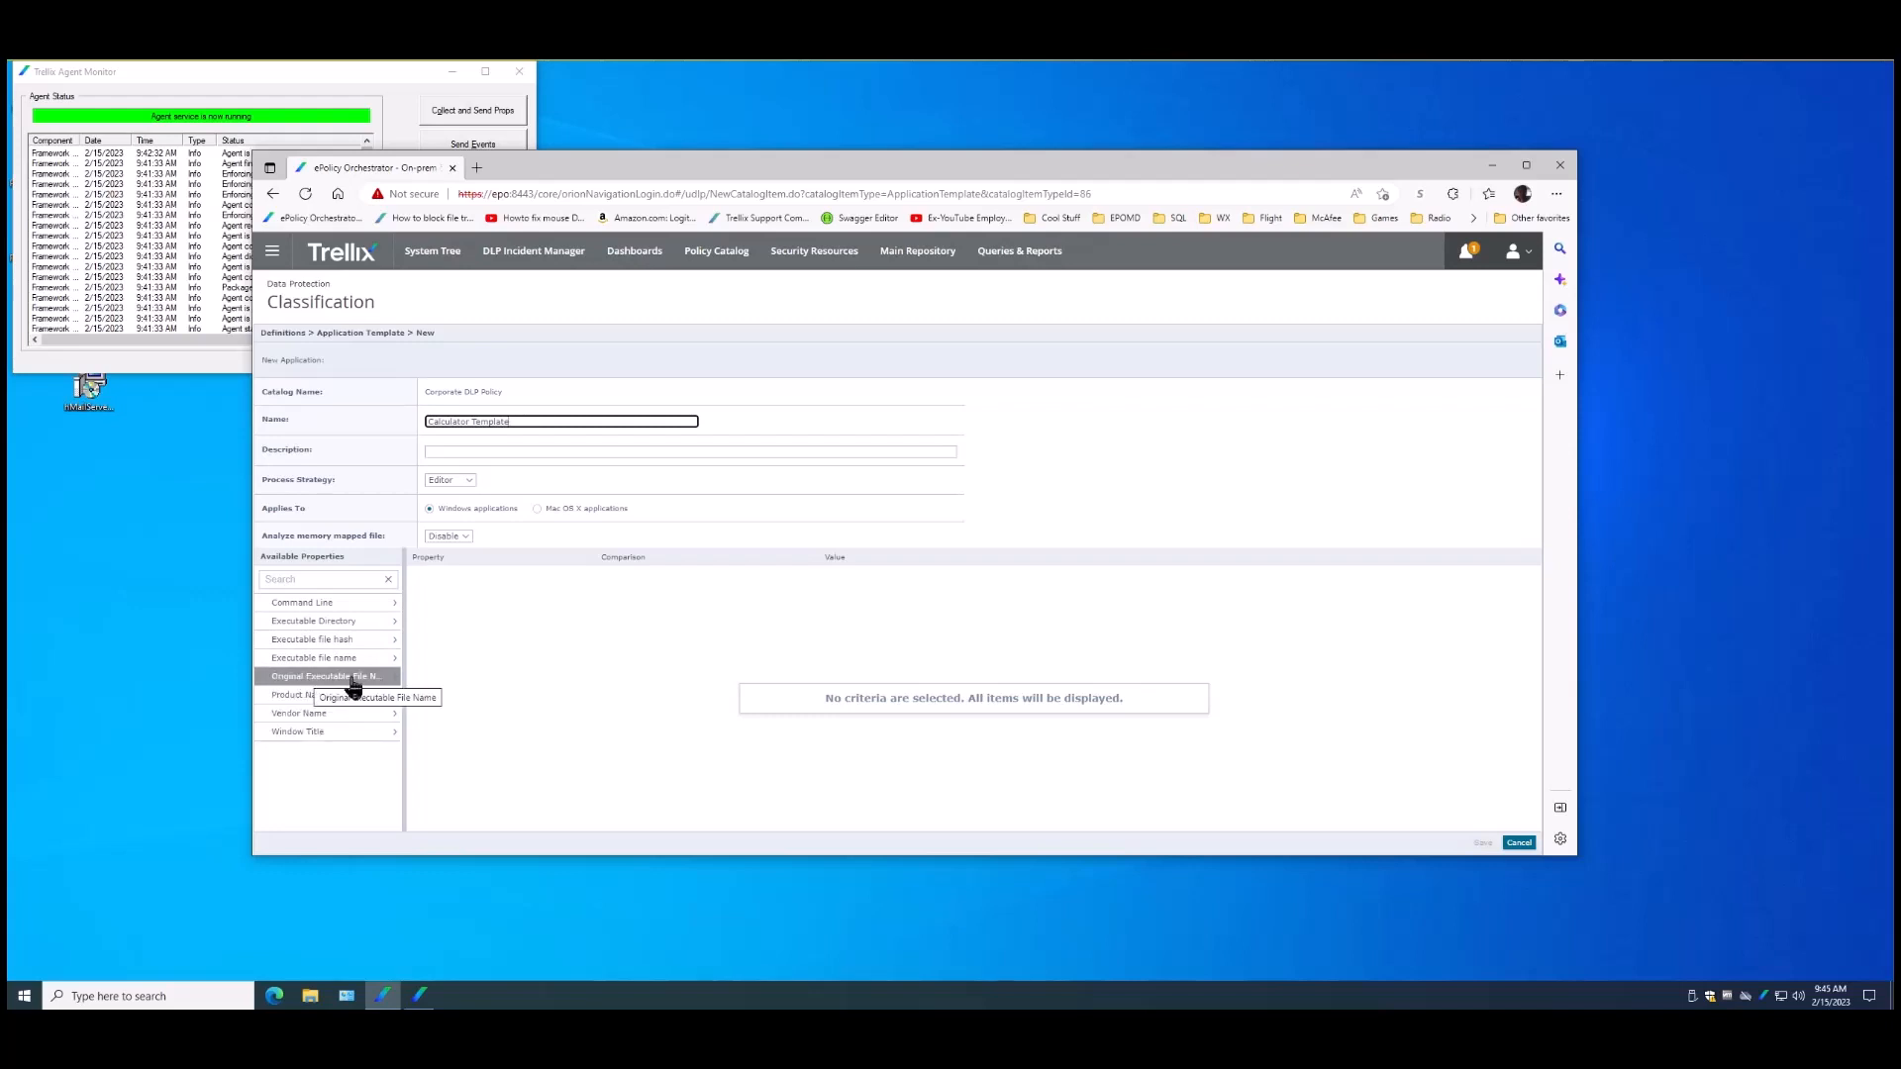
Add an Original Executable File Name property equal to CalculatorApp.exe or calc.exe, and save the template
{"action": "left_click", "coordinate": [386, 678]}
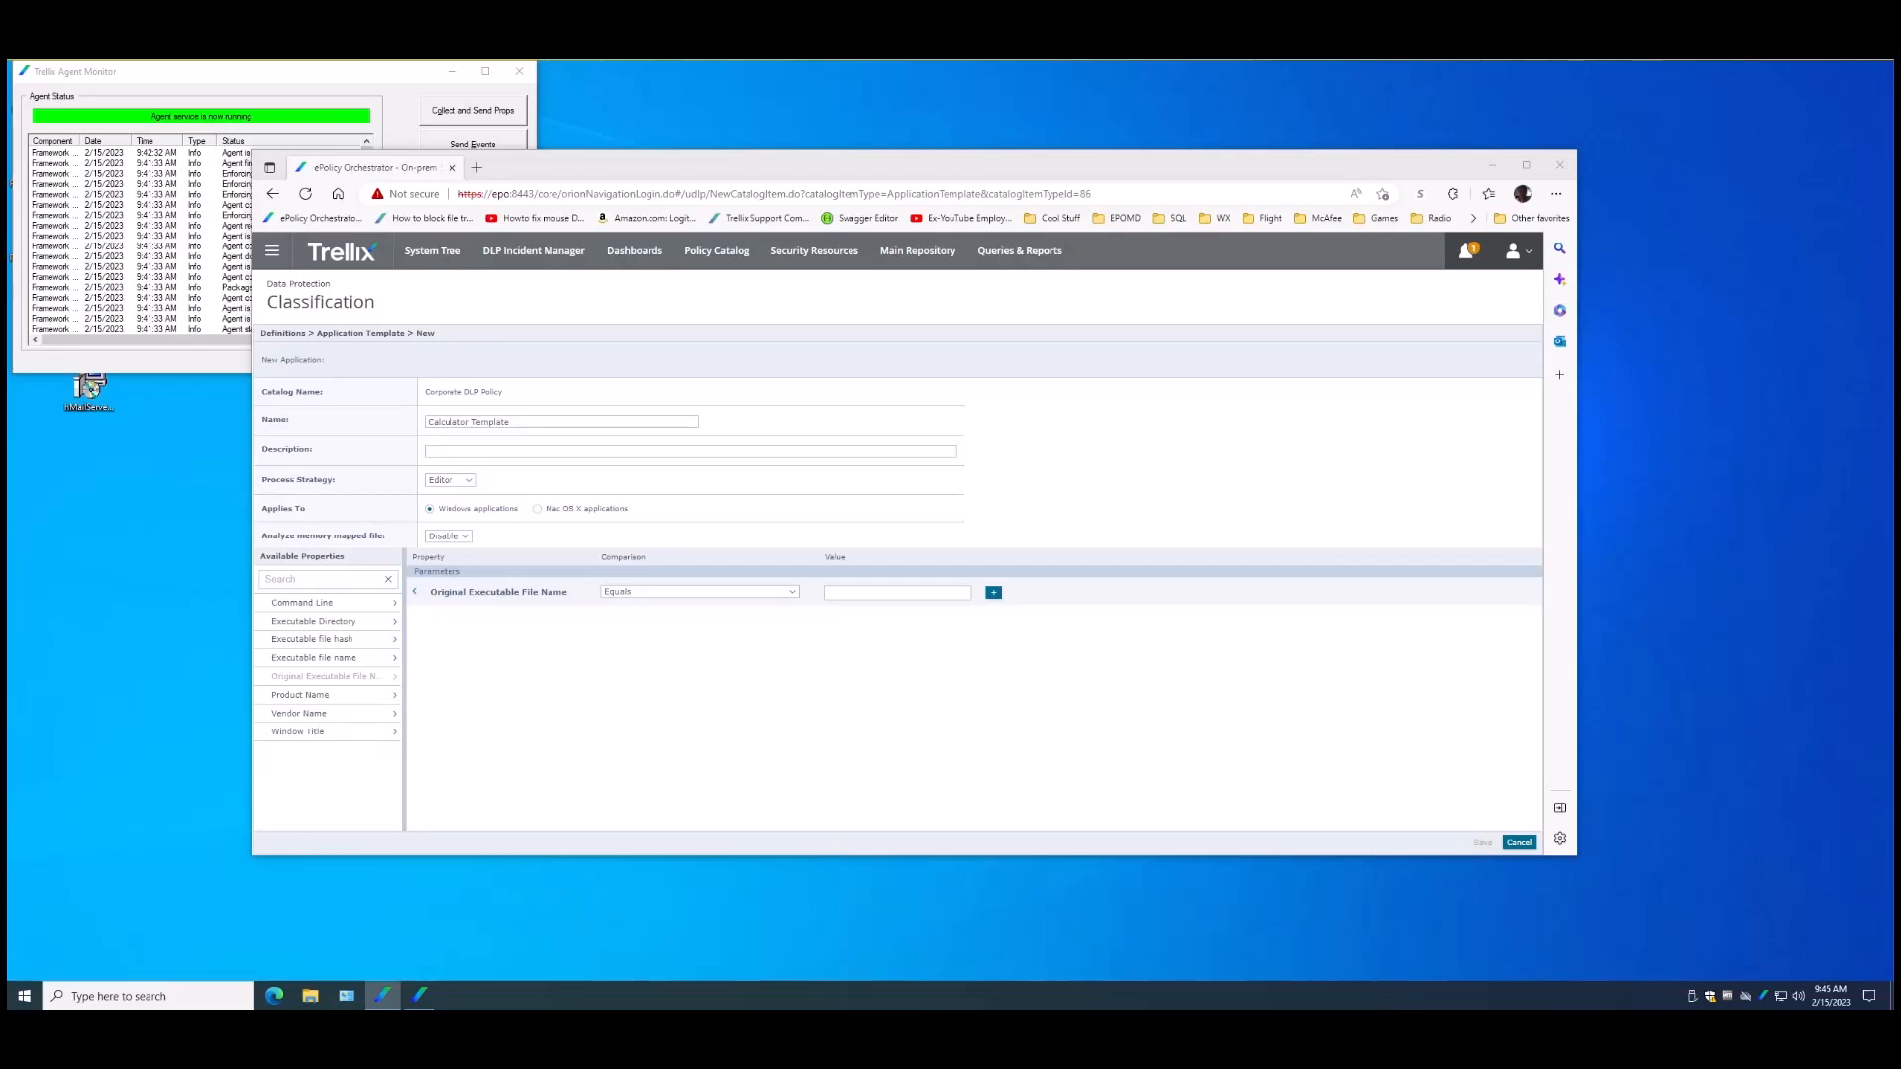
{"action": "left_click", "coordinate": [852, 591]}
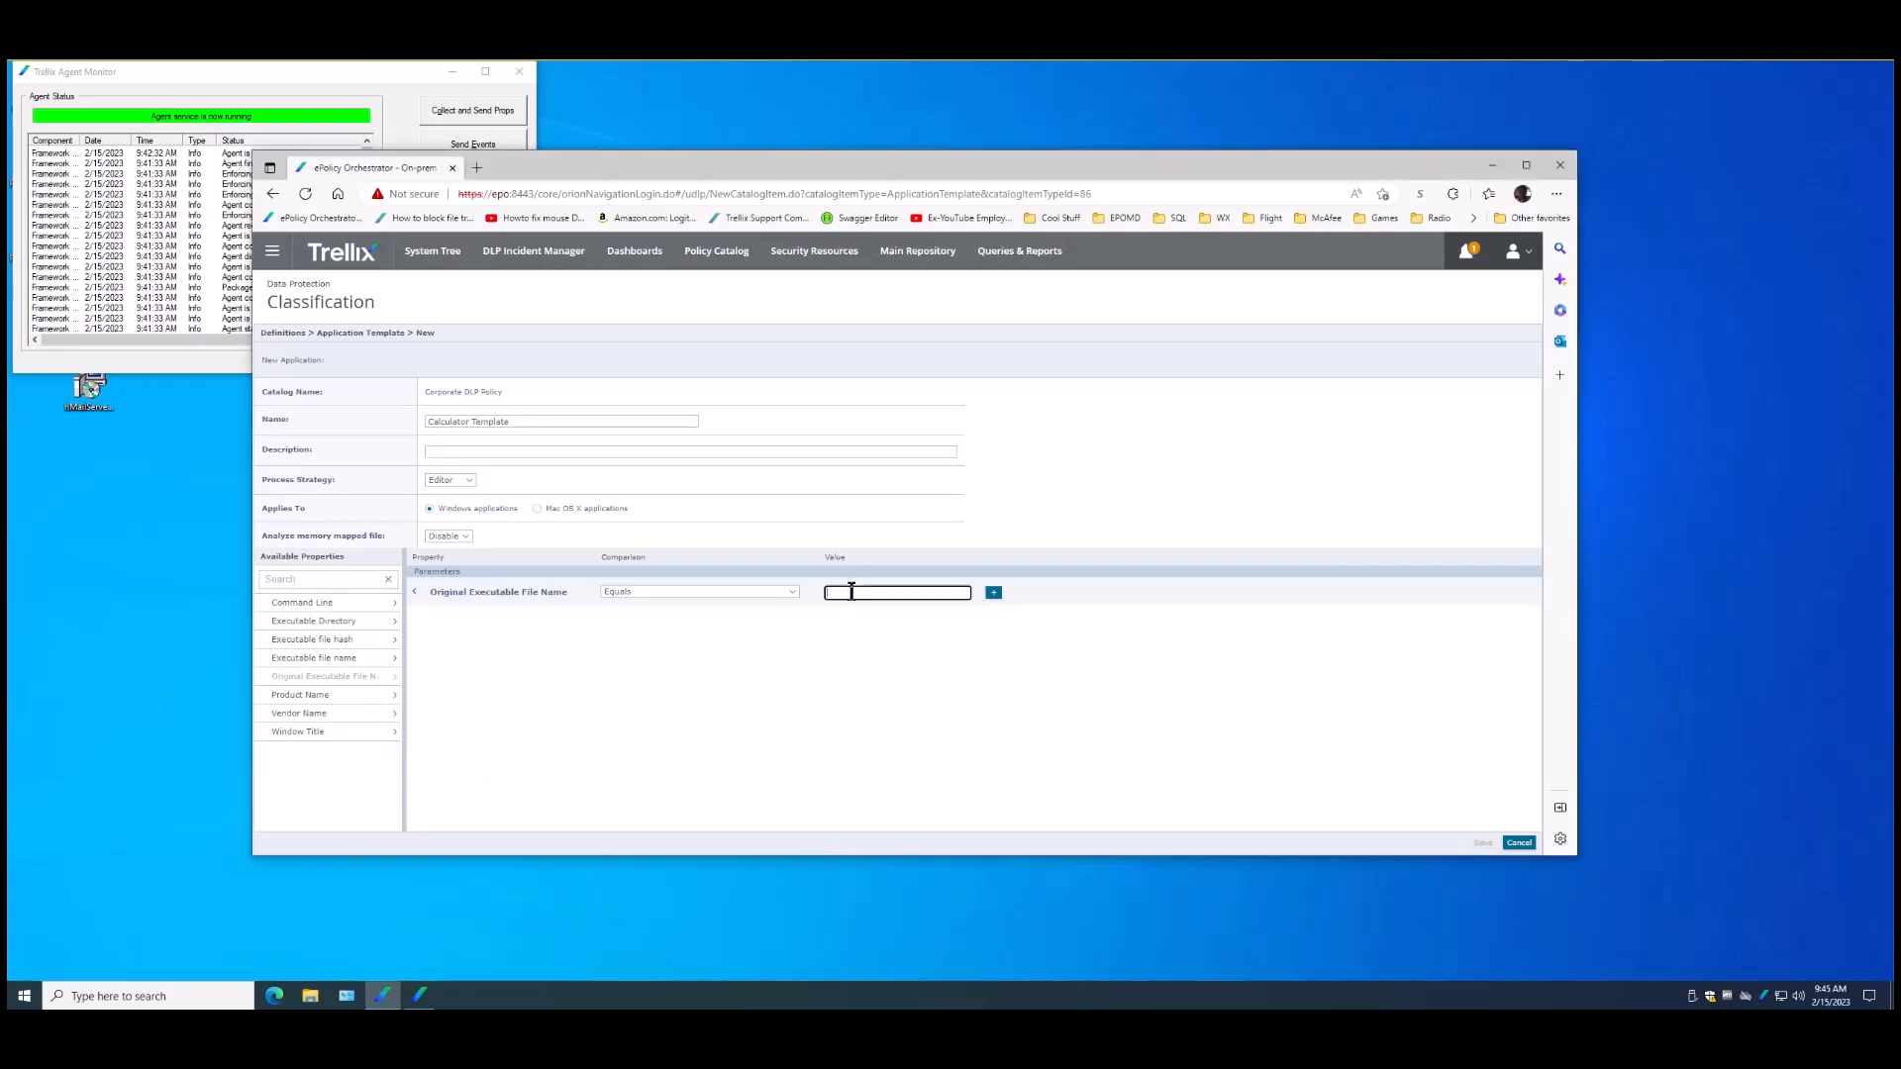
{"action": "type", "text": "CalculatorApp.exe"}
{"action": "left_click", "coordinate": [995, 595]}
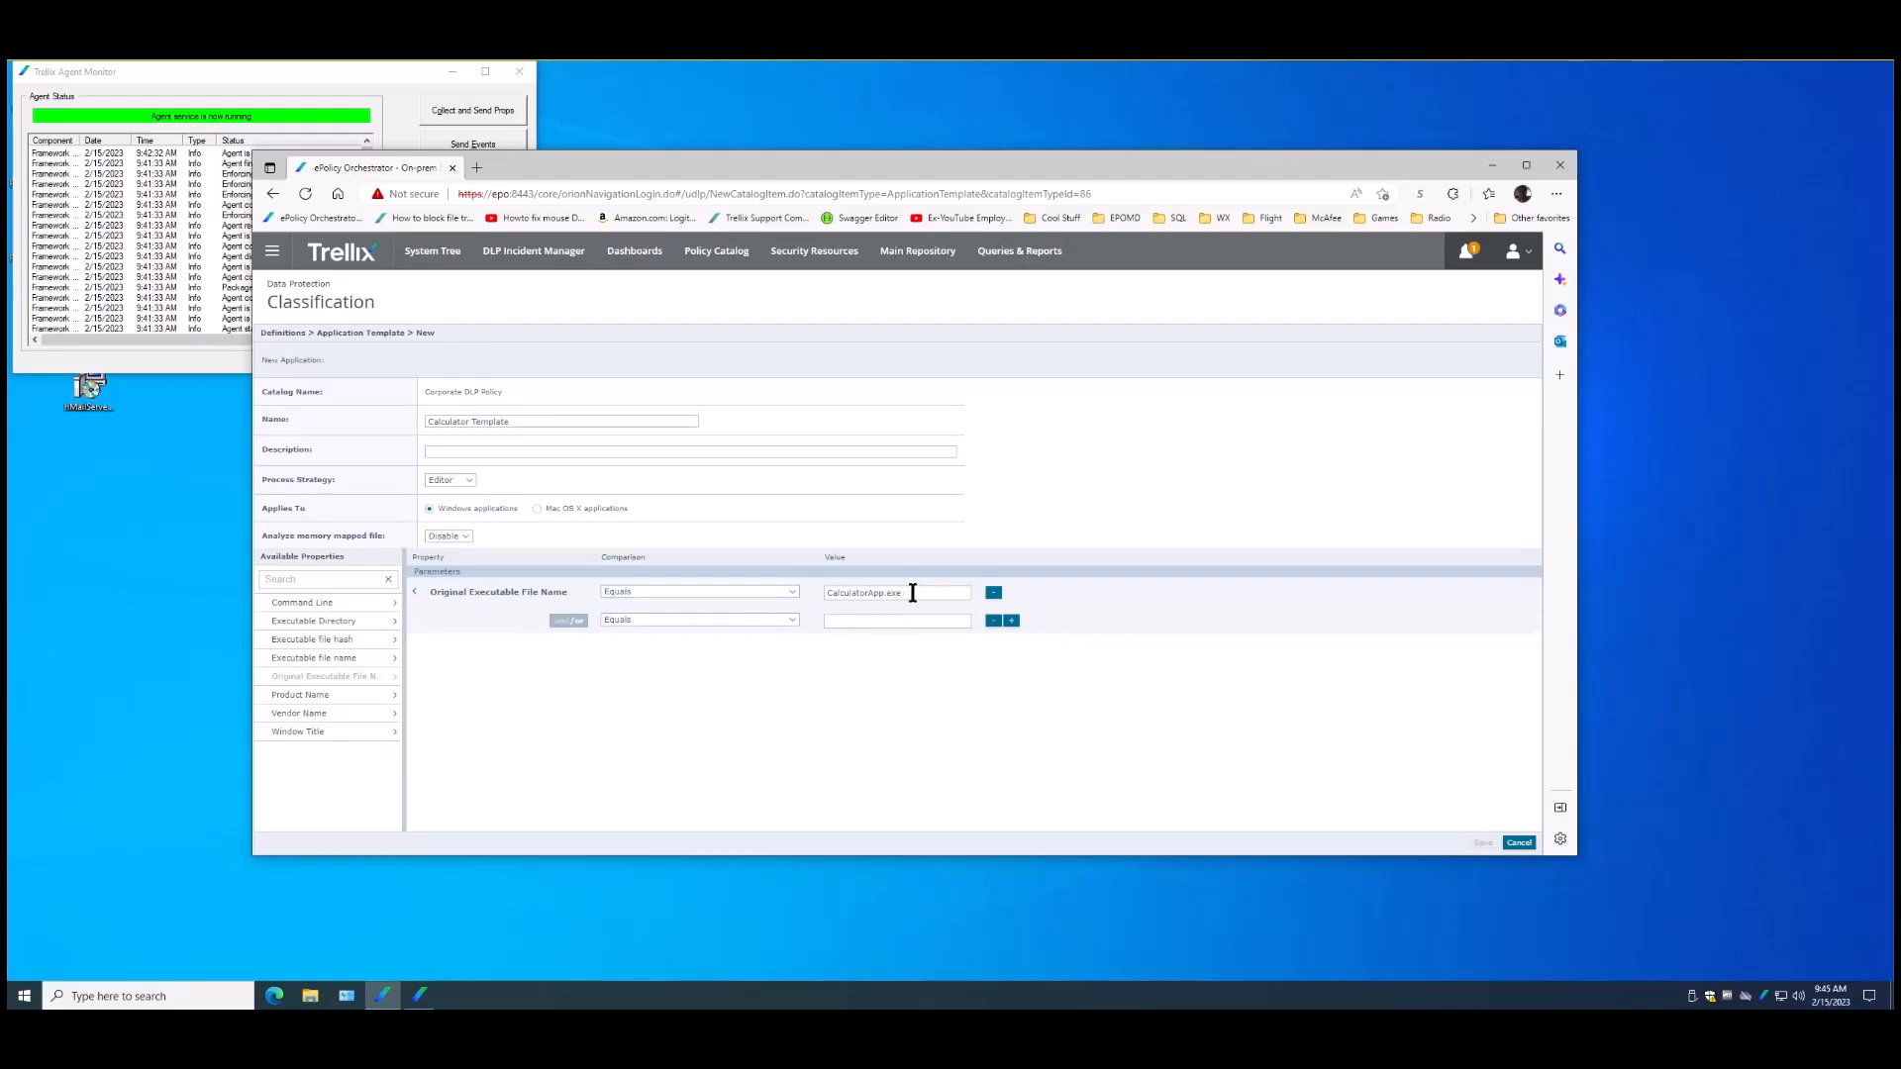
{"action": "left_click", "coordinate": [837, 621]}
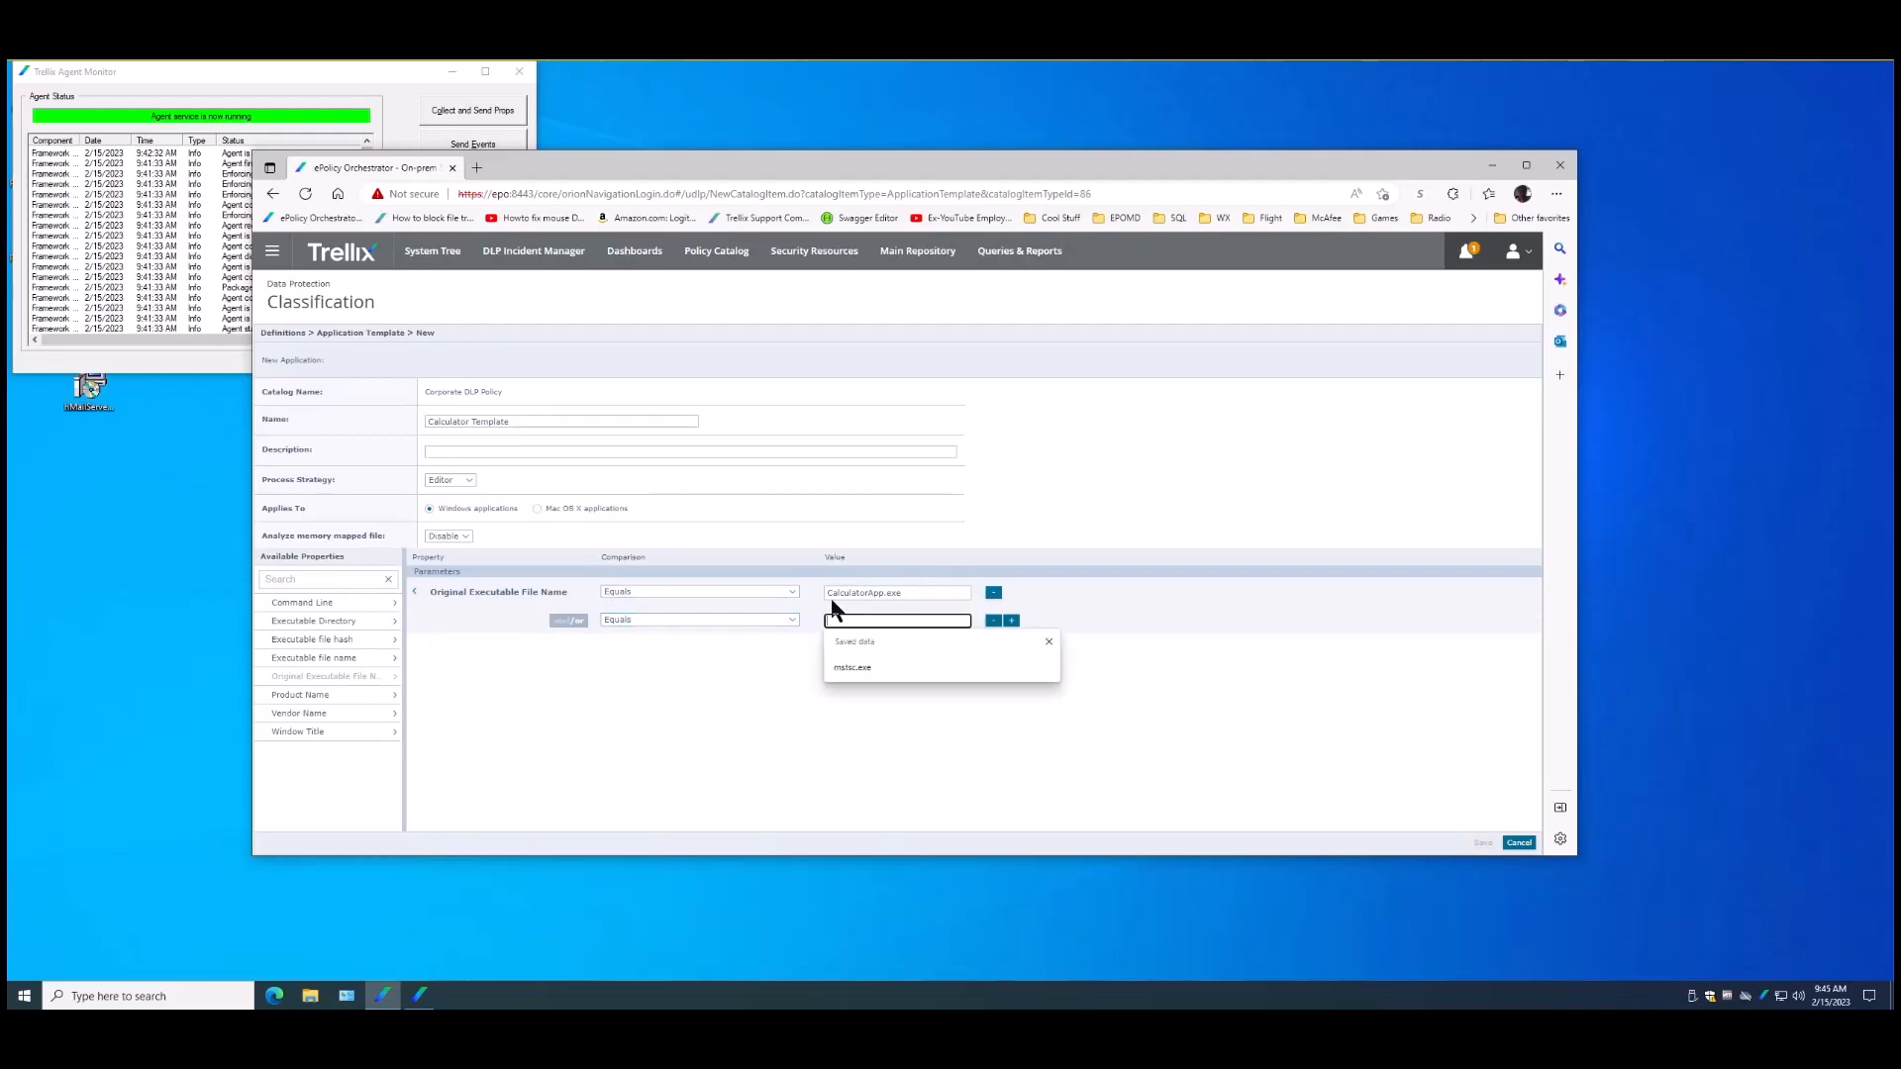
{"action": "type", "text": "calc.exe"}
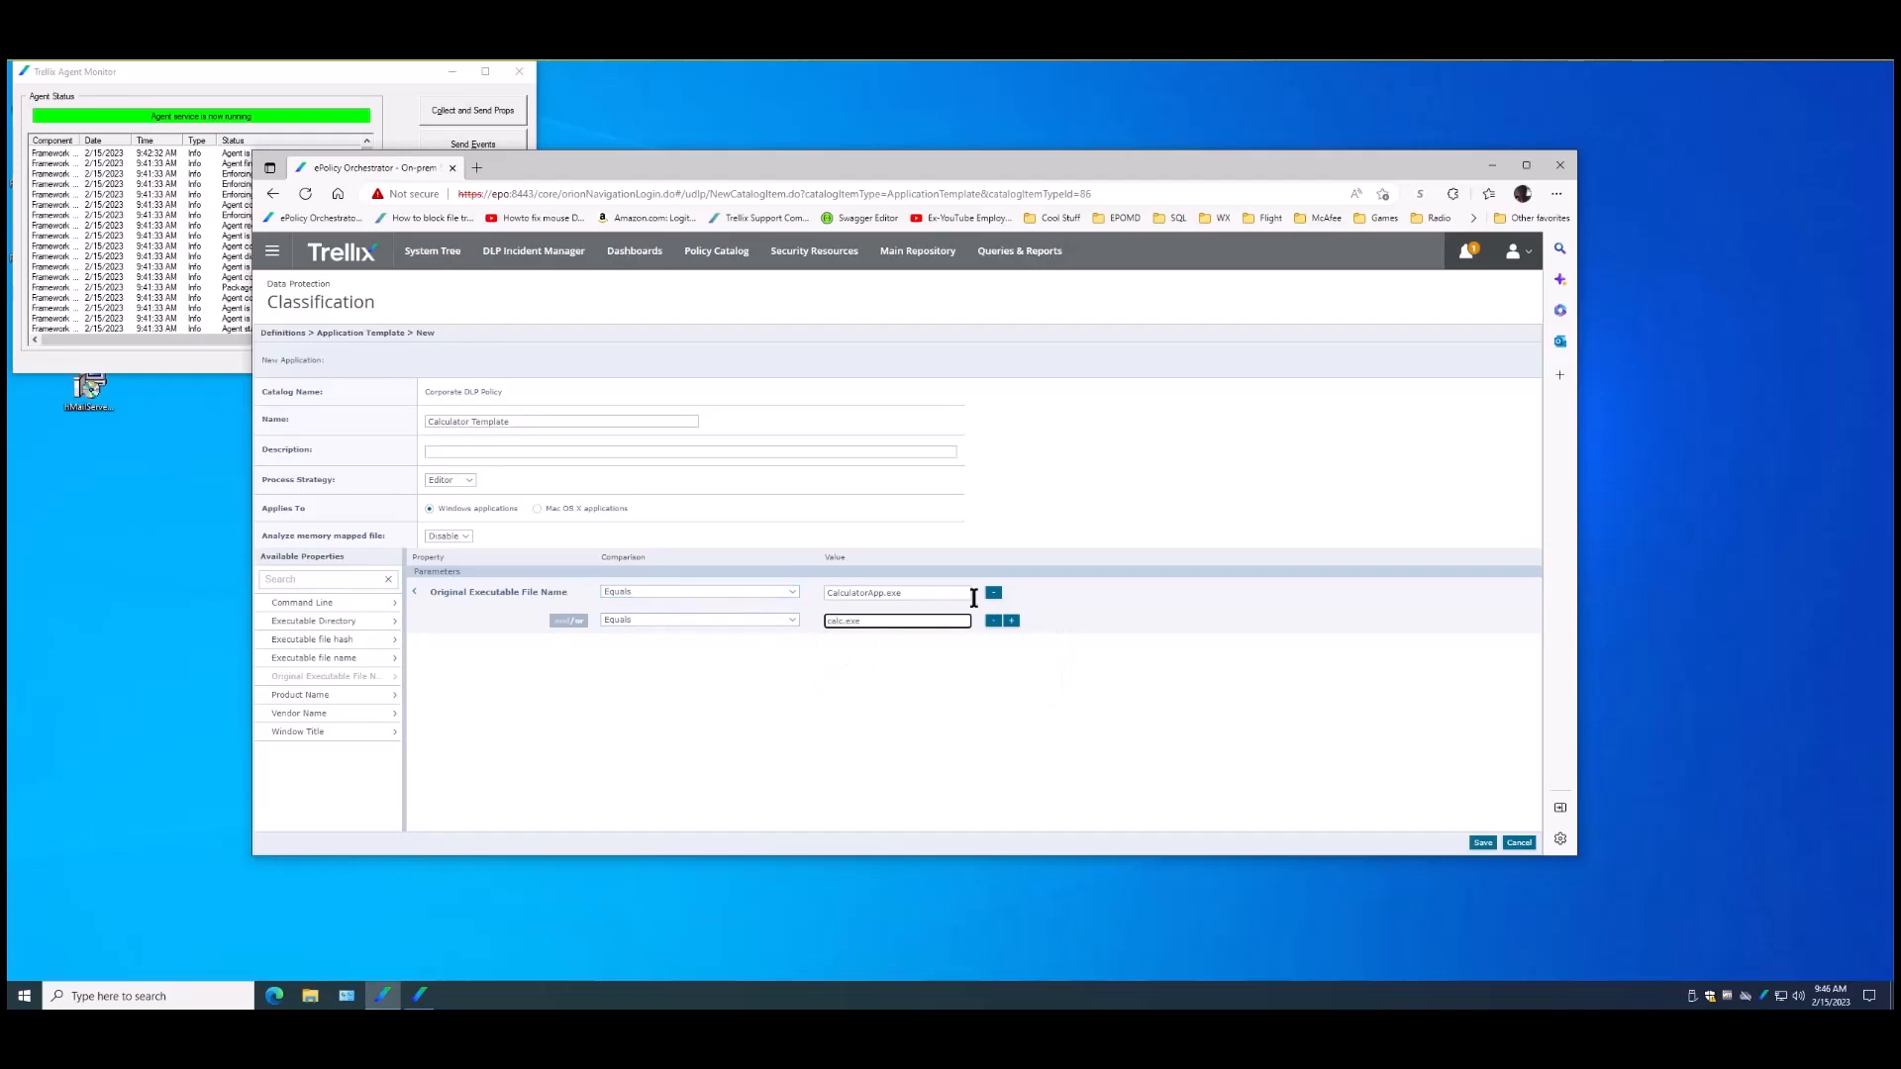
{"action": "left_click", "coordinate": [1483, 844]}
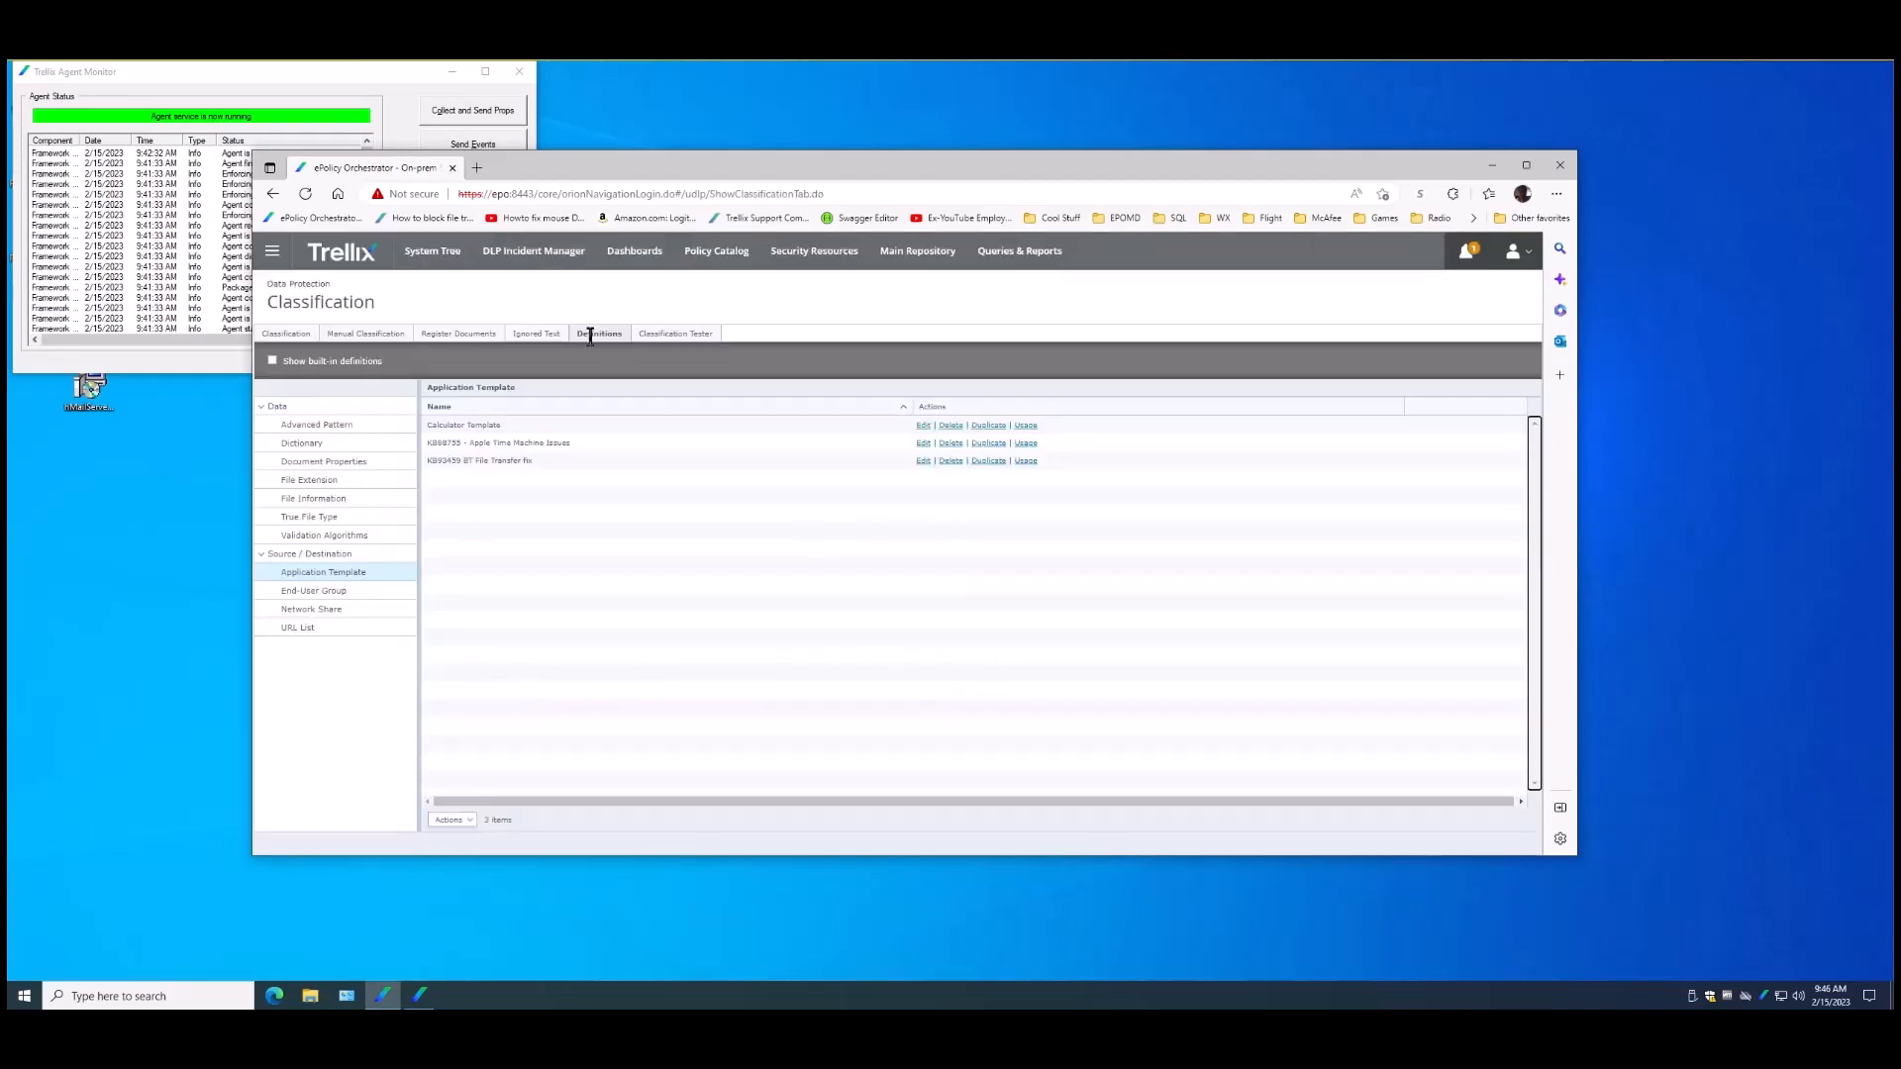
Create a new classification group named Custom
{"action": "left_click", "coordinate": [275, 334]}
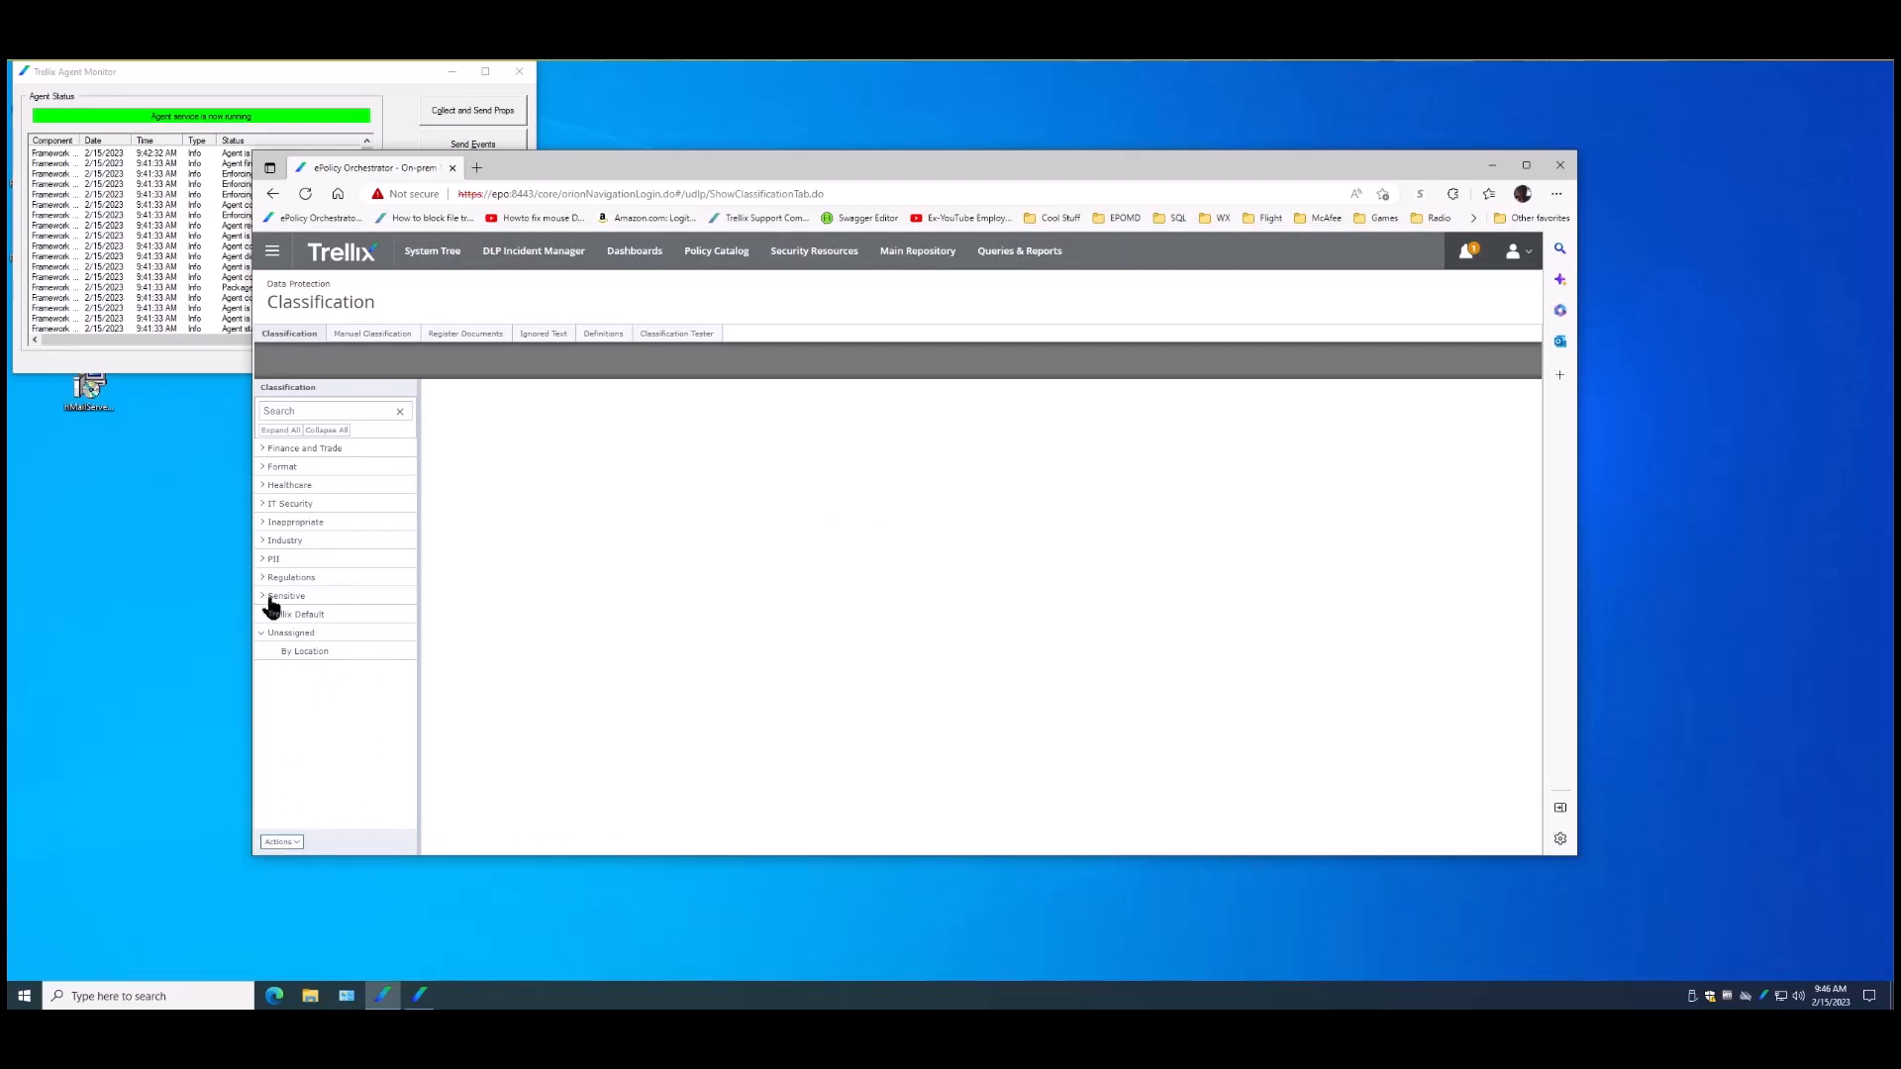
{"action": "left_click", "coordinate": [290, 842]}
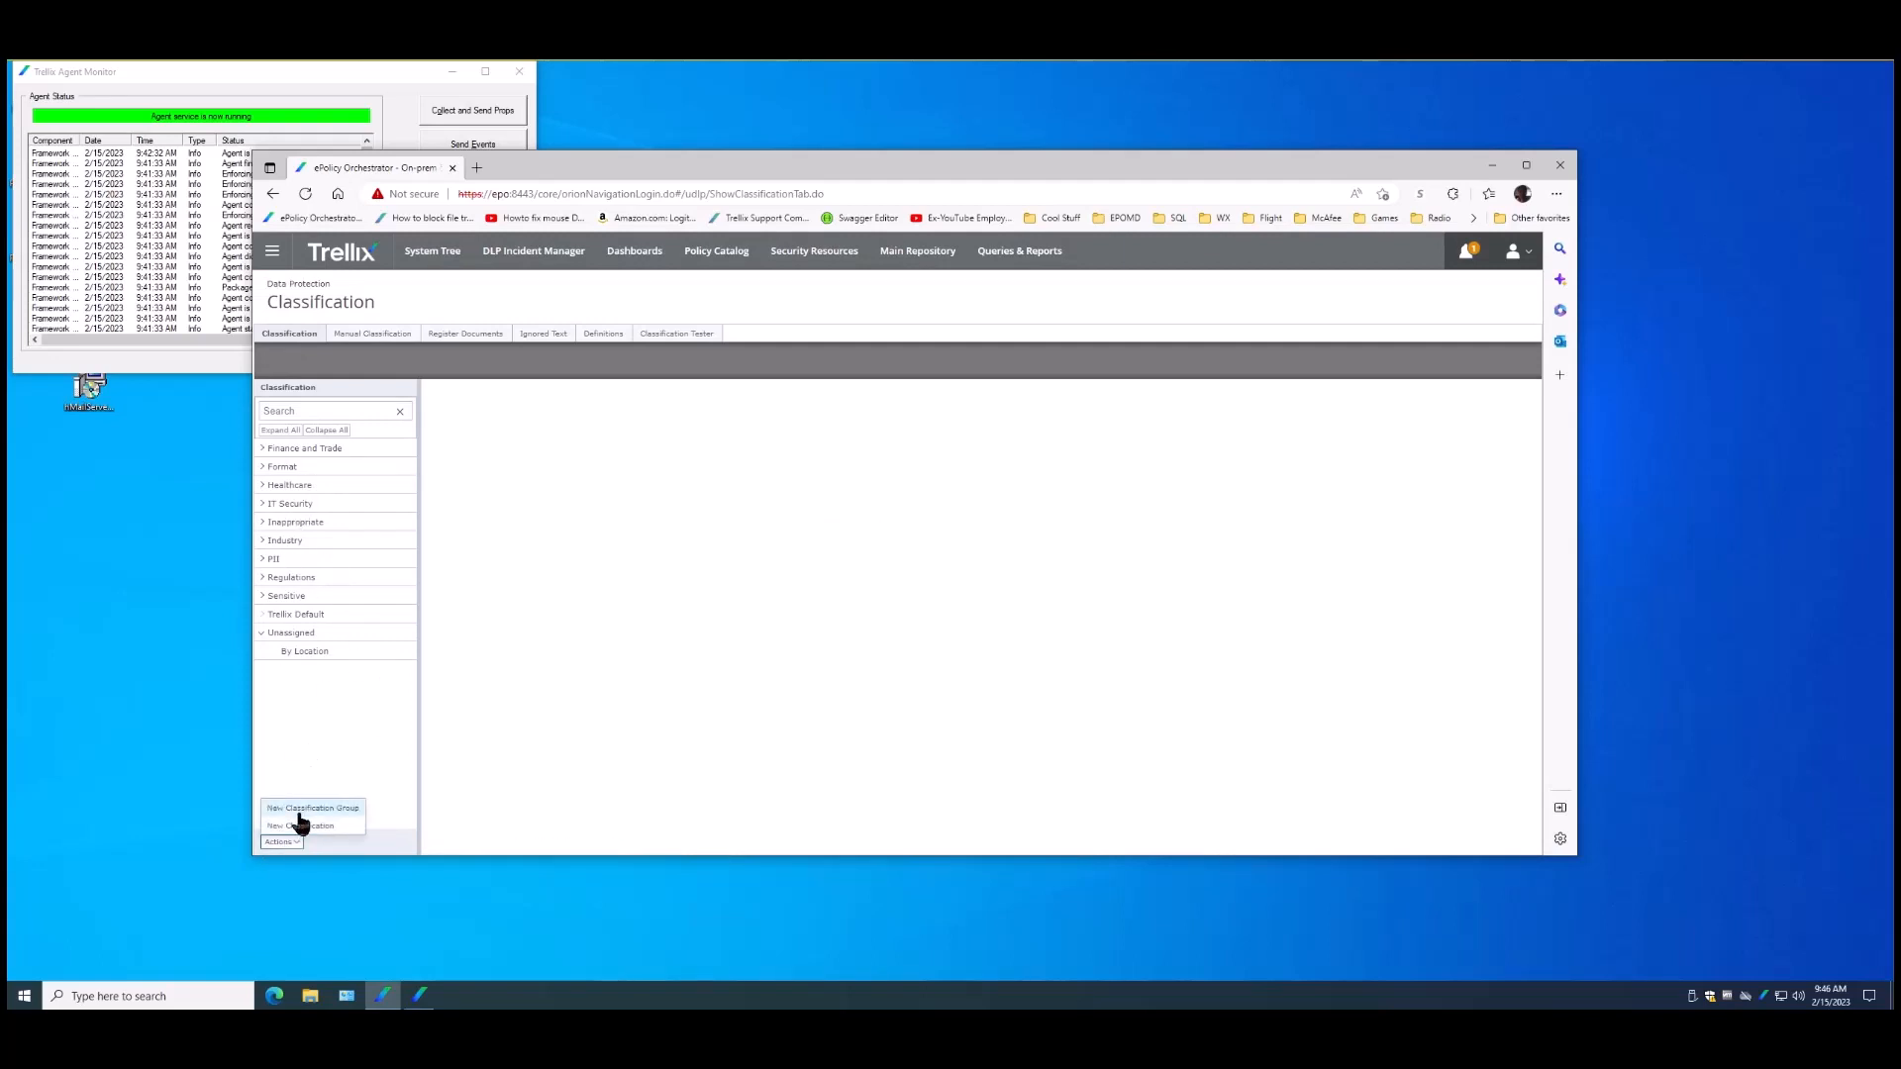
{"action": "left_click", "coordinate": [297, 810]}
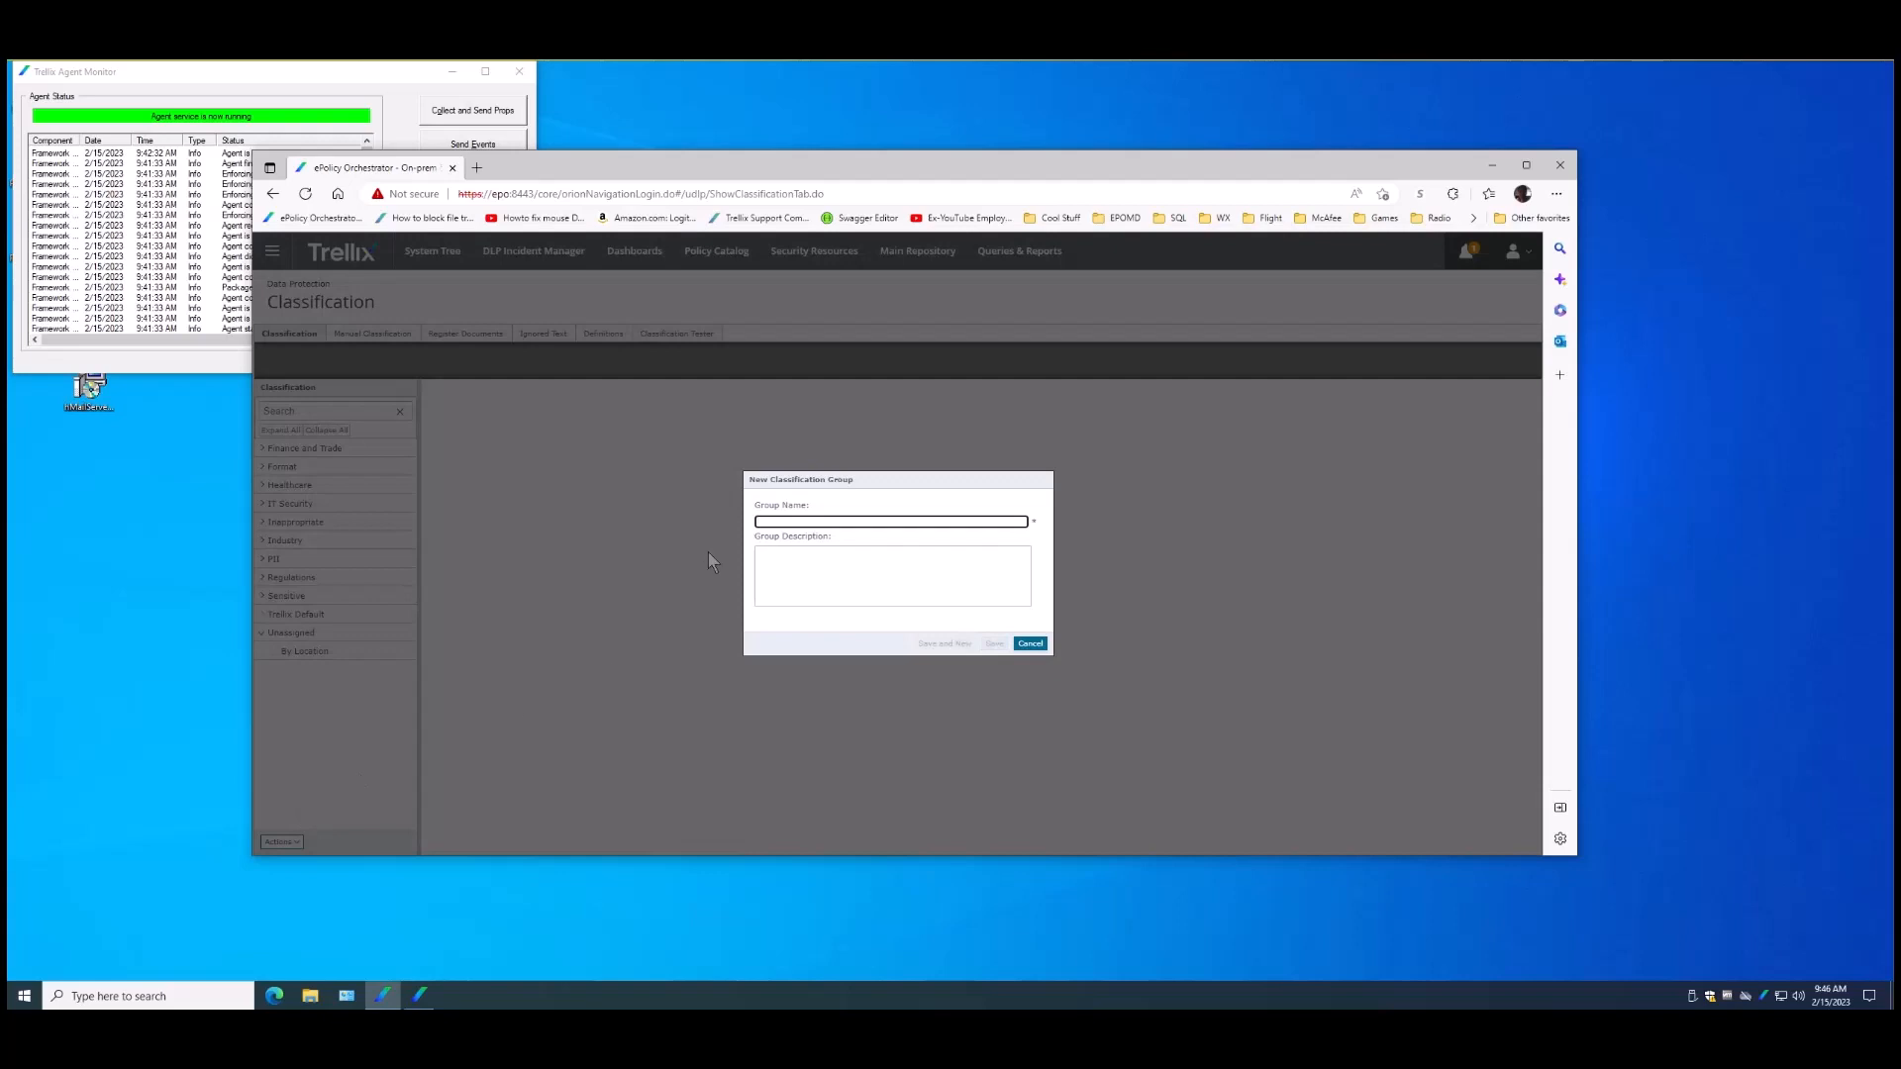
{"action": "type", "text": "Custom"}
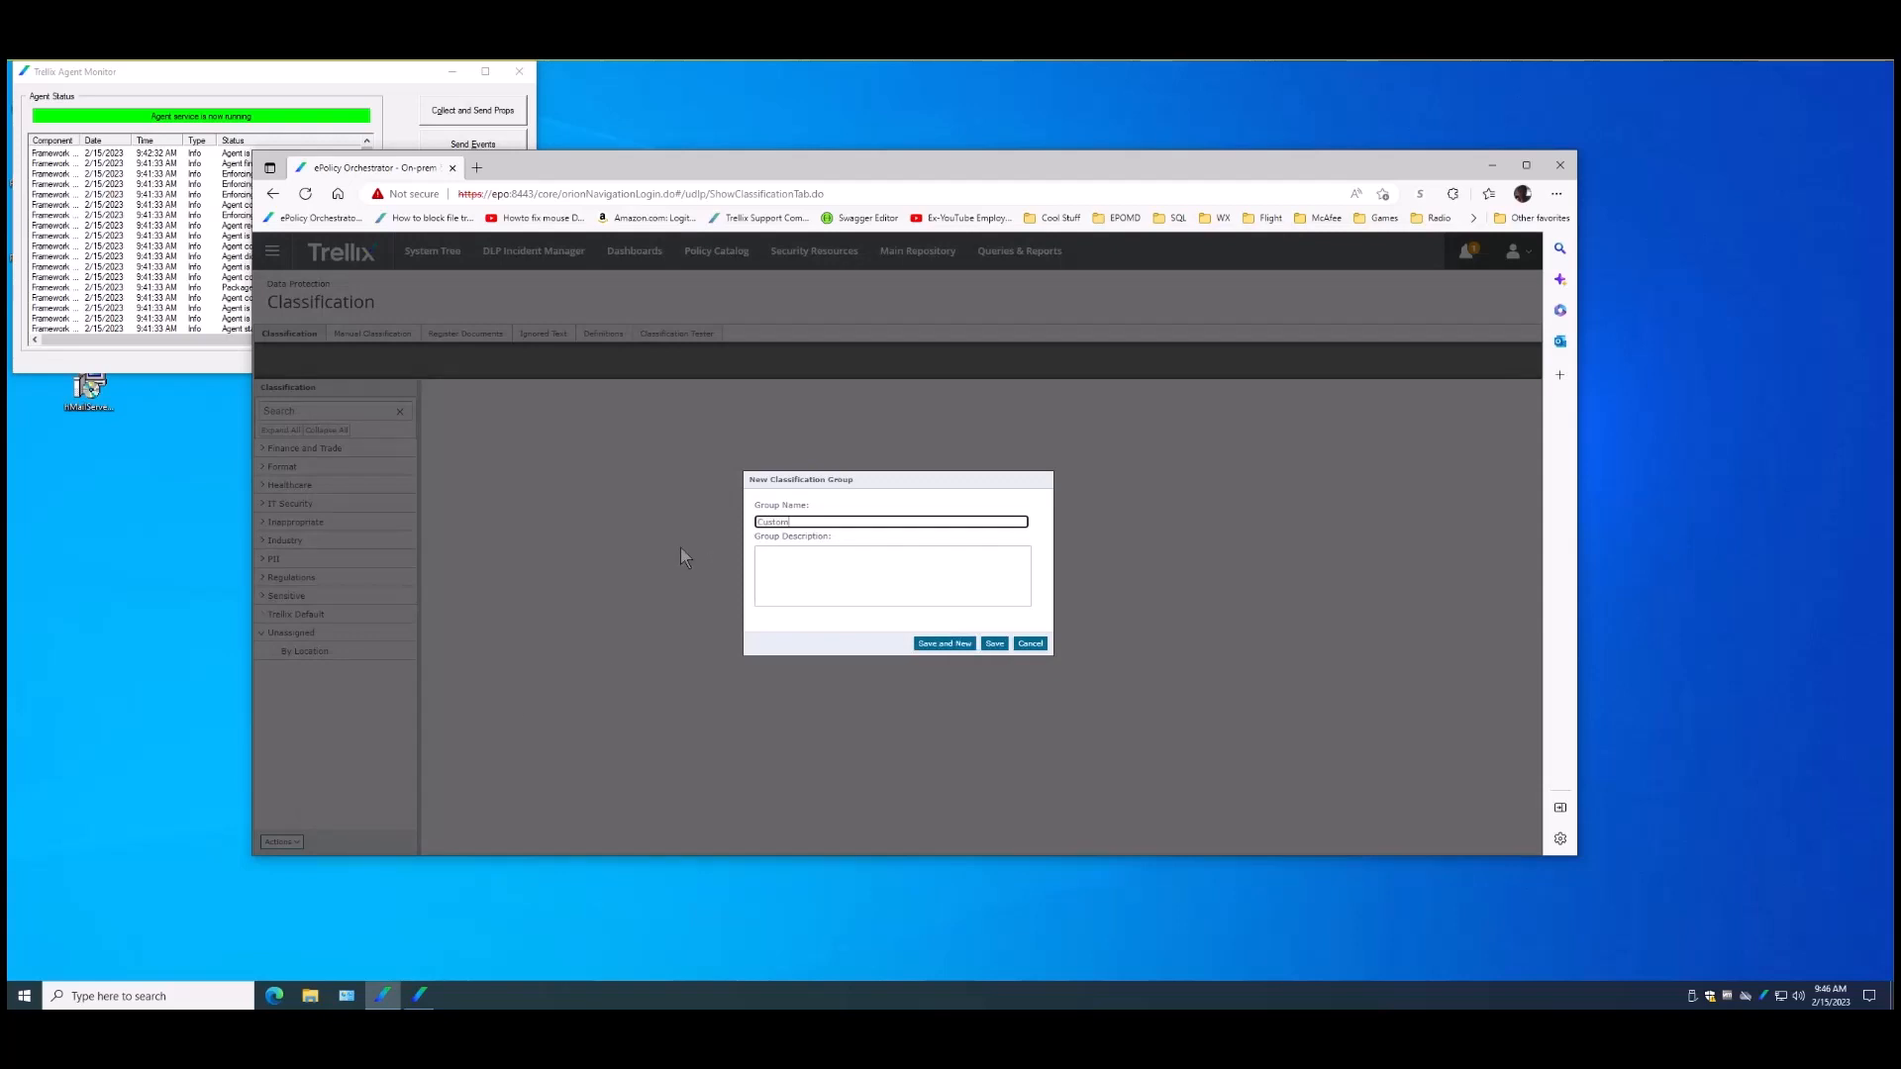
{"action": "left_click", "coordinate": [995, 644]}
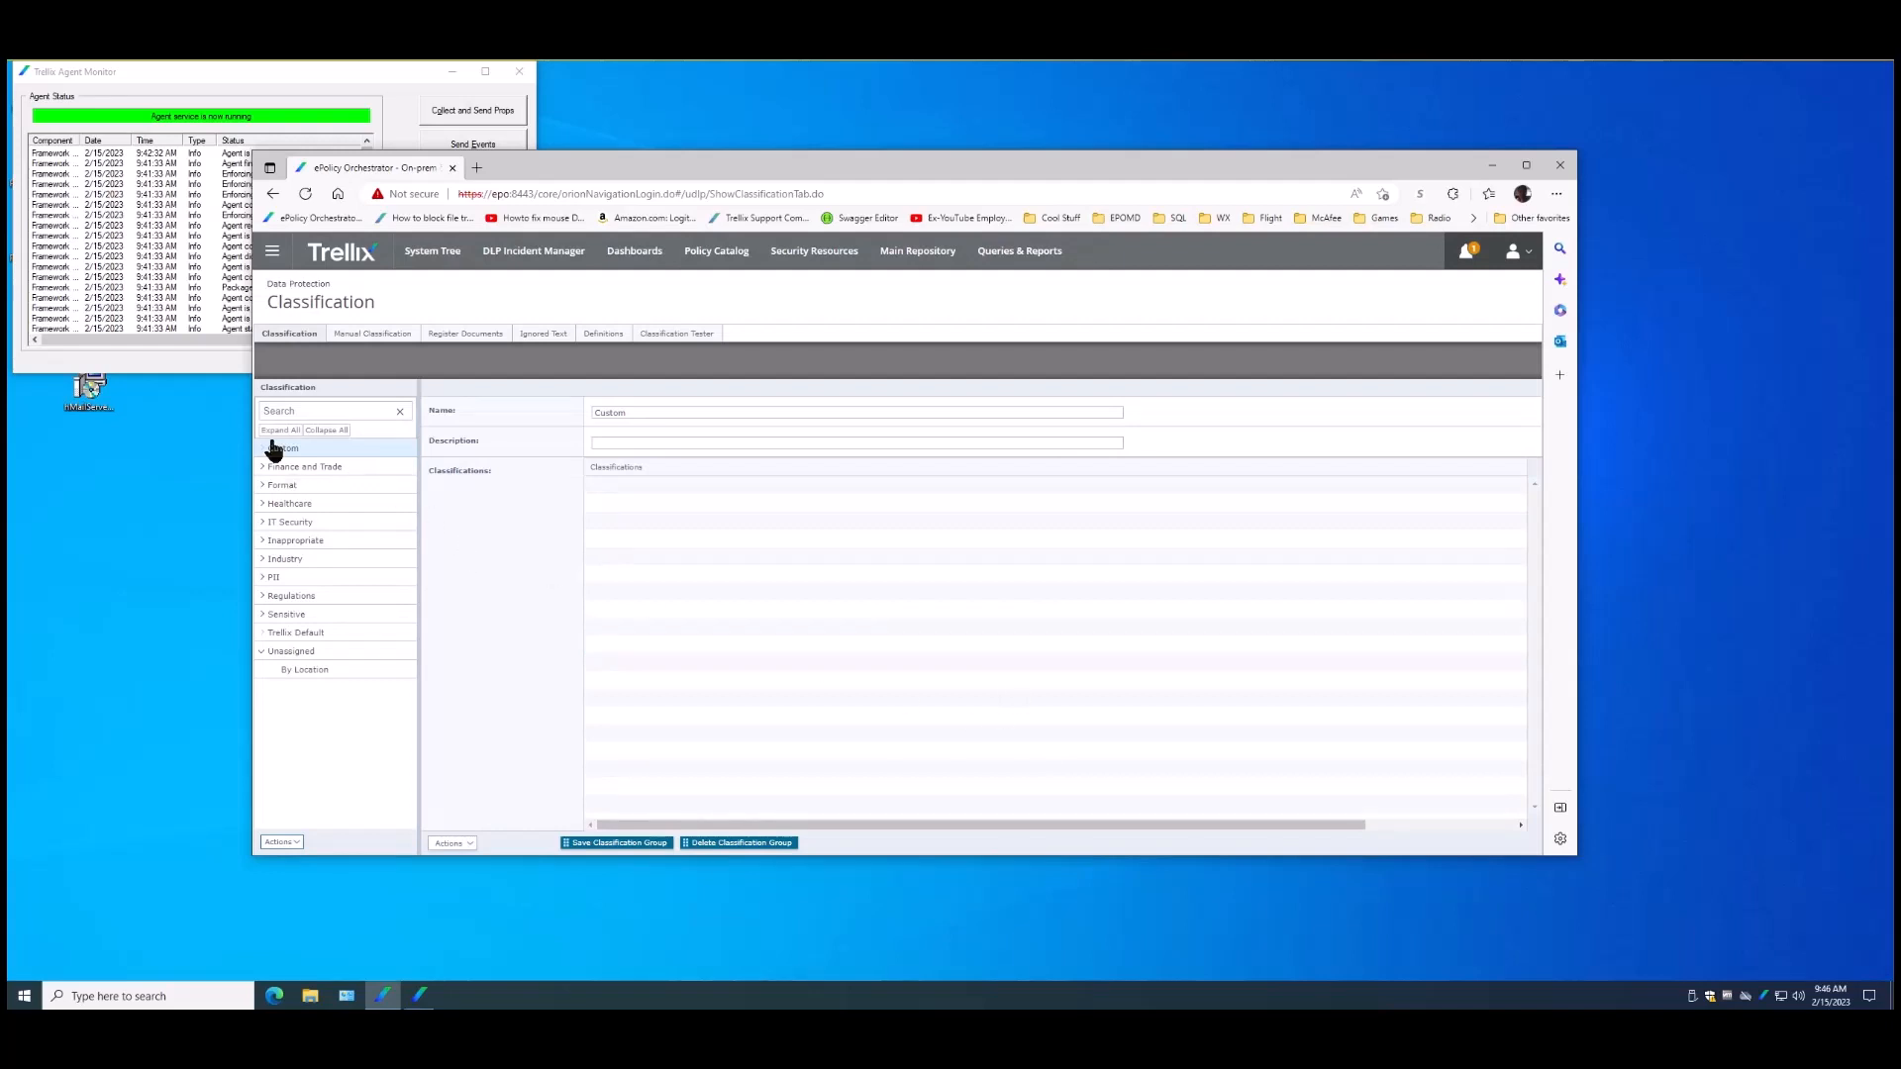
Create a new classification named Calculator Classification in the Custom group
{"action": "left_click", "coordinate": [283, 842]}
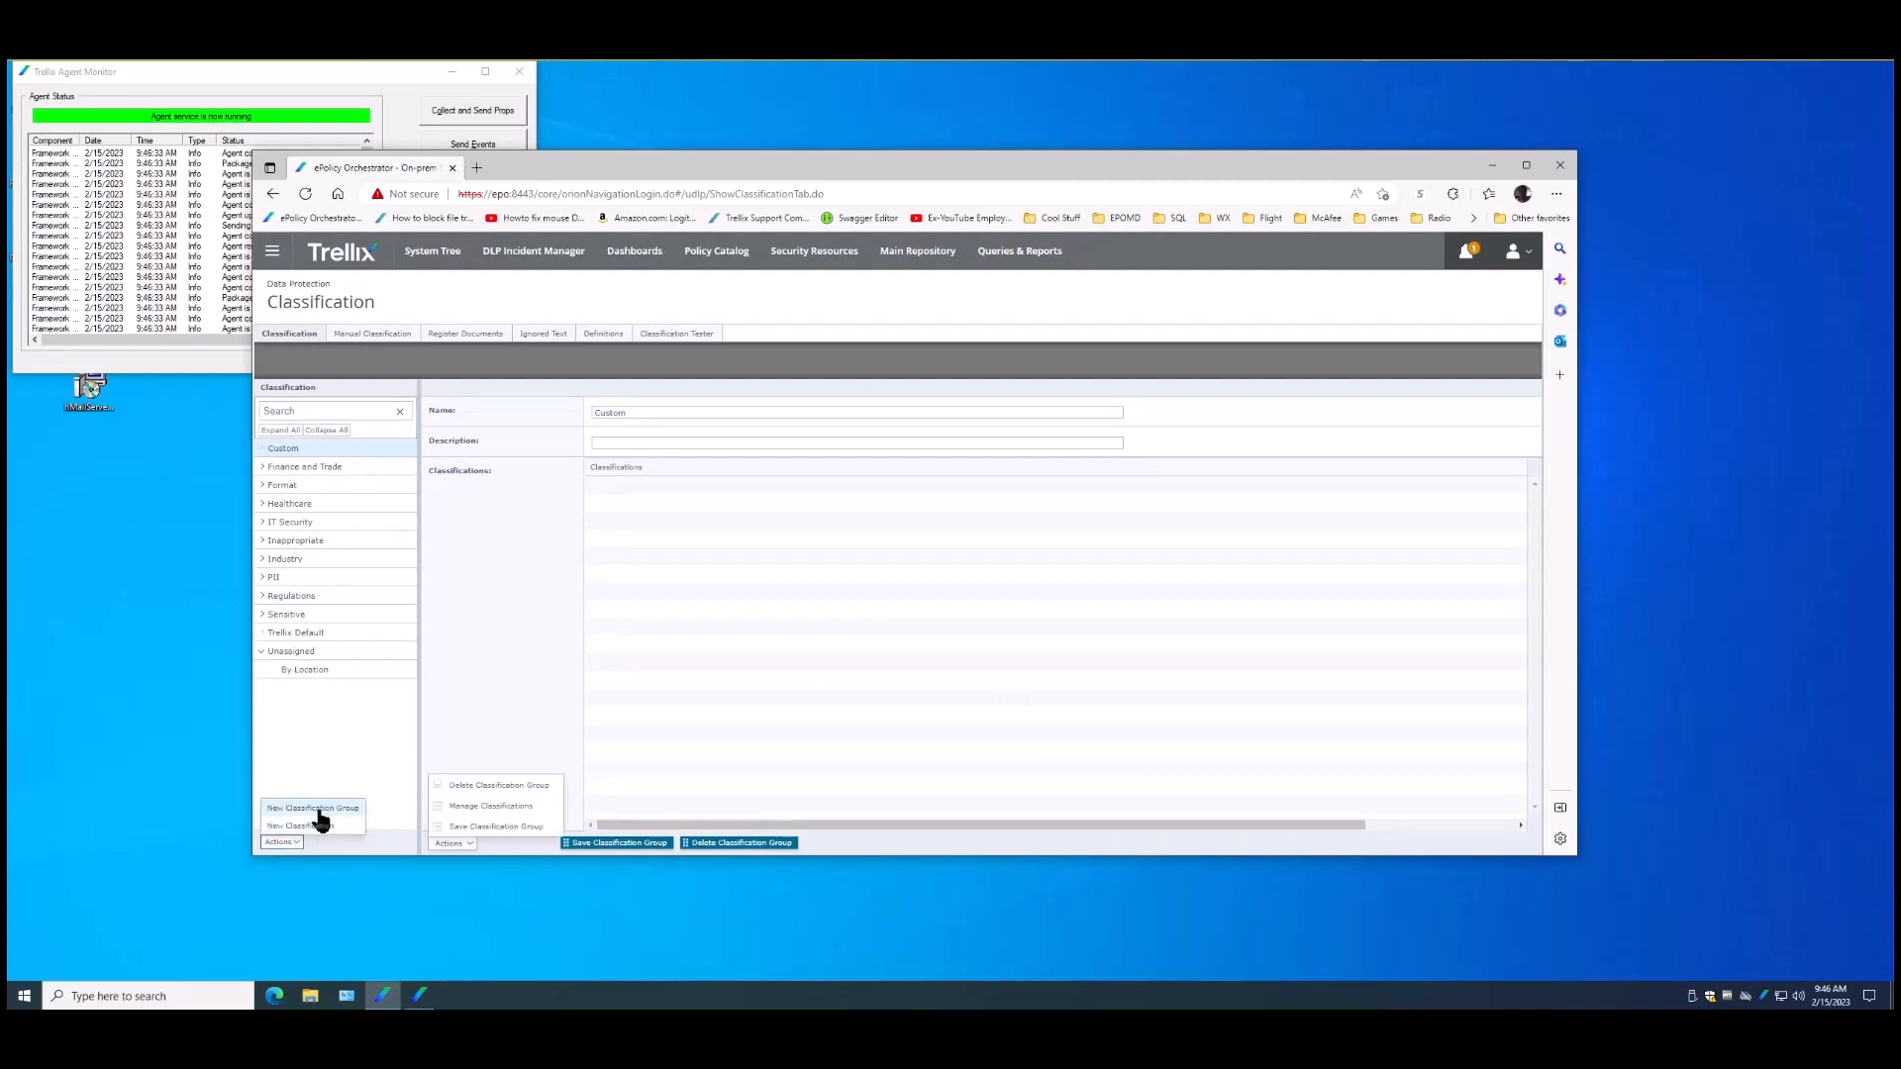
{"action": "left_click", "coordinate": [315, 826]}
{"action": "type", "text": "Calculator"}
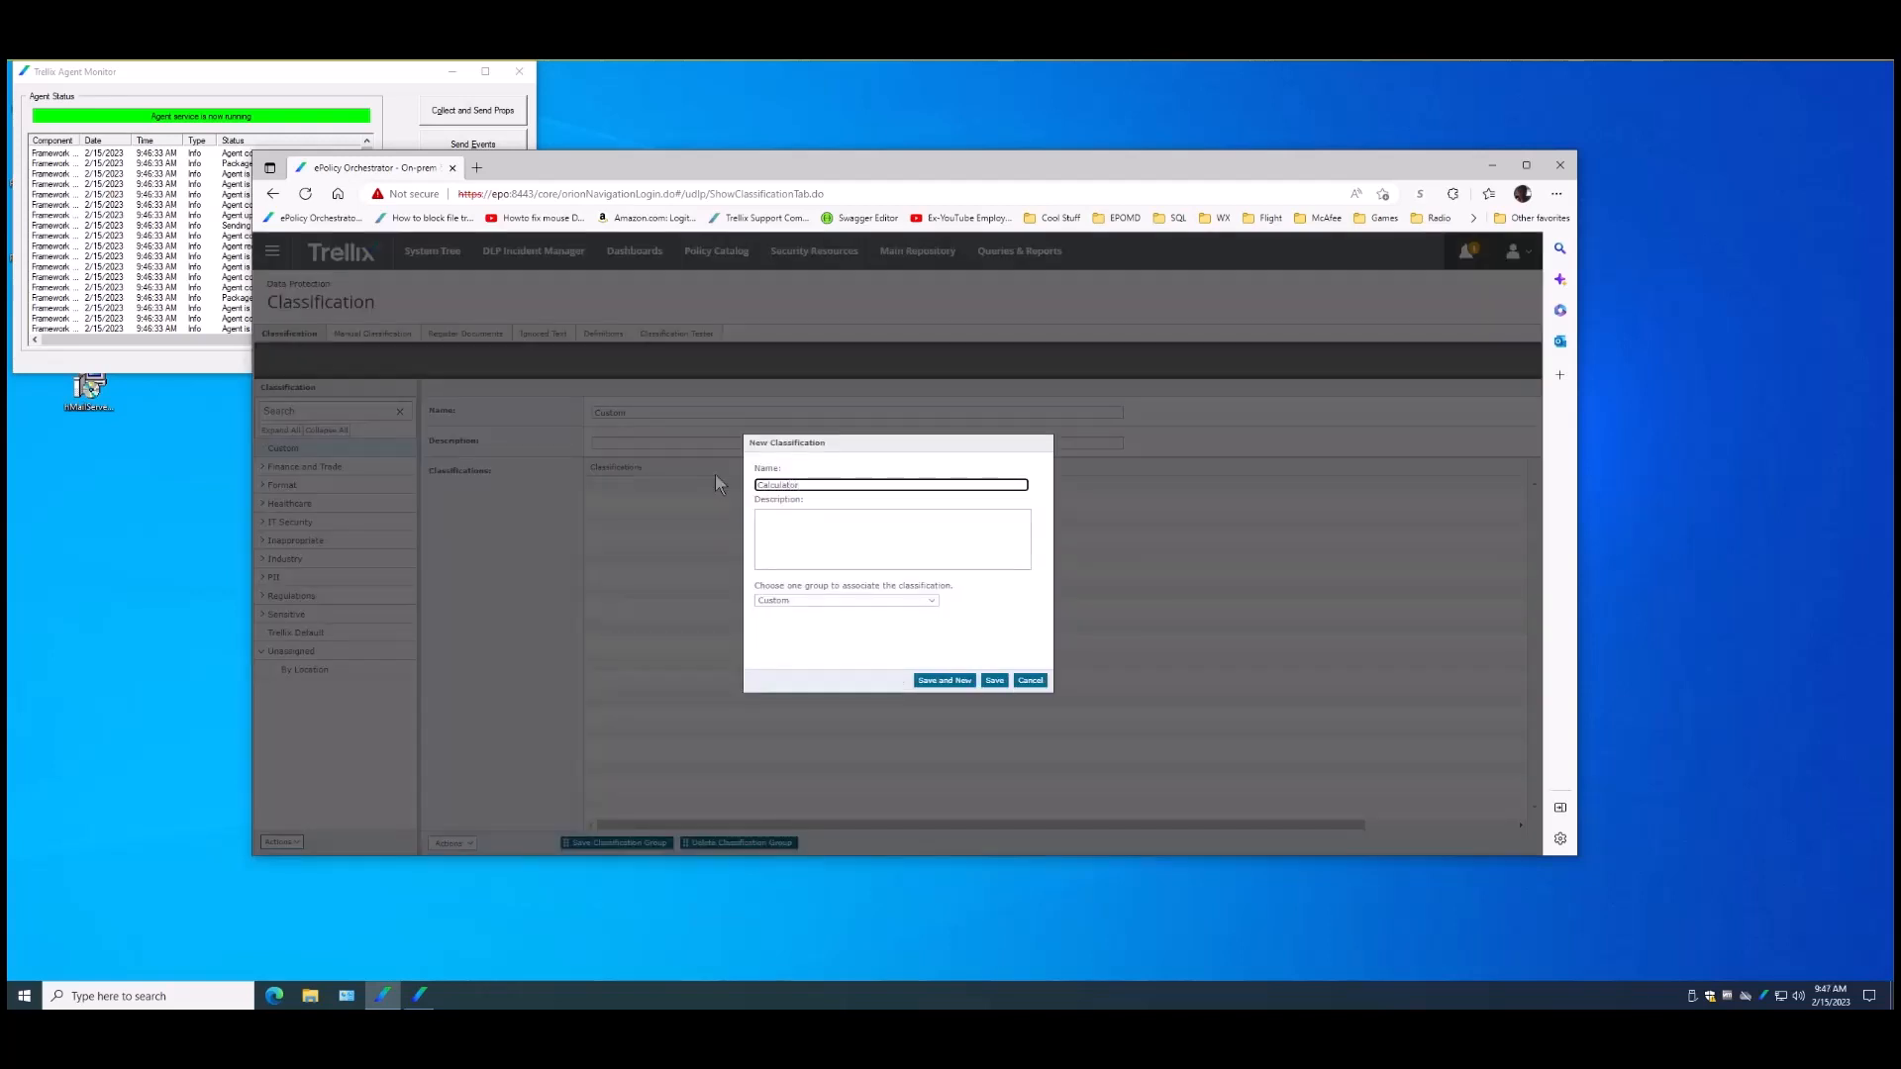
{"action": "type", "text": " Classification"}
{"action": "left_click", "coordinate": [994, 680]}
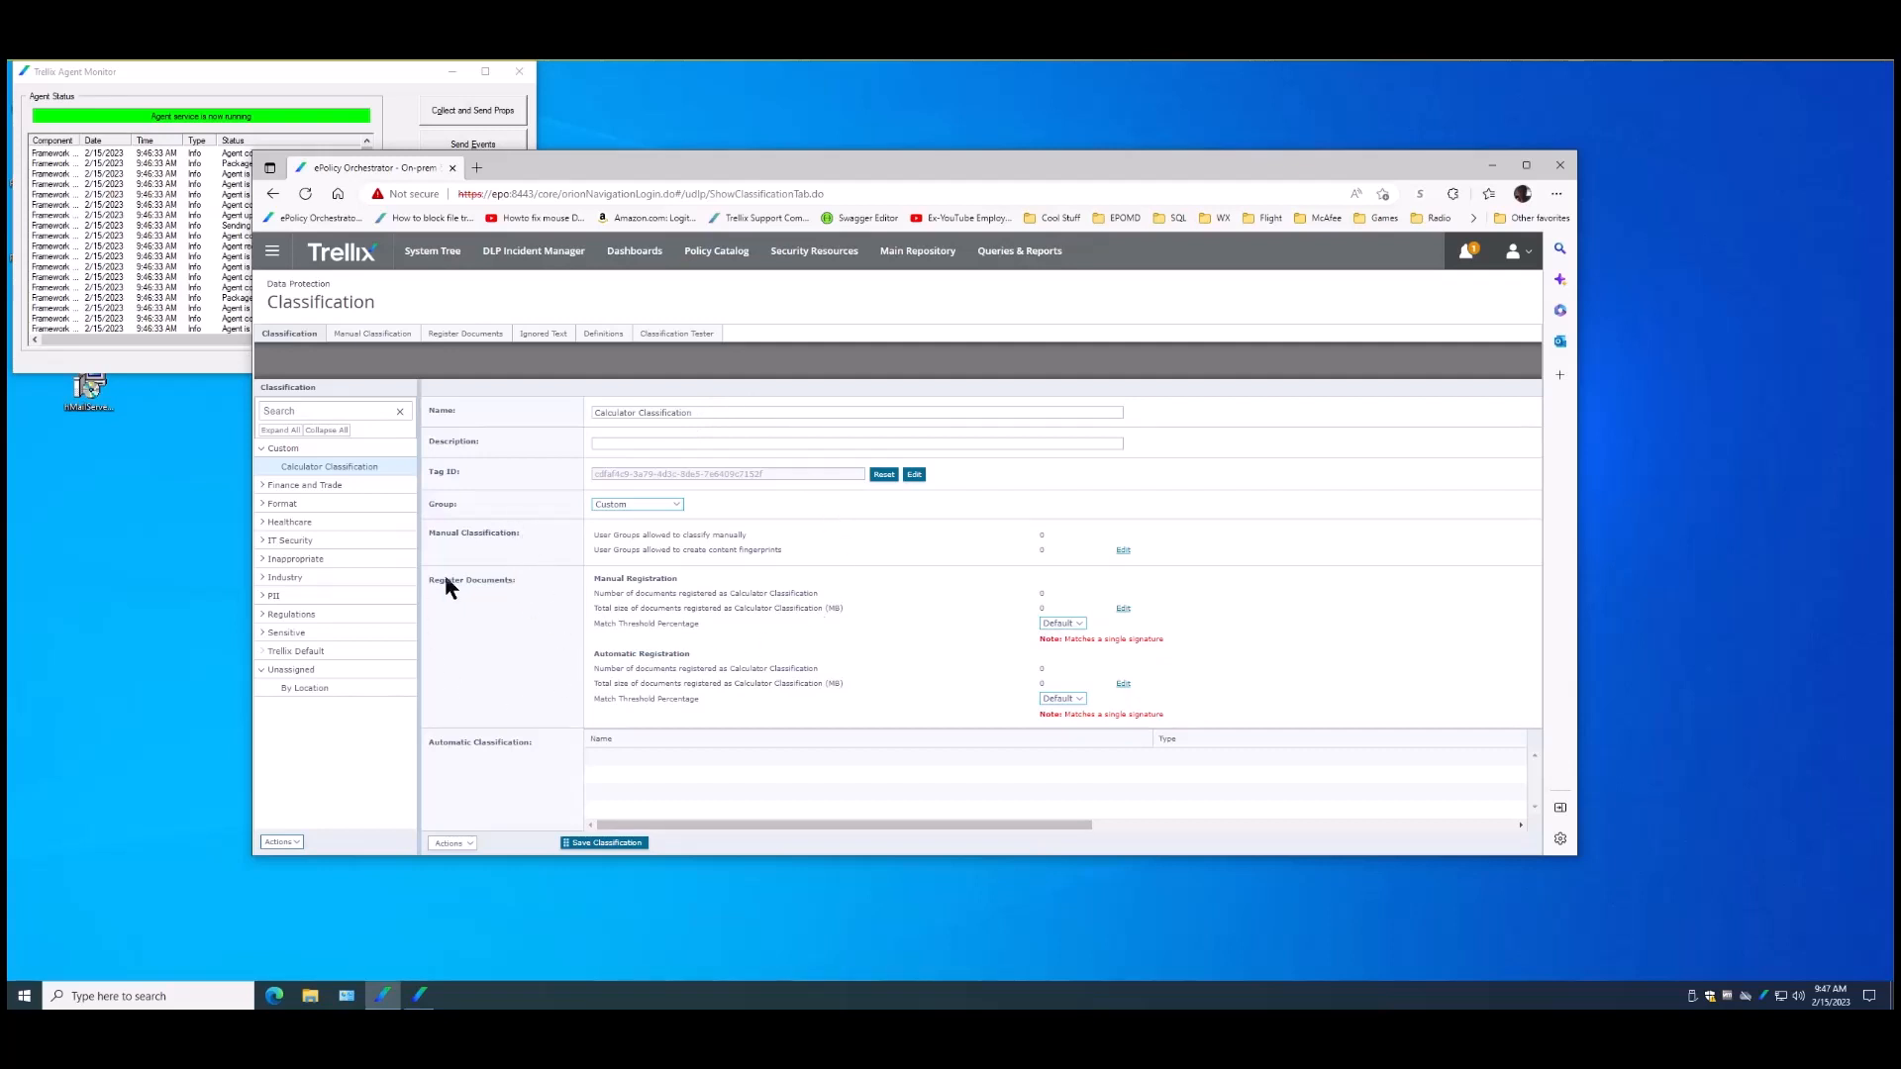
Start a new application content fingerprinting criteria for Calculator Classification, hide built-in applications and choose Calculator Template
{"action": "left_click", "coordinate": [450, 843]}
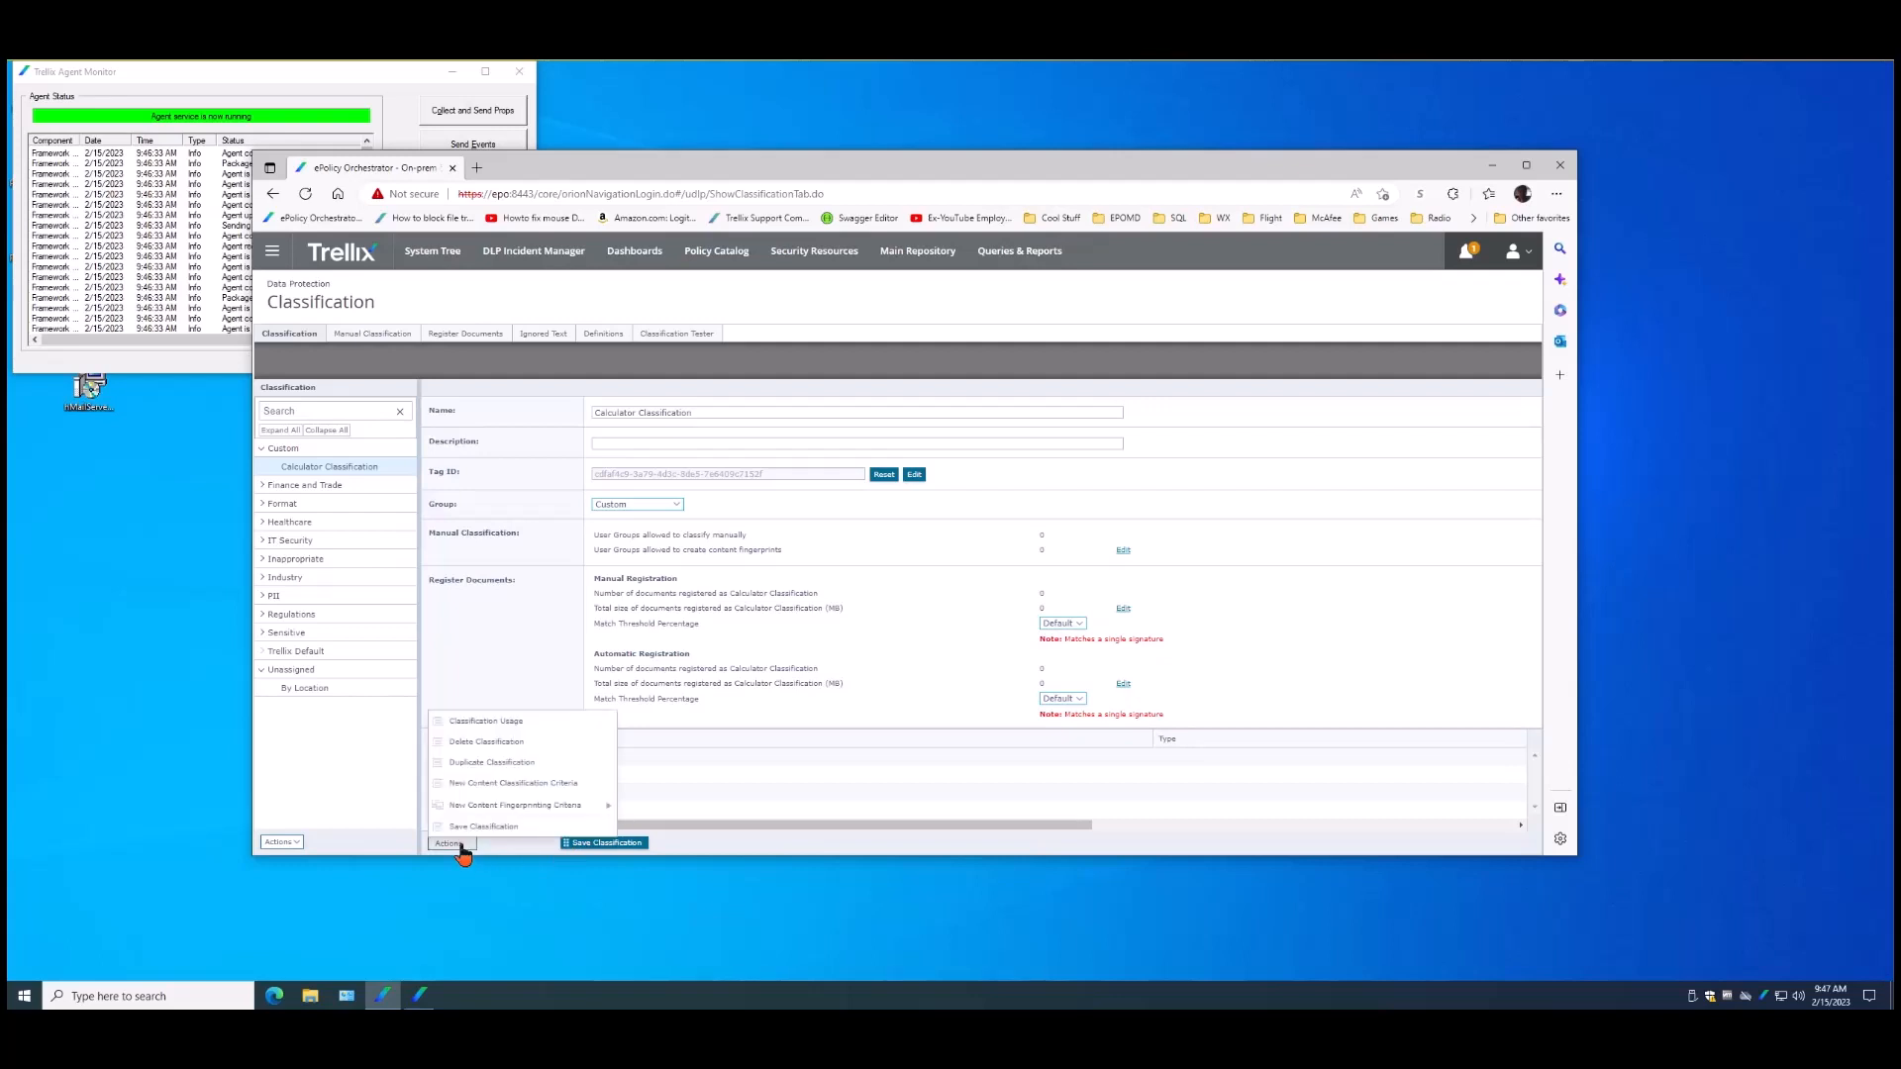
{"action": "mouse_move", "coordinate": [469, 810]}
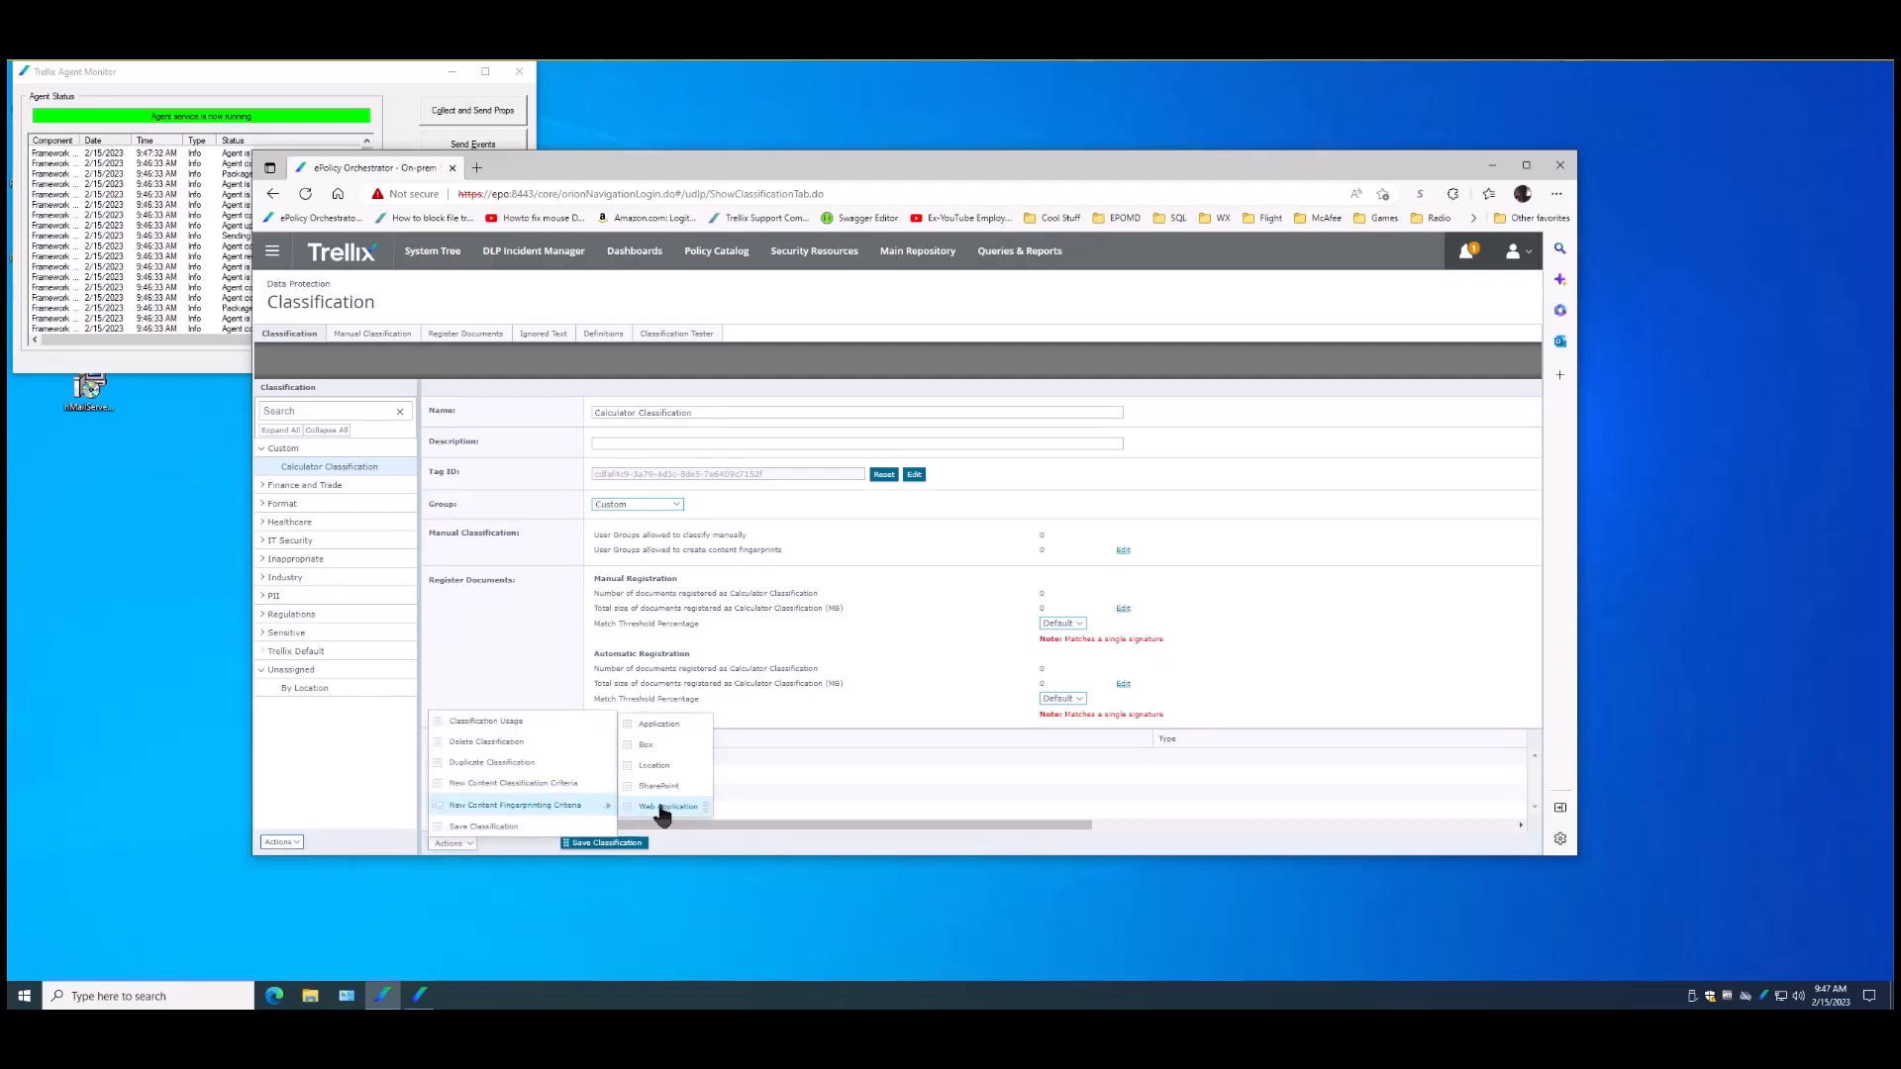
{"action": "left_click", "coordinate": [662, 724]}
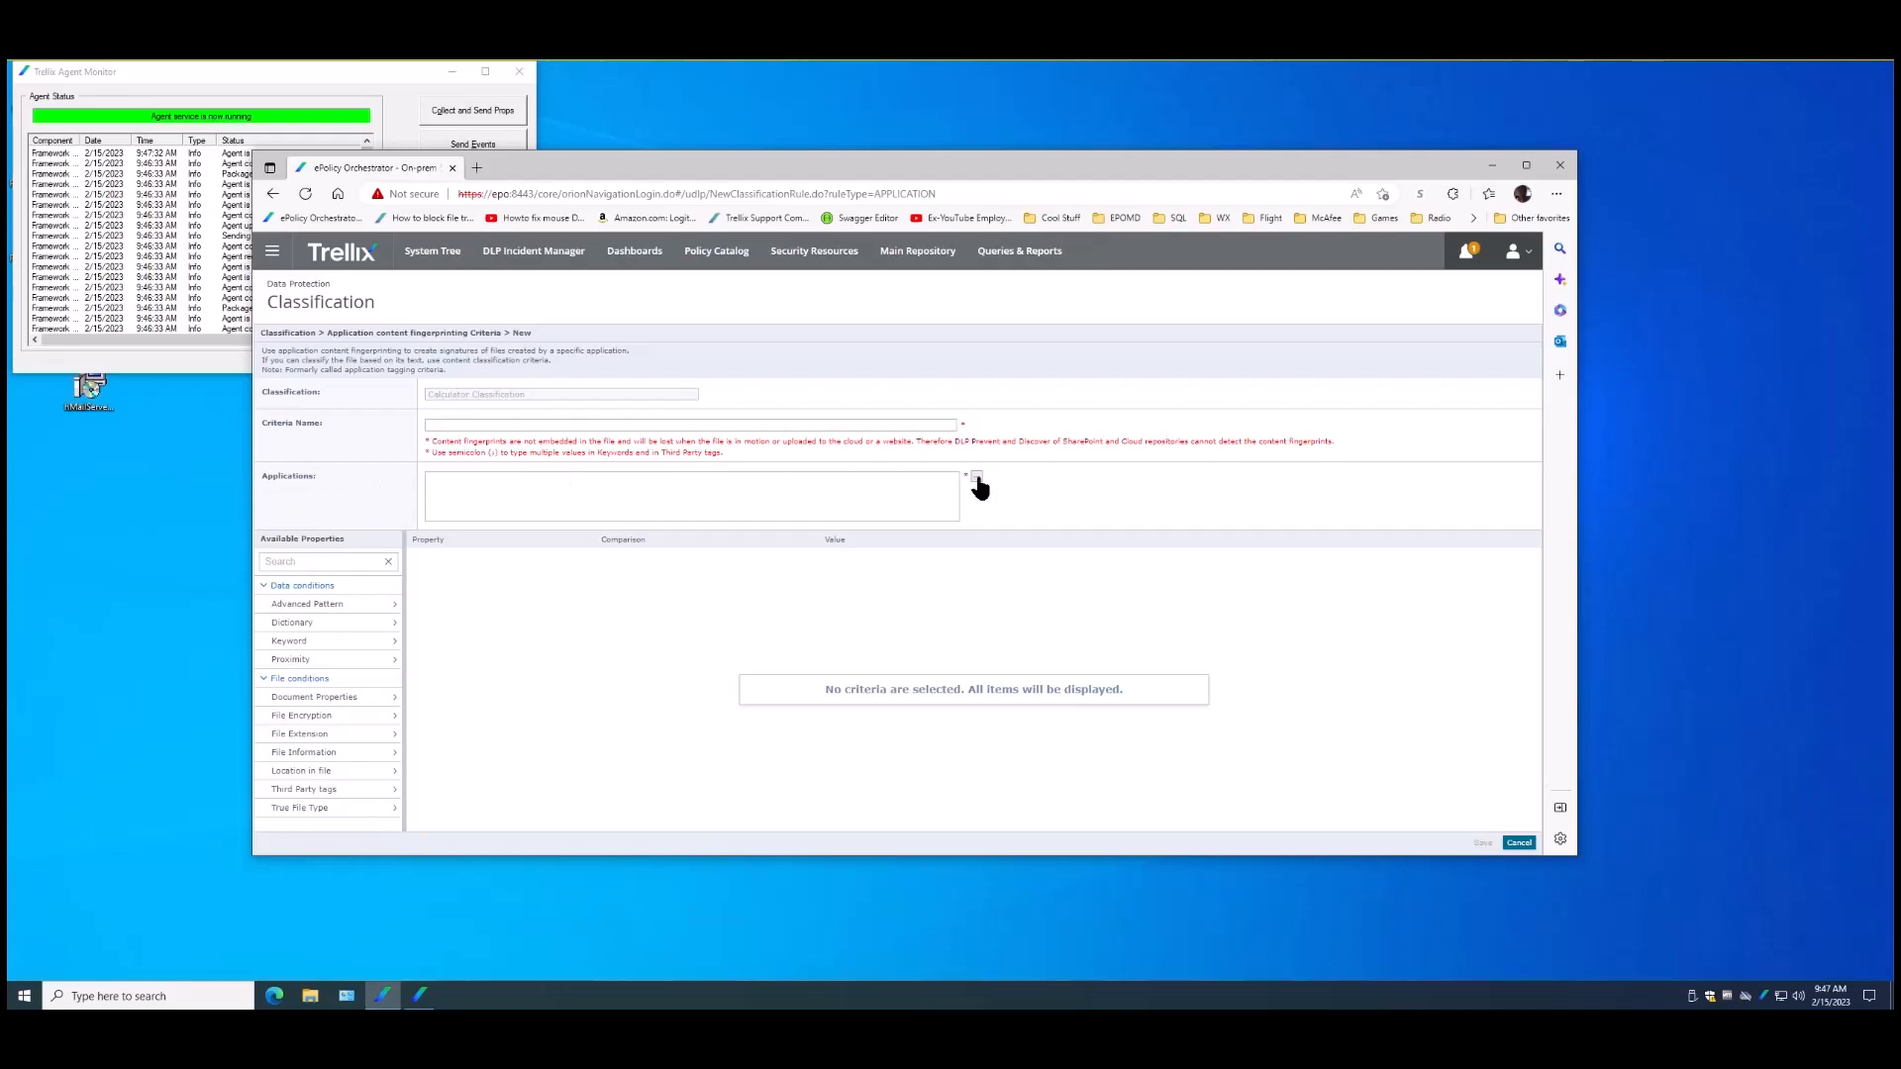
{"action": "left_click", "coordinate": [658, 483]}
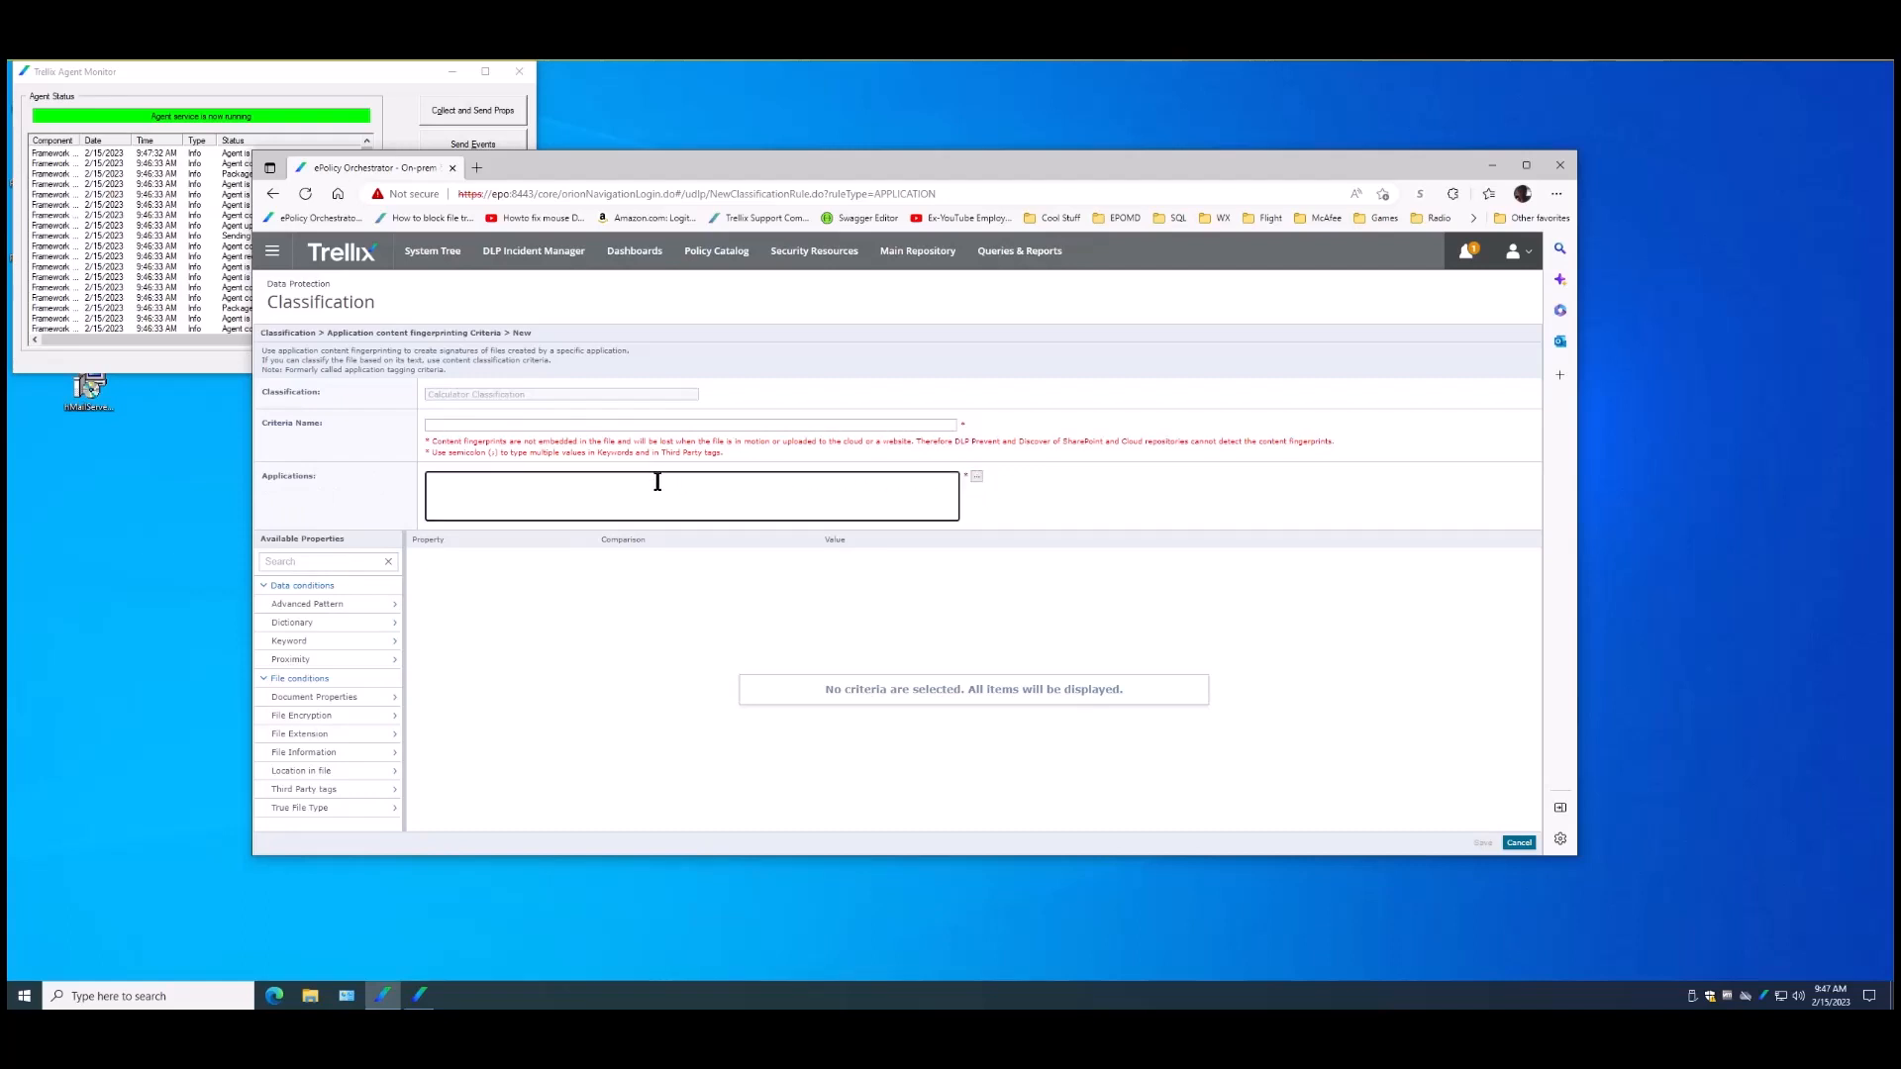
{"action": "left_click", "coordinate": [976, 479]}
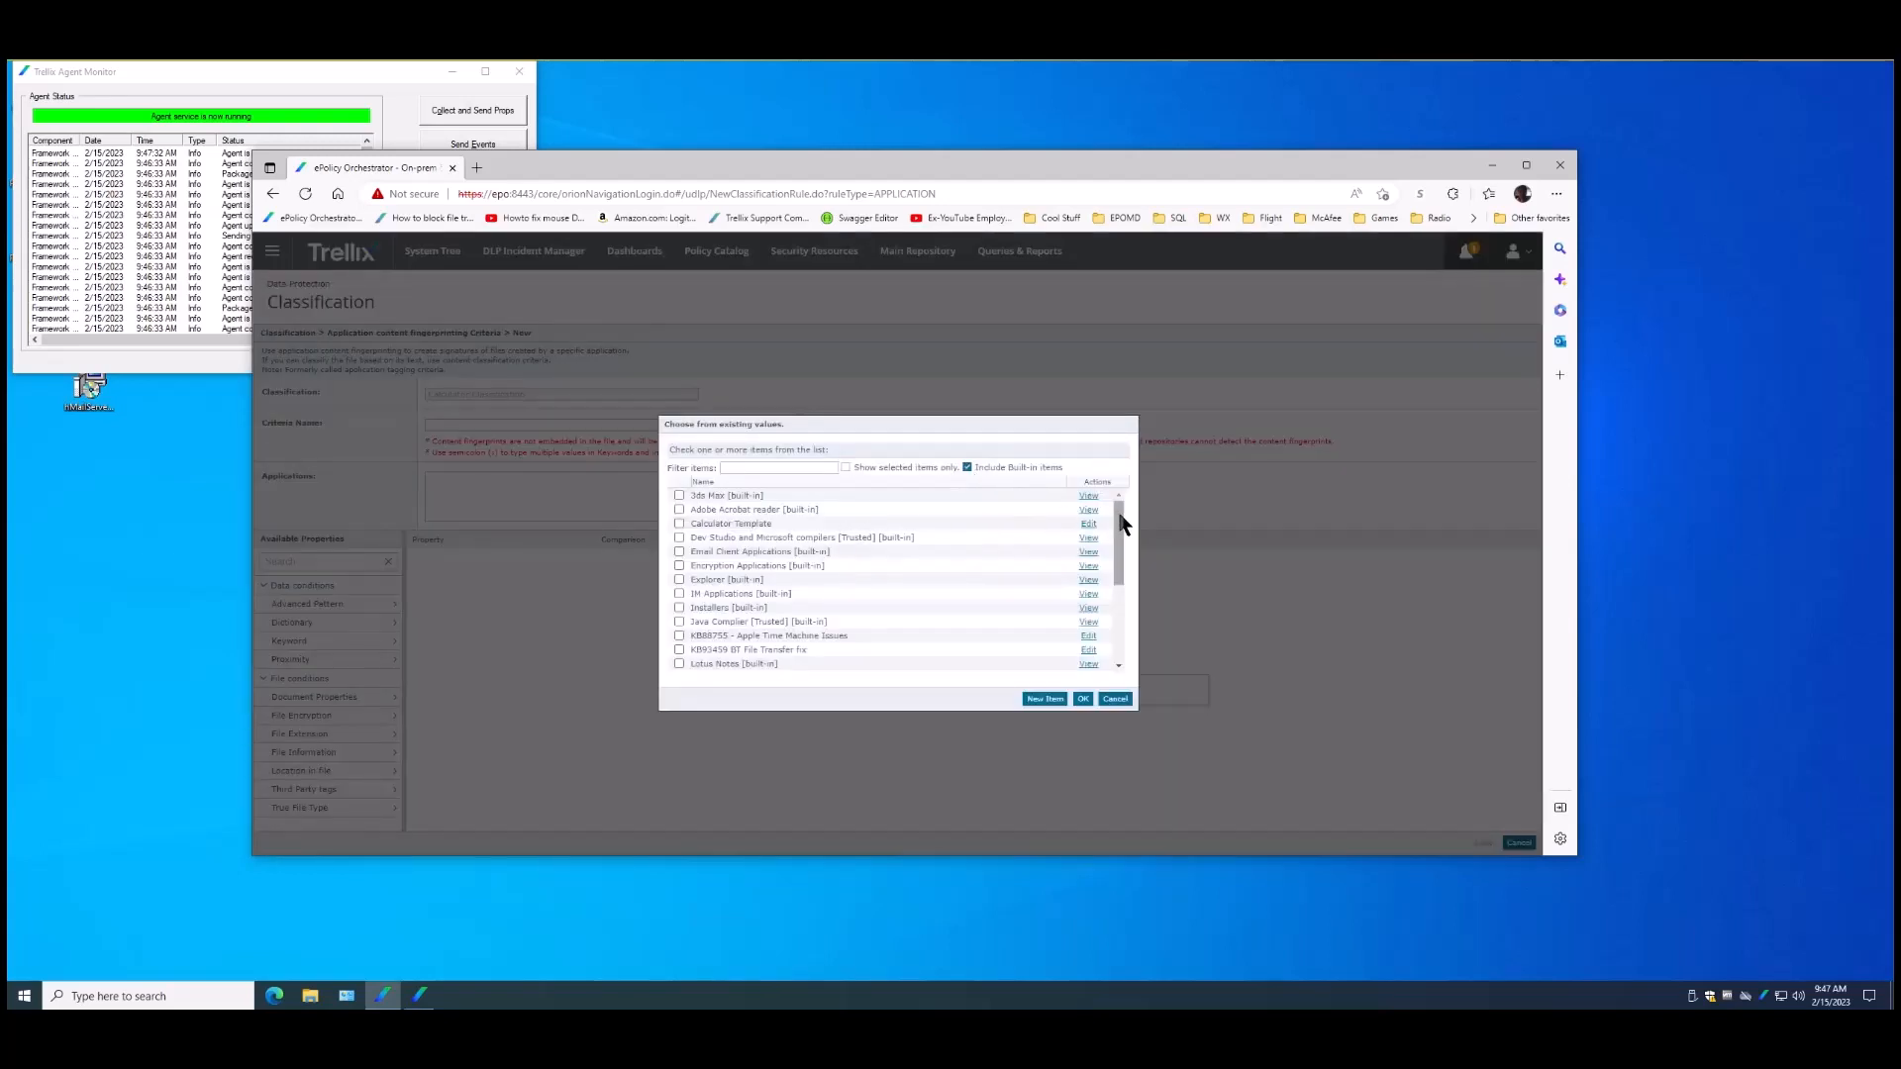
{"action": "left_click", "coordinate": [966, 469]}
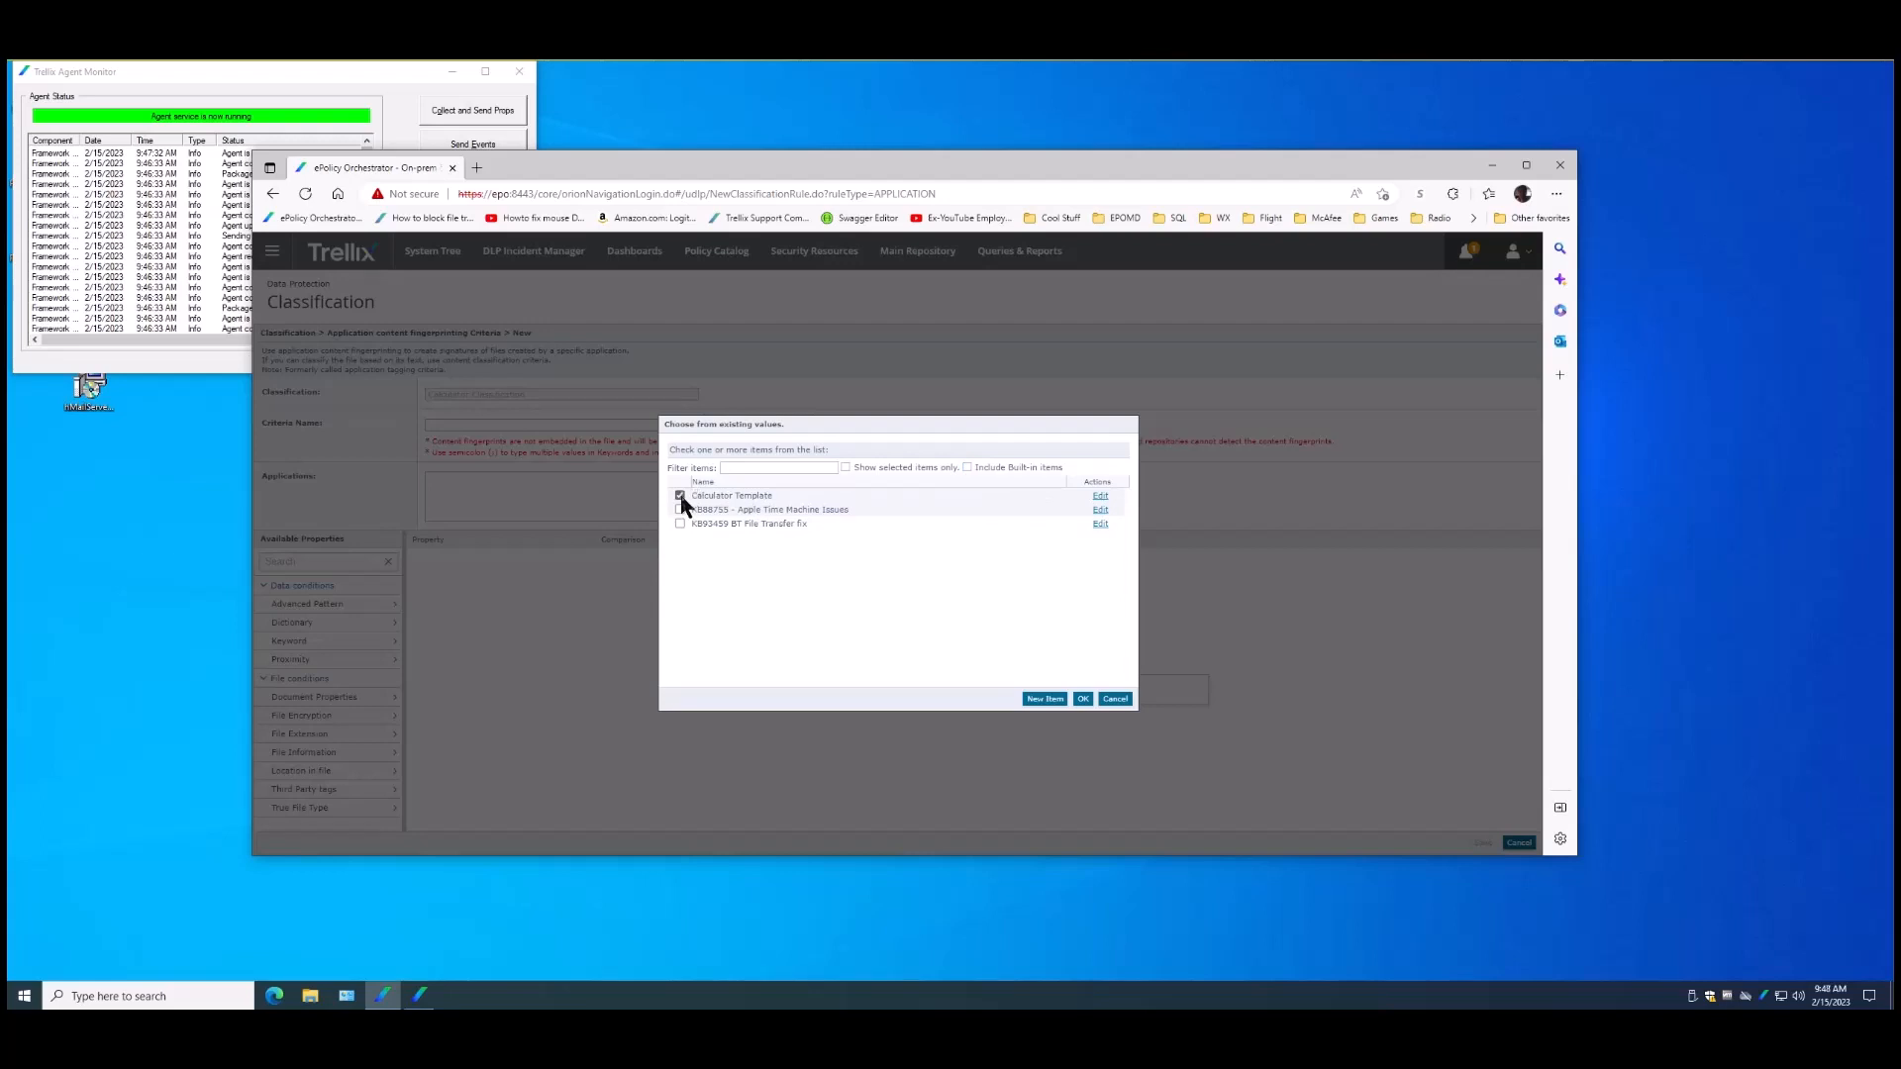
{"action": "left_click", "coordinate": [1083, 699]}
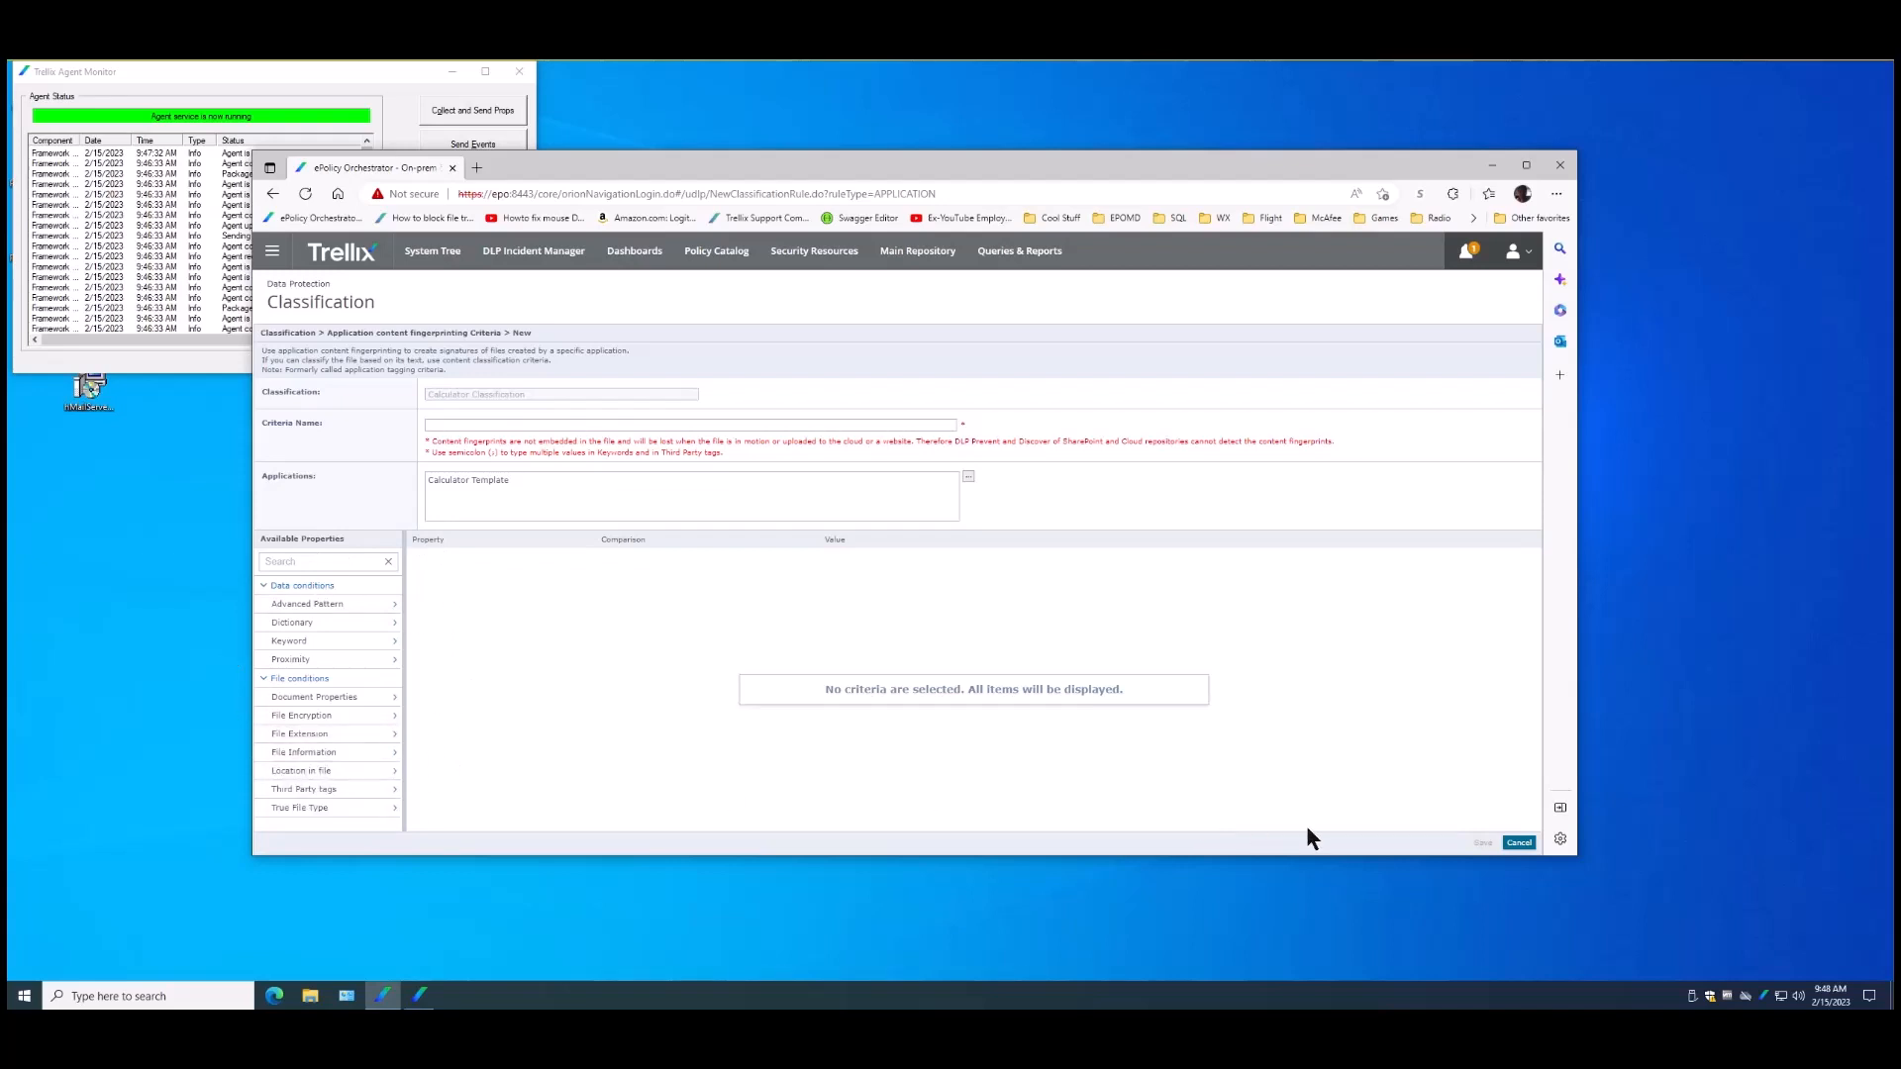
Name the fingerprinting criteria Calculator Criteria and save it
{"action": "left_click", "coordinate": [470, 423]}
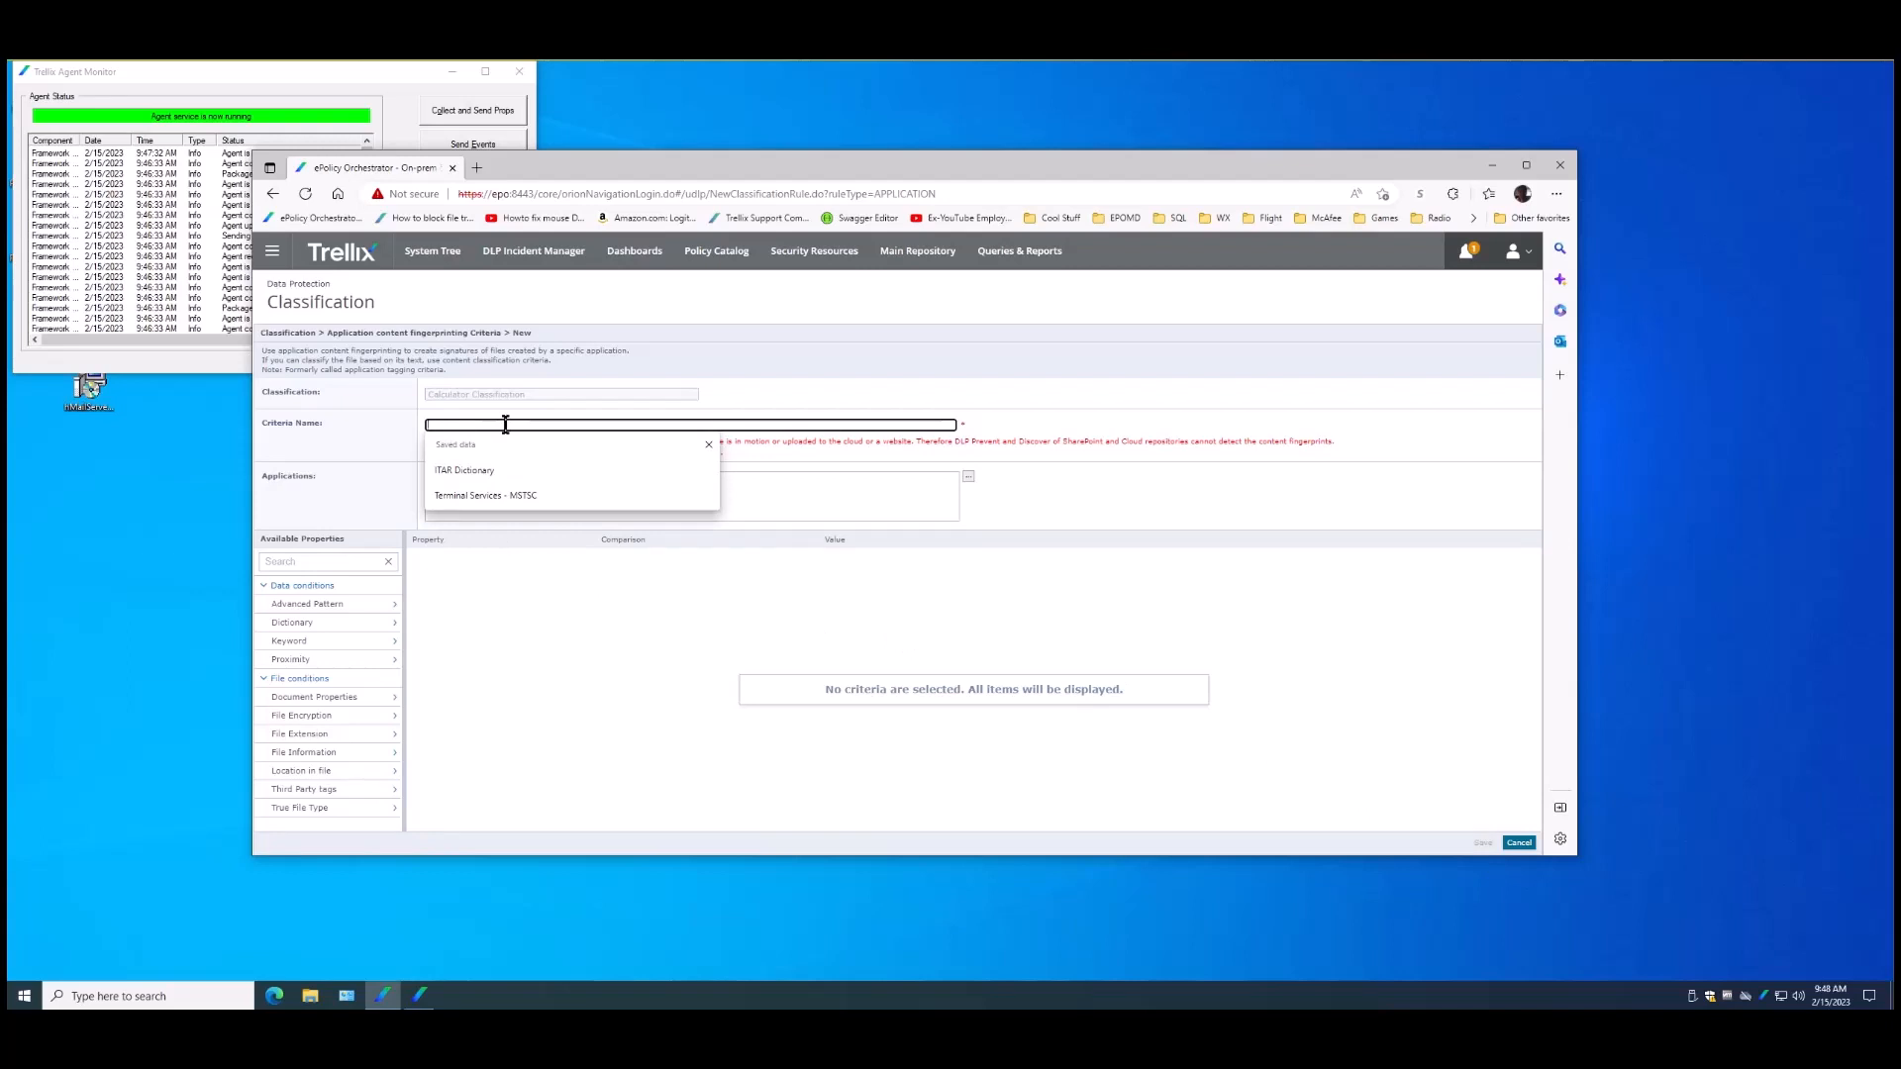
{"action": "type", "text": "C"}
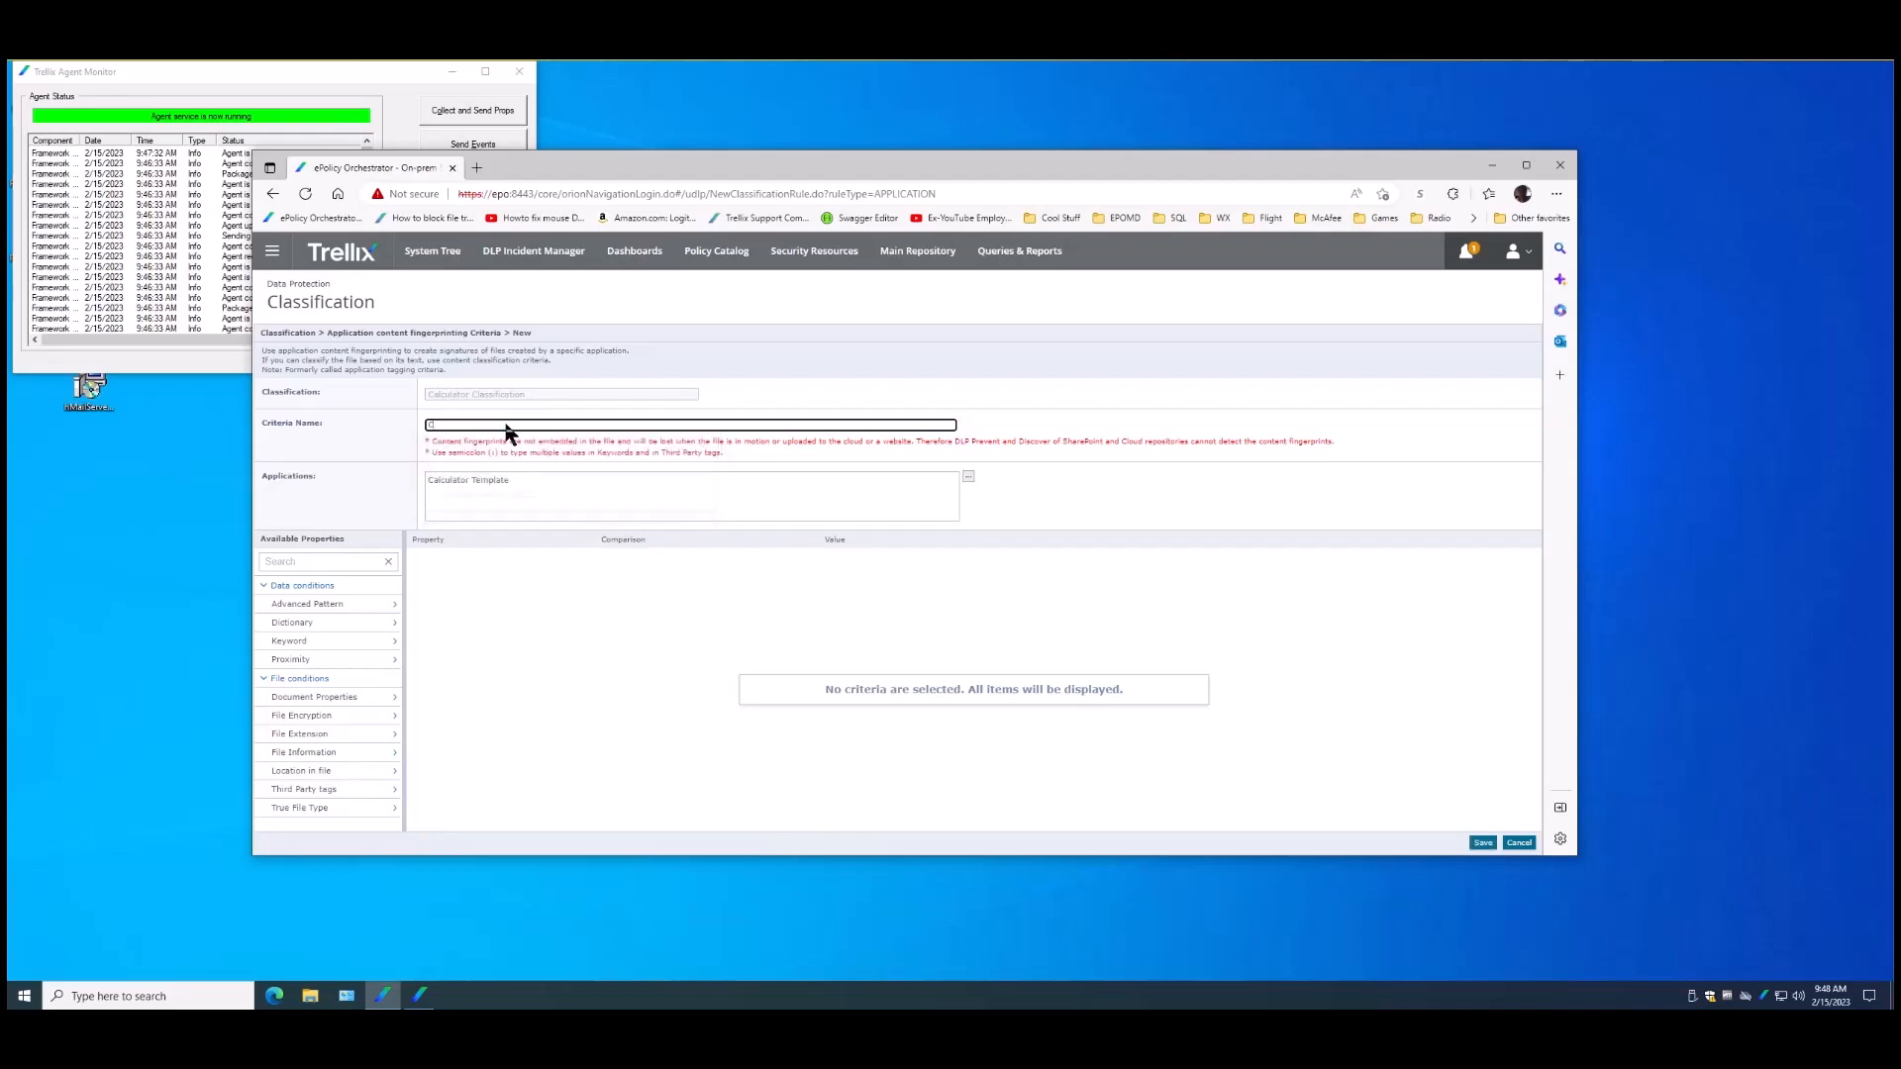
{"action": "type", "text": "alculator Criteria"}
{"action": "left_click", "coordinate": [1482, 843]}
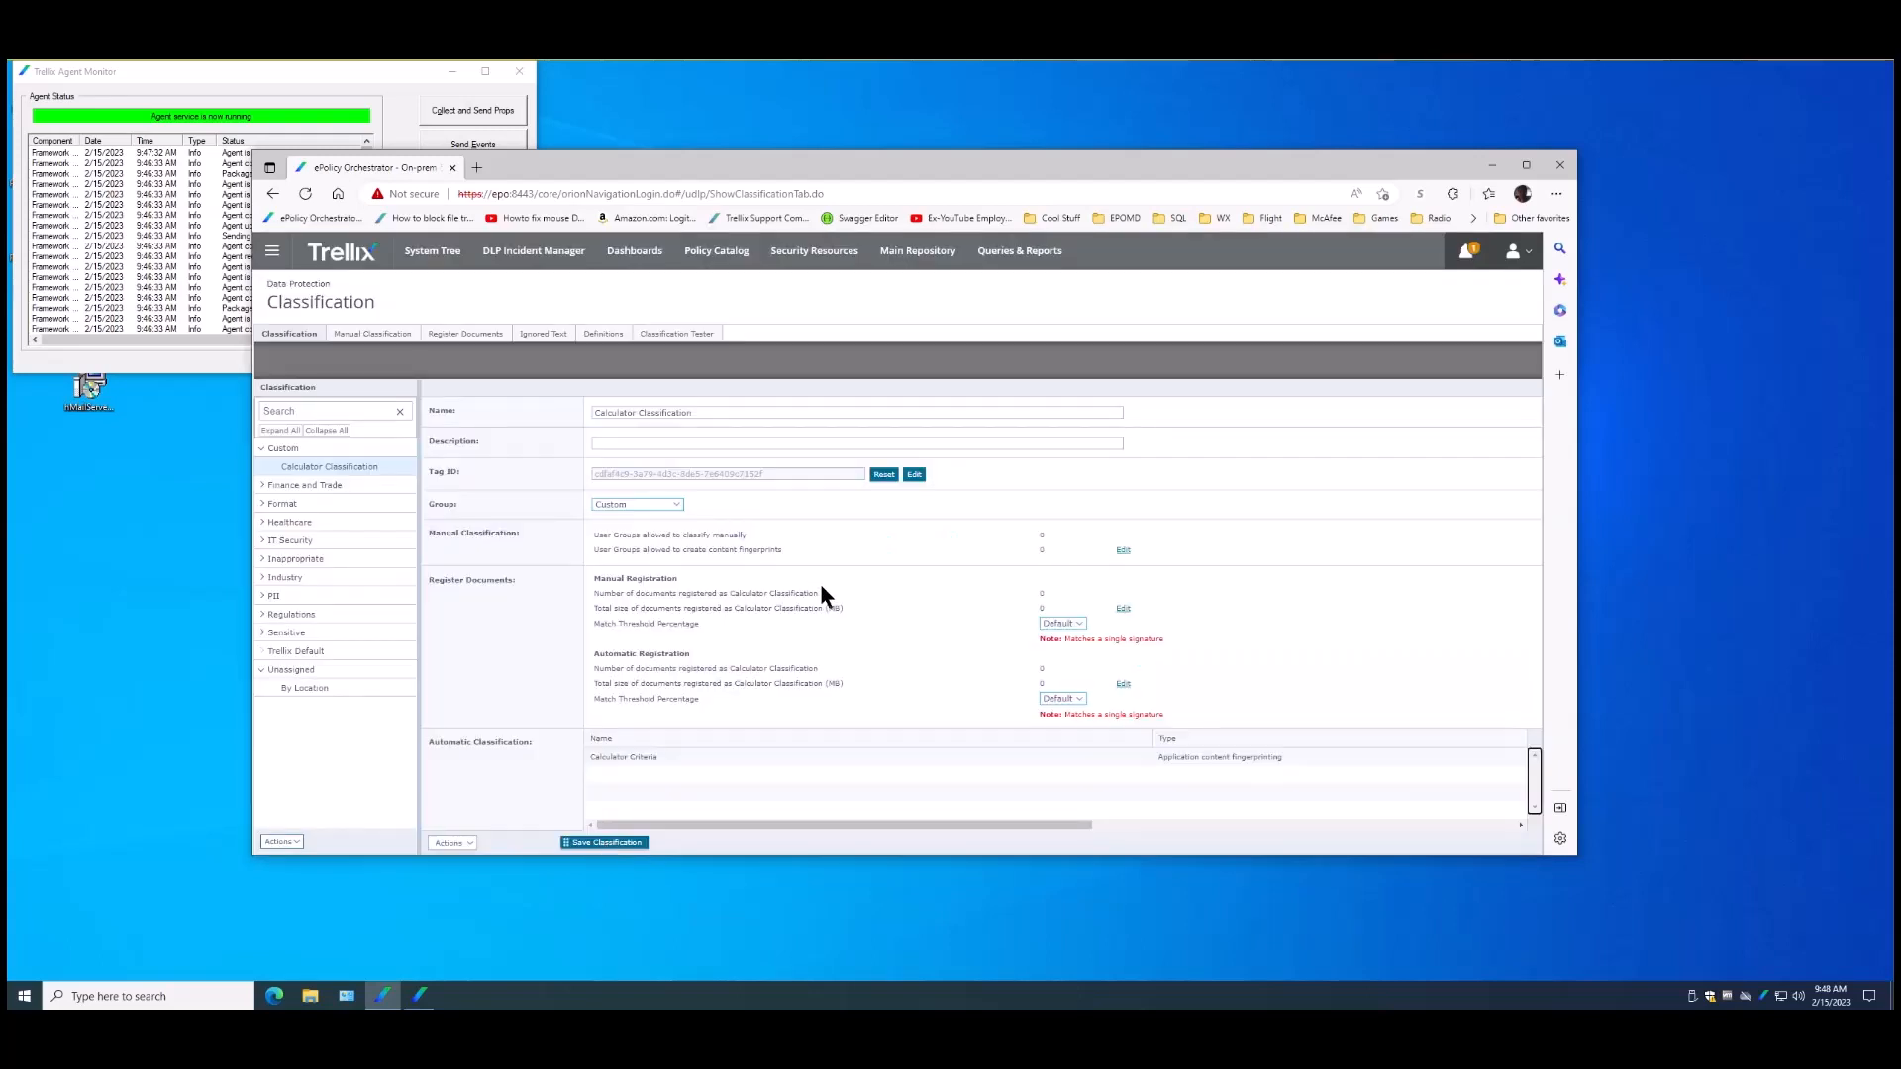
Open the DLP Policy Manager from the Data Protection pages and show its rule sets
{"action": "left_click", "coordinate": [273, 256]}
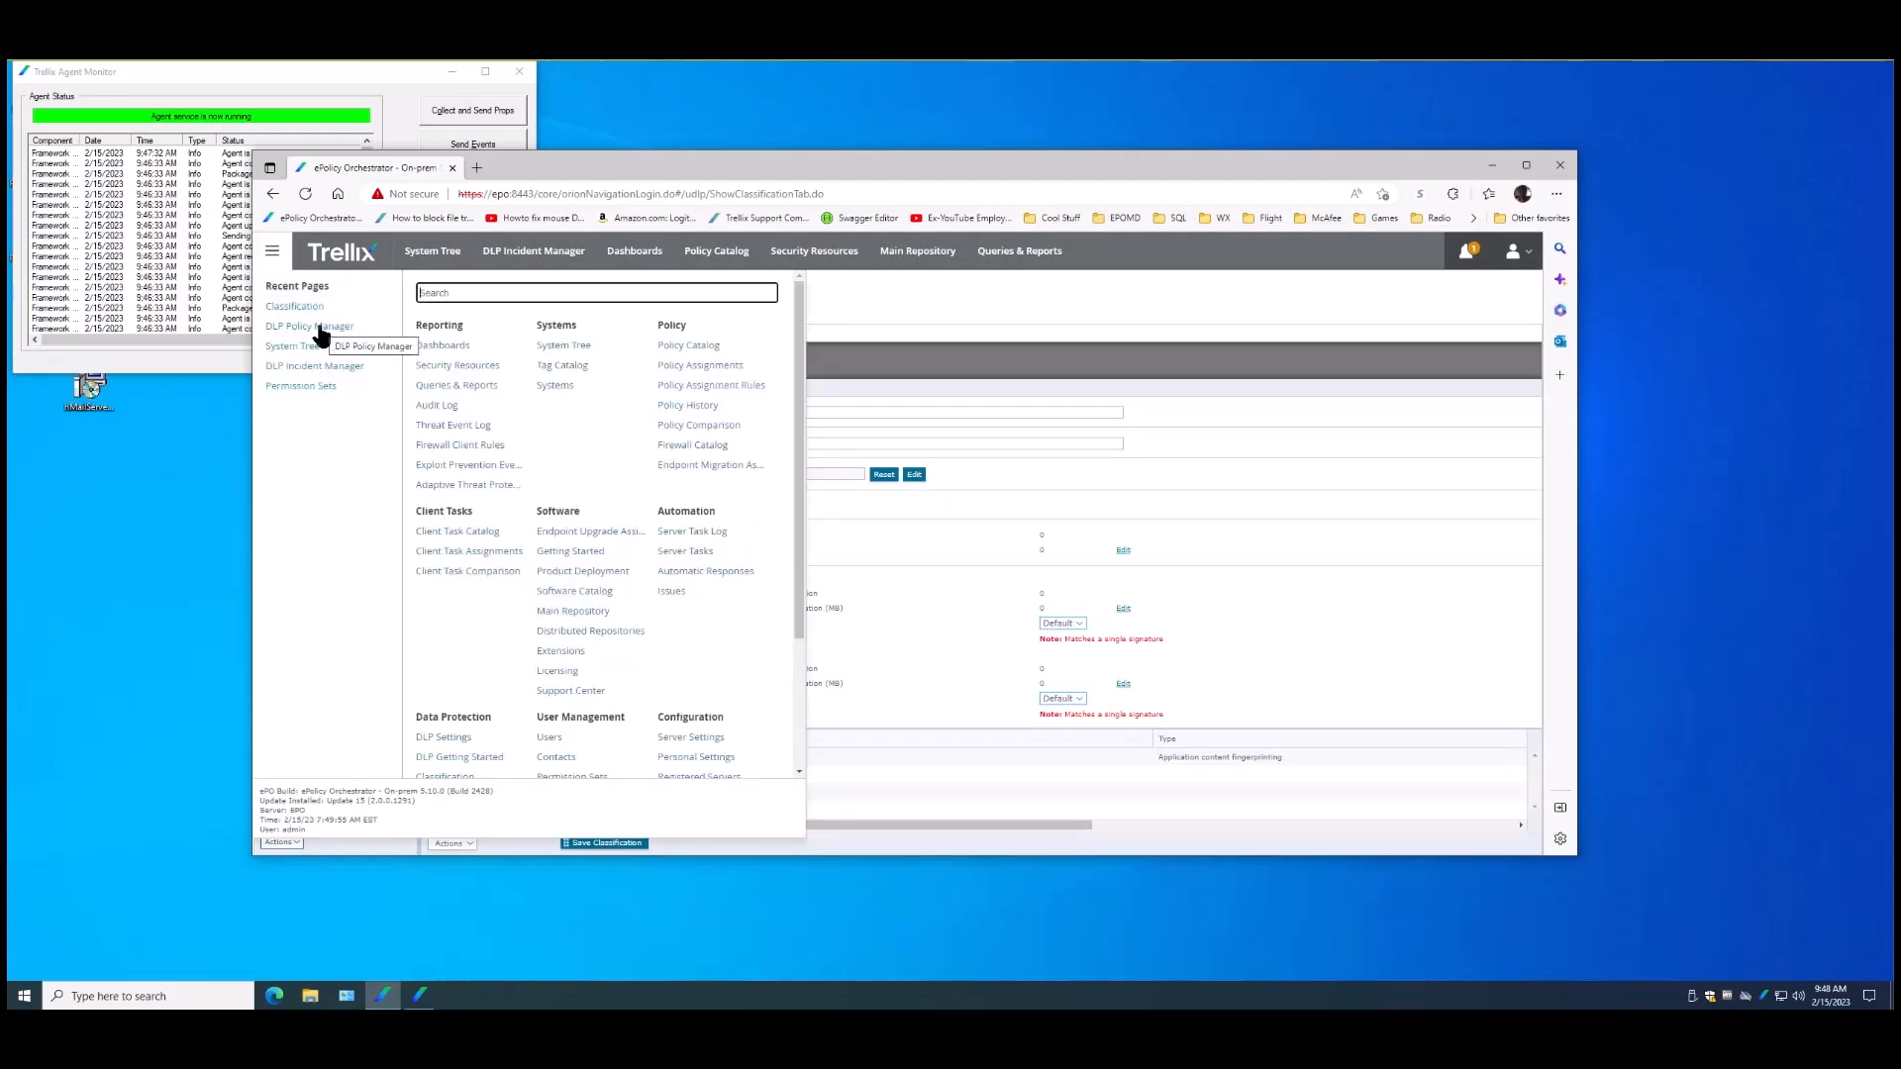
{"action": "scroll", "coordinate": [490, 591], "scroll_direction": "down", "scroll_amount": 1}
{"action": "scroll", "coordinate": [489, 599], "scroll_direction": "down", "scroll_amount": 1}
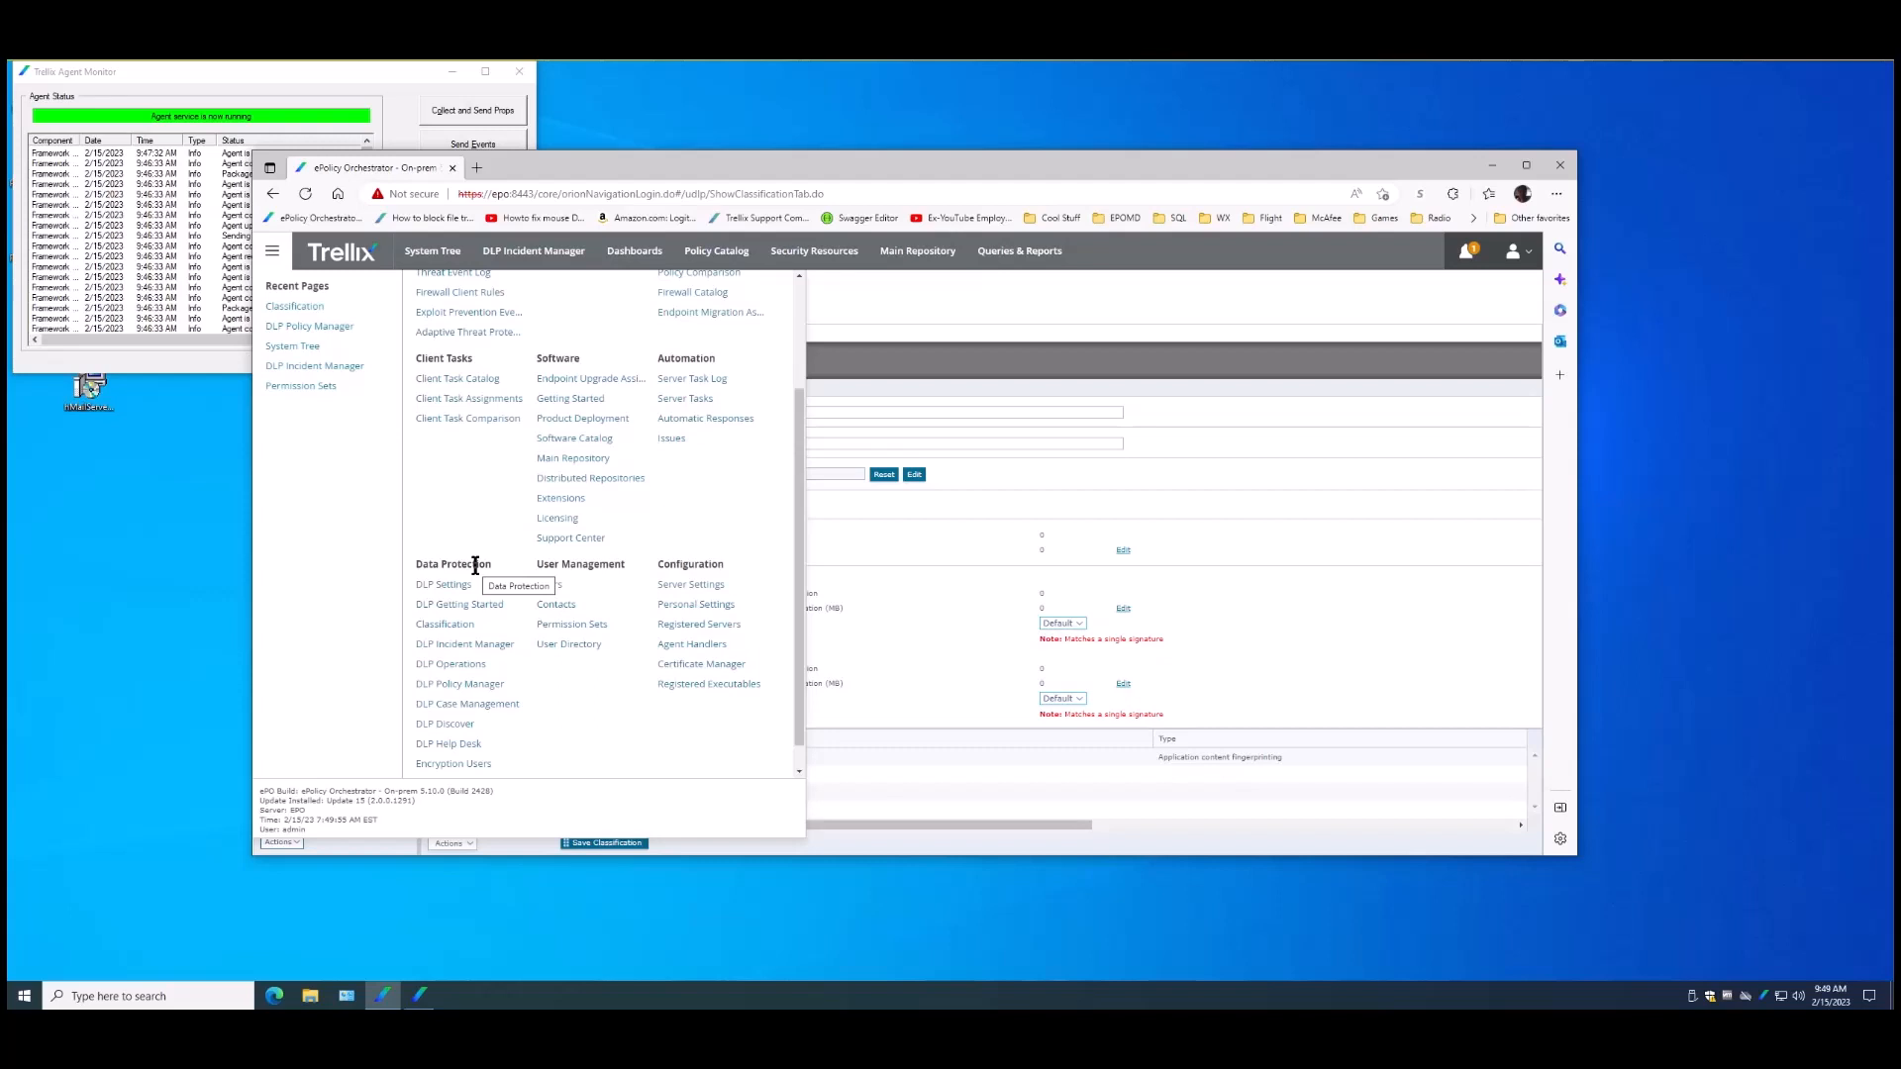
{"action": "left_click", "coordinate": [466, 683]}
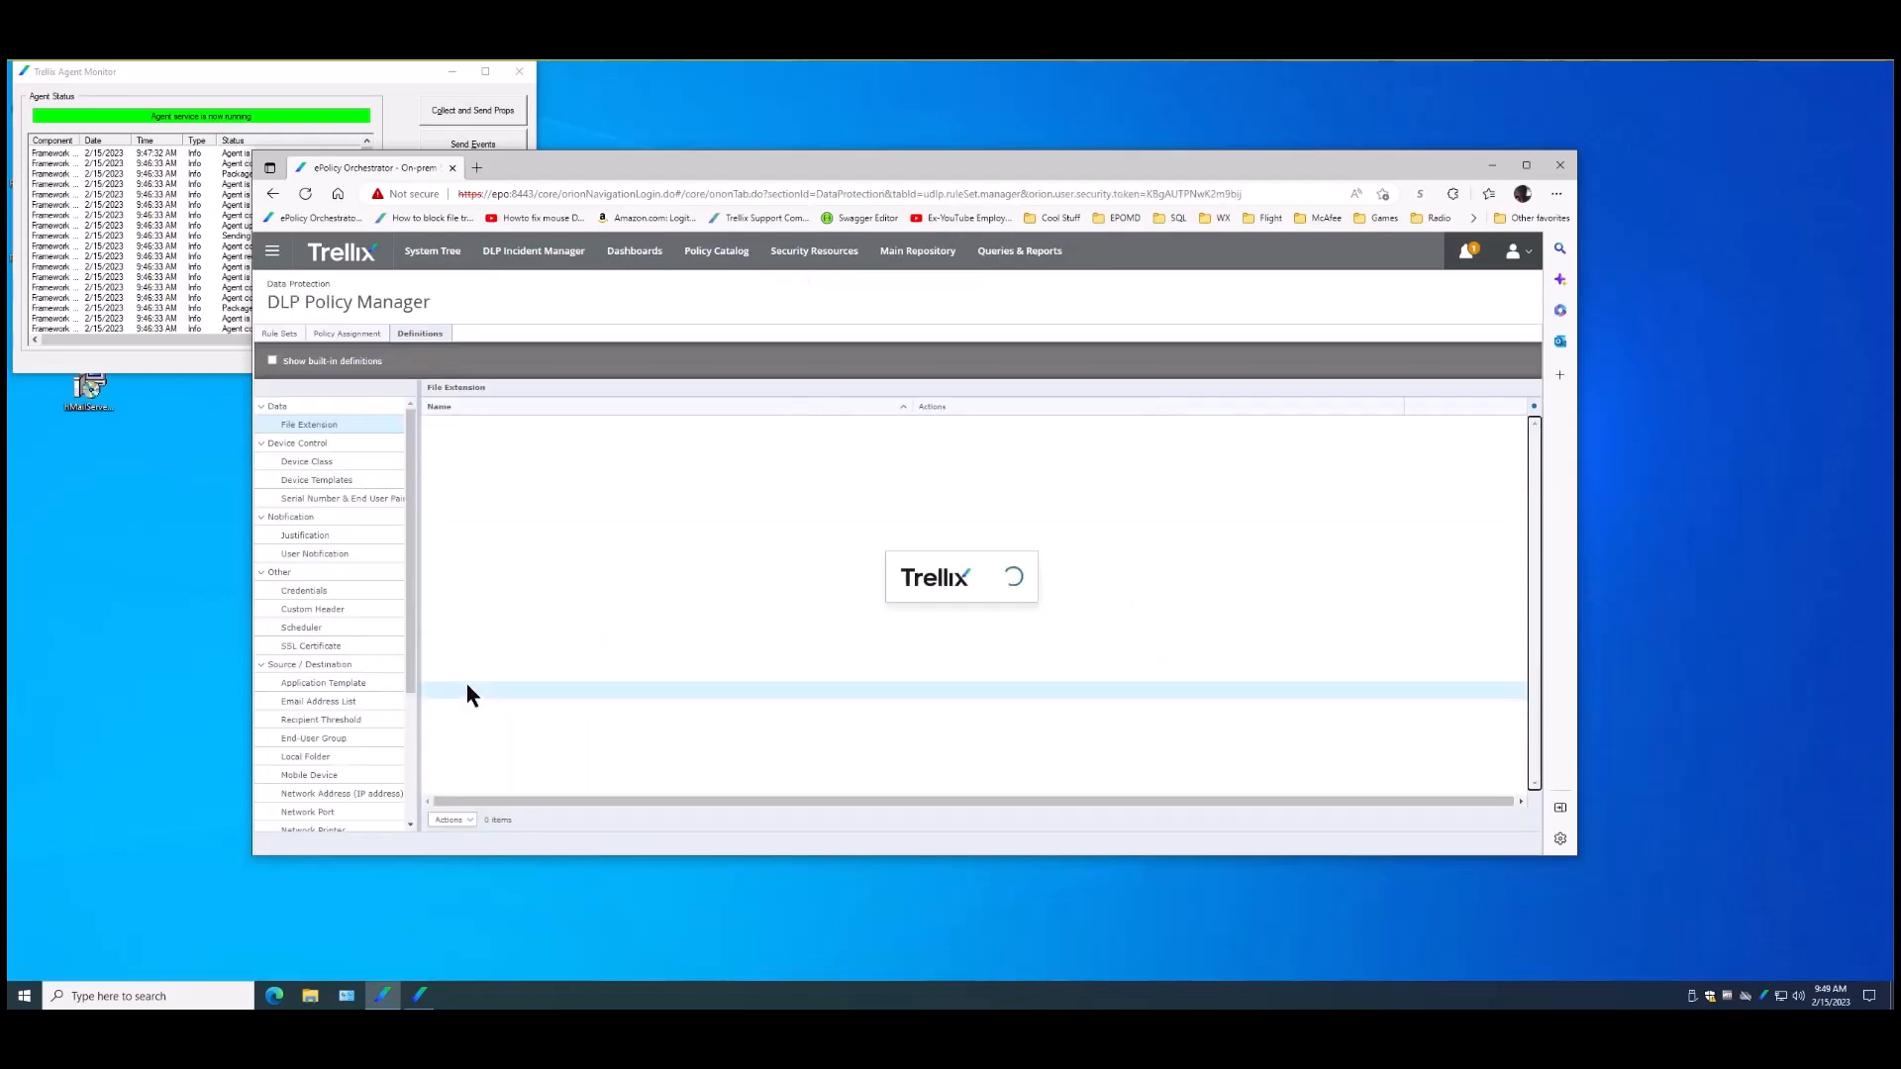
{"action": "left_click", "coordinate": [281, 336]}
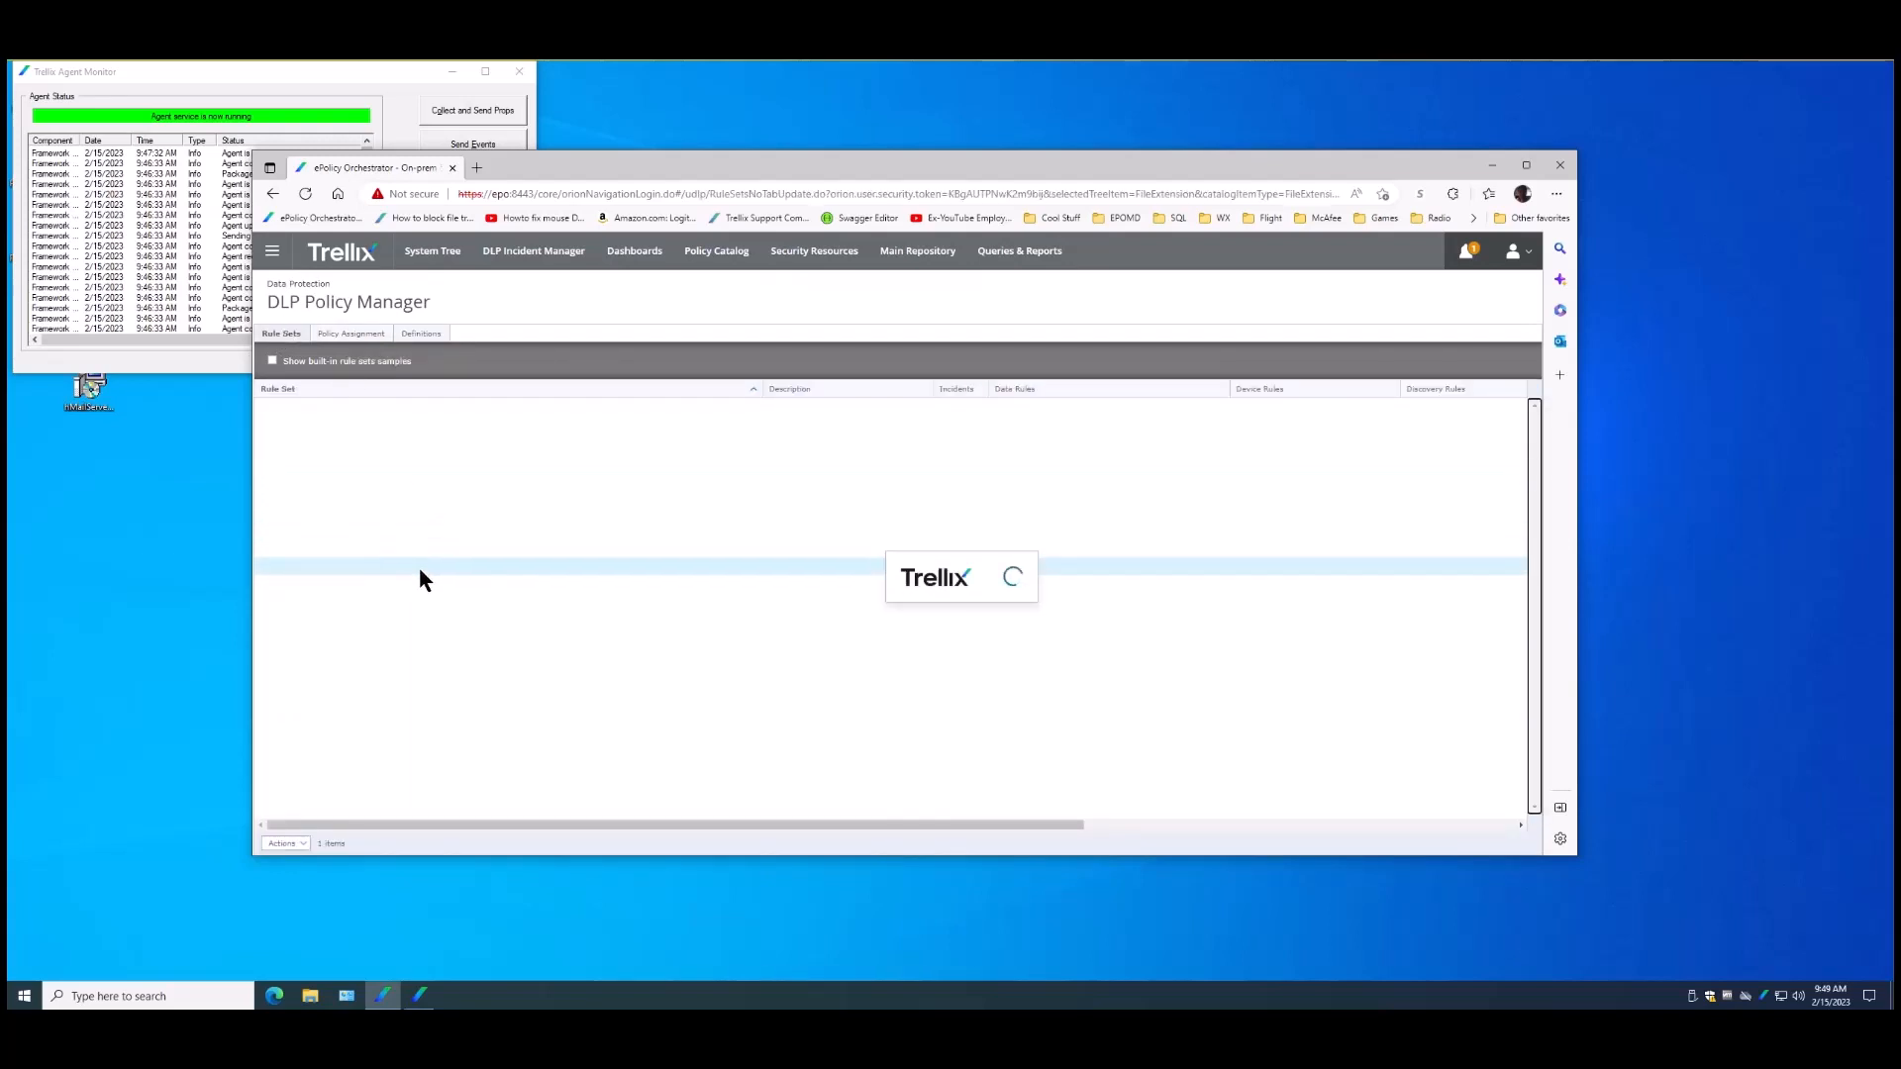
Create a new rule set named 1000 - Block Calculator
{"action": "left_click", "coordinate": [283, 844]}
{"action": "left_click", "coordinate": [305, 827]}
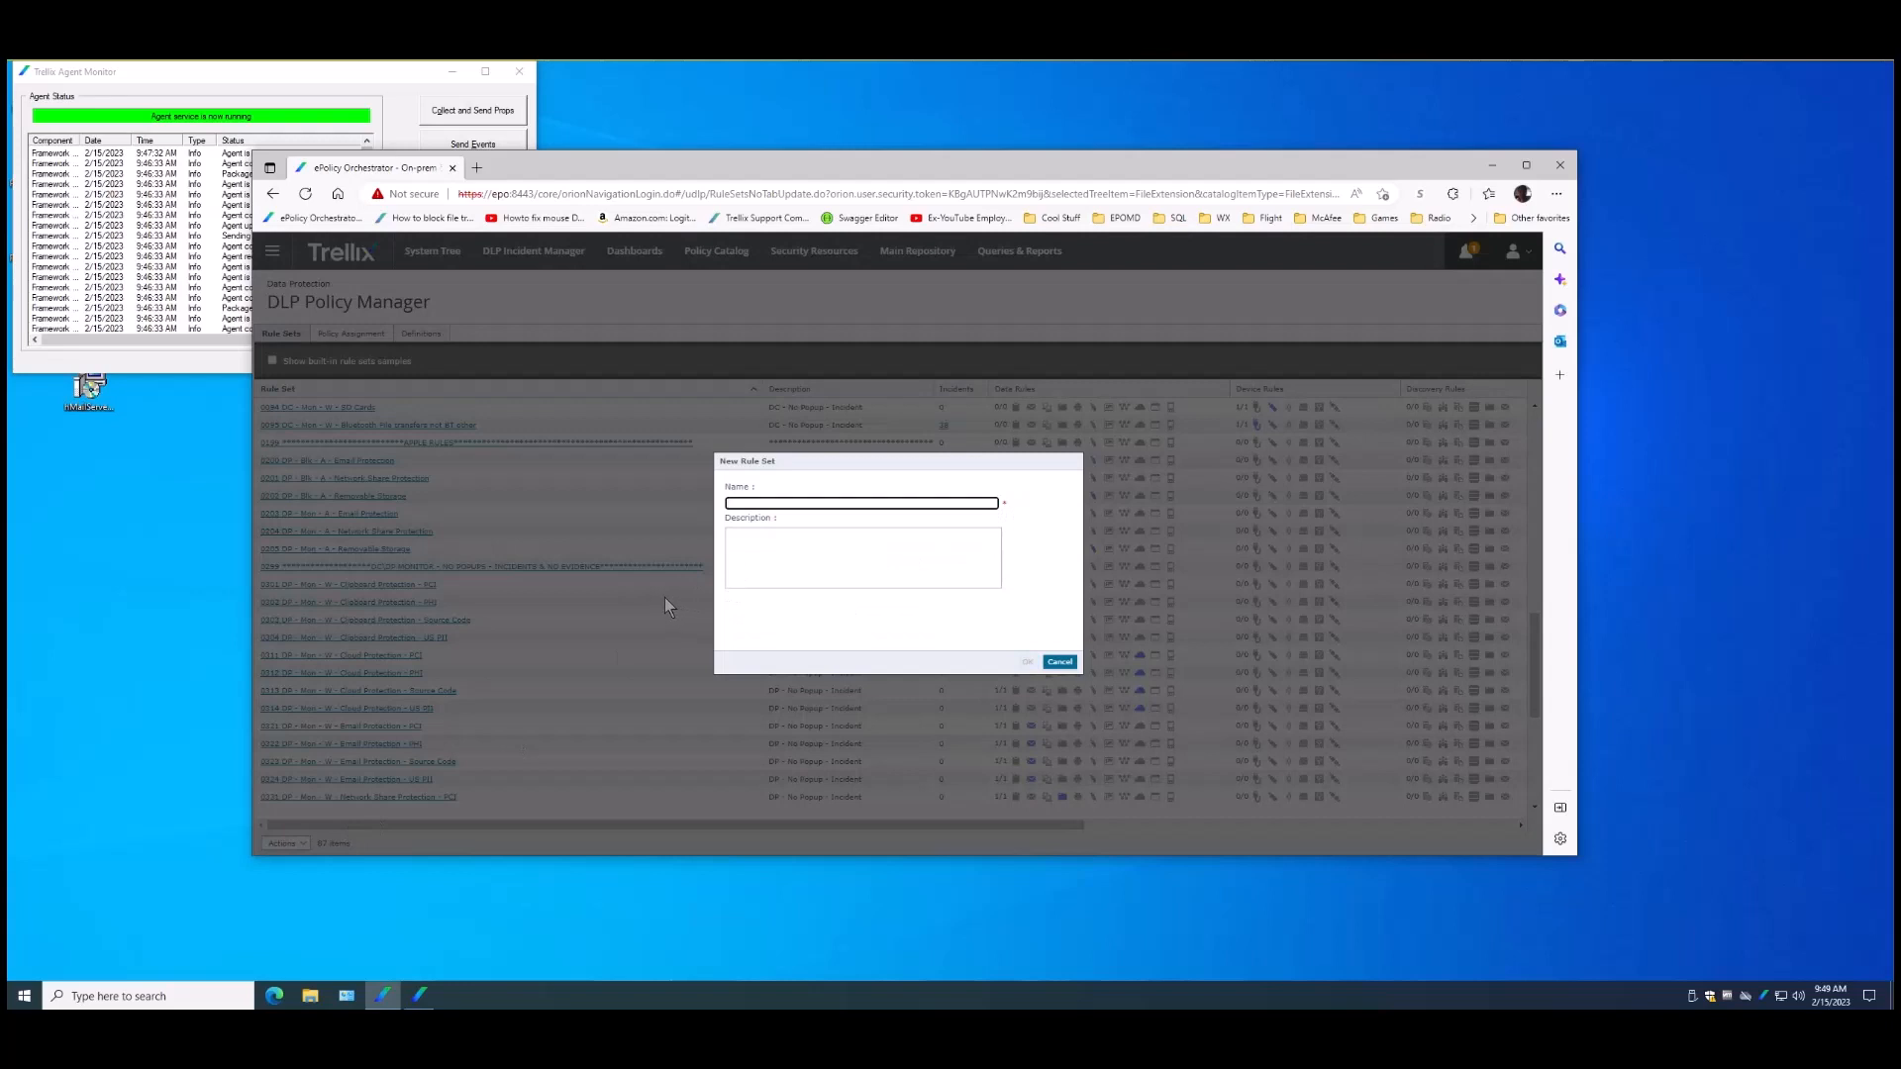
{"action": "type", "text": "1000 - Block Calculator"}
{"action": "left_click", "coordinate": [1027, 661]}
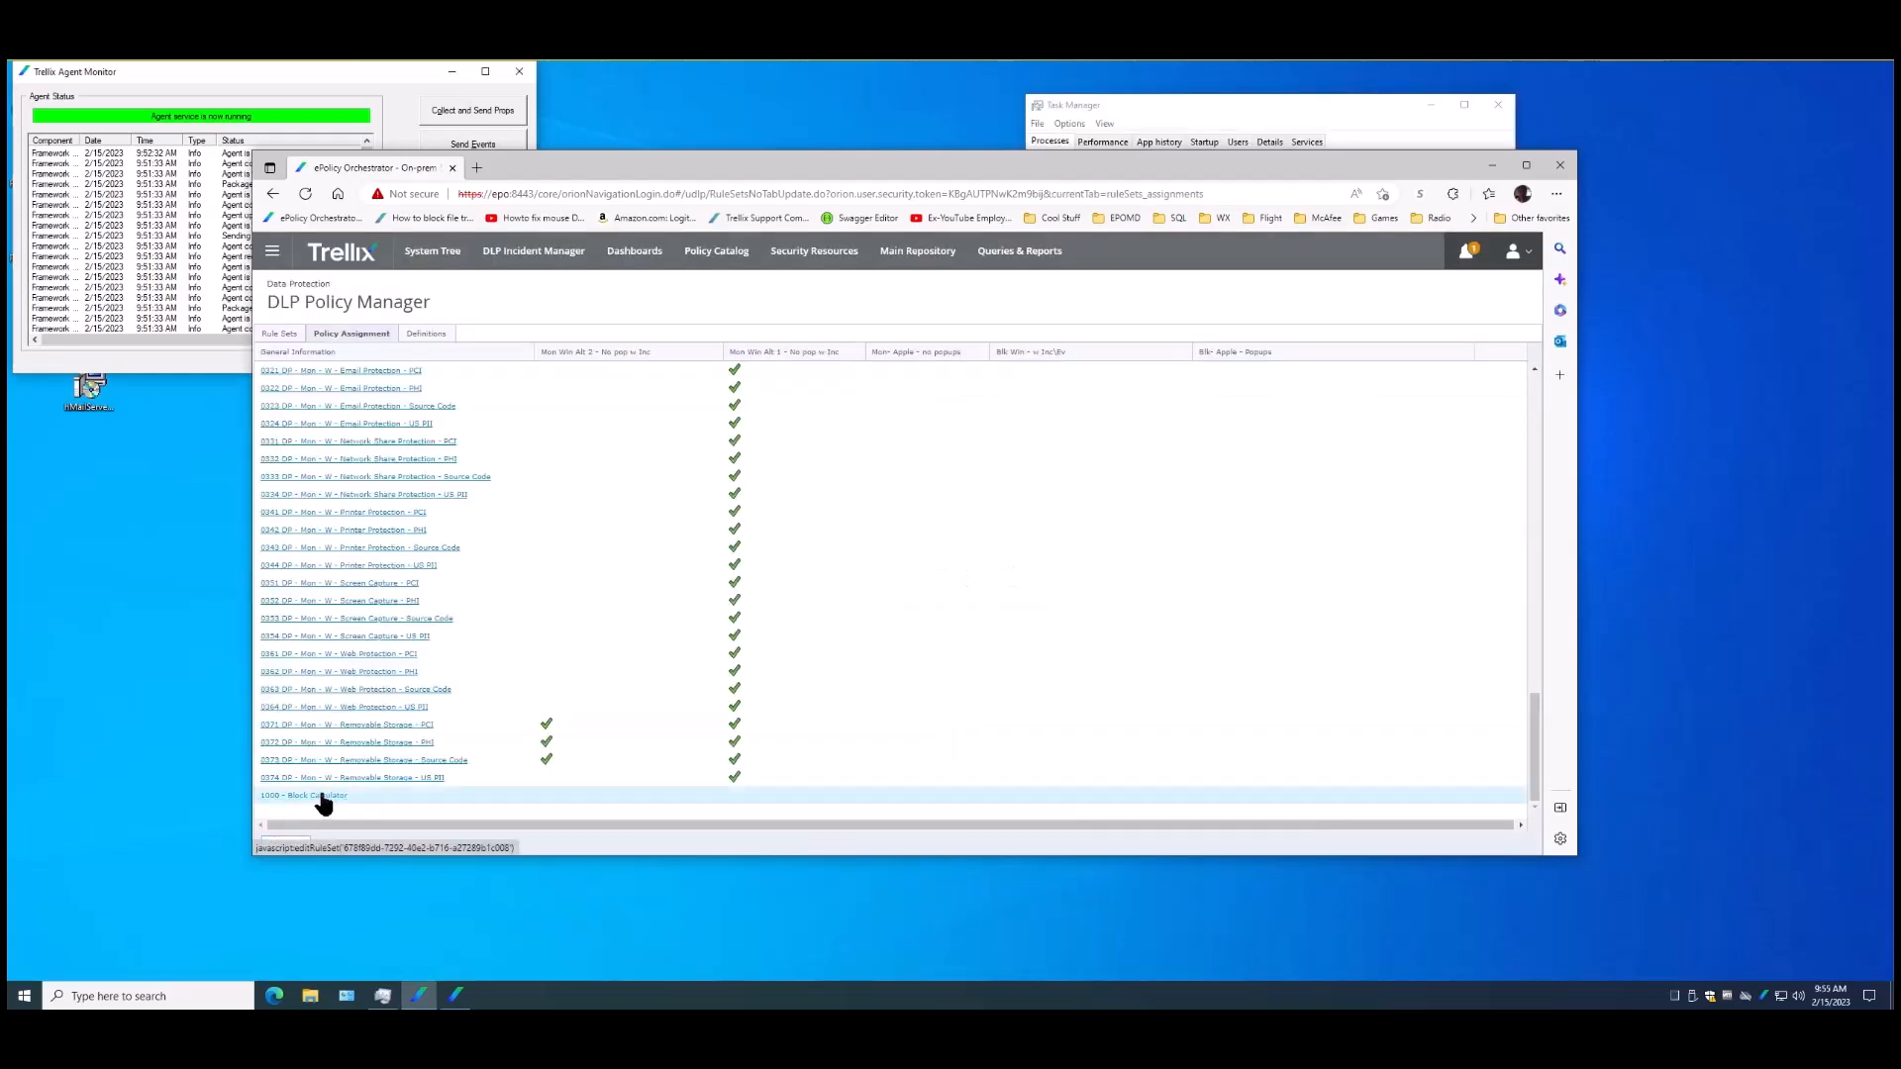
Open the 1000 - Block Calculator rule set and add an Application File Access Protection rule named Calculator Block Rule
{"action": "left_click", "coordinate": [322, 796]}
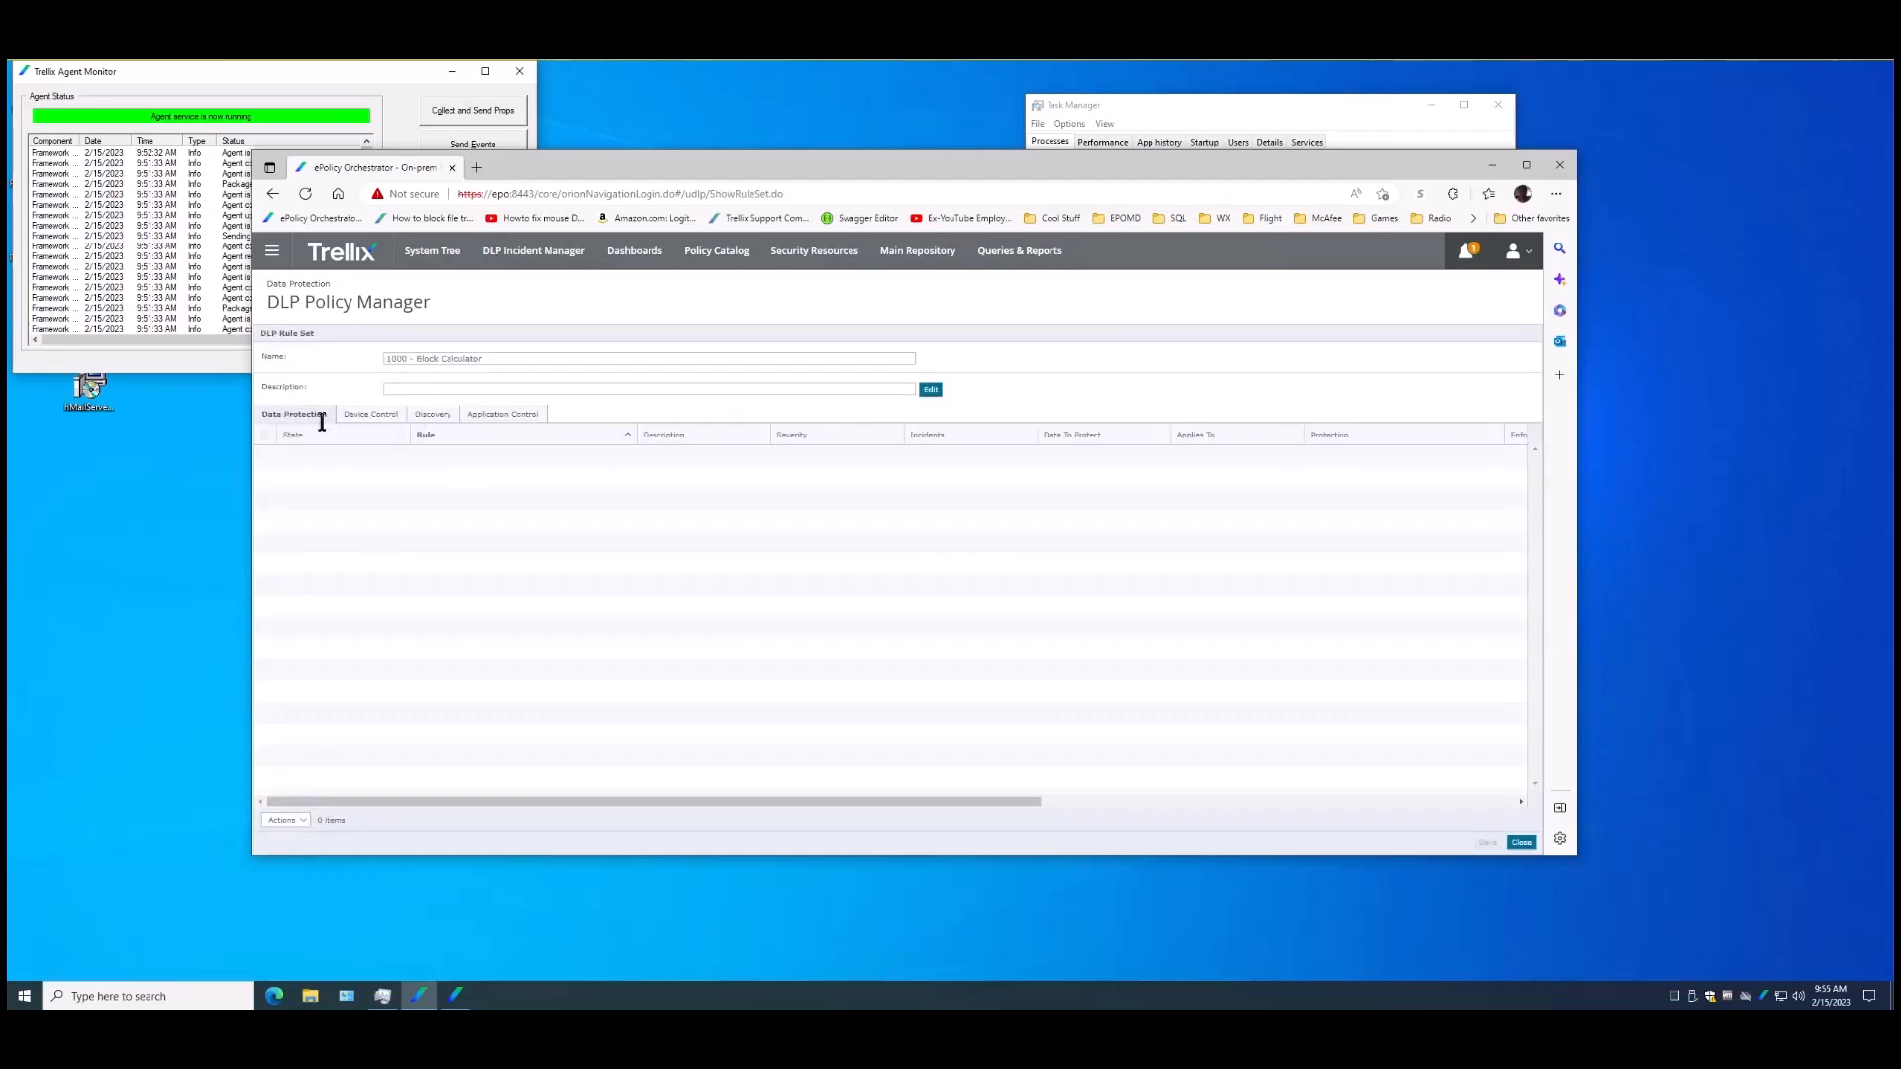
{"action": "left_click", "coordinate": [297, 821]}
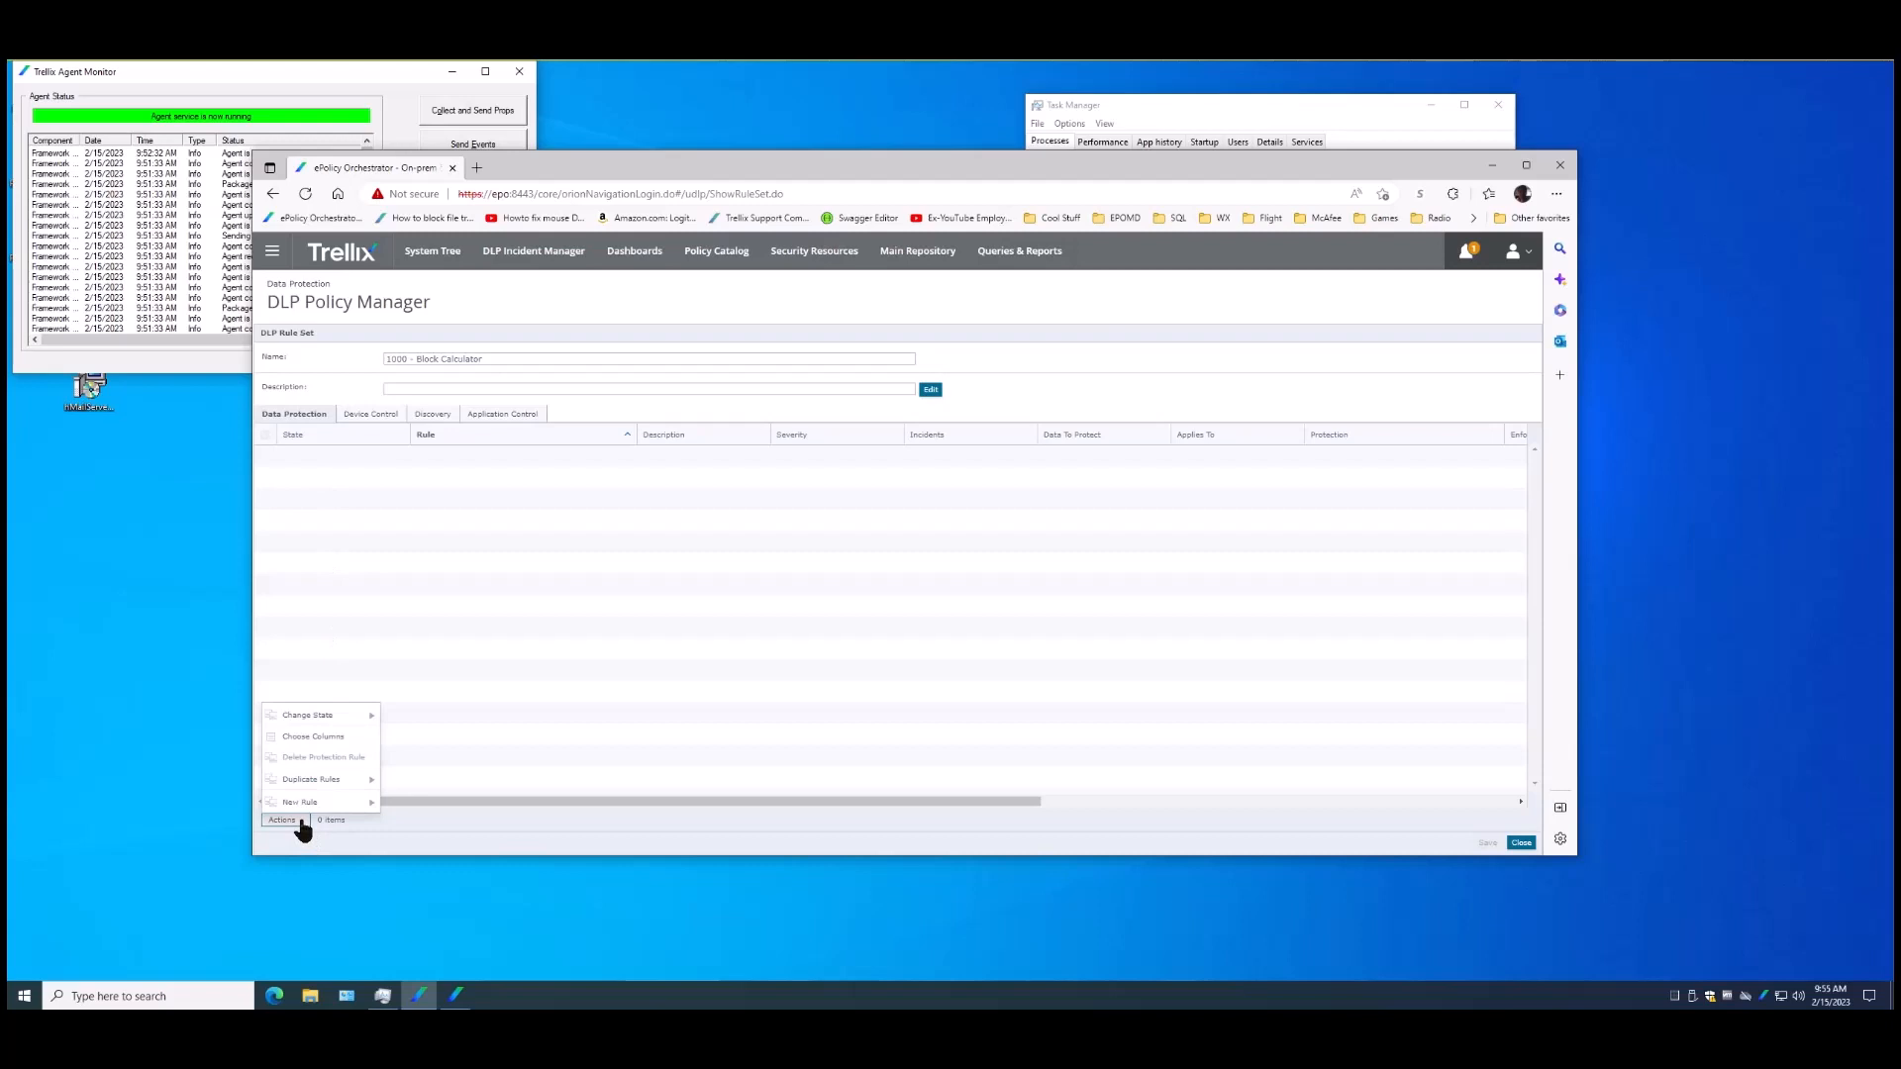
{"action": "mouse_move", "coordinate": [336, 806]}
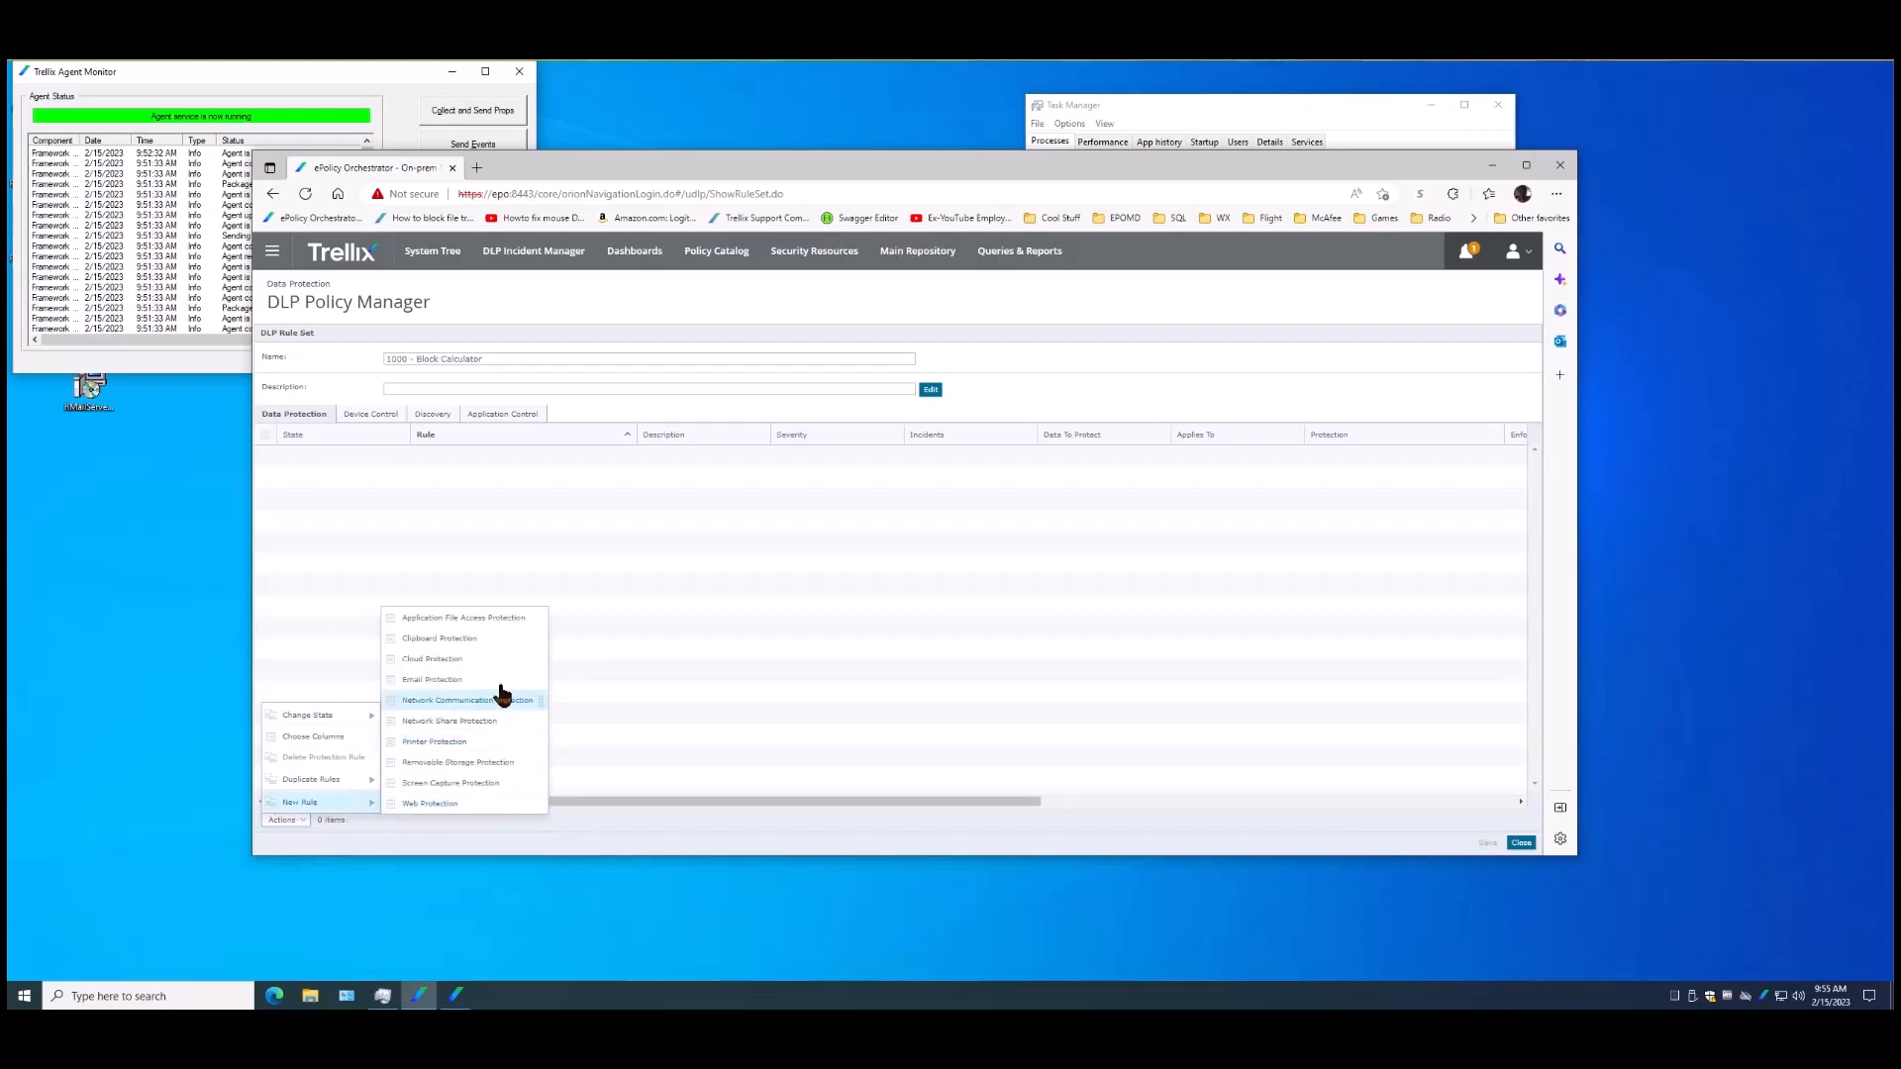
{"action": "left_click", "coordinate": [507, 621]}
{"action": "left_click", "coordinate": [370, 401]}
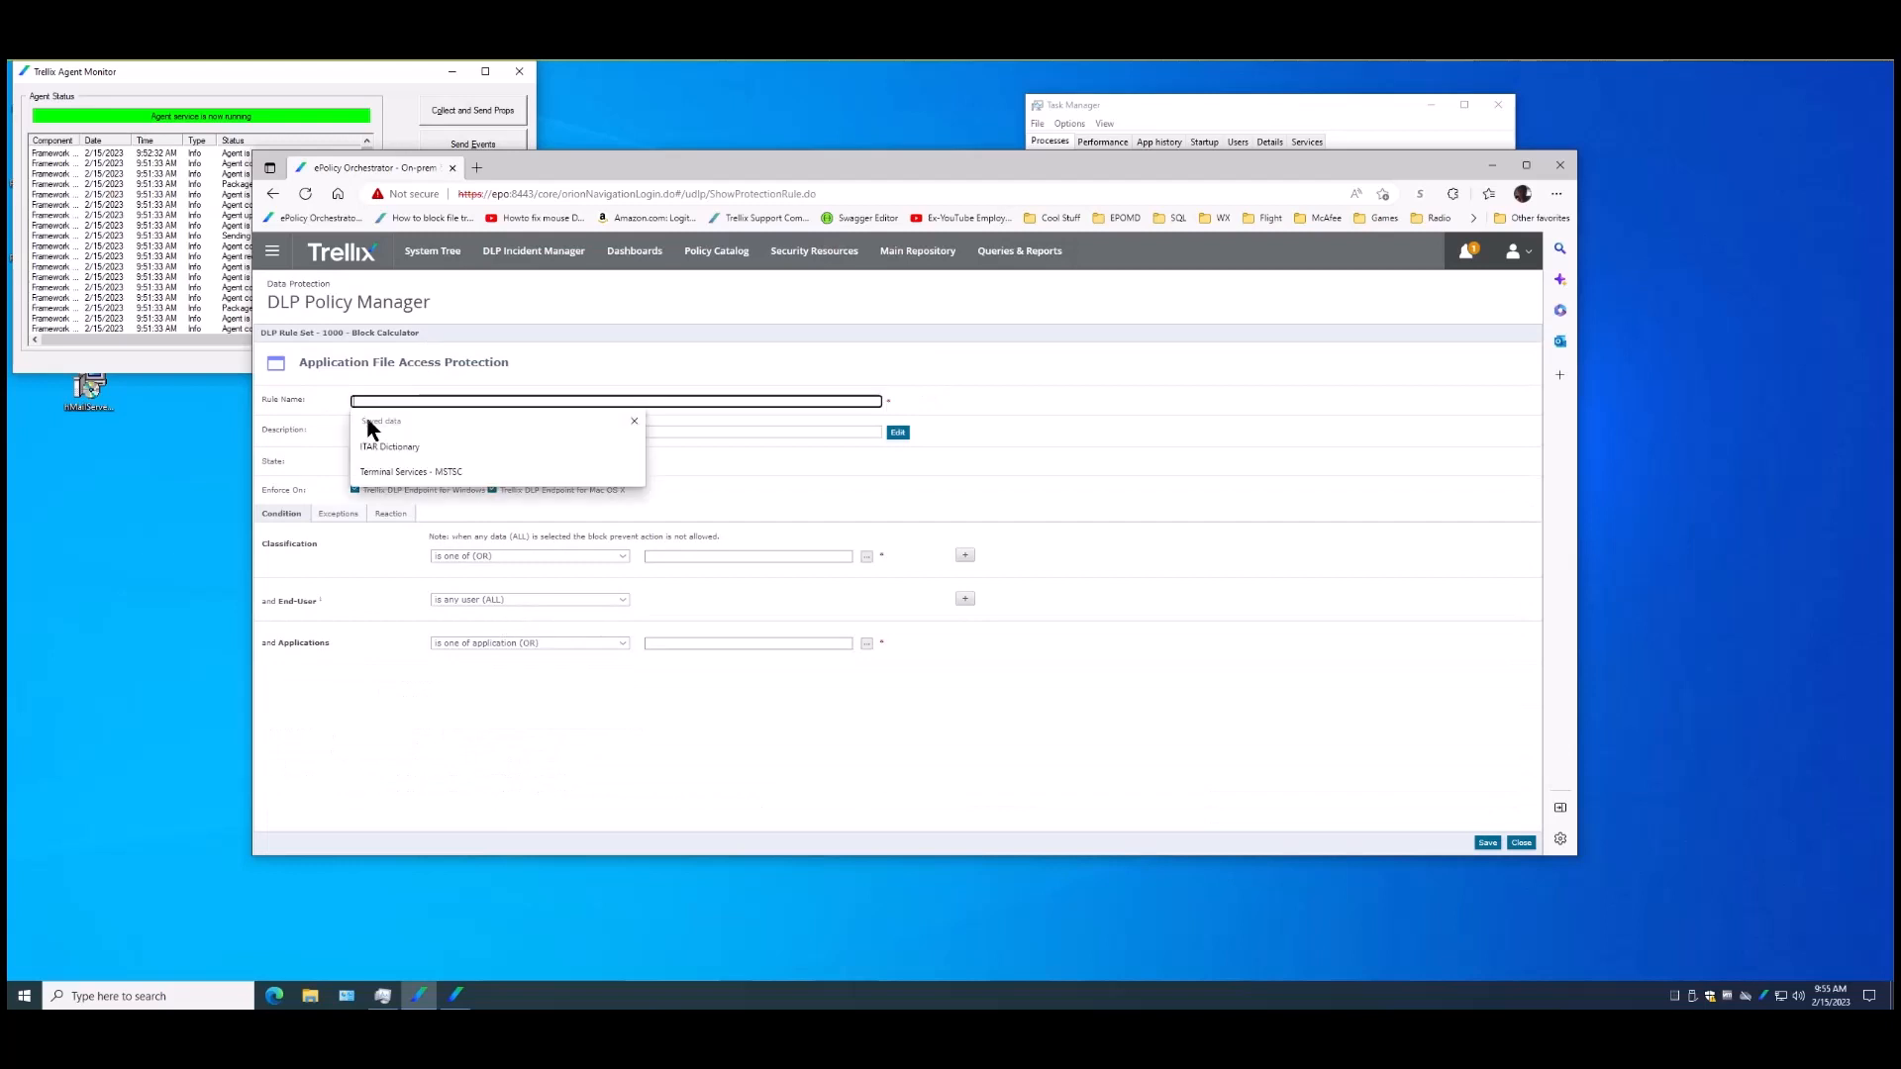
{"action": "type", "text": "Cal"}
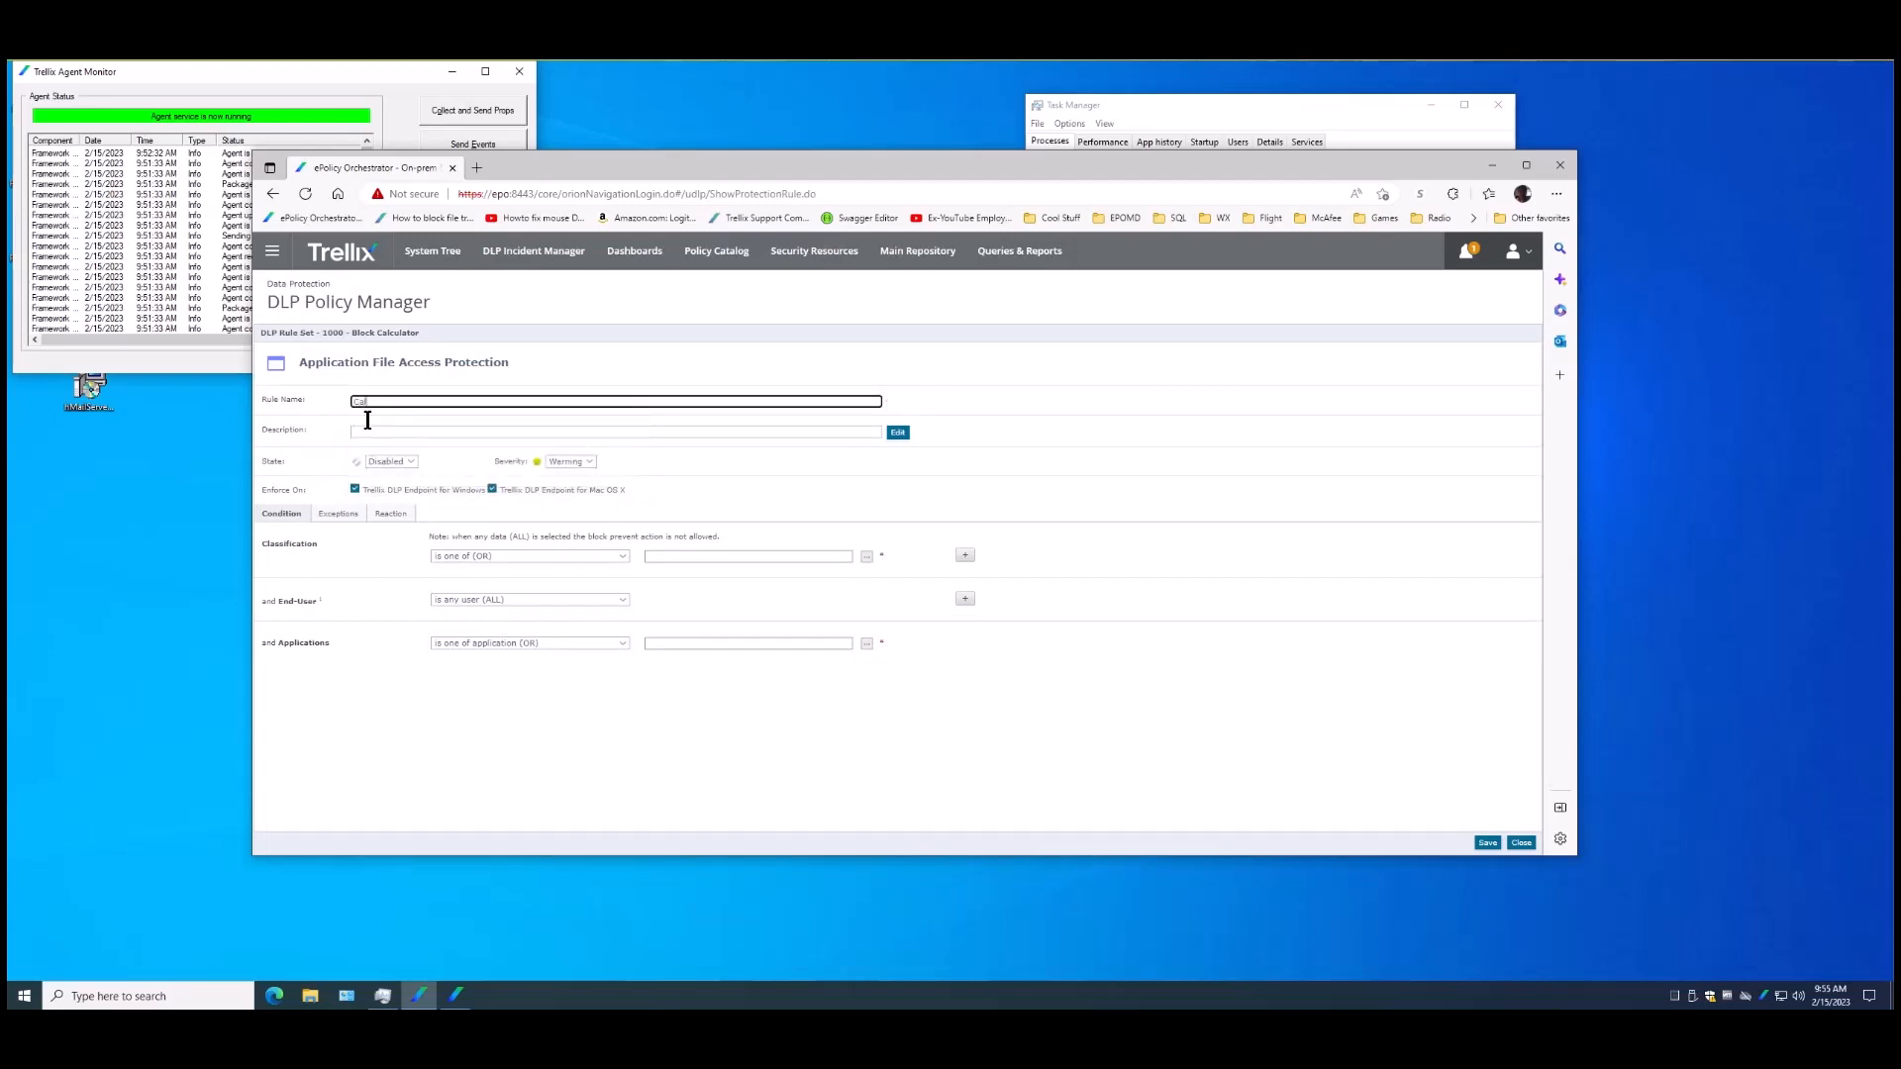
{"action": "type", "text": "culator Block Rule"}
Set the rule's state to Enabled and severity to Minor, and enforce it only on Trellix DLP Endpoint for Windows
{"action": "left_click", "coordinate": [408, 461]}
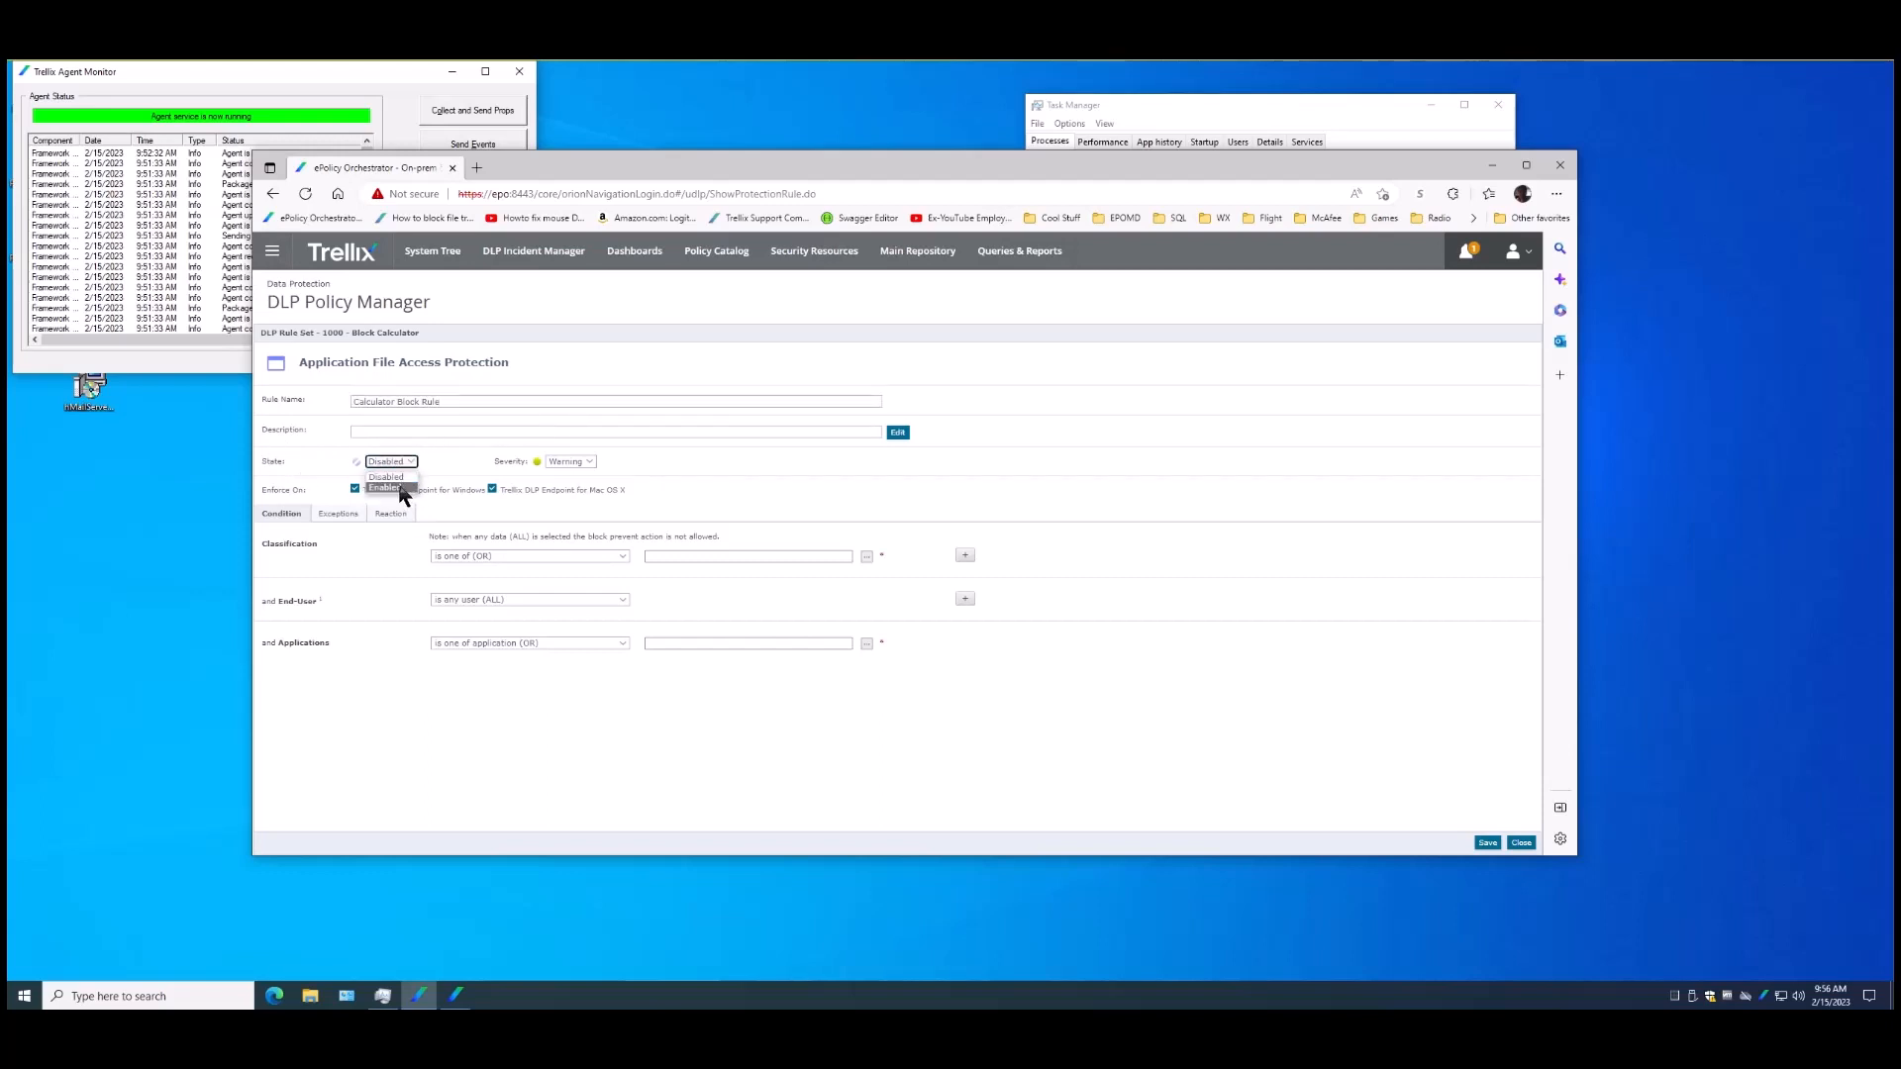
{"action": "left_click", "coordinate": [404, 495]}
{"action": "left_click", "coordinate": [492, 490]}
{"action": "left_click", "coordinate": [590, 462]}
{"action": "left_click", "coordinate": [592, 461]}
{"action": "left_click_drag", "start_coordinate": [1008, 449], "coordinate": [1054, 443]}
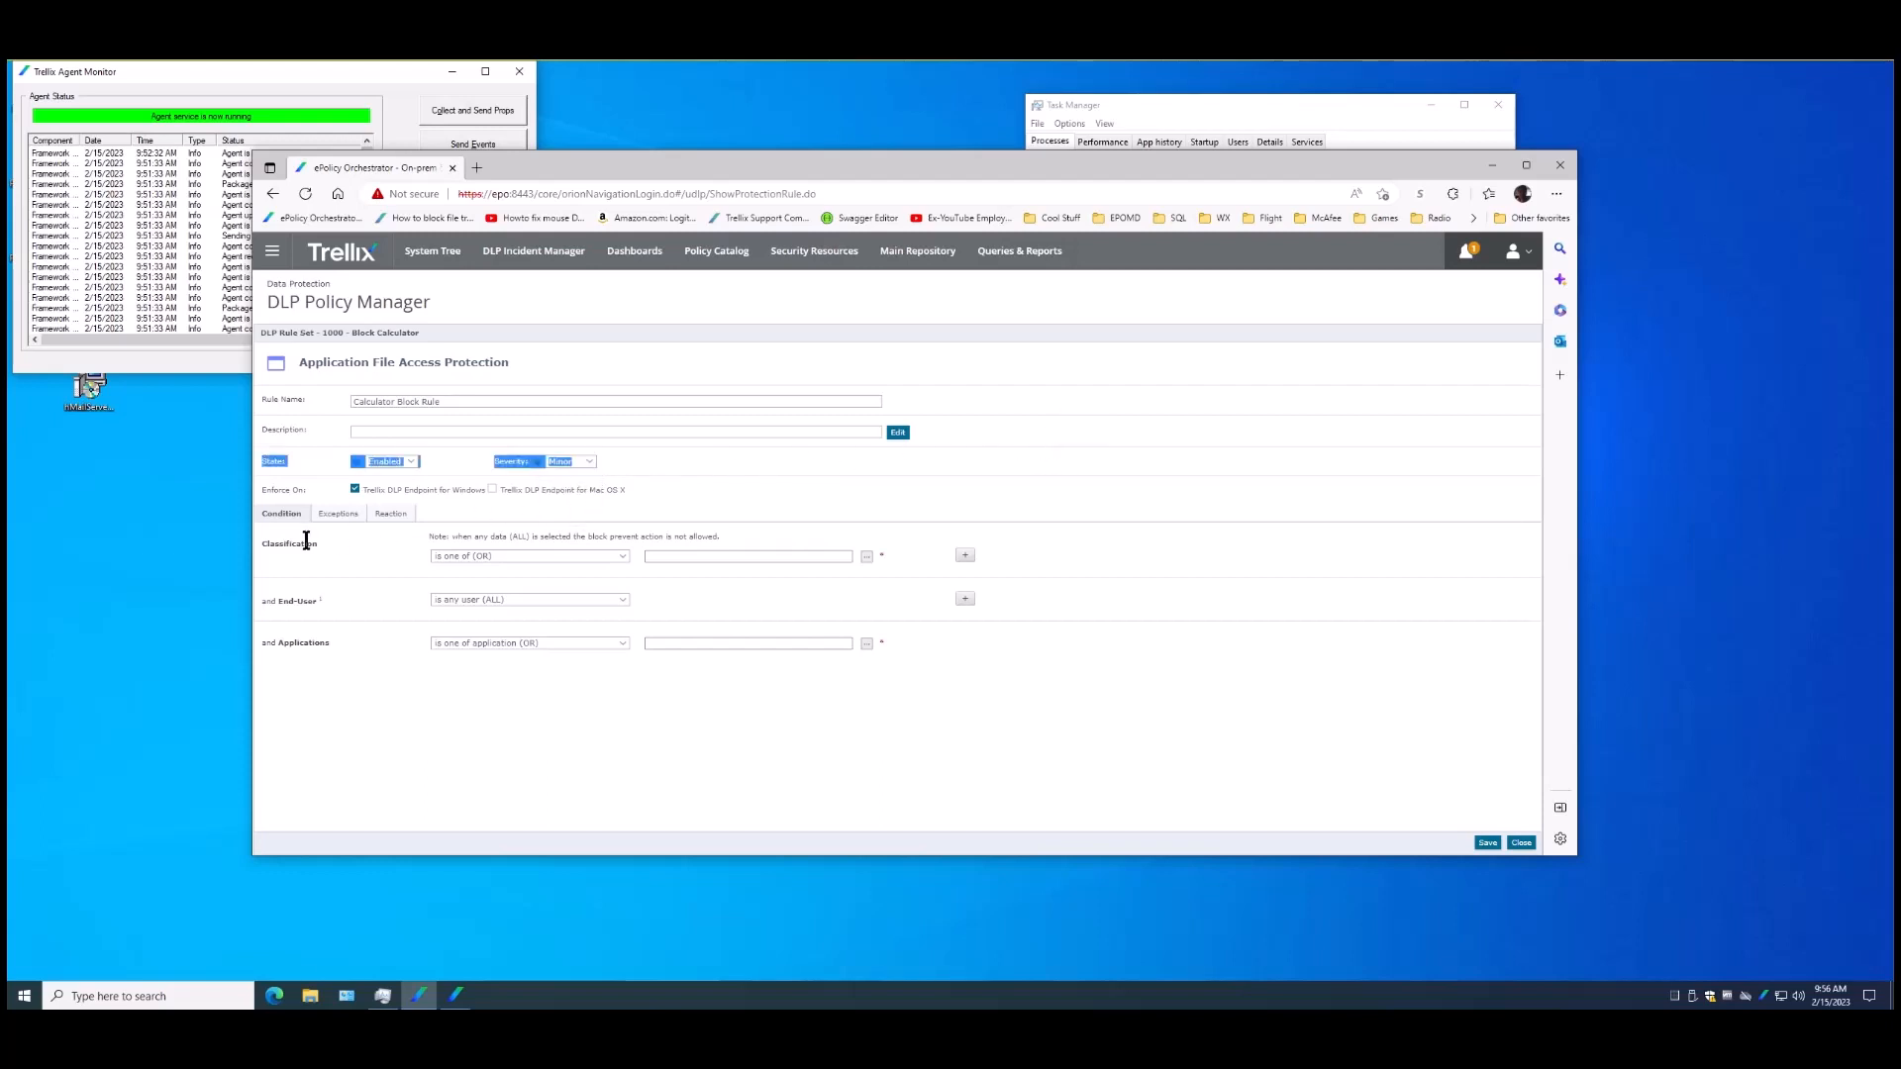
Set the rule's classification condition to Calculator Classification, with built-in items hidden from the list
{"action": "left_click", "coordinate": [867, 558]}
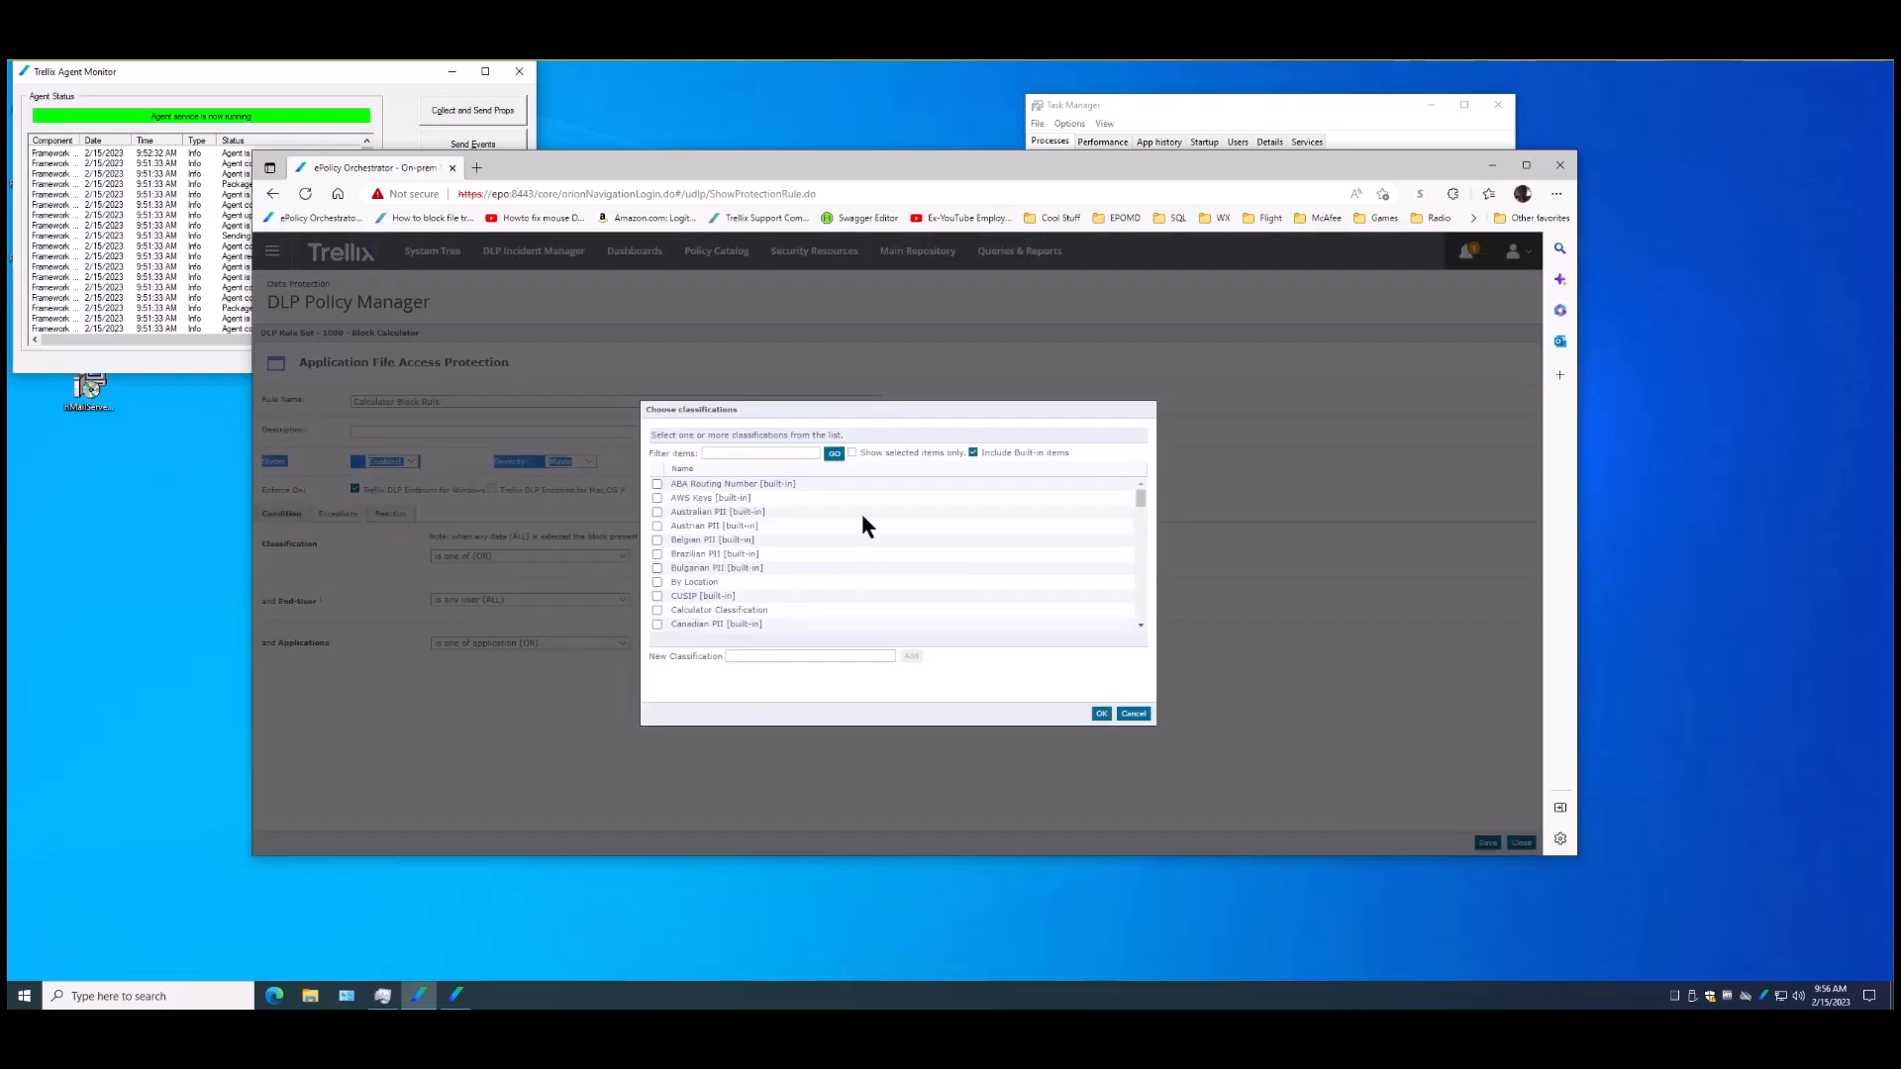
{"action": "left_click", "coordinate": [973, 453]}
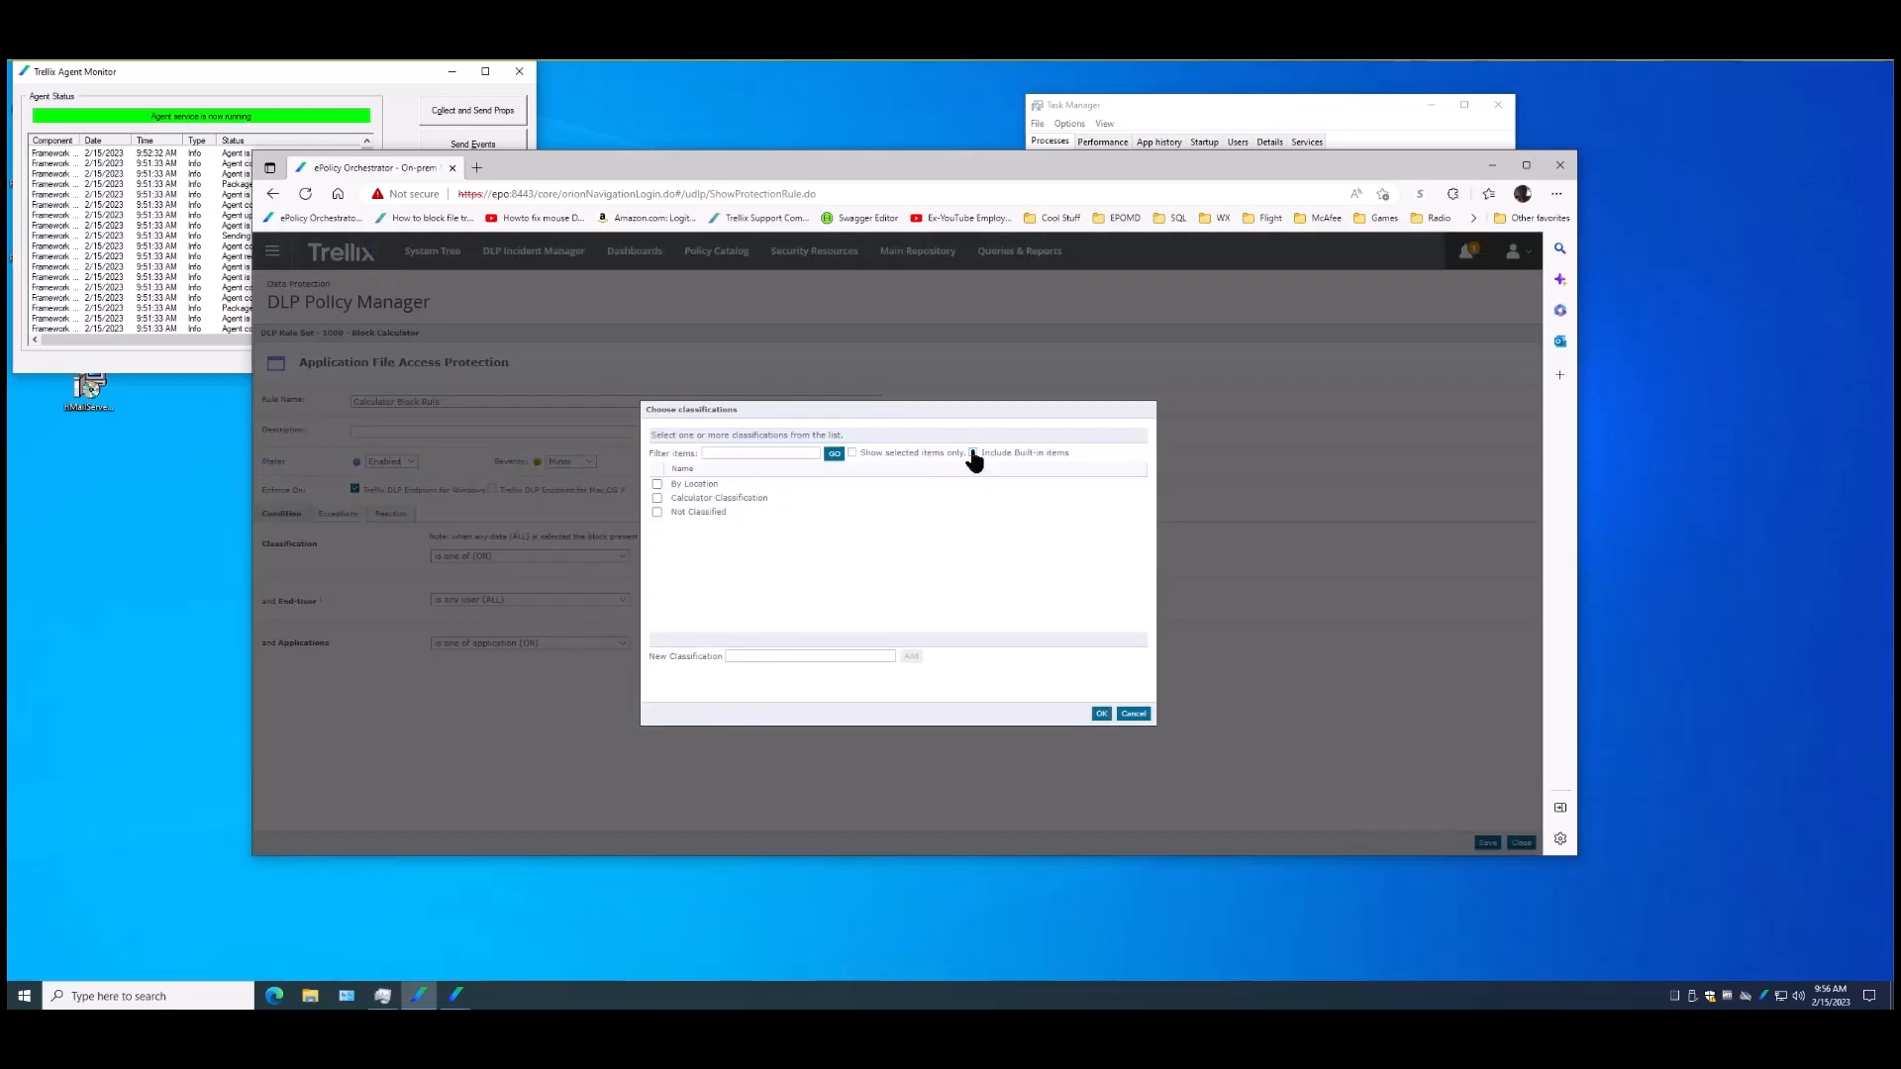
{"action": "left_click", "coordinate": [657, 497]}
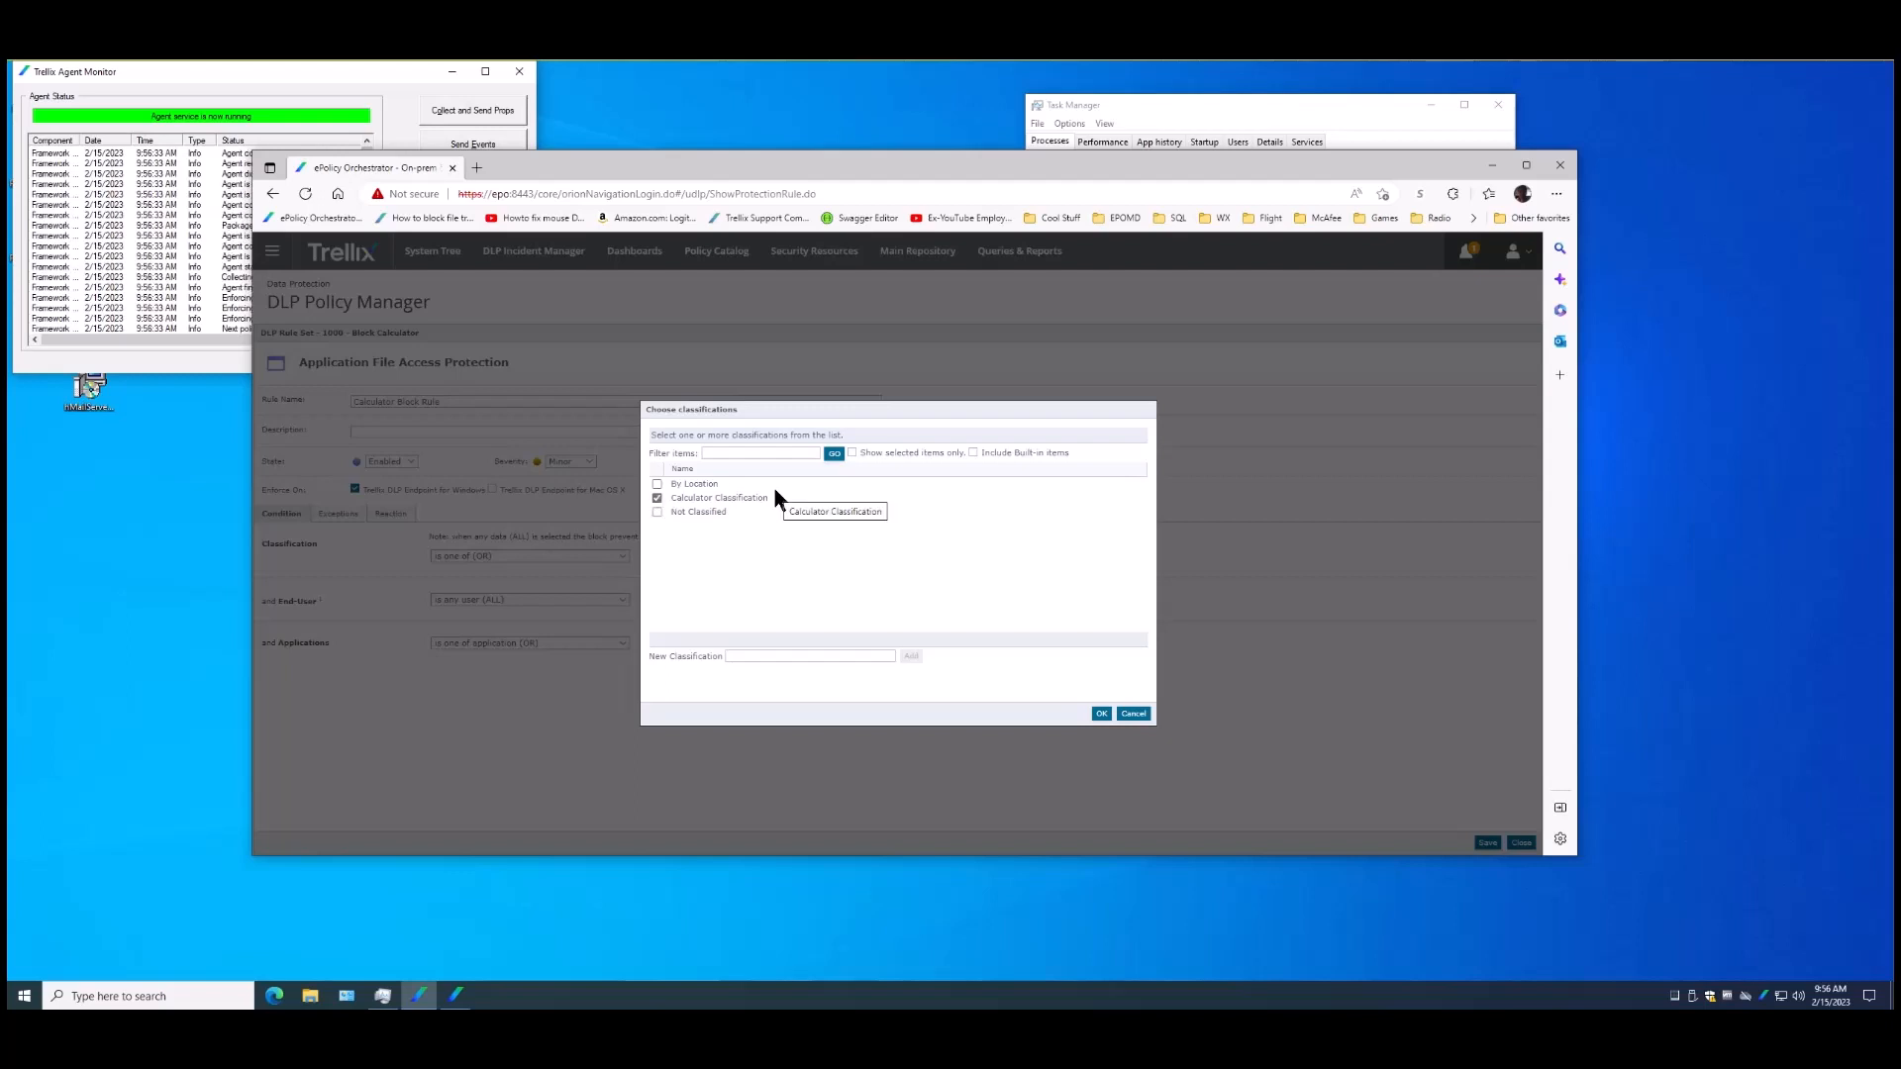
{"action": "left_click", "coordinate": [1101, 713]}
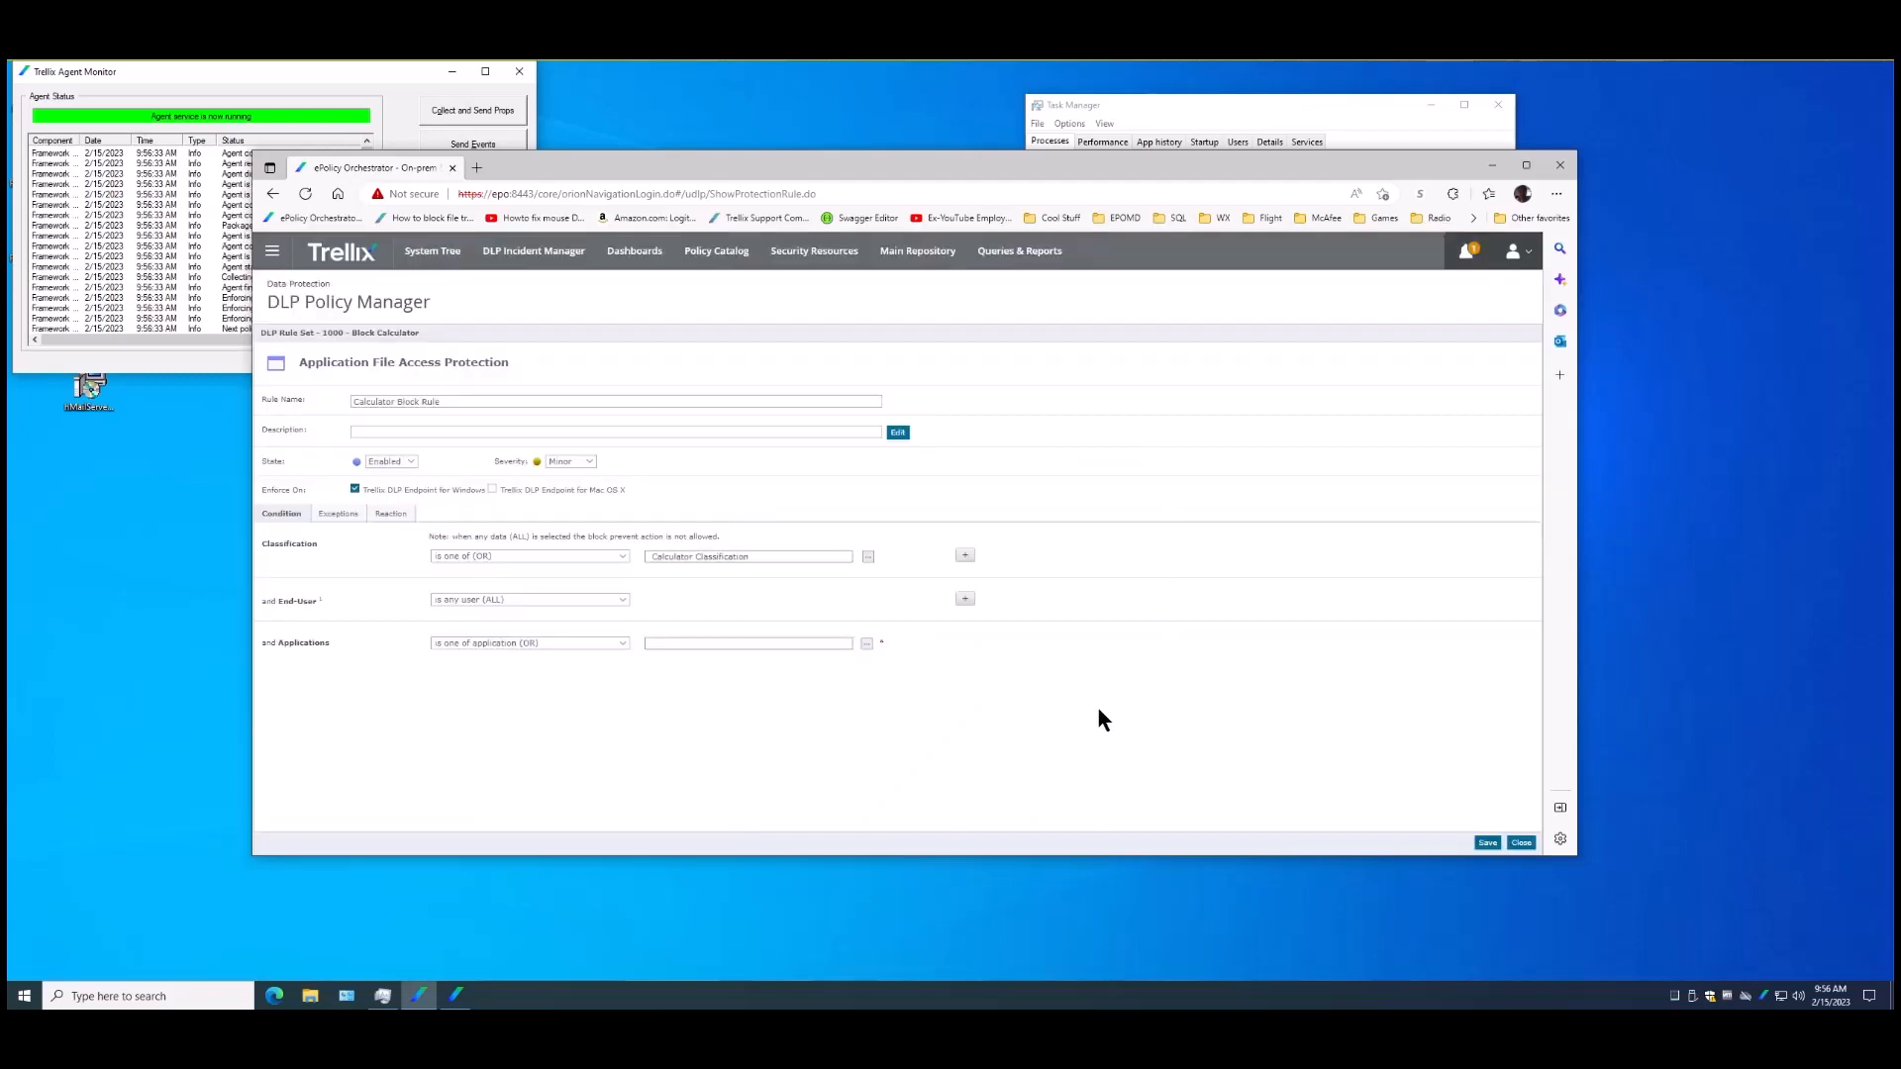
Set the rule's applications condition to Calculator Template, with built-in items hidden from the list
{"action": "left_click", "coordinate": [620, 594]}
{"action": "left_click", "coordinate": [867, 645]}
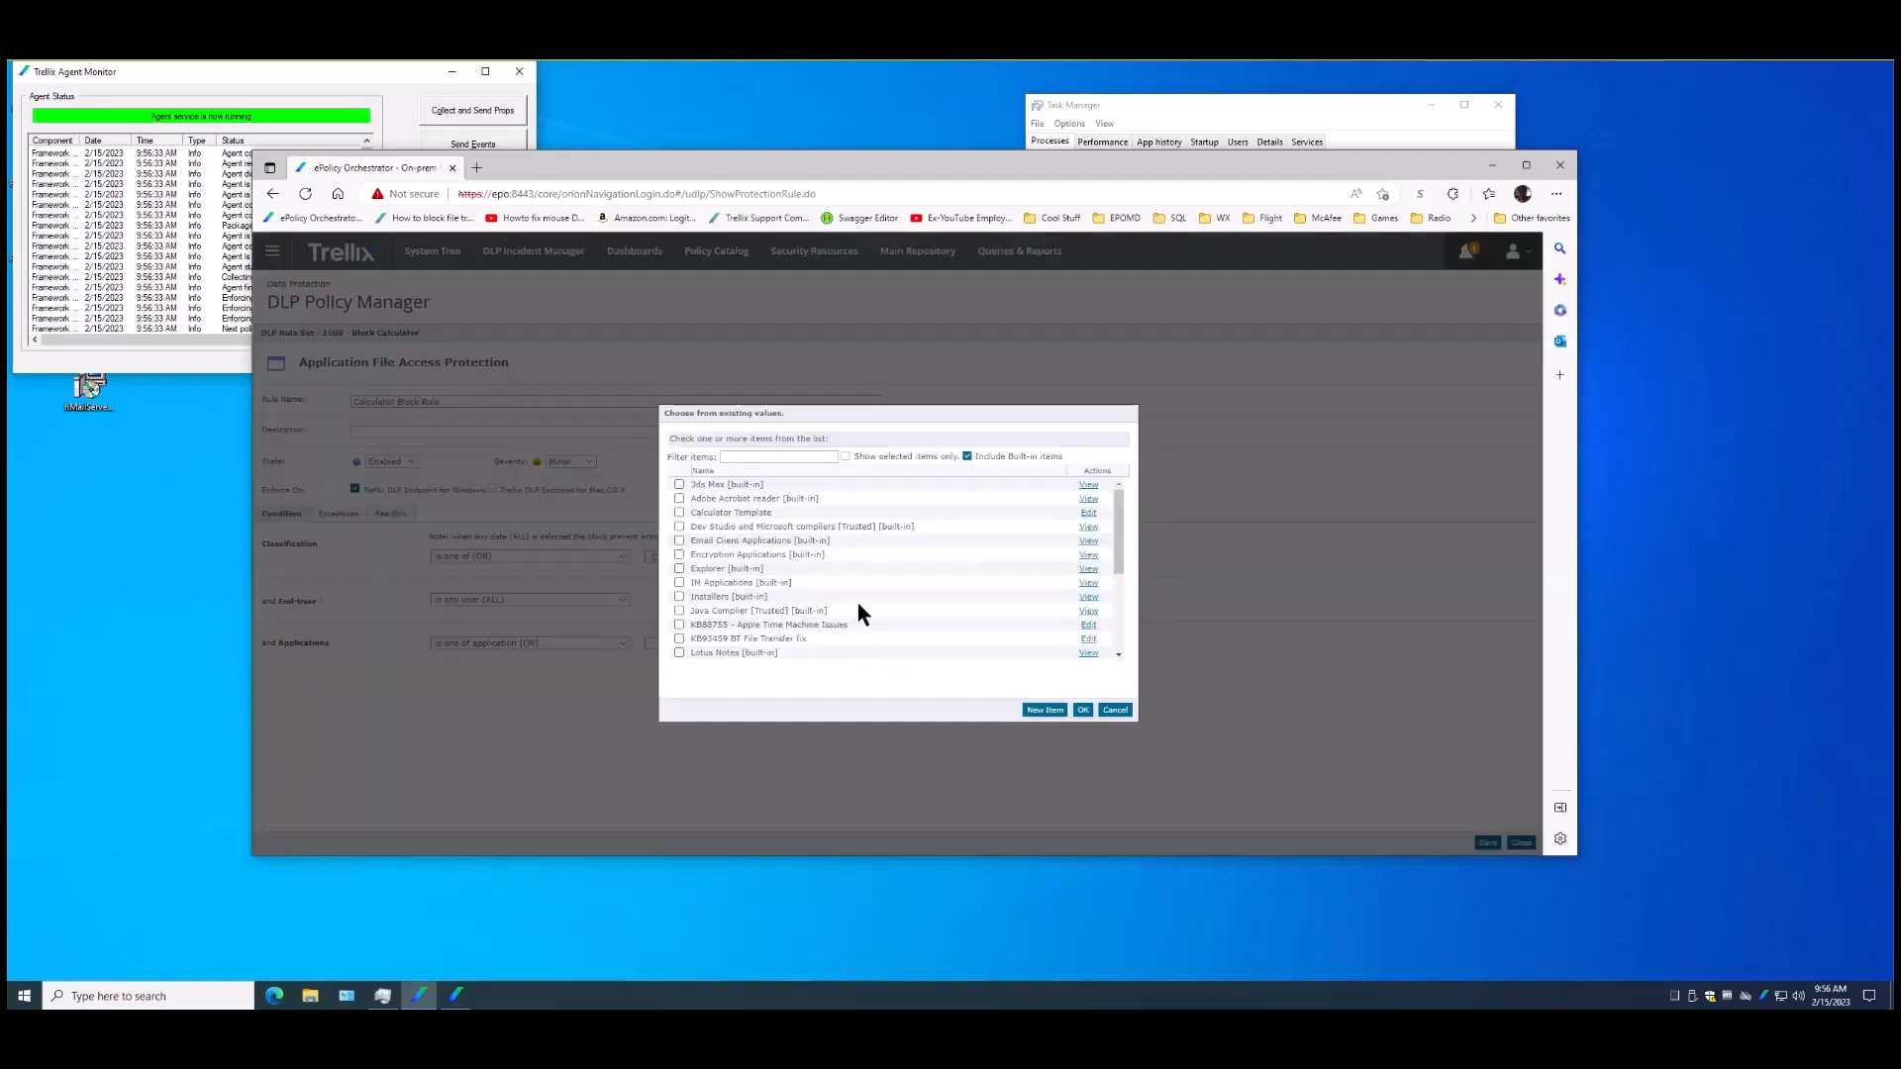
{"action": "left_click", "coordinate": [968, 458]}
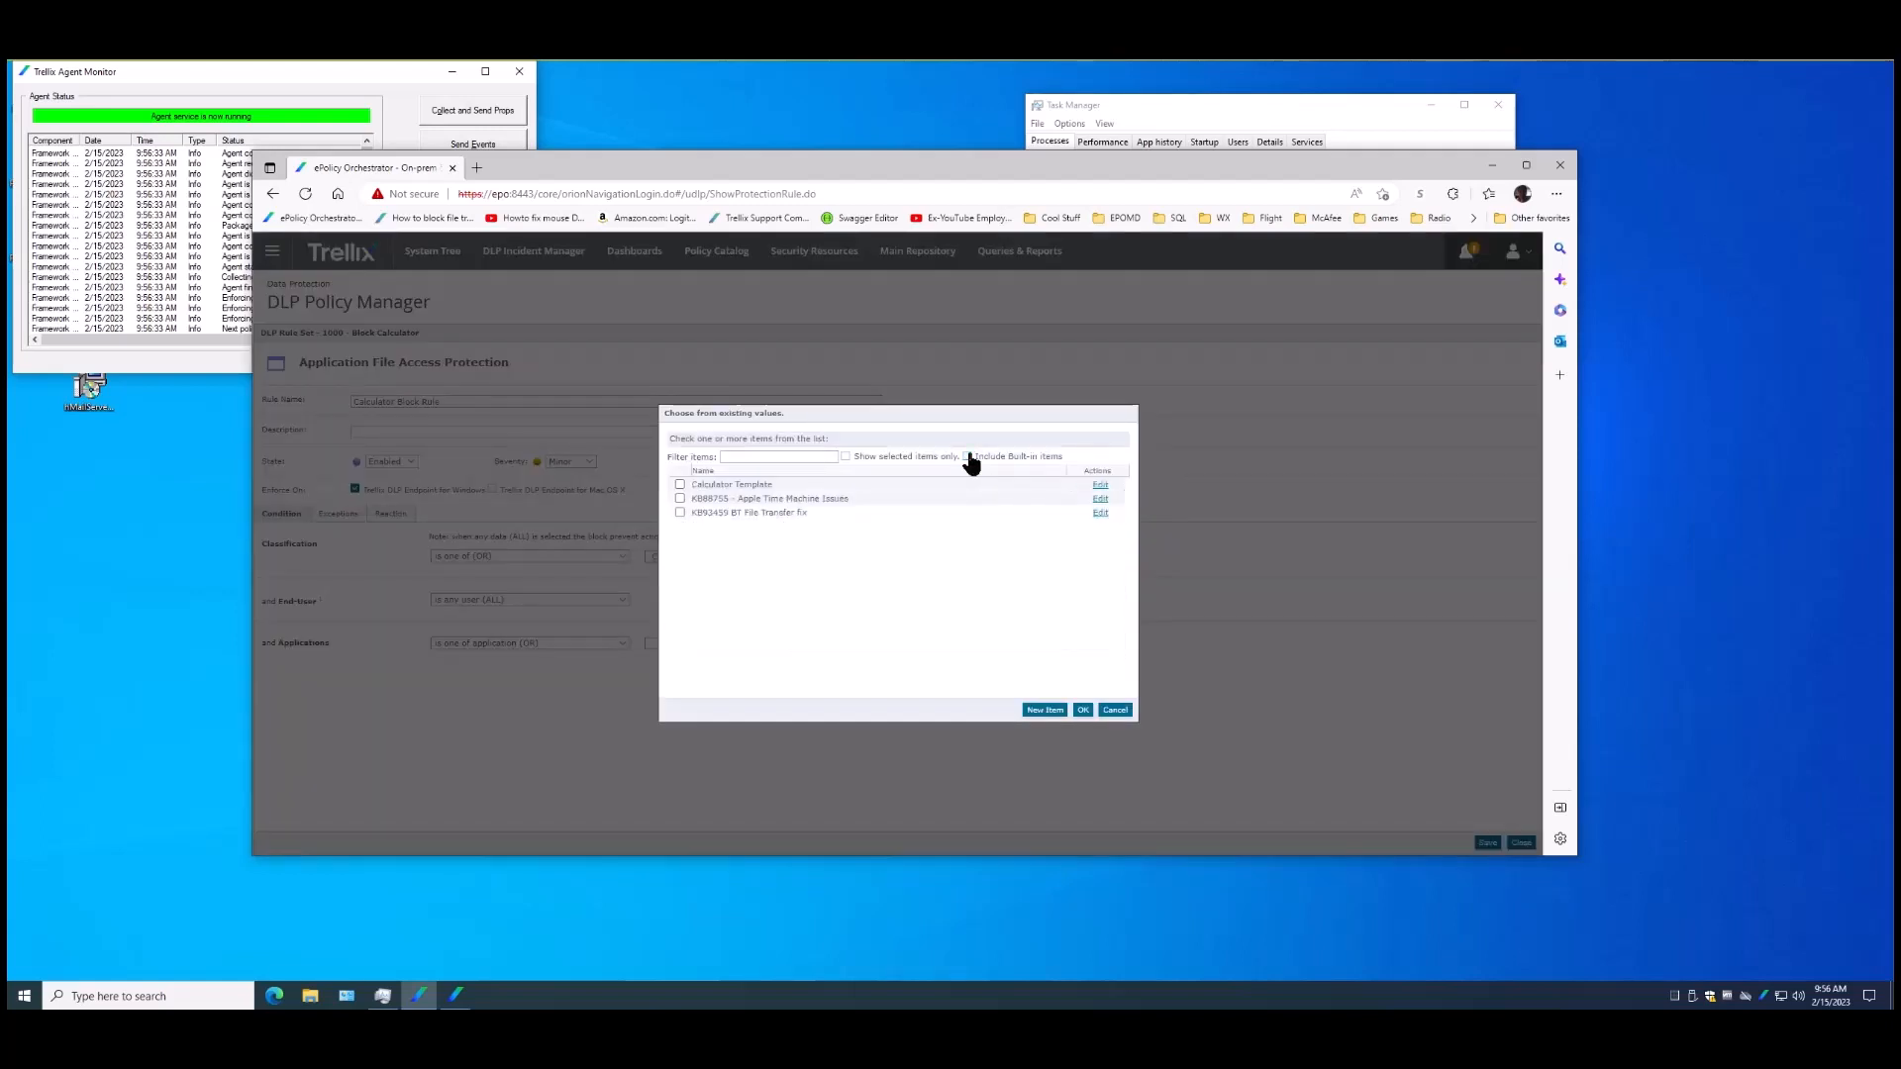
{"action": "left_click", "coordinate": [680, 485]}
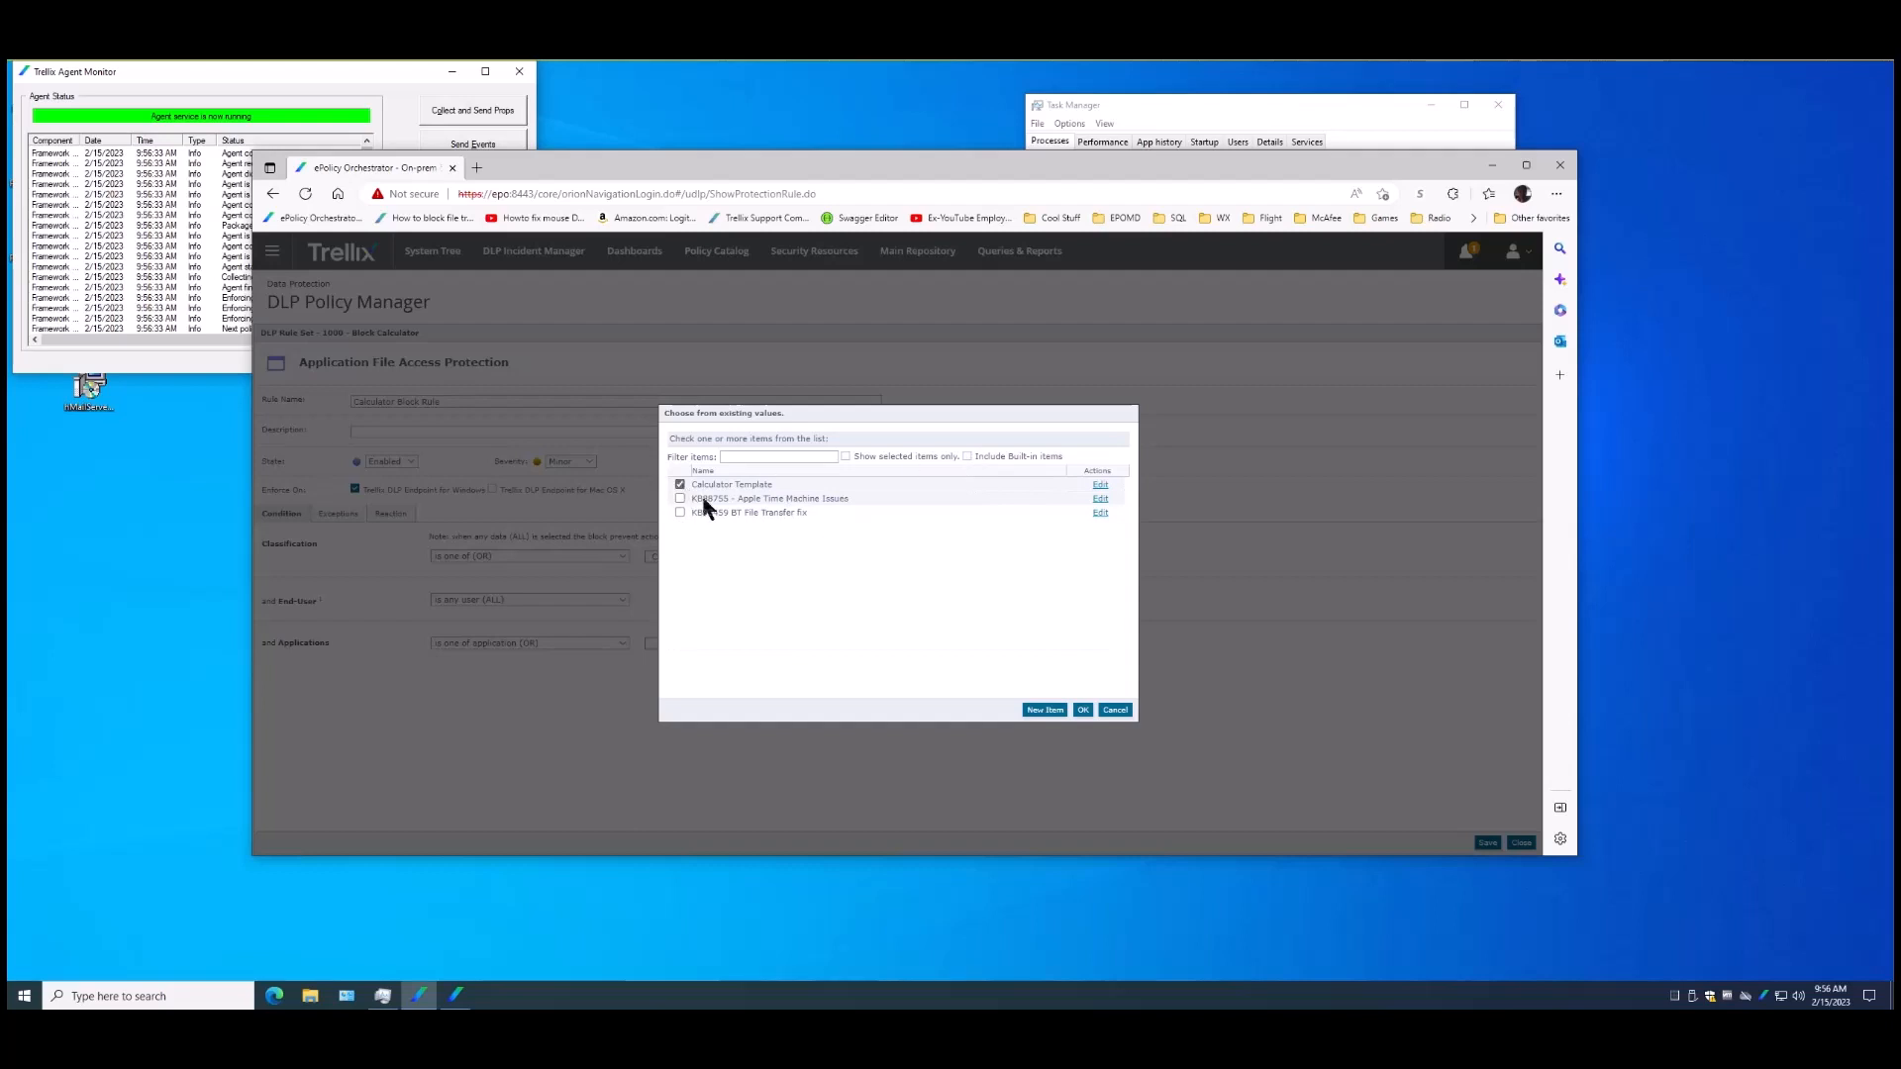
{"action": "left_click", "coordinate": [1081, 710]}
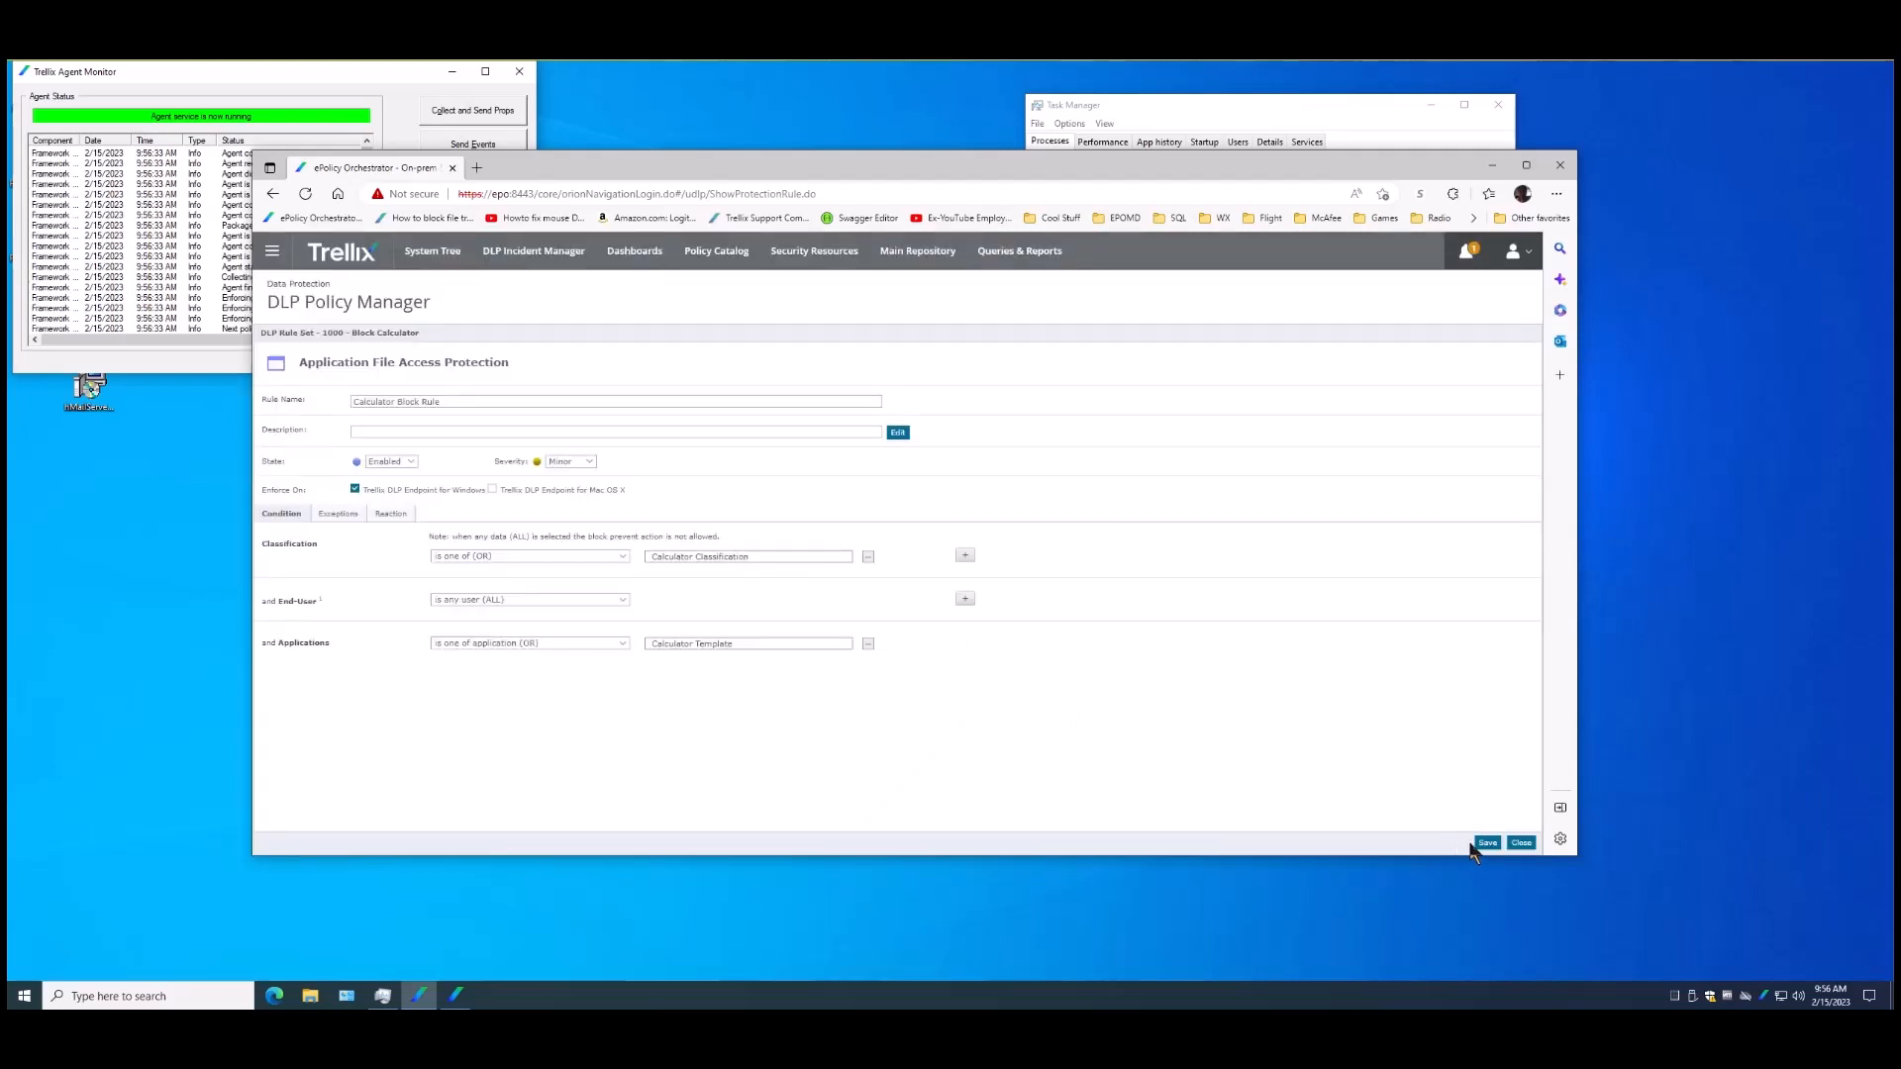
Review the Calc user notification's message text and placeholders, and choose Calc as the rule's user notification reaction
{"action": "left_click", "coordinate": [393, 515]}
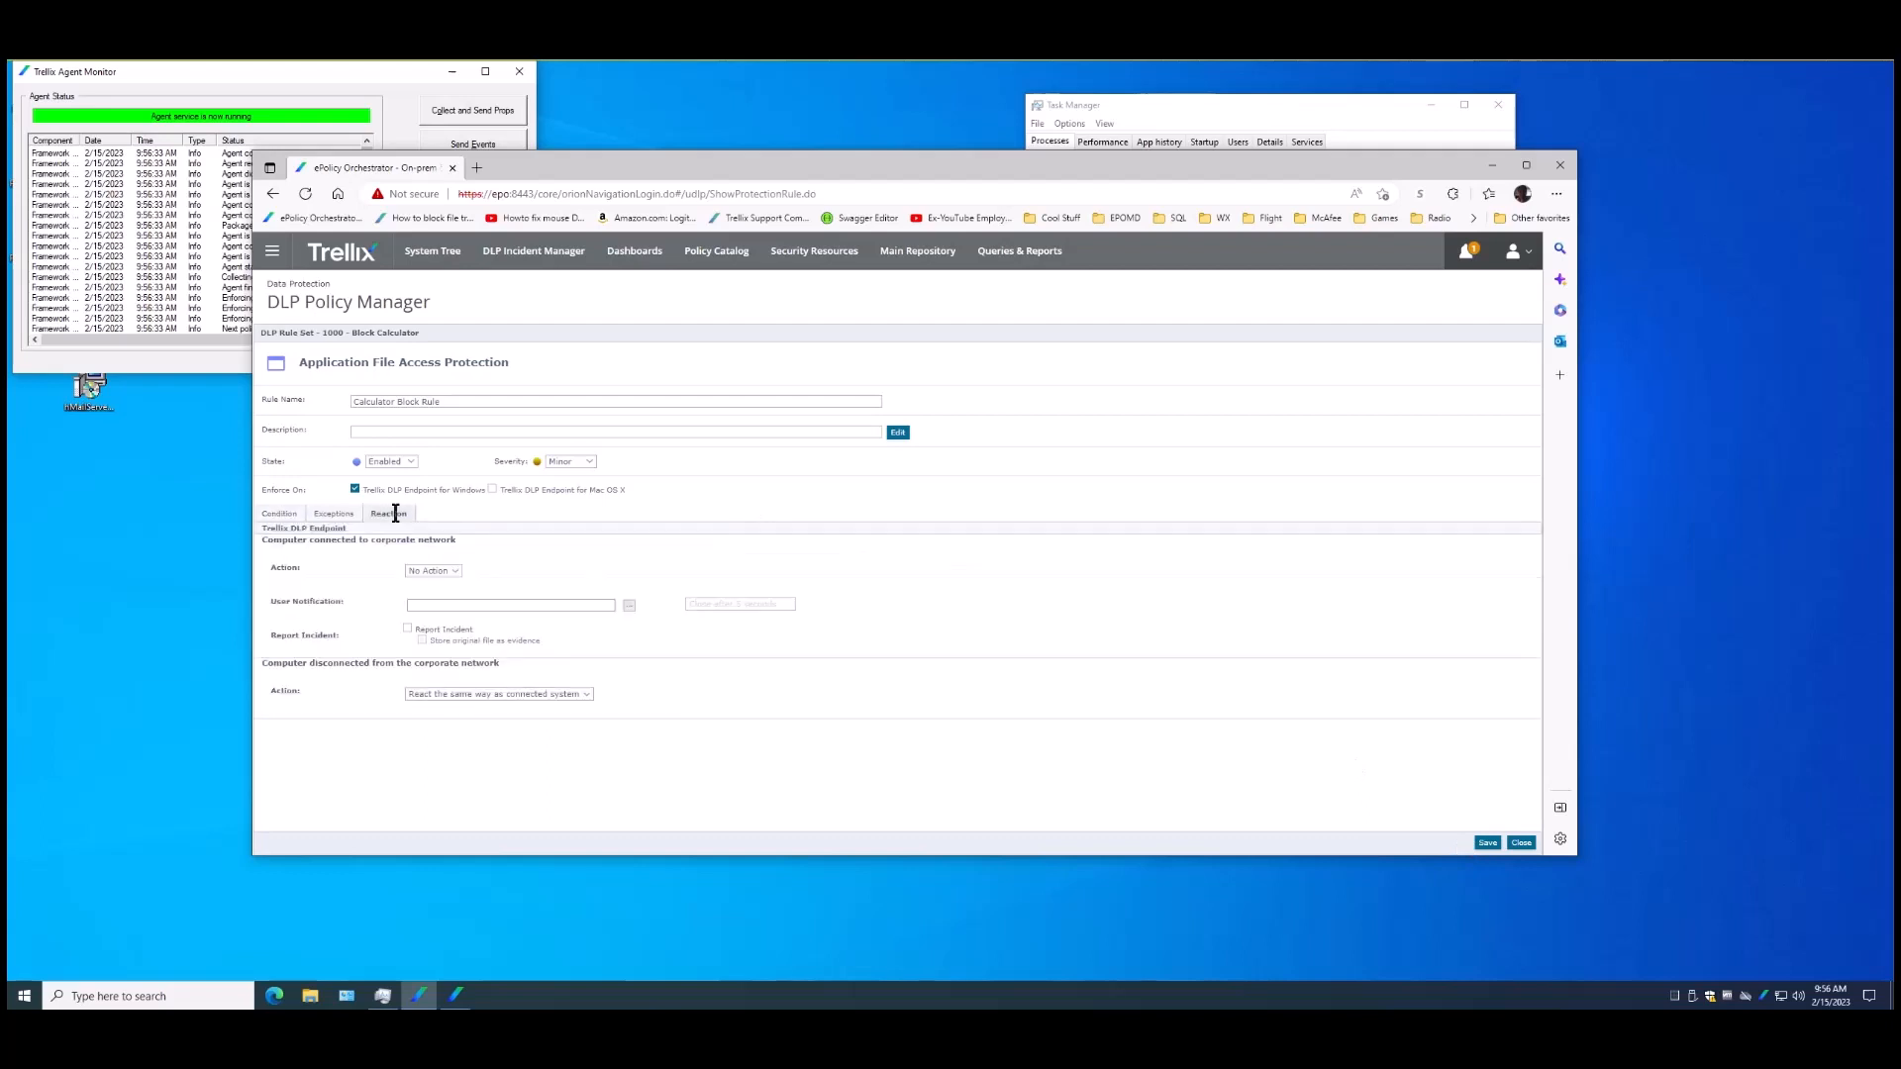
{"action": "left_click", "coordinate": [629, 607]}
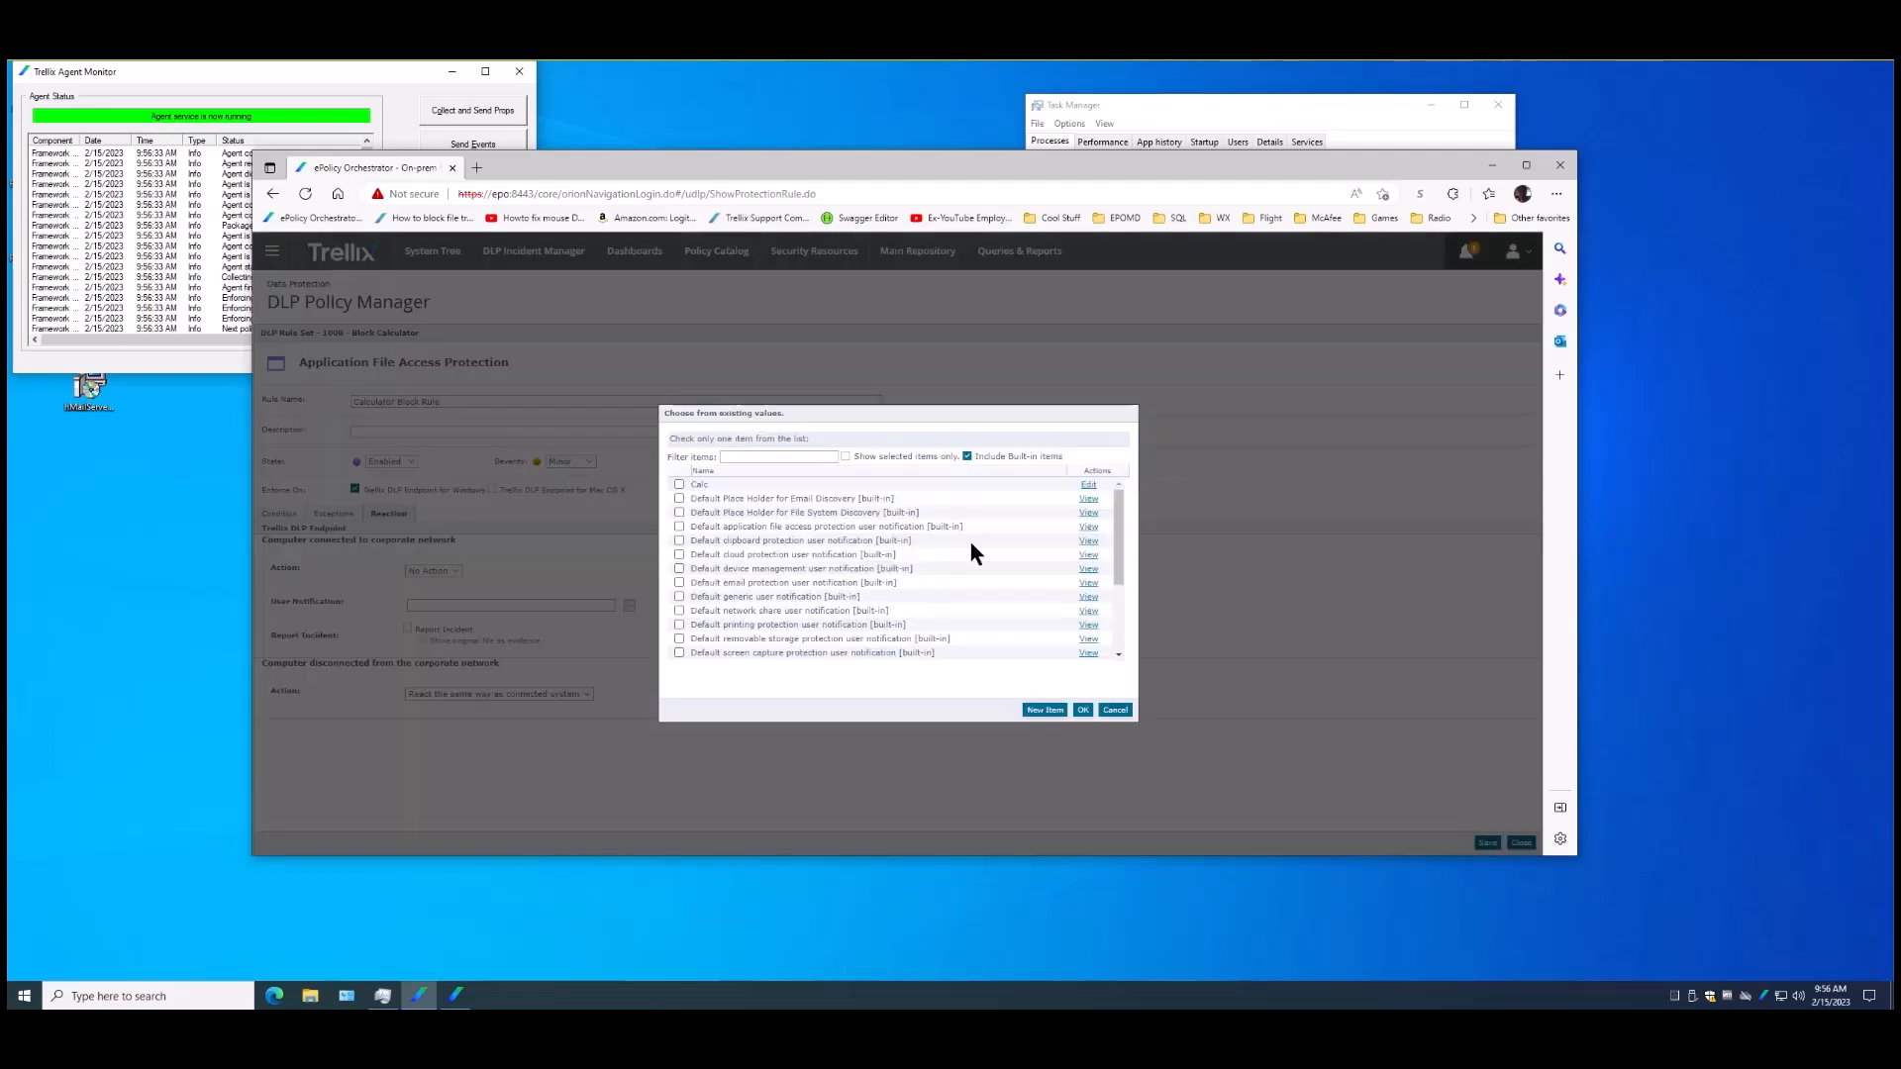
{"action": "left_click", "coordinate": [968, 456]}
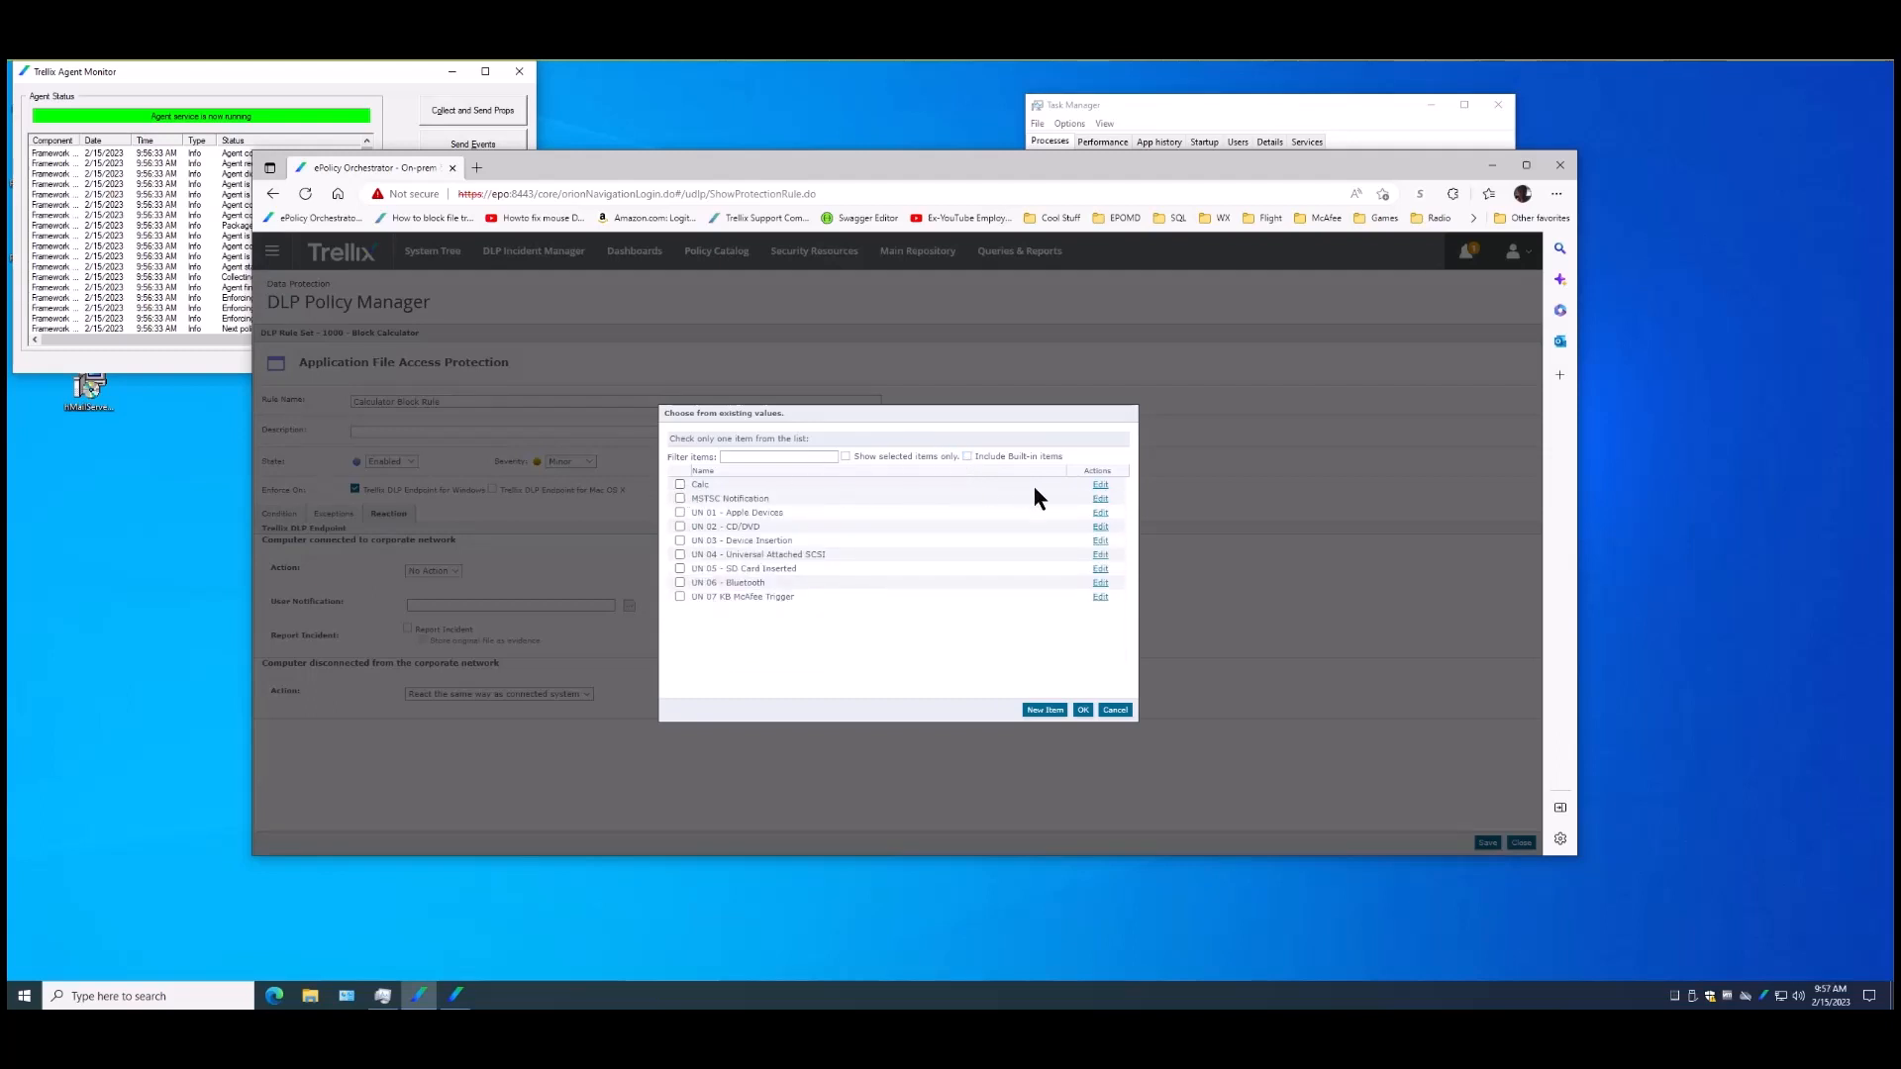
{"action": "left_click", "coordinate": [1099, 485]}
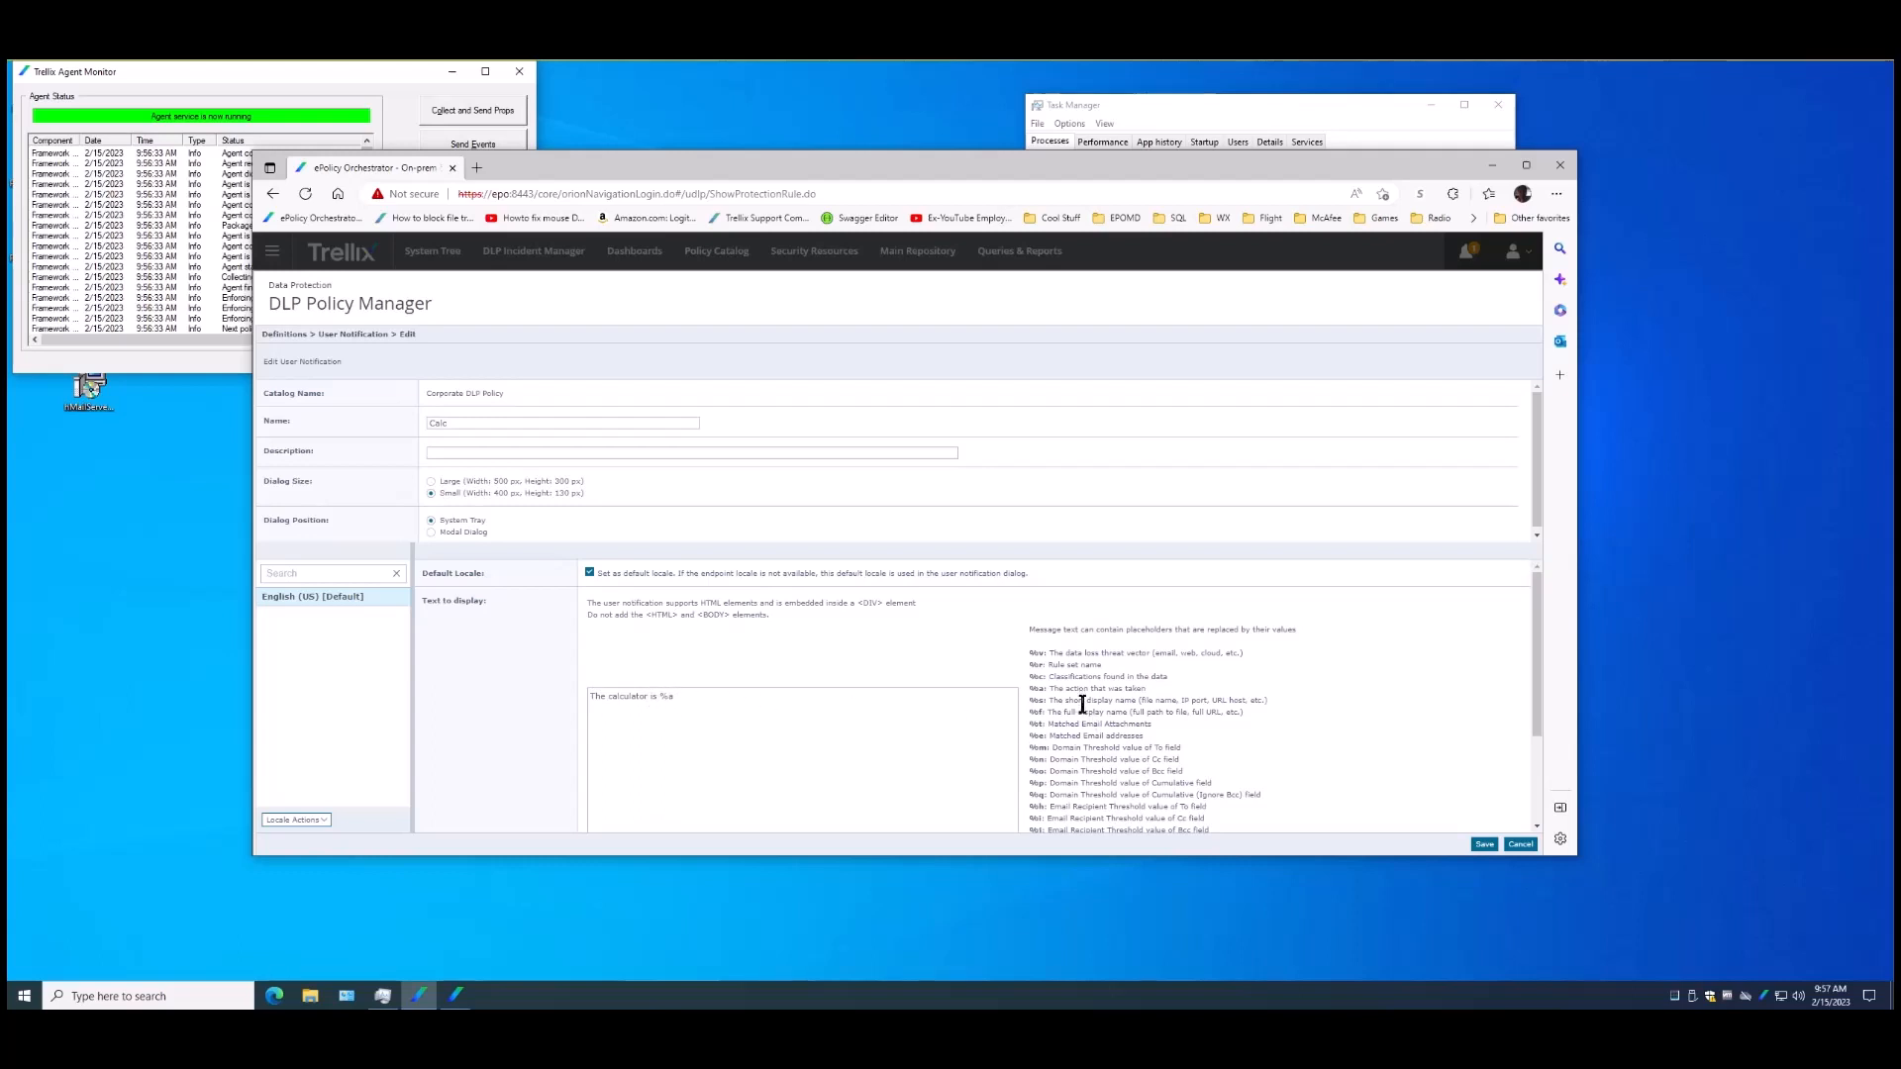
{"action": "left_click_drag", "start_coordinate": [1049, 688], "coordinate": [1167, 688]}
{"action": "left_click", "coordinate": [1523, 845]}
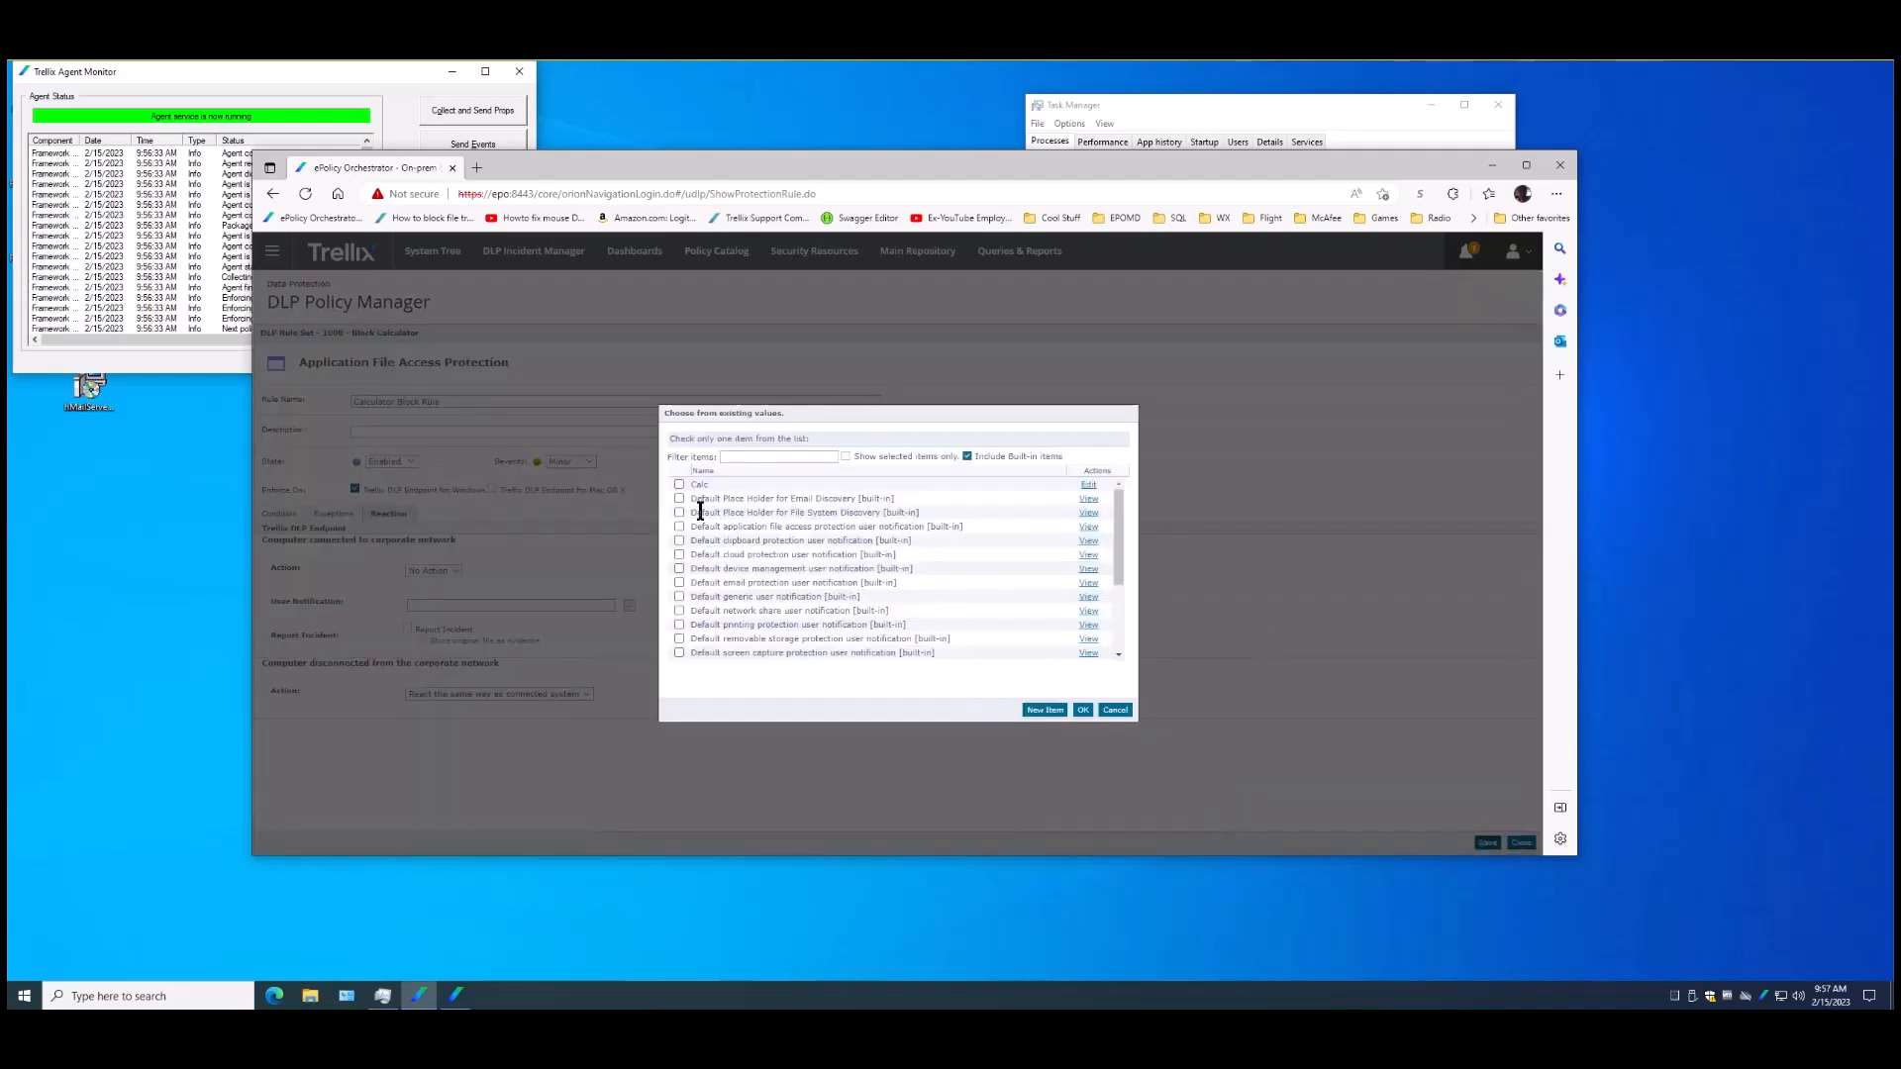
{"action": "left_click", "coordinate": [679, 485]}
{"action": "left_click", "coordinate": [1083, 710]}
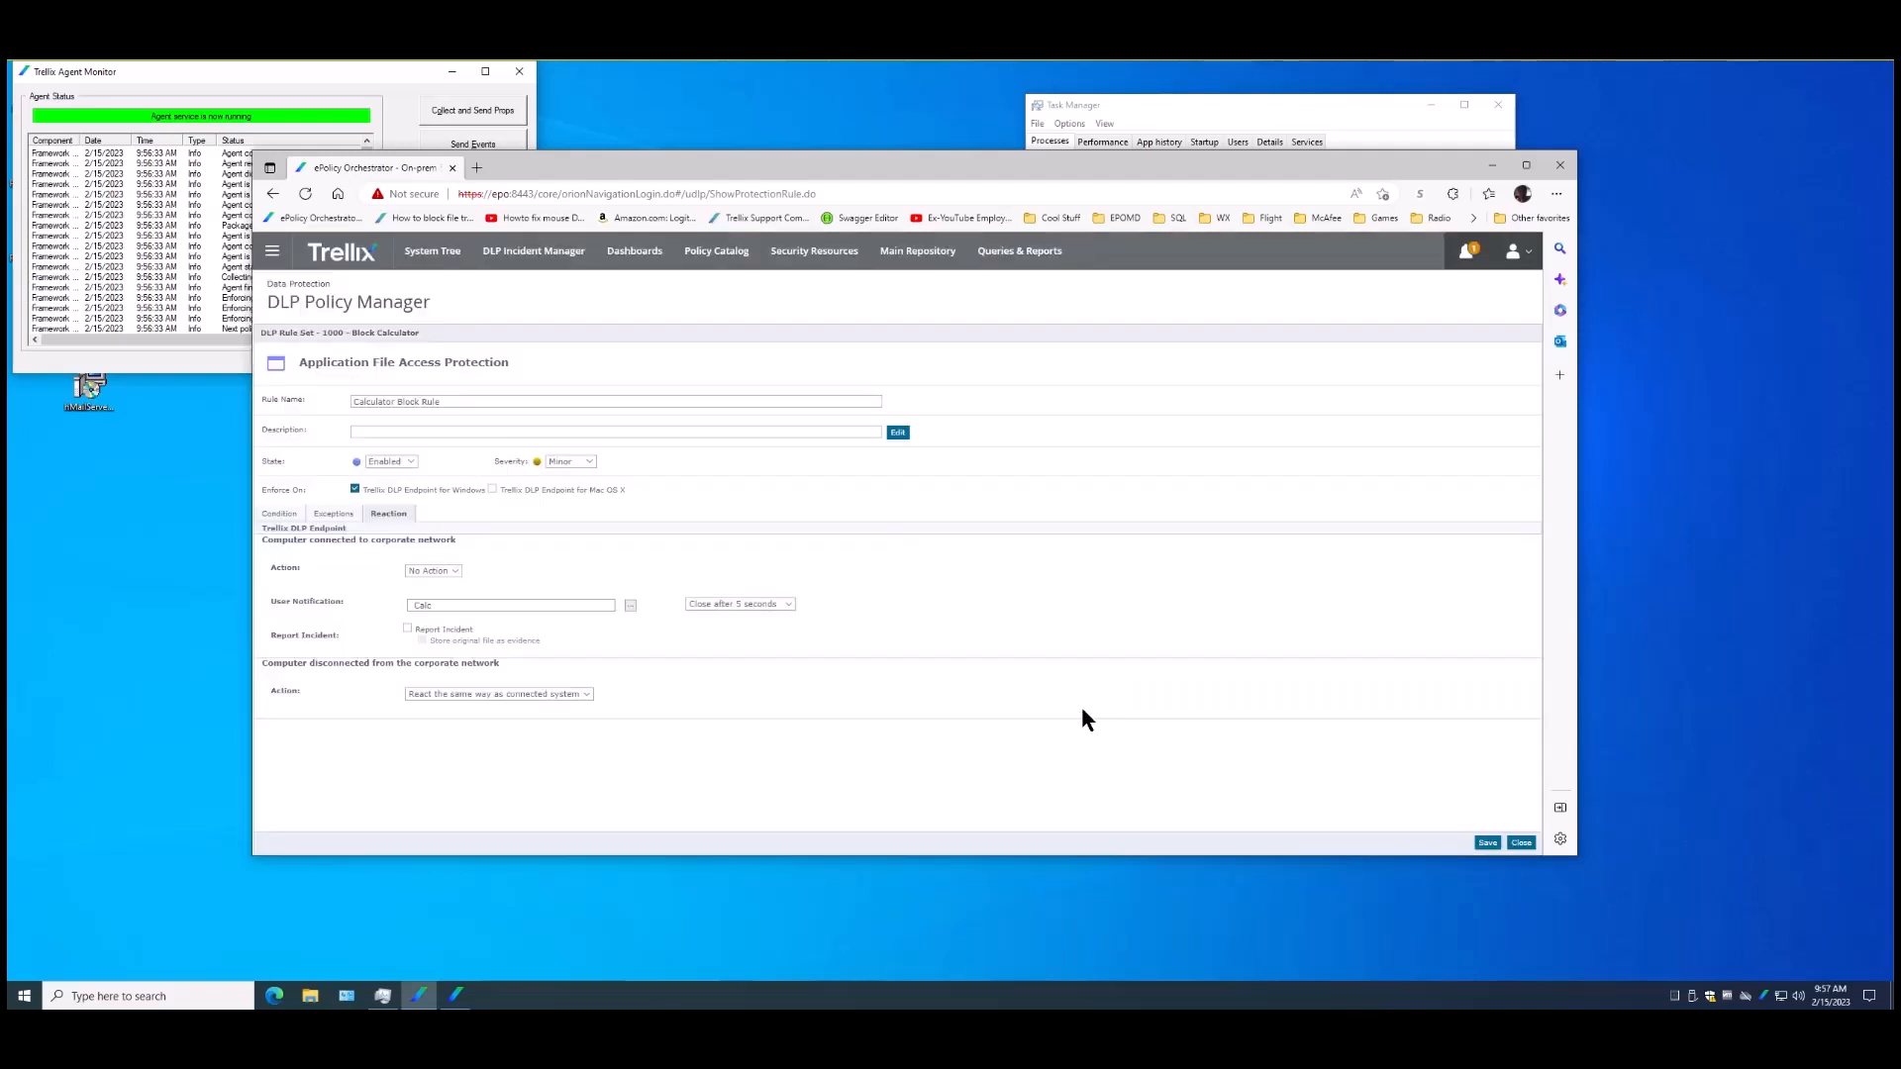
Turn on incident reporting, set the user notification to close manually, and save the rule
{"action": "left_click", "coordinate": [417, 631]}
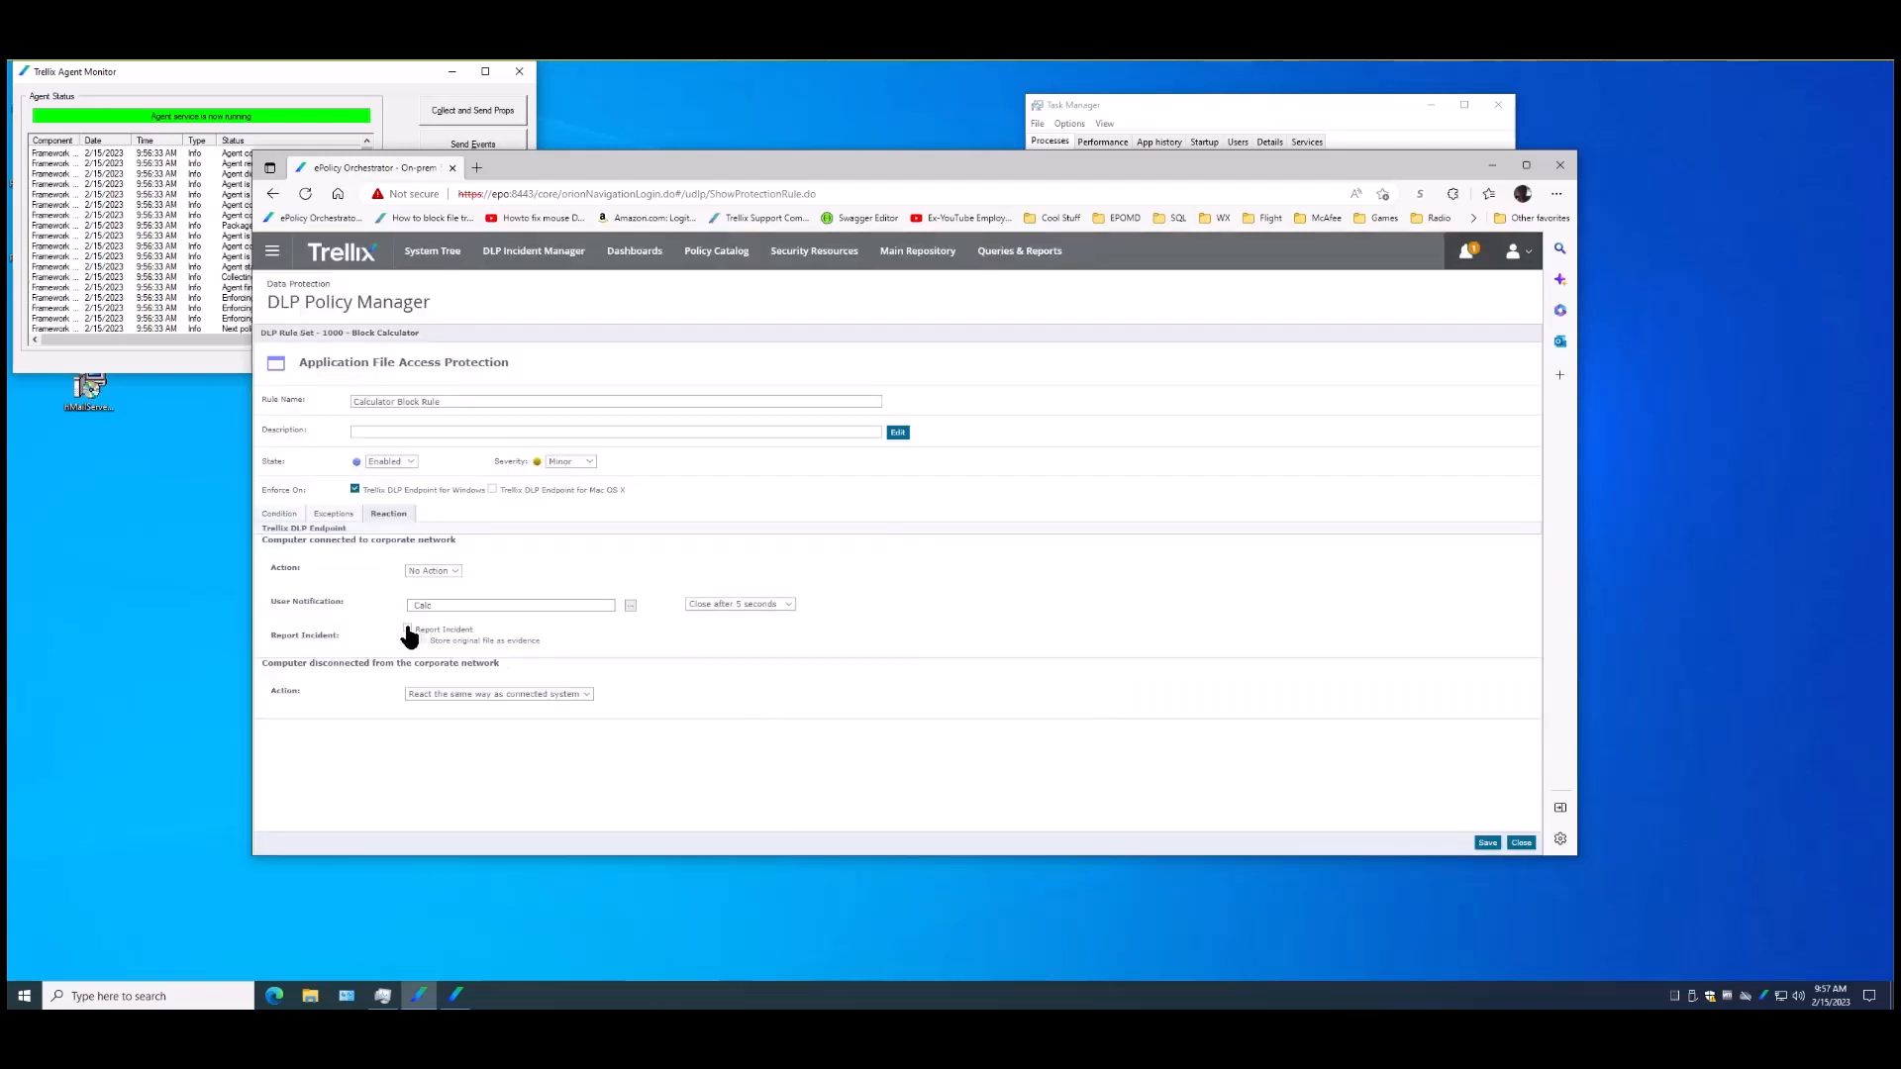
{"action": "left_click", "coordinate": [789, 606]}
{"action": "left_click", "coordinate": [741, 687]}
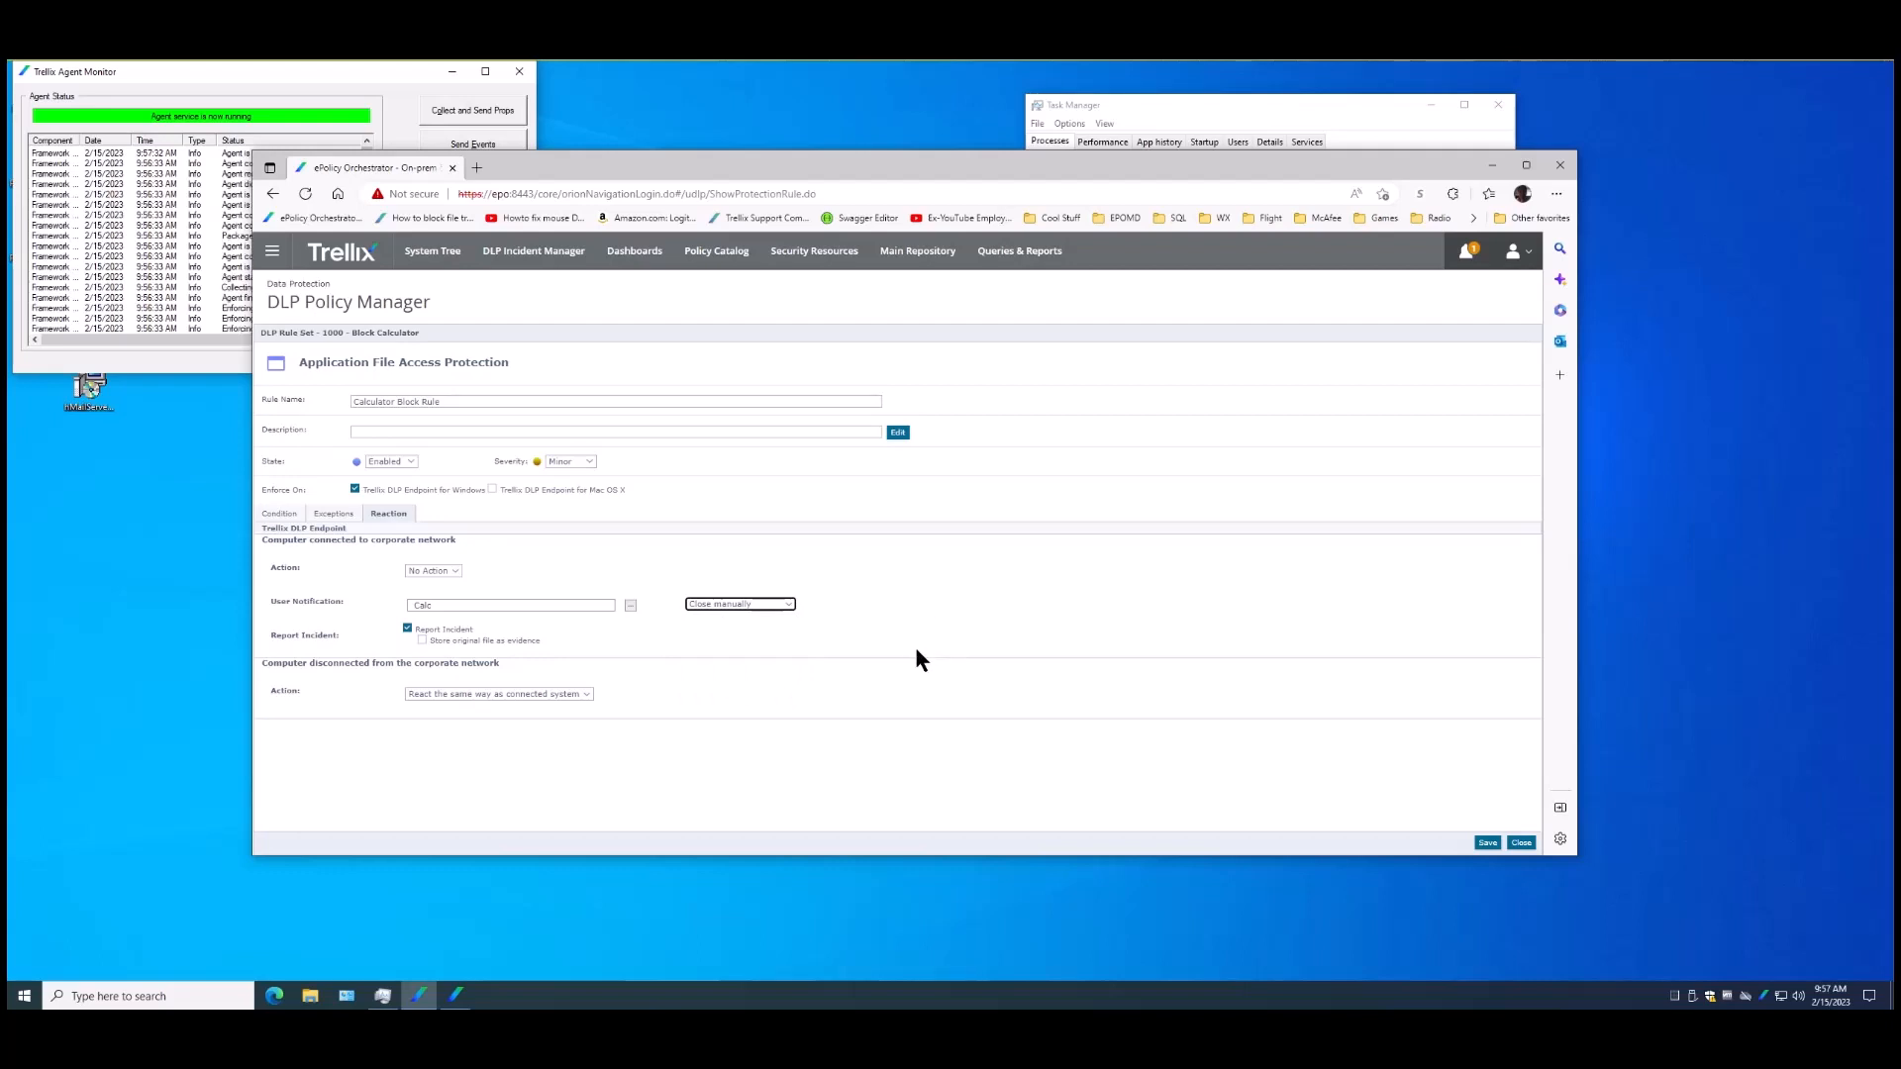
{"action": "left_click", "coordinate": [281, 513]}
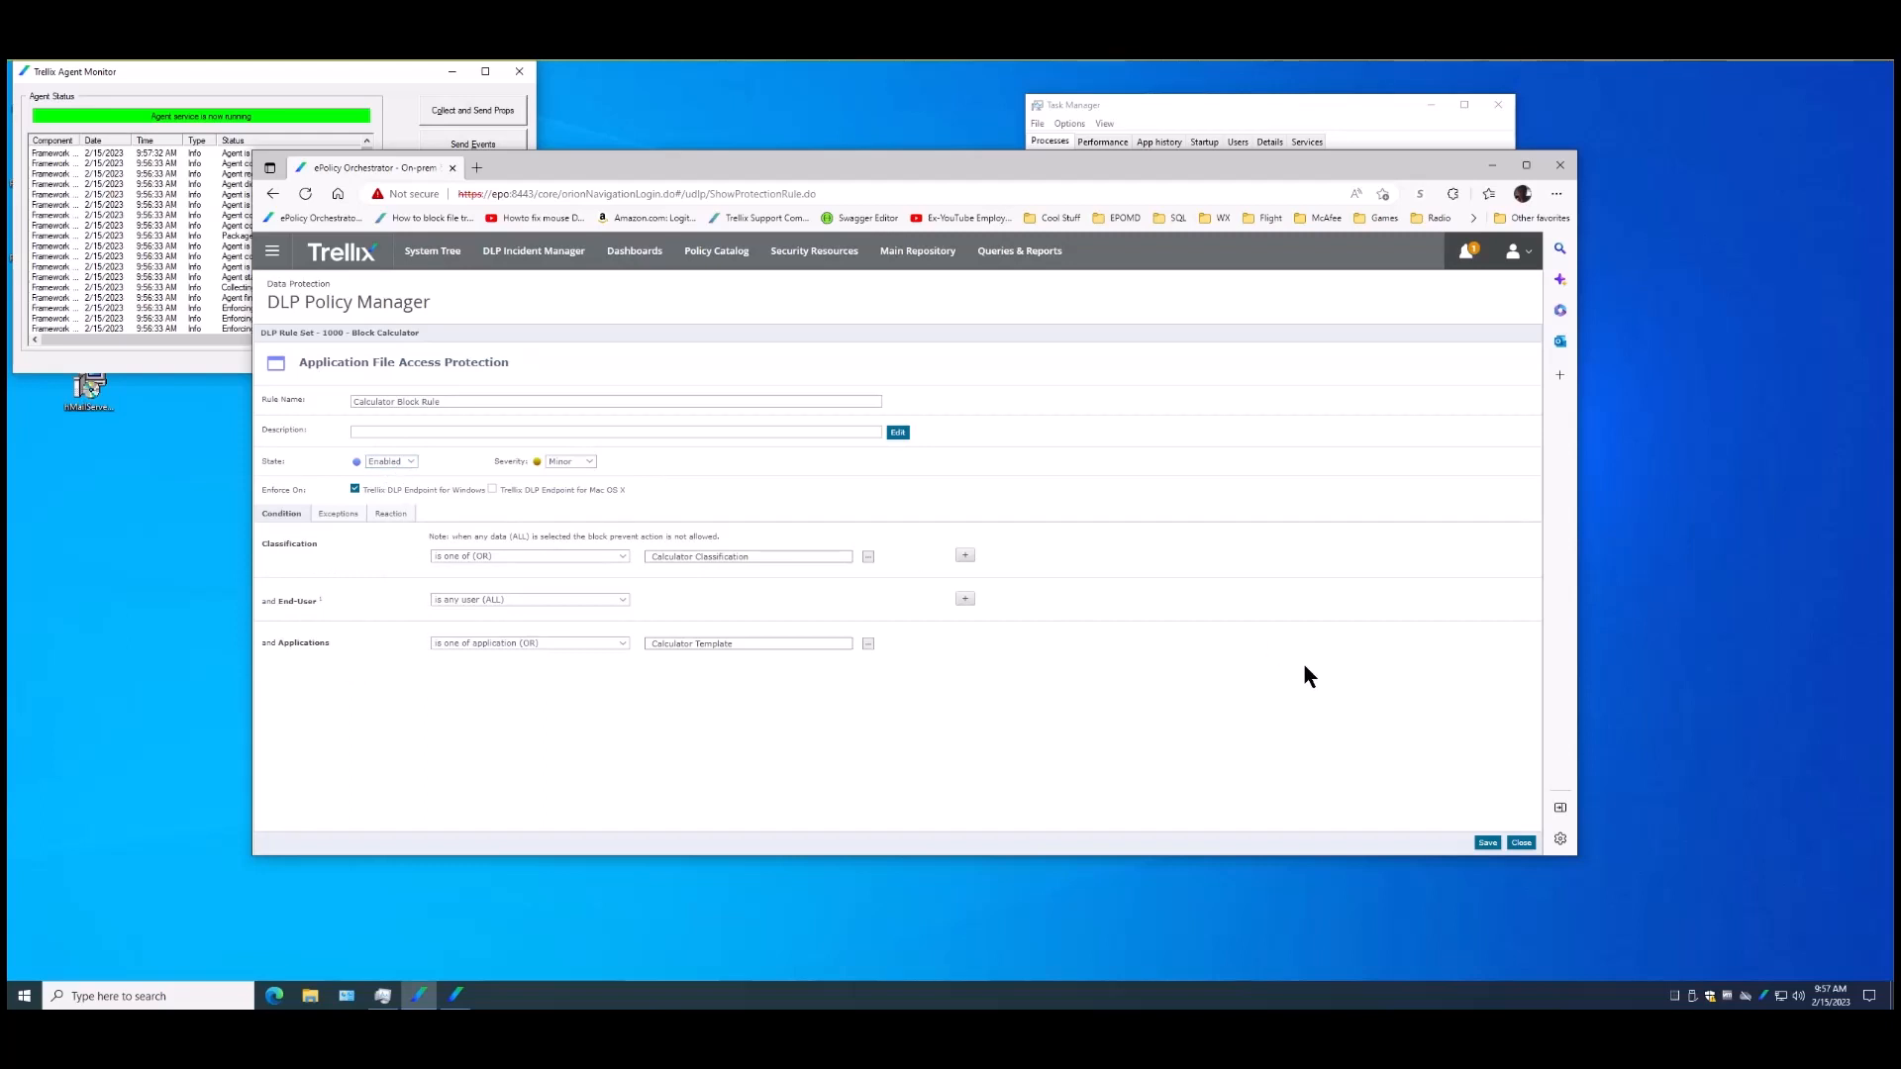
{"action": "left_click", "coordinate": [1488, 844]}
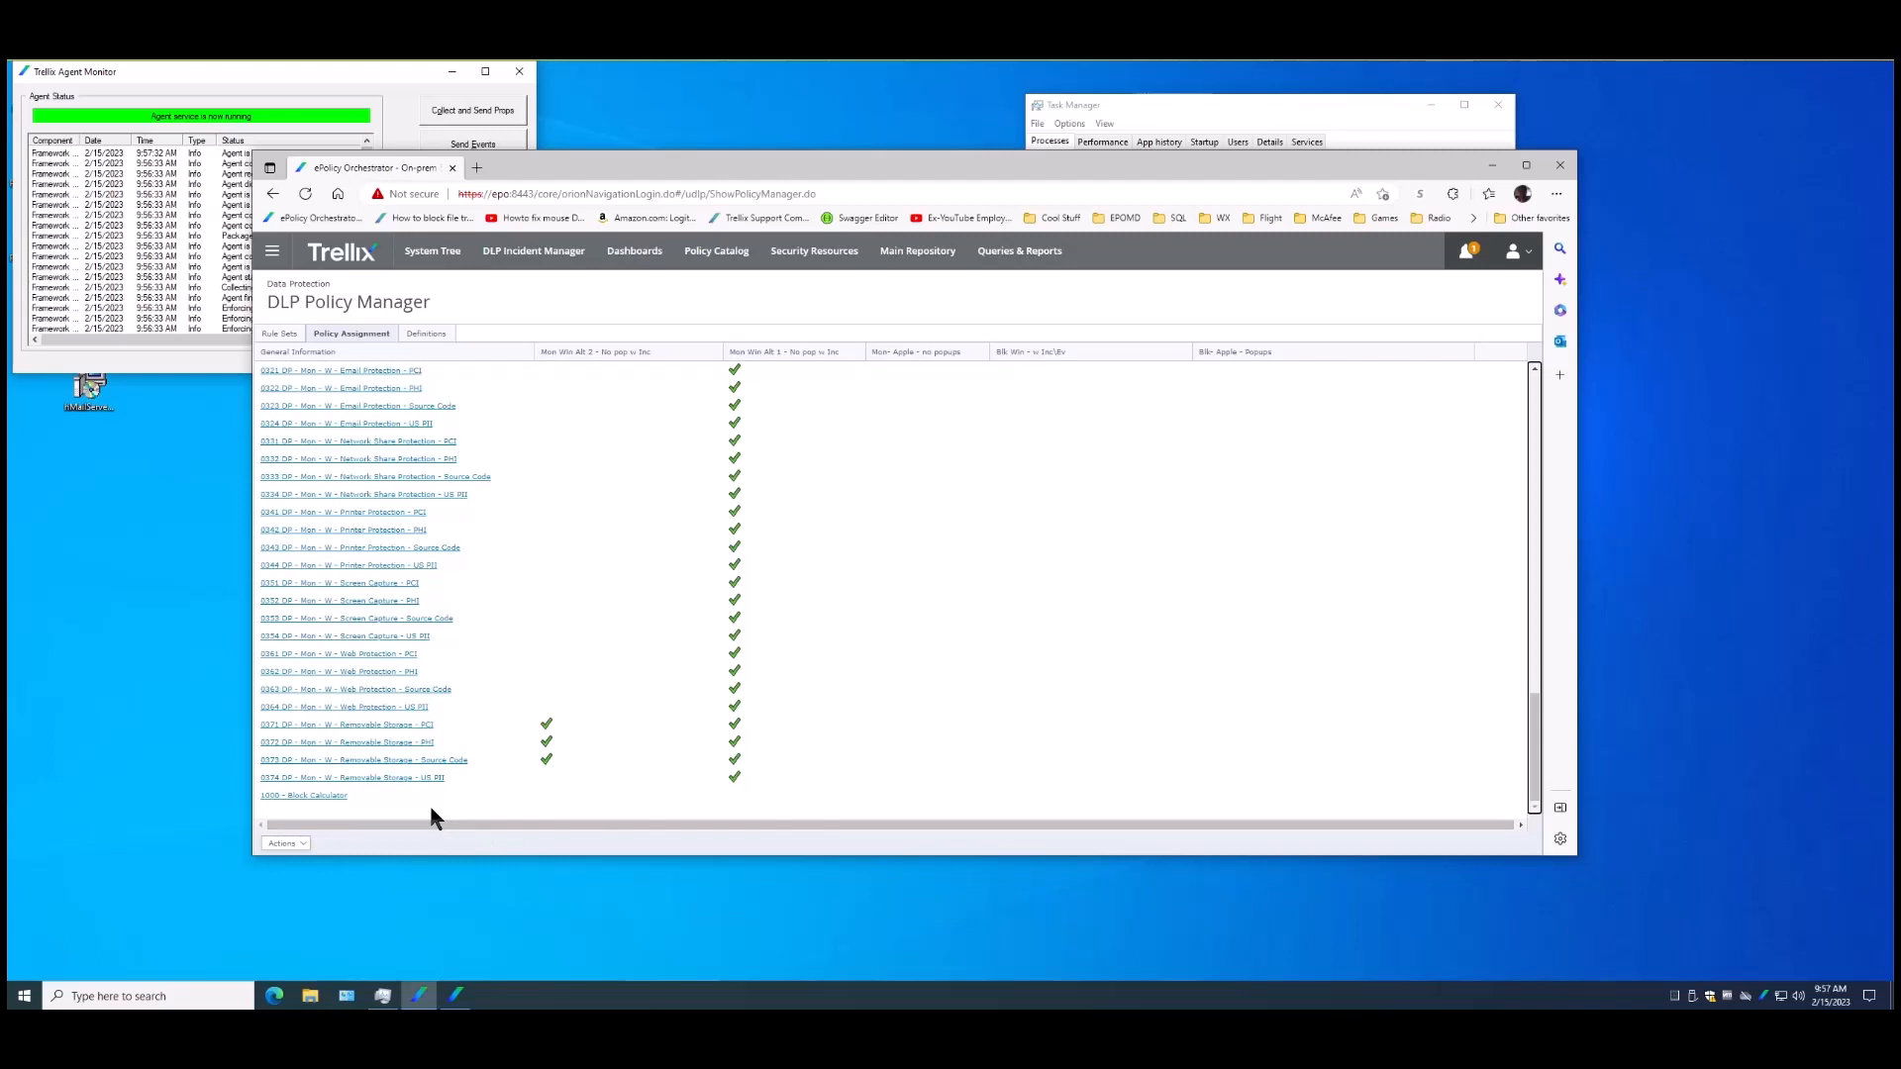
Reopen the 1000 - Block Calculator rule set and examine the saved rule's protection, enforcement and endpoint reaction details
{"action": "left_click", "coordinate": [337, 798]}
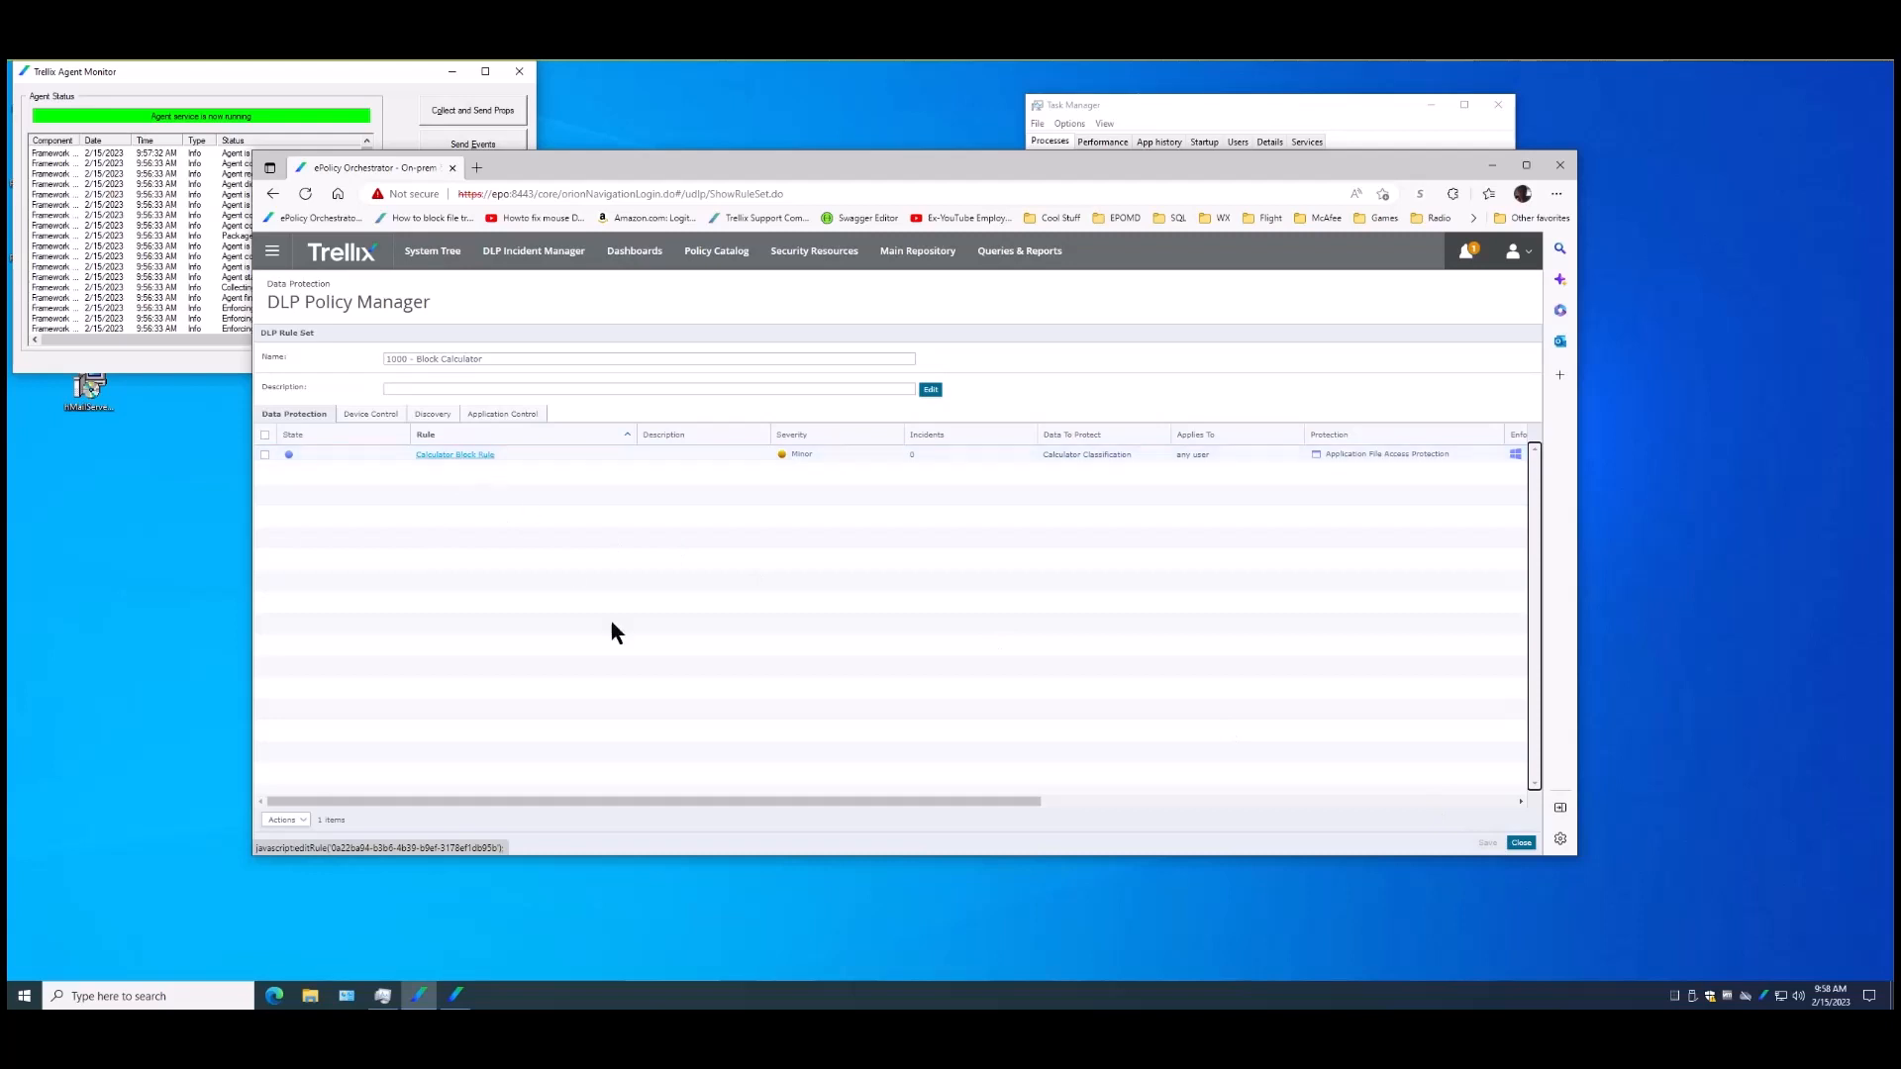
{"action": "left_click_drag", "start_coordinate": [815, 804], "coordinate": [1172, 784]}
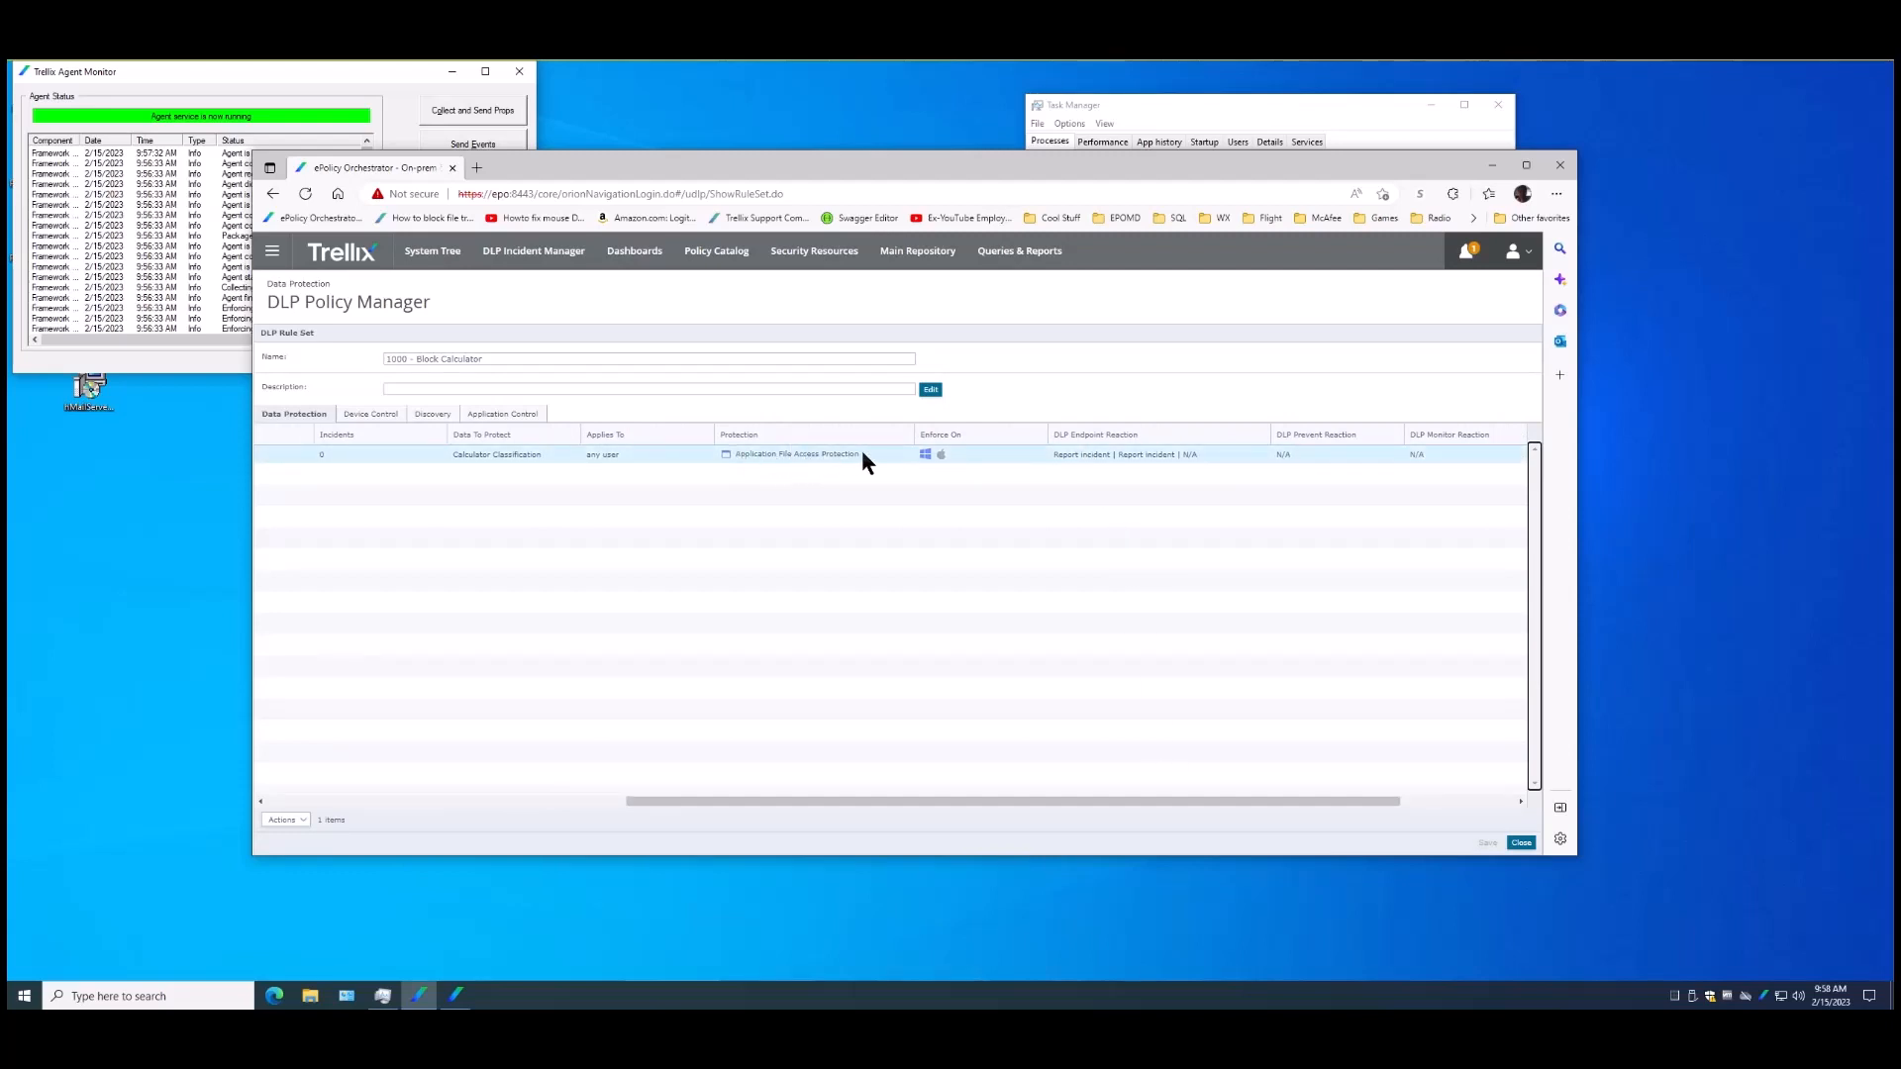
{"action": "left_click_drag", "start_coordinate": [1069, 802], "coordinate": [1210, 802]}
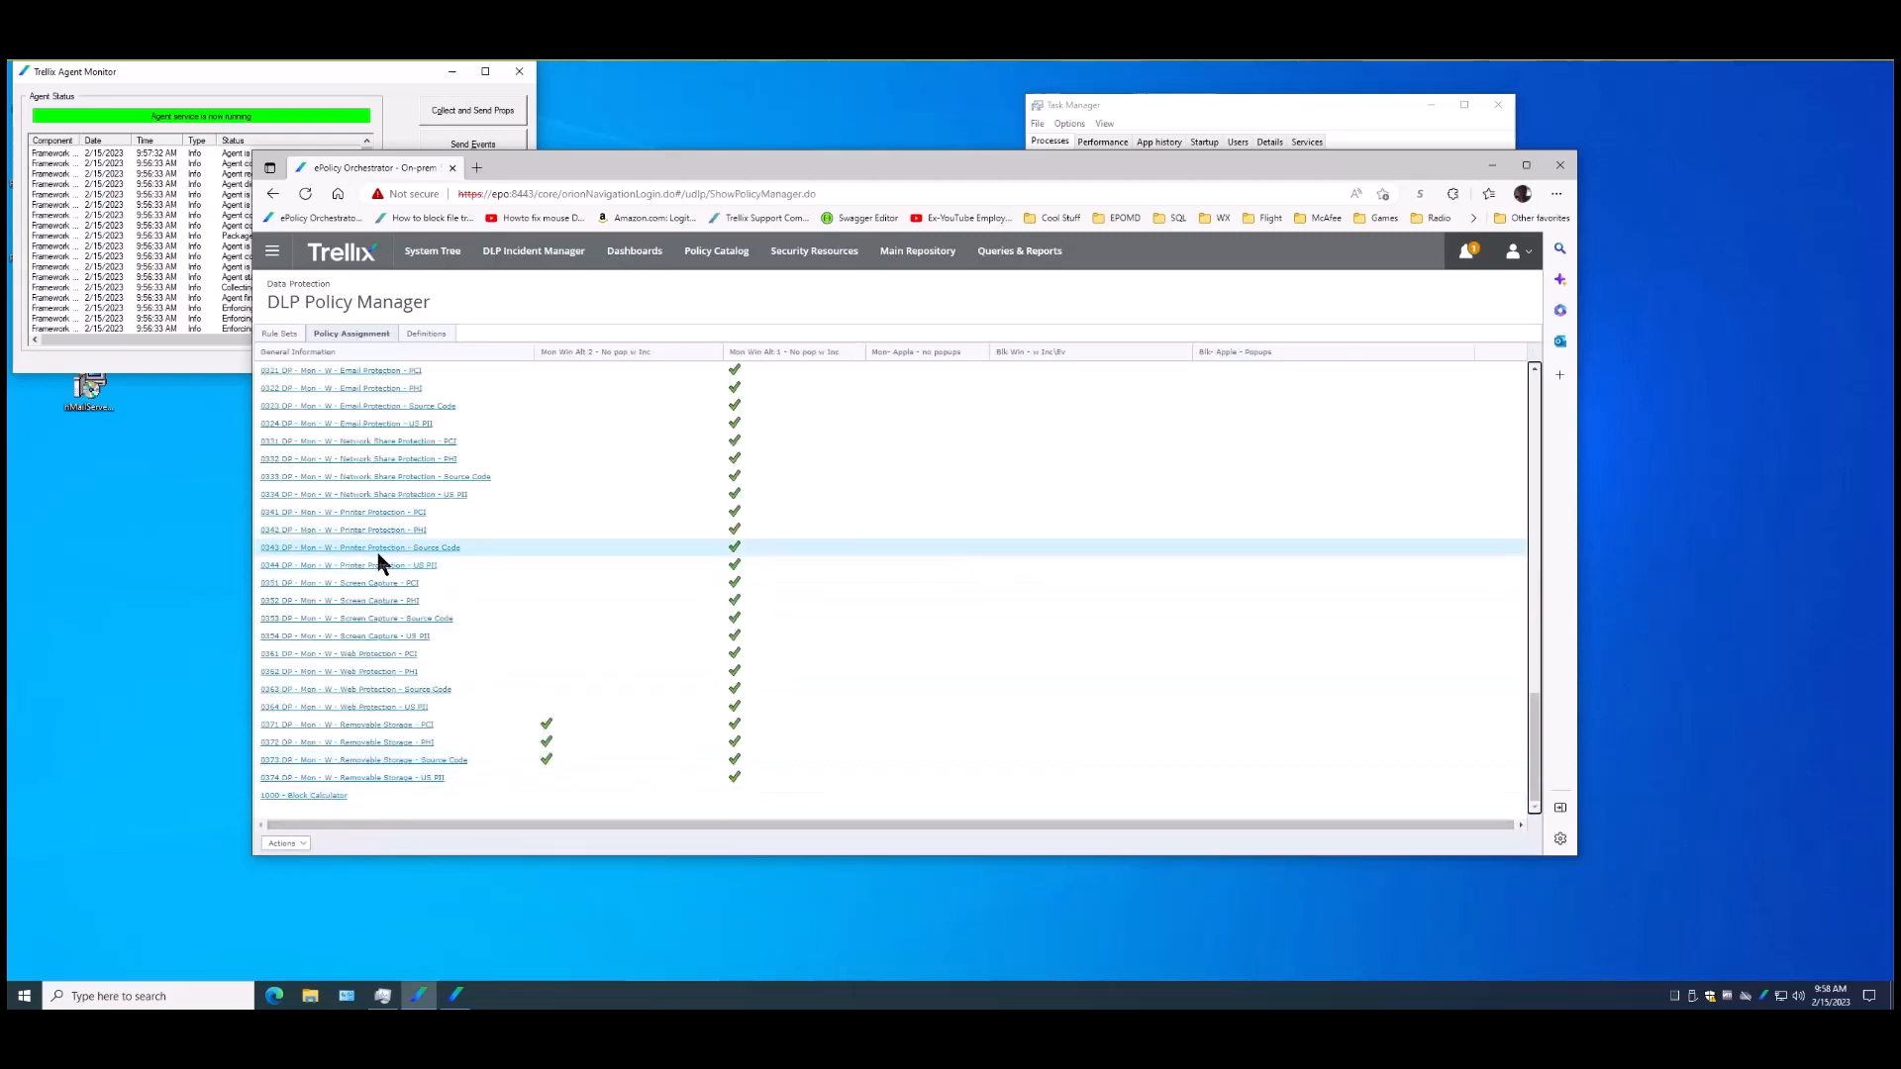
Assign the 1000 - Block Calculator rule set to the Blk Win - w Inc\Ev policy
{"action": "left_click", "coordinate": [297, 844]}
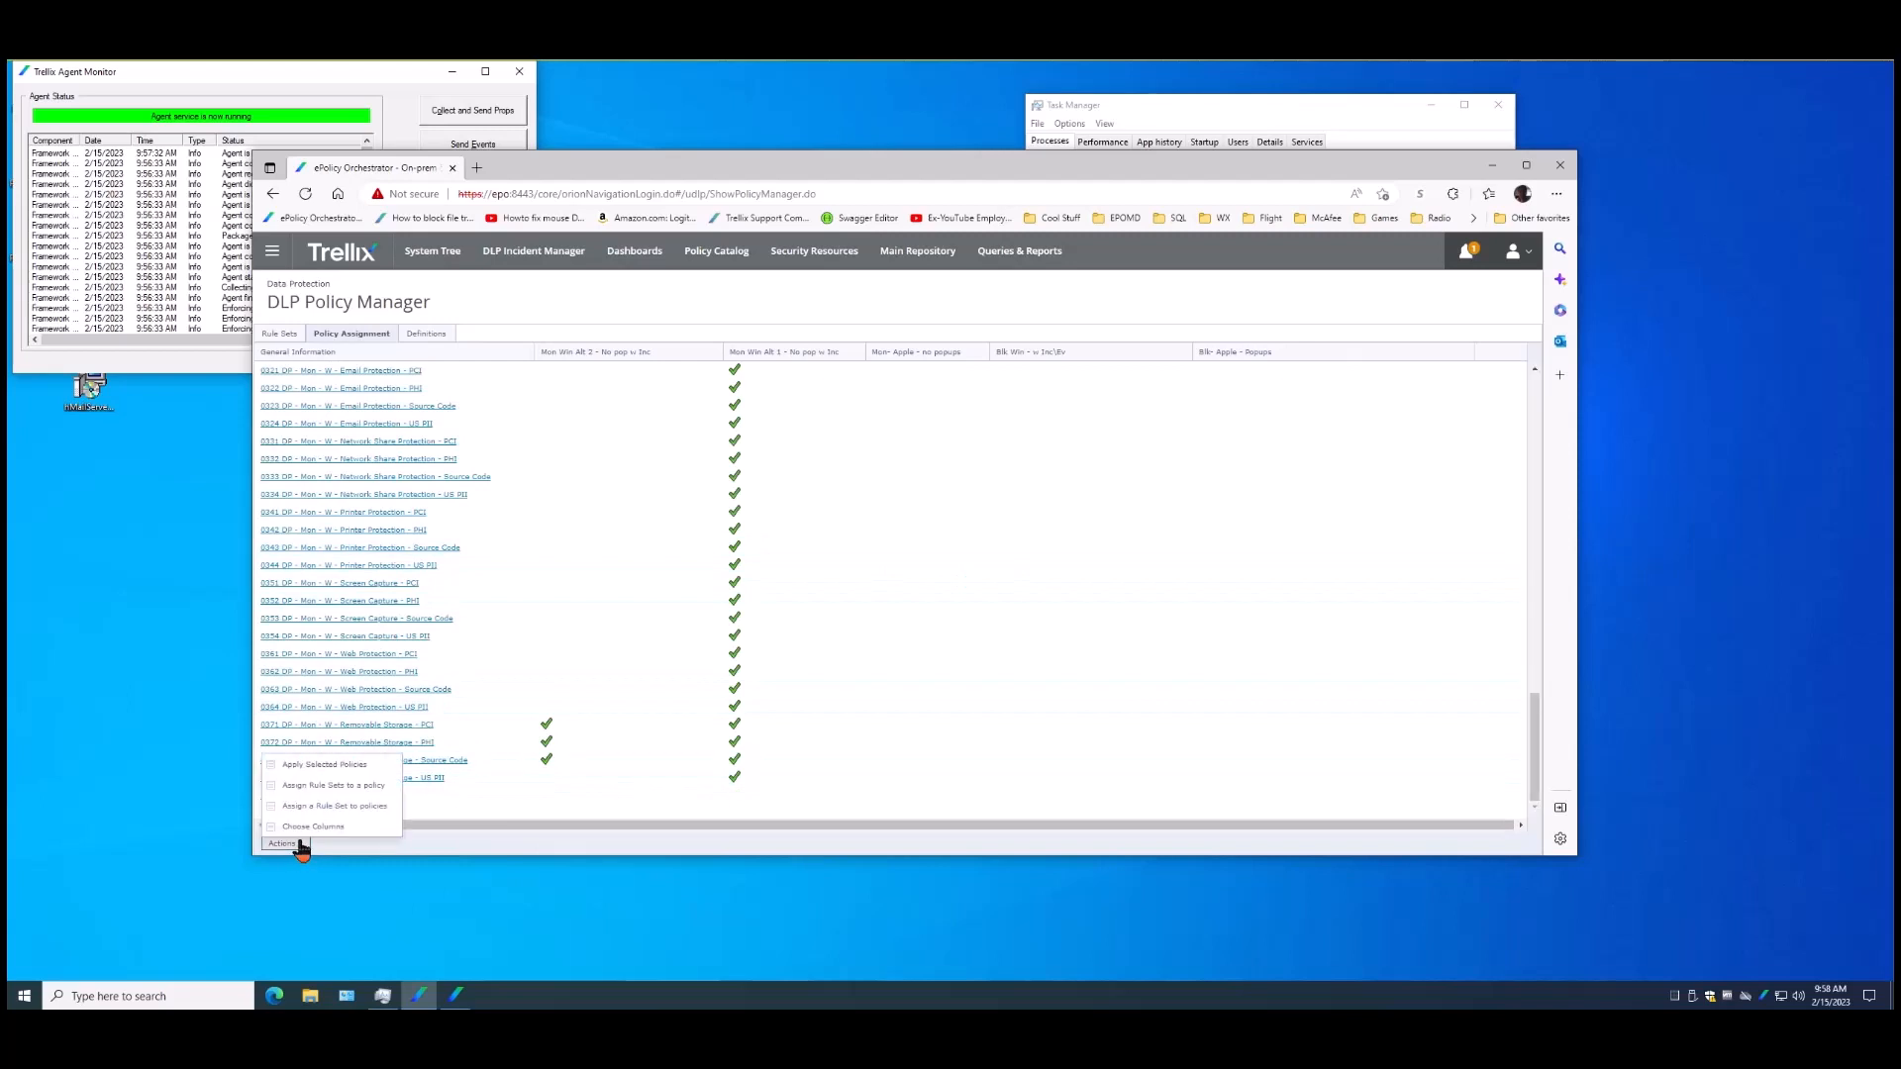
{"action": "left_click", "coordinate": [344, 786]}
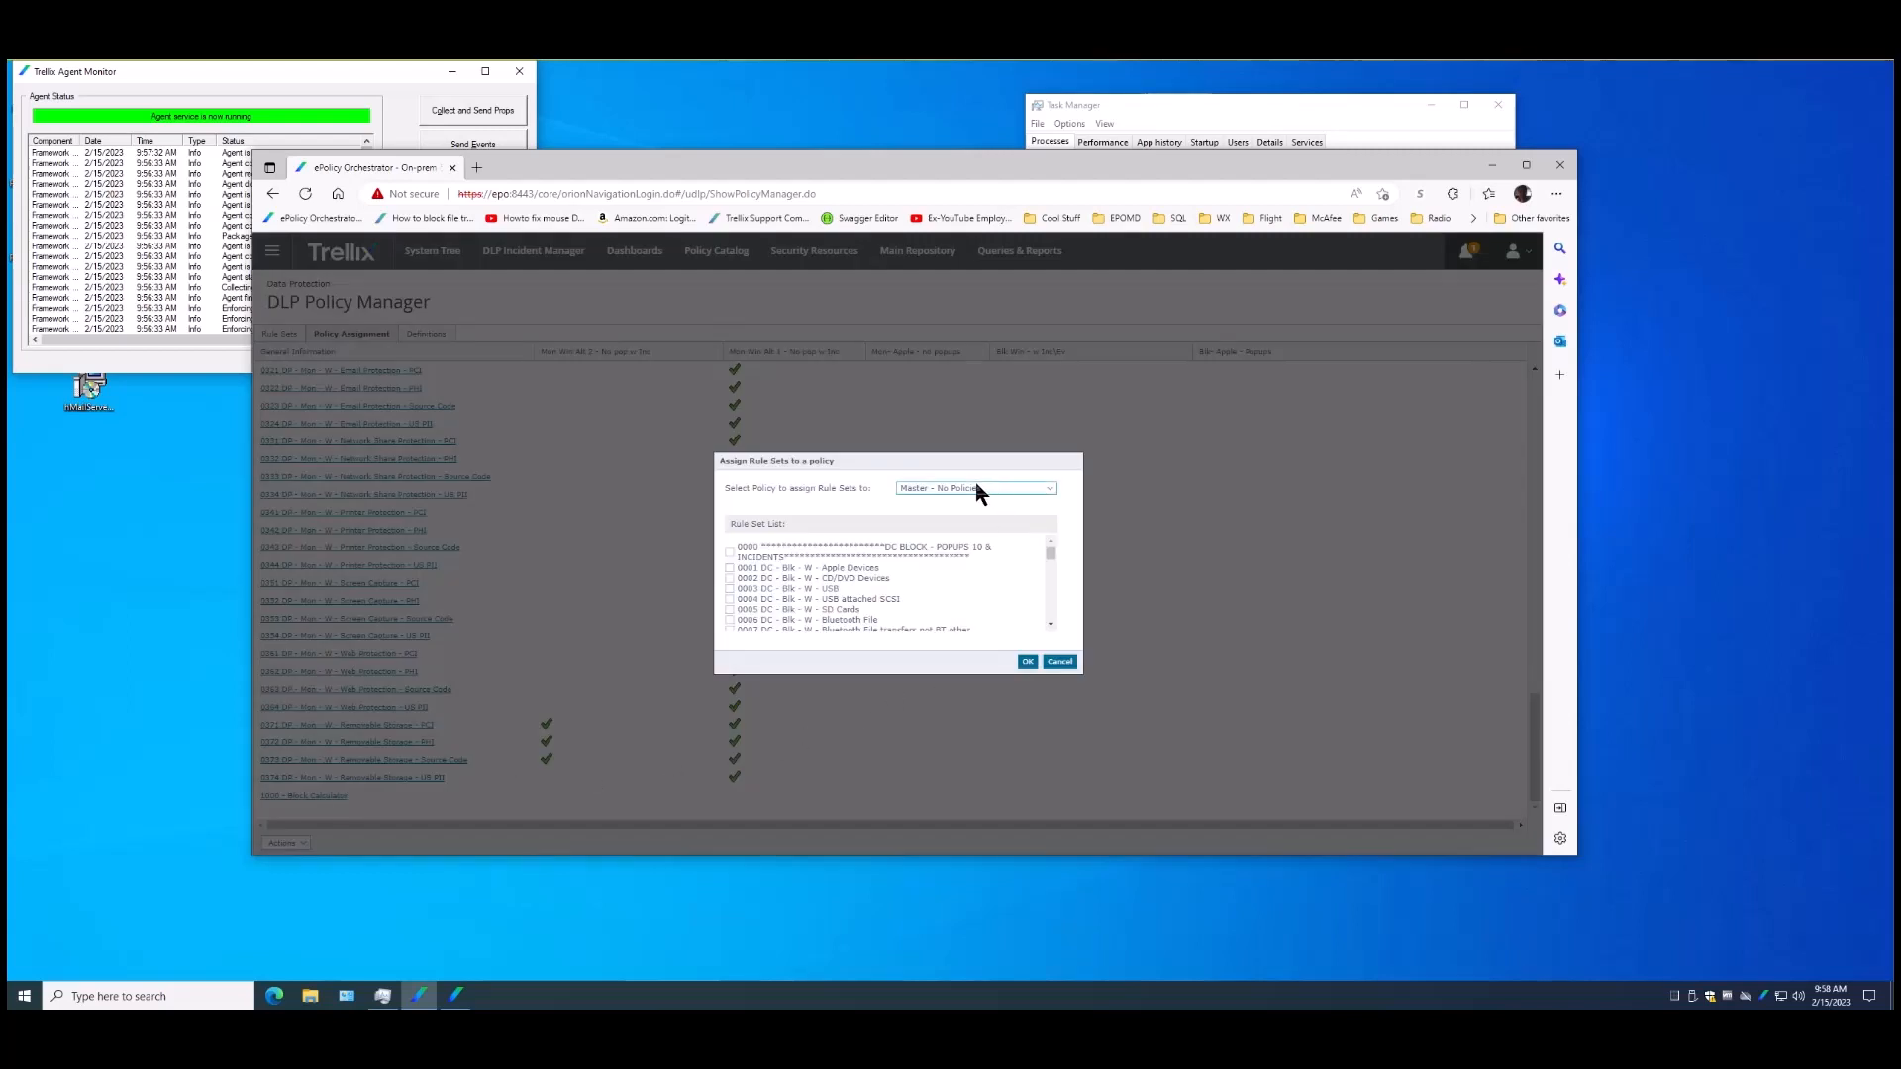
{"action": "left_click", "coordinate": [980, 489]}
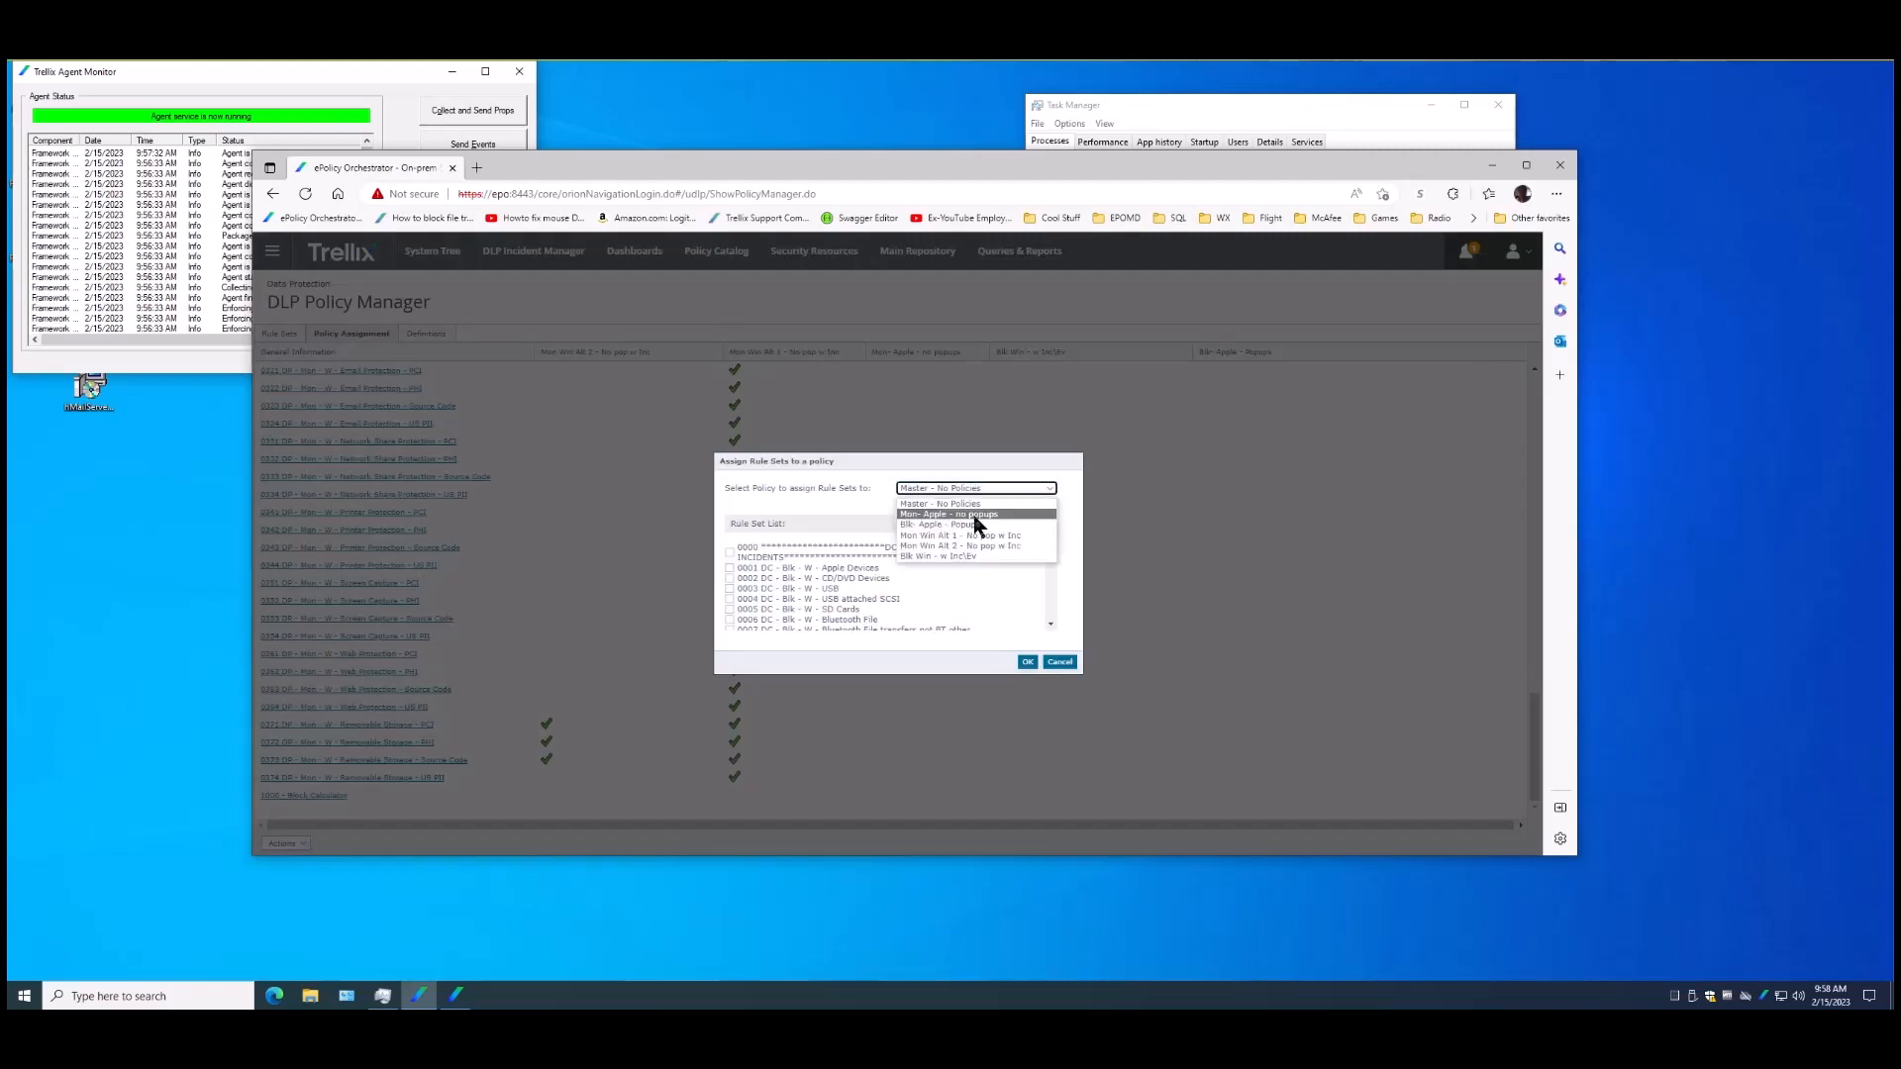
{"action": "left_click", "coordinate": [944, 558]}
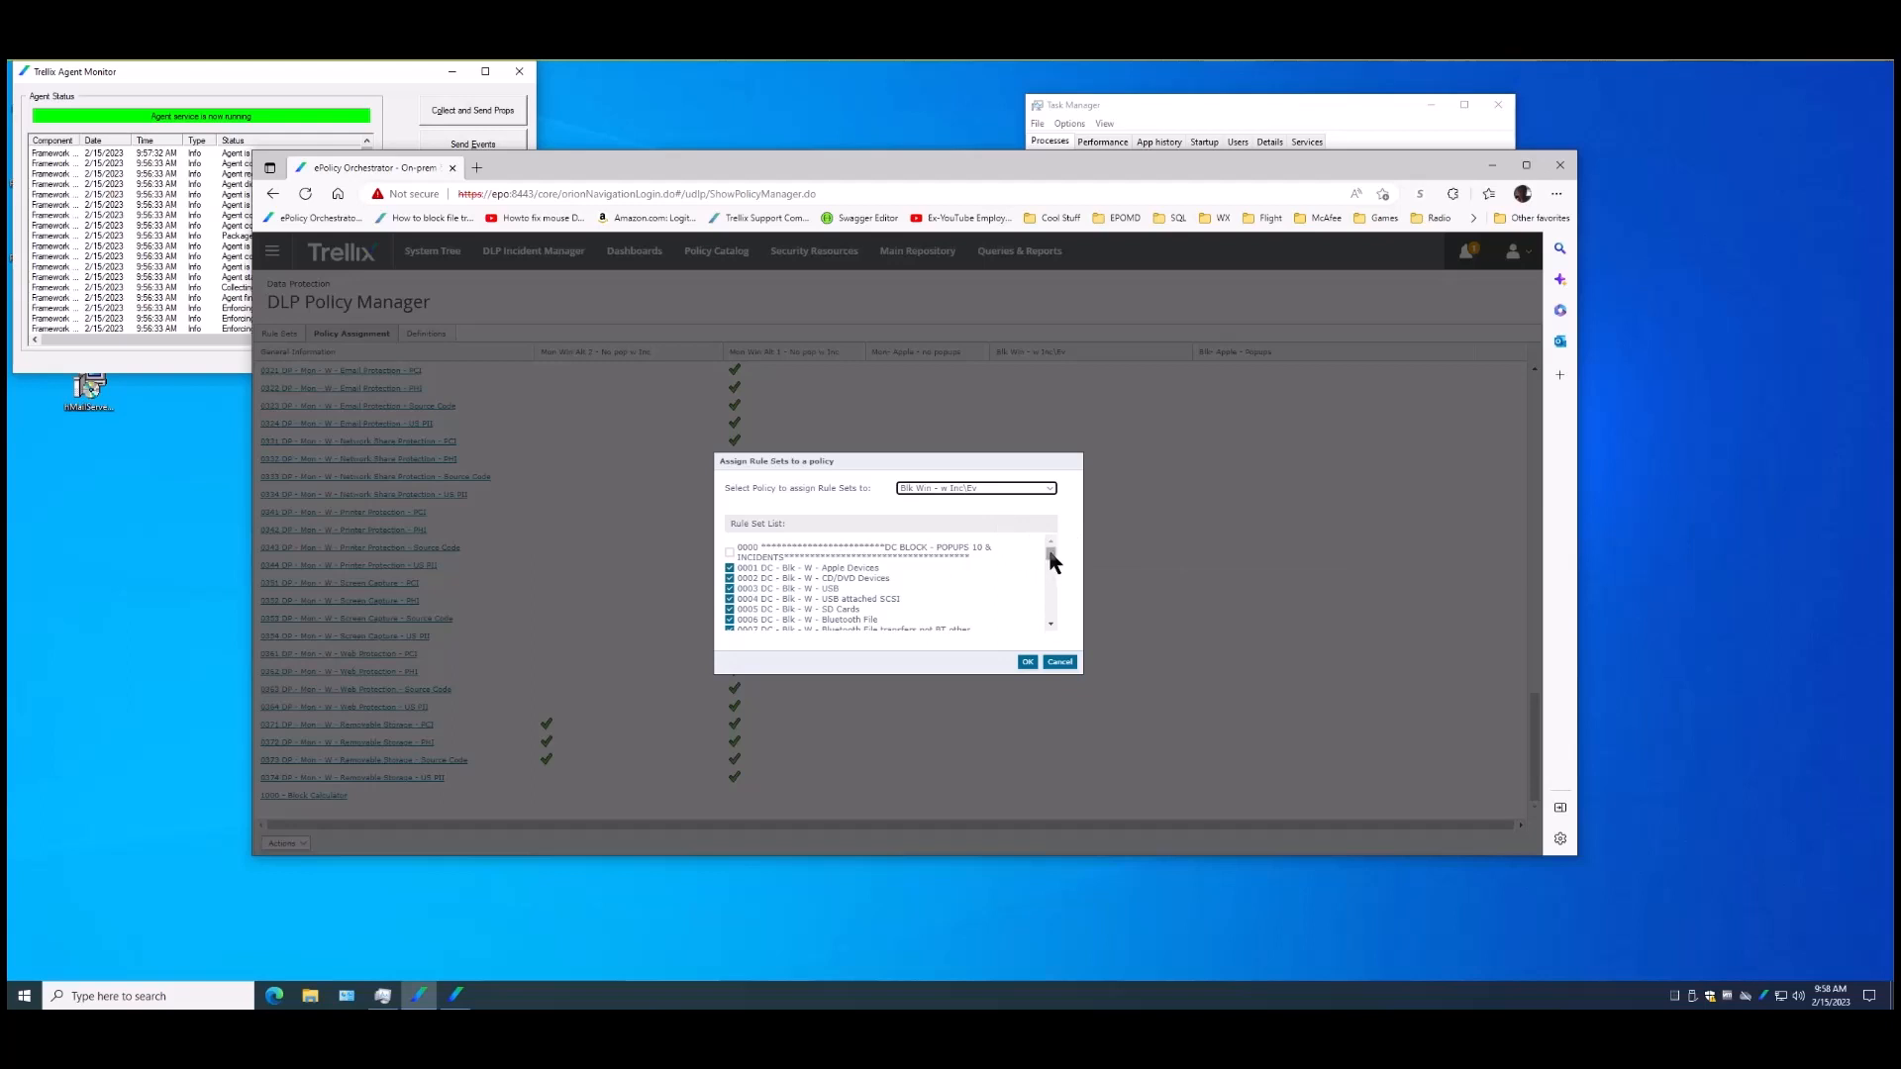
{"action": "left_click_drag", "start_coordinate": [1050, 554], "coordinate": [1053, 627]}
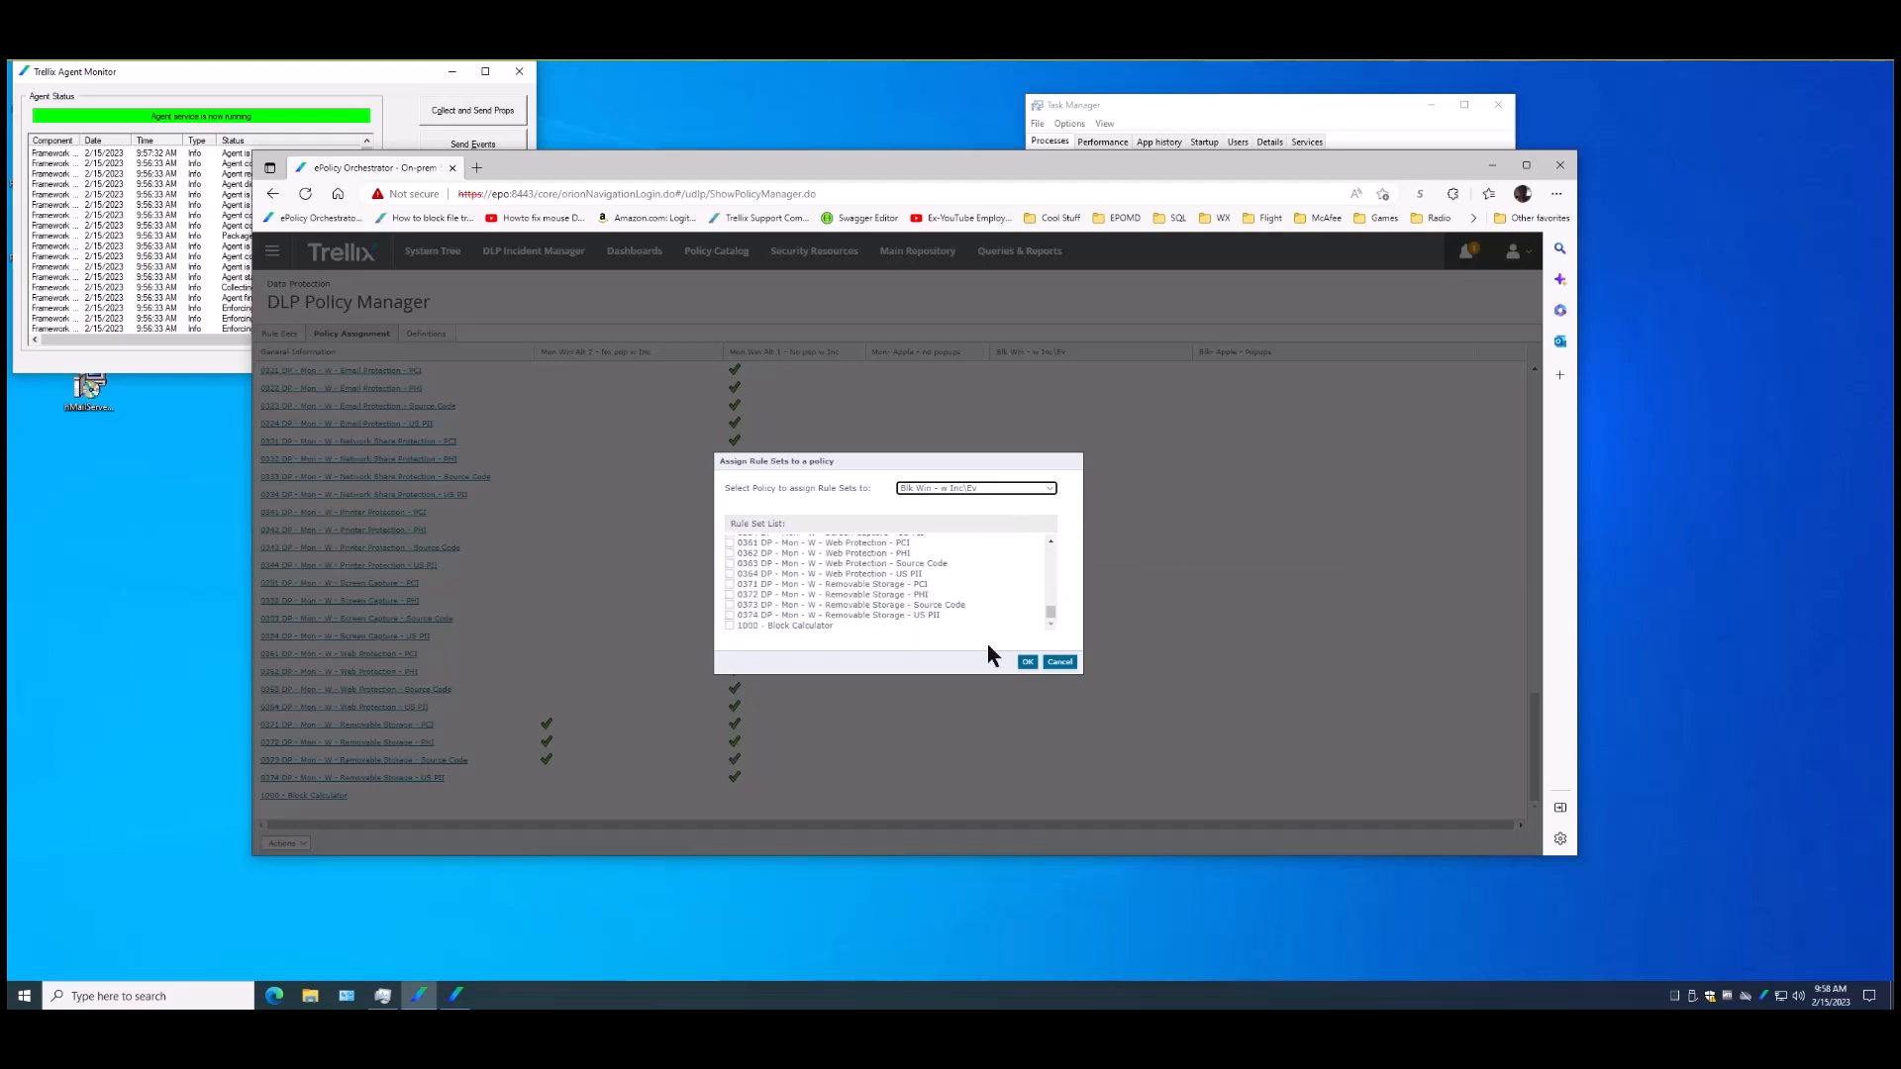
{"action": "left_click", "coordinate": [730, 626]}
{"action": "left_click_drag", "start_coordinate": [1053, 609], "coordinate": [1054, 569]}
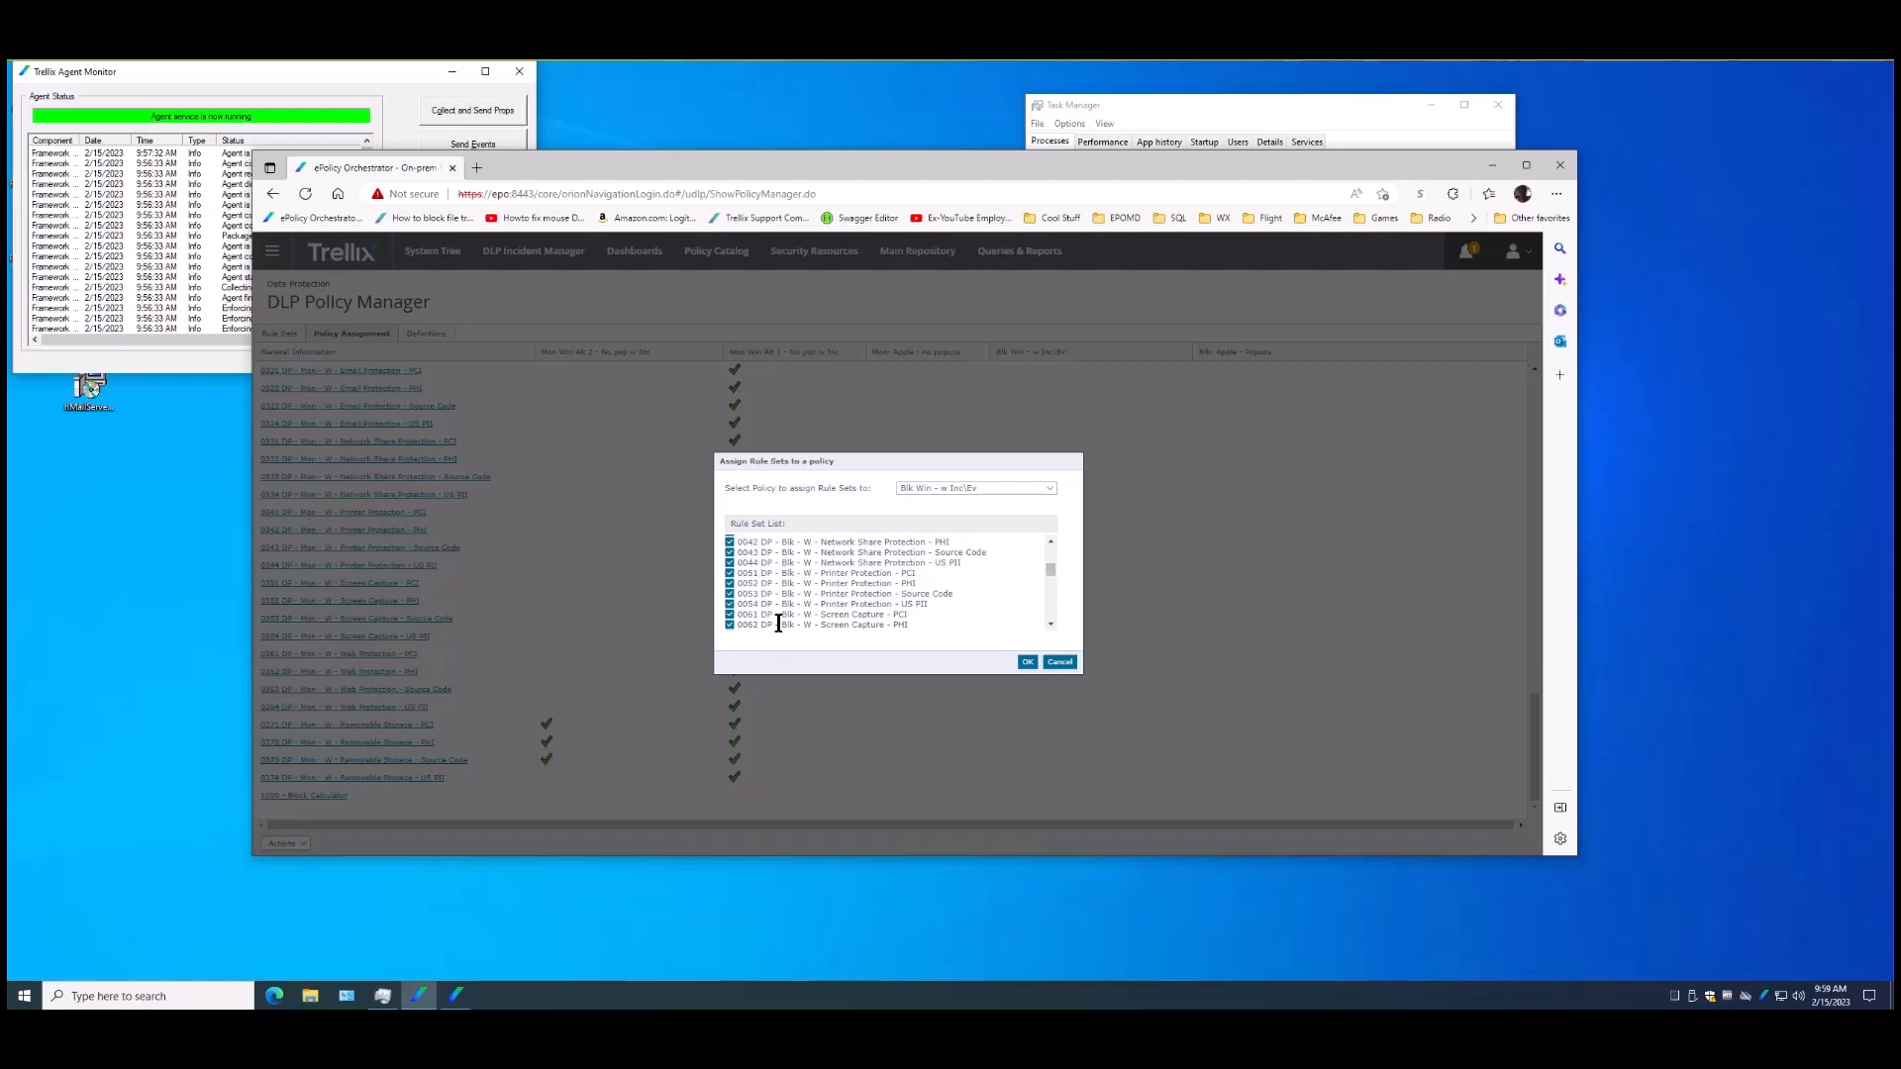
{"action": "left_click", "coordinate": [1028, 662]}
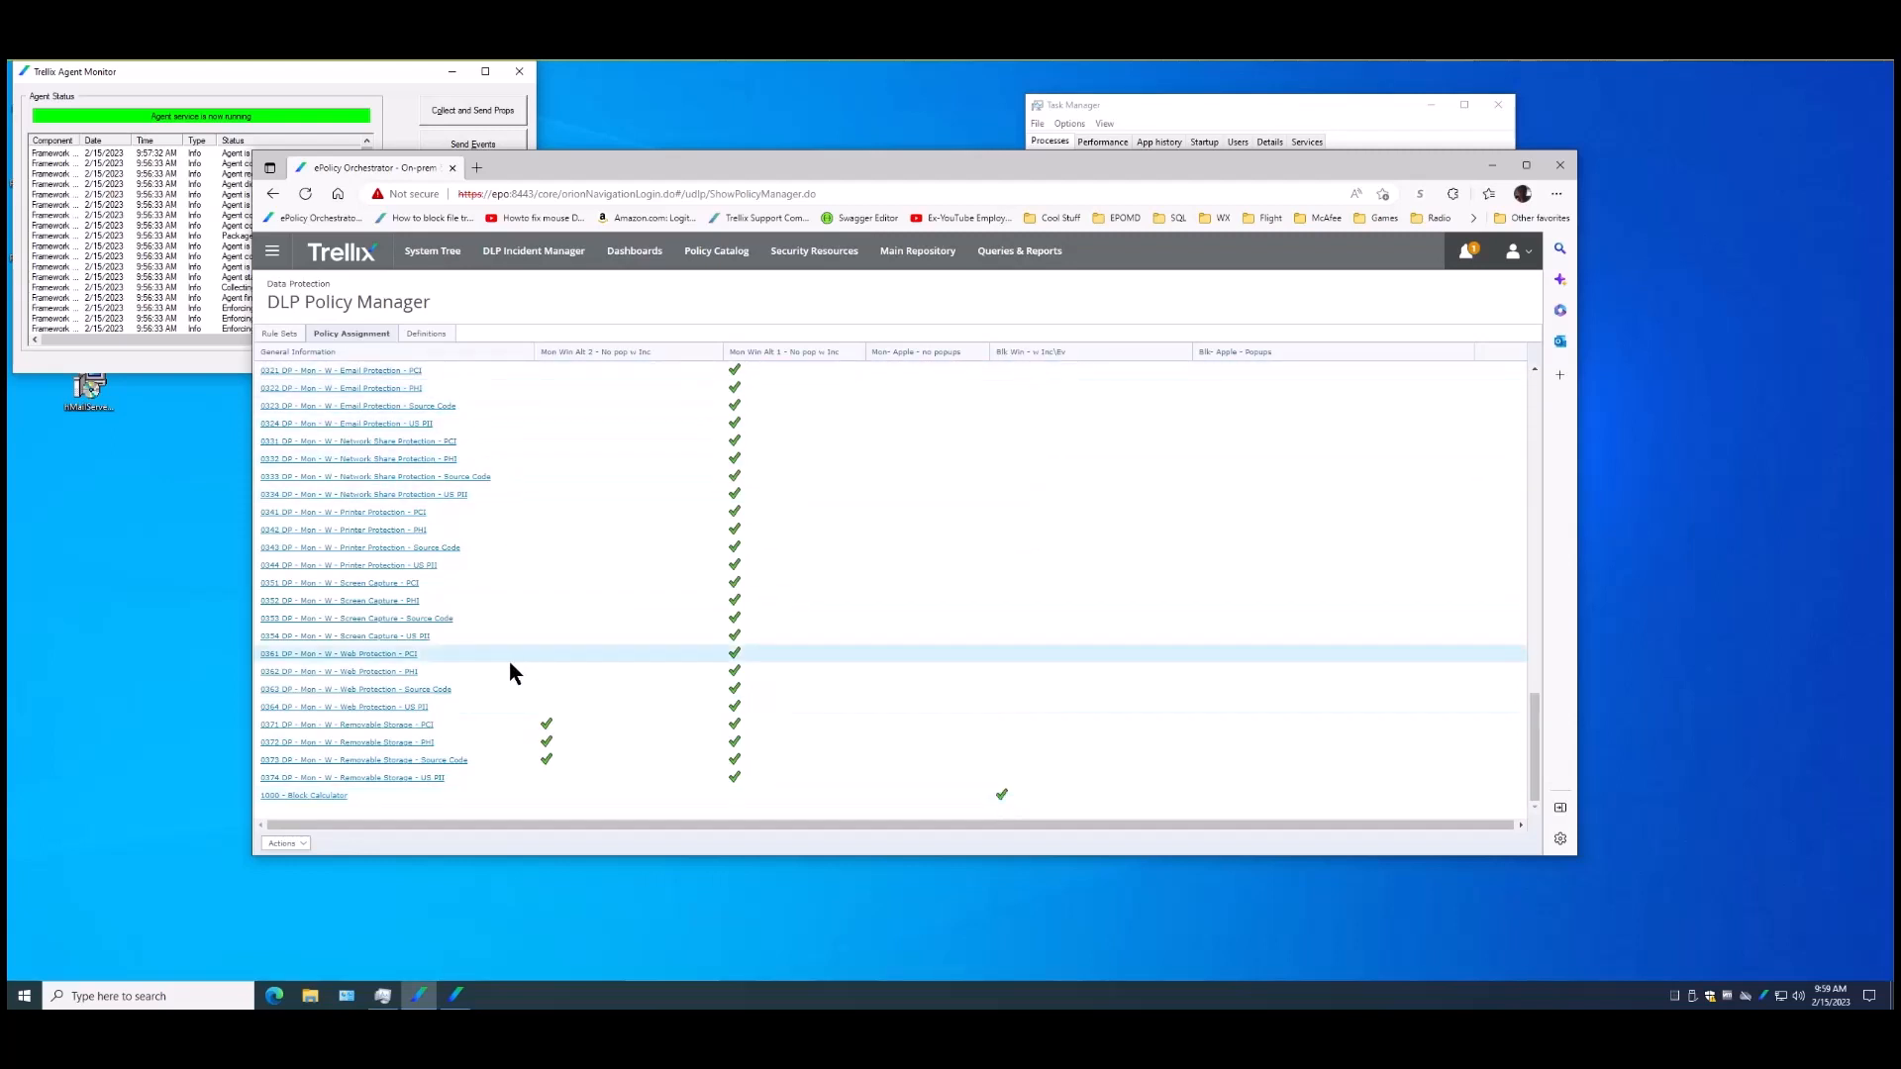
Apply the Blk Win - w Inc\Ev policy with its newly assigned rule set and dismiss the result dialog
{"action": "left_click", "coordinate": [299, 843]}
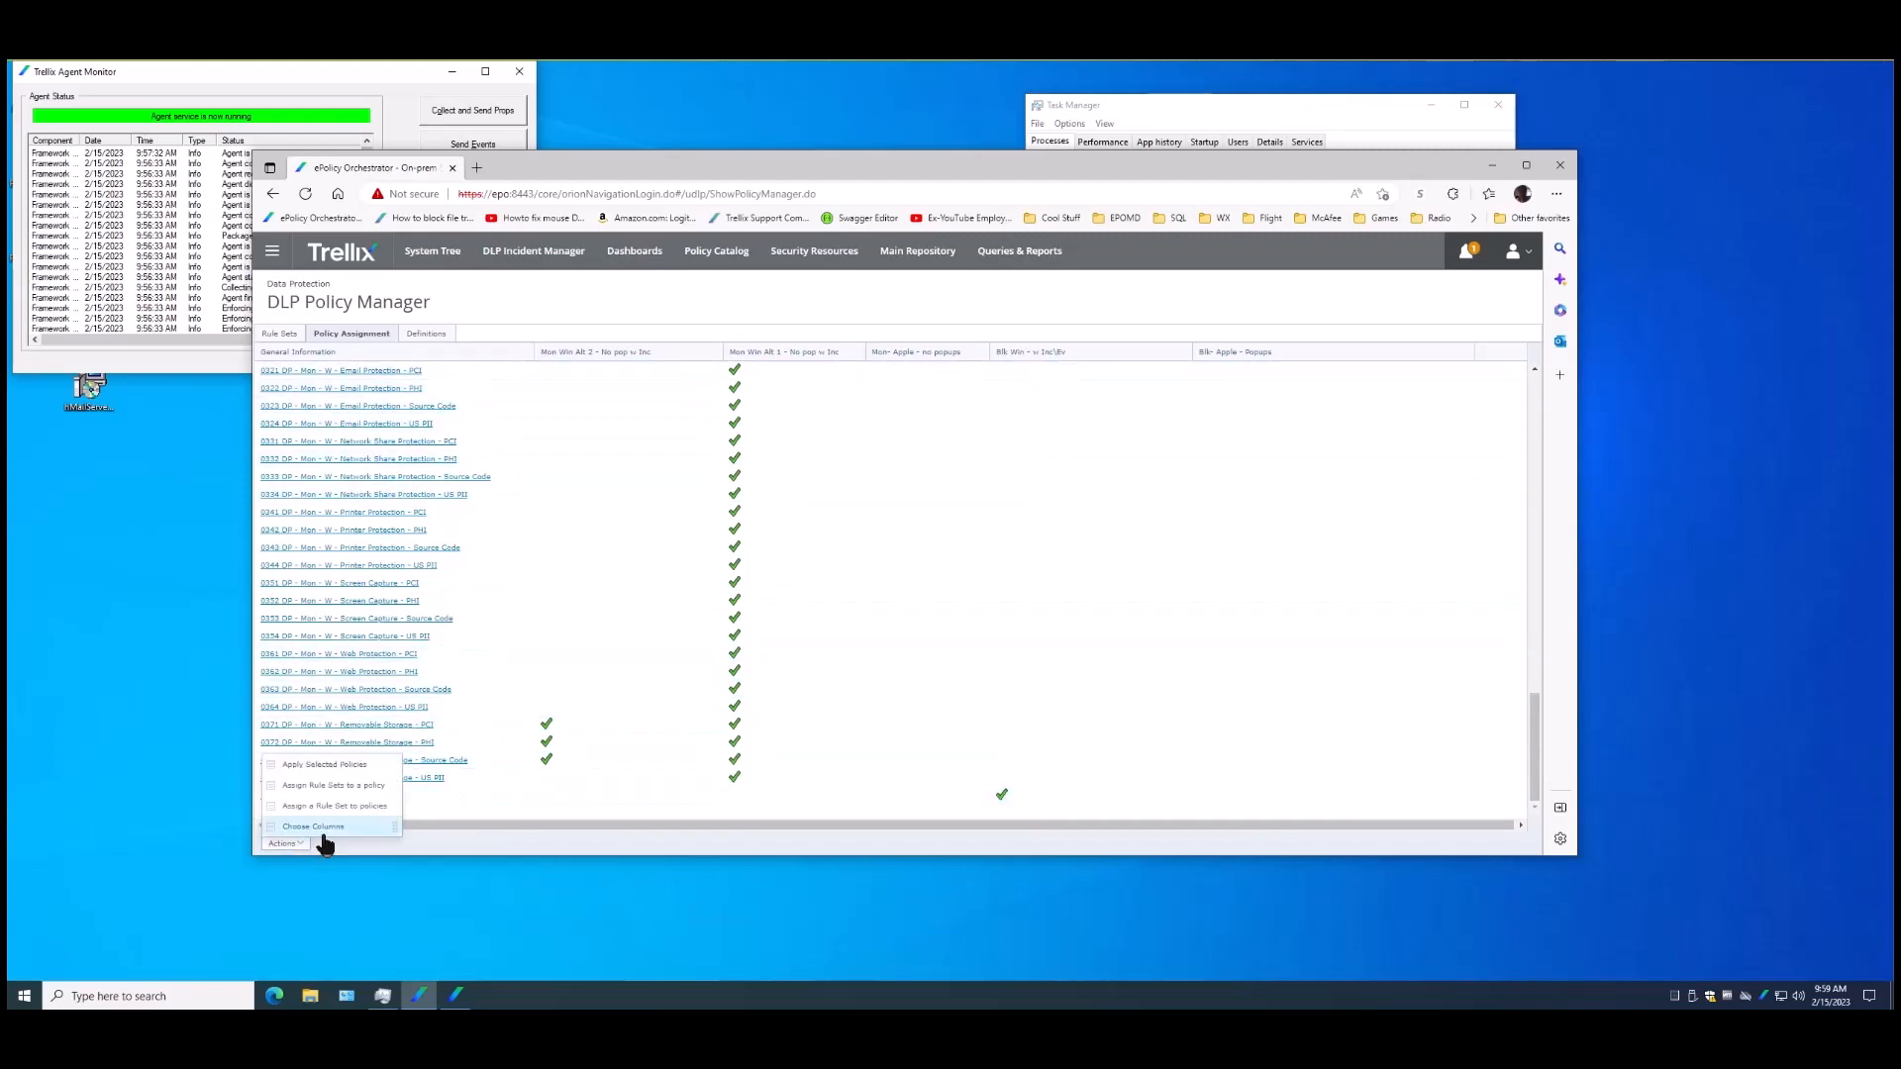
{"action": "left_click", "coordinate": [358, 765]}
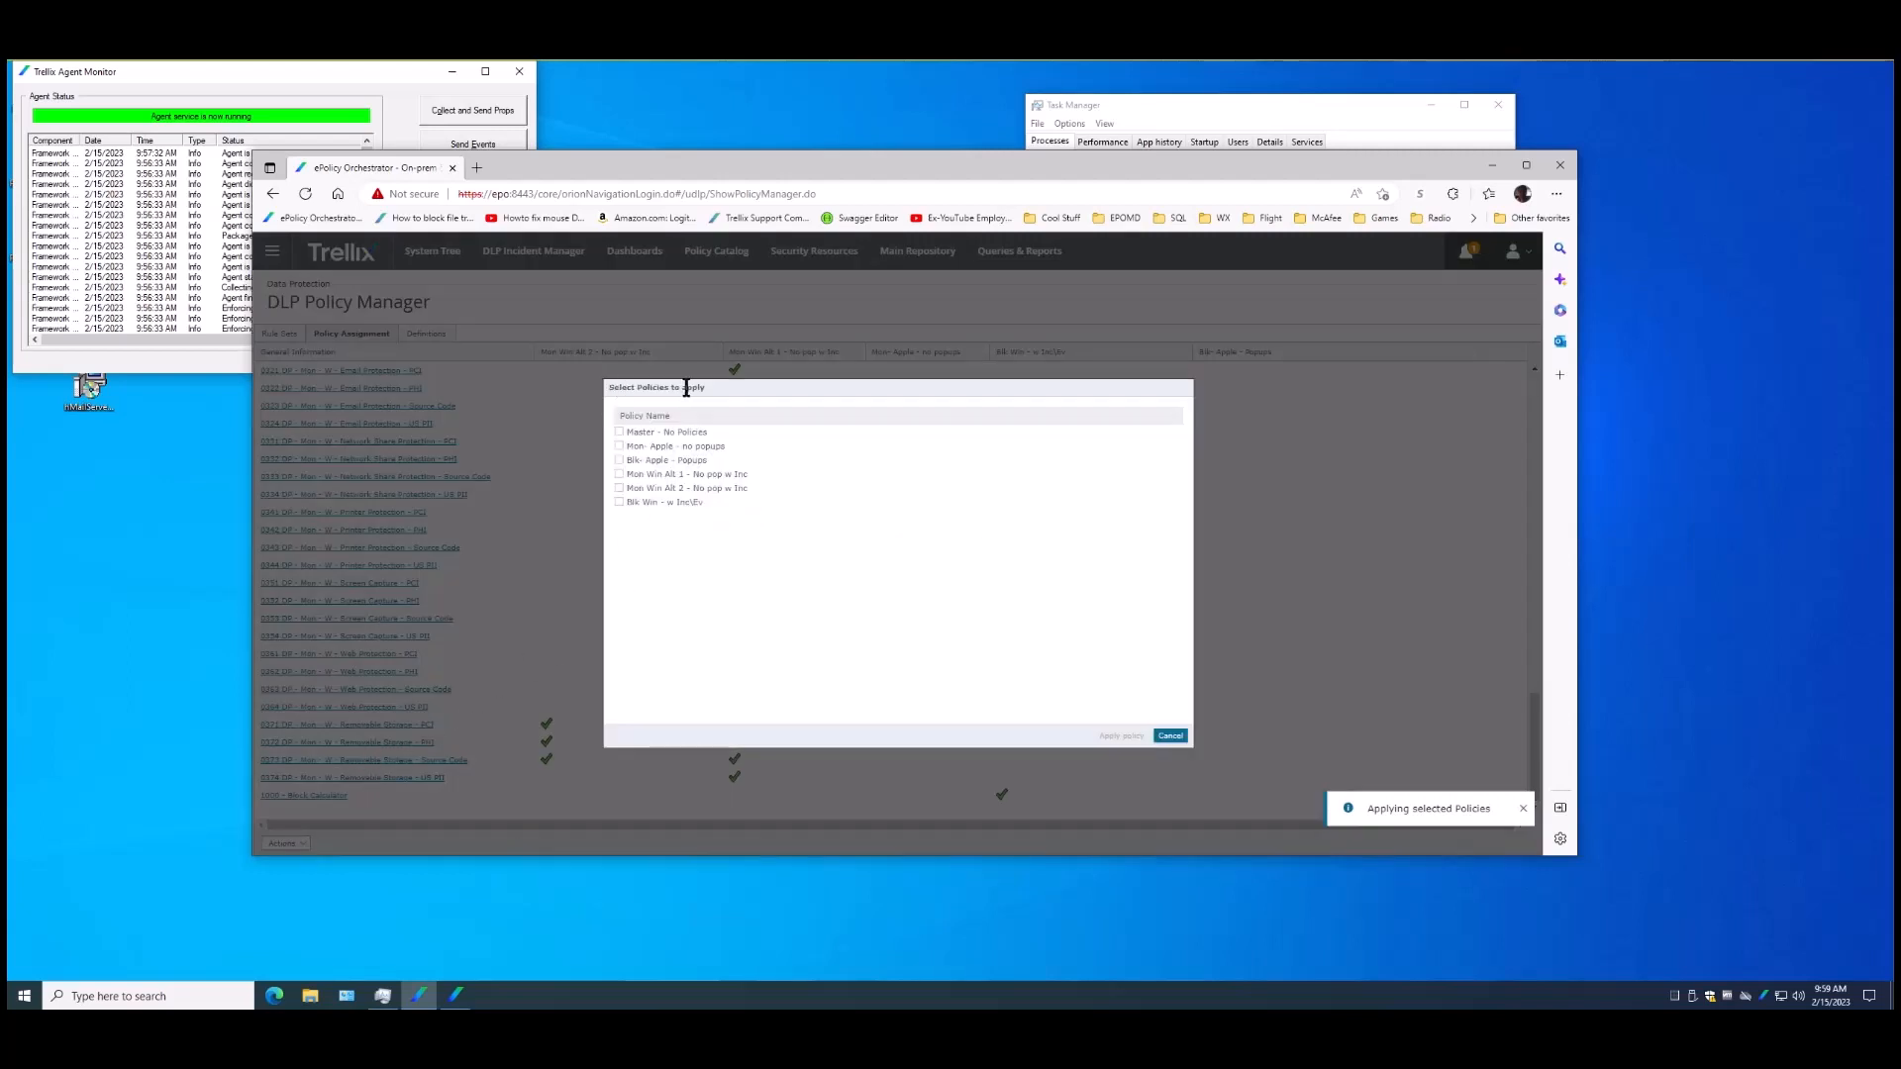
{"action": "left_click", "coordinate": [619, 503]}
{"action": "left_click", "coordinate": [1119, 736]}
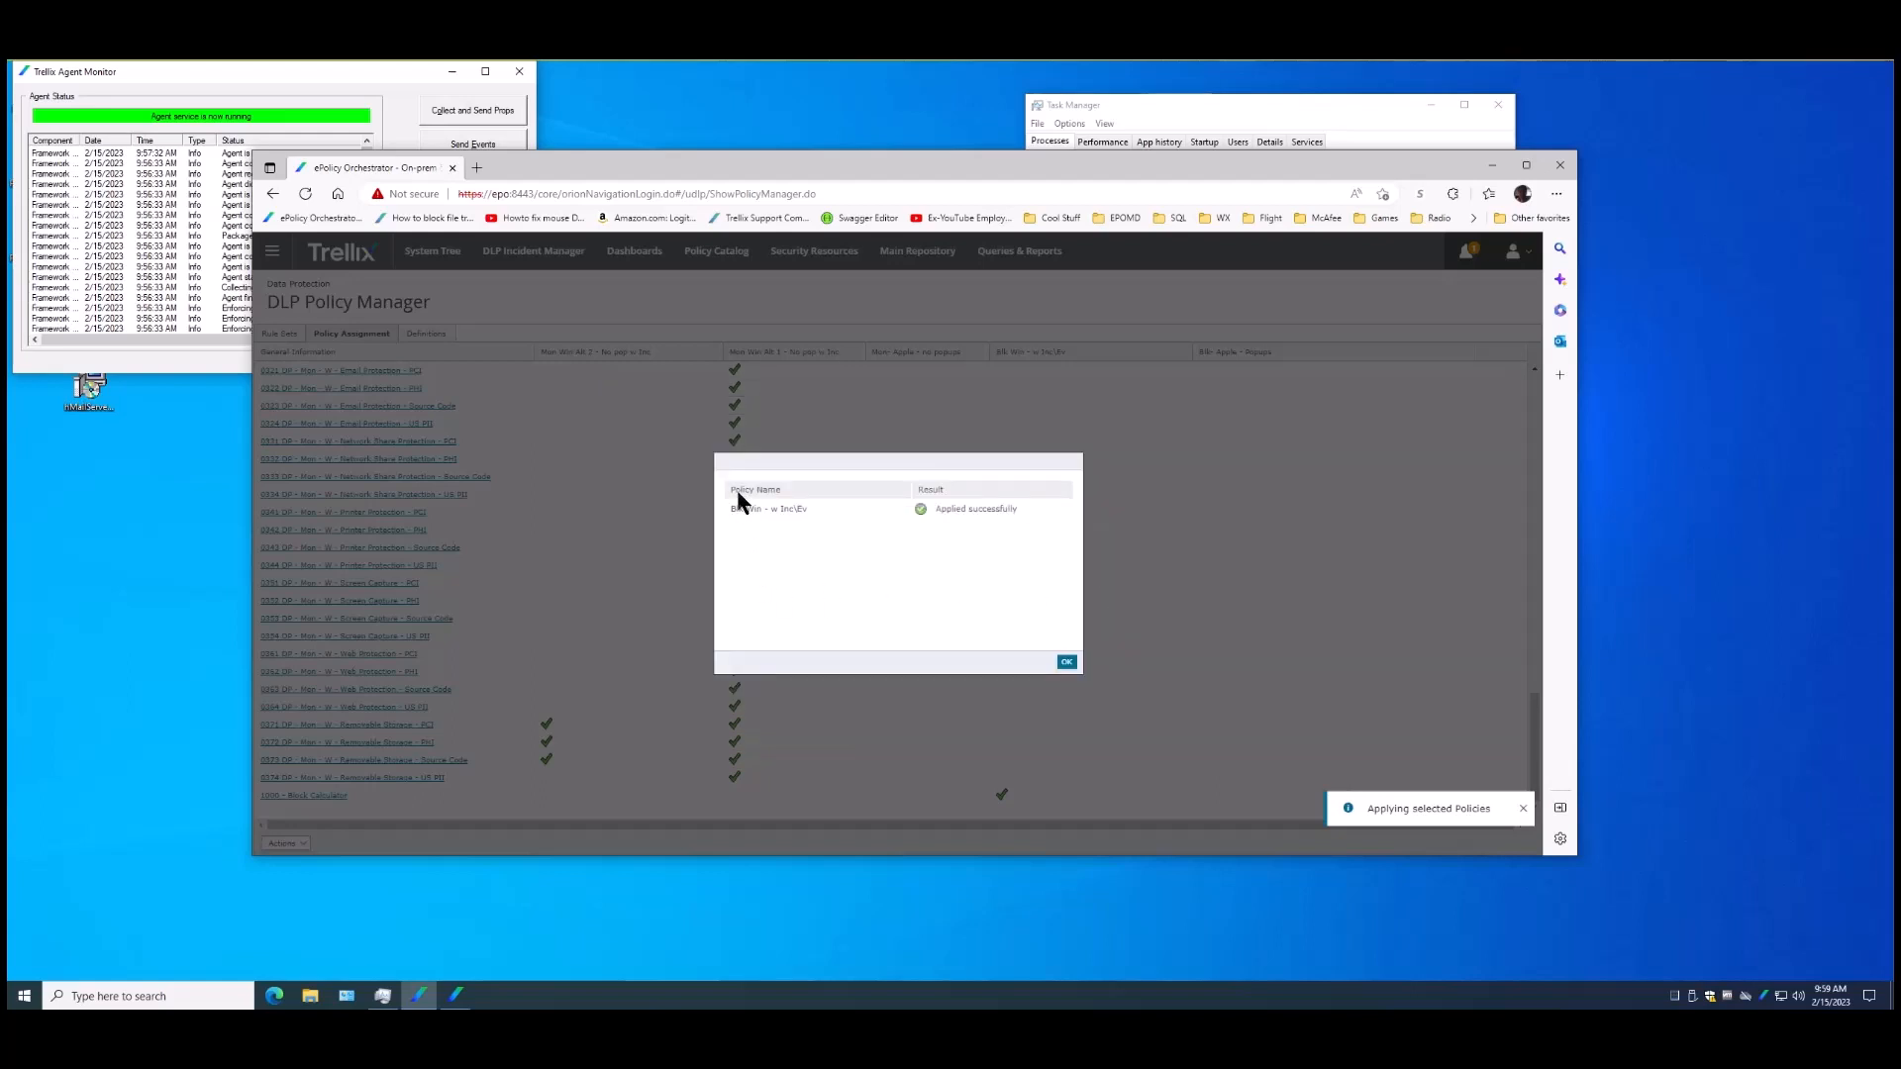
{"action": "left_click", "coordinate": [1067, 662]}
Minimize the policy console and have Trellix Agent Monitor check for new policies
{"action": "left_click_drag", "start_coordinate": [1534, 735], "coordinate": [1563, 342]}
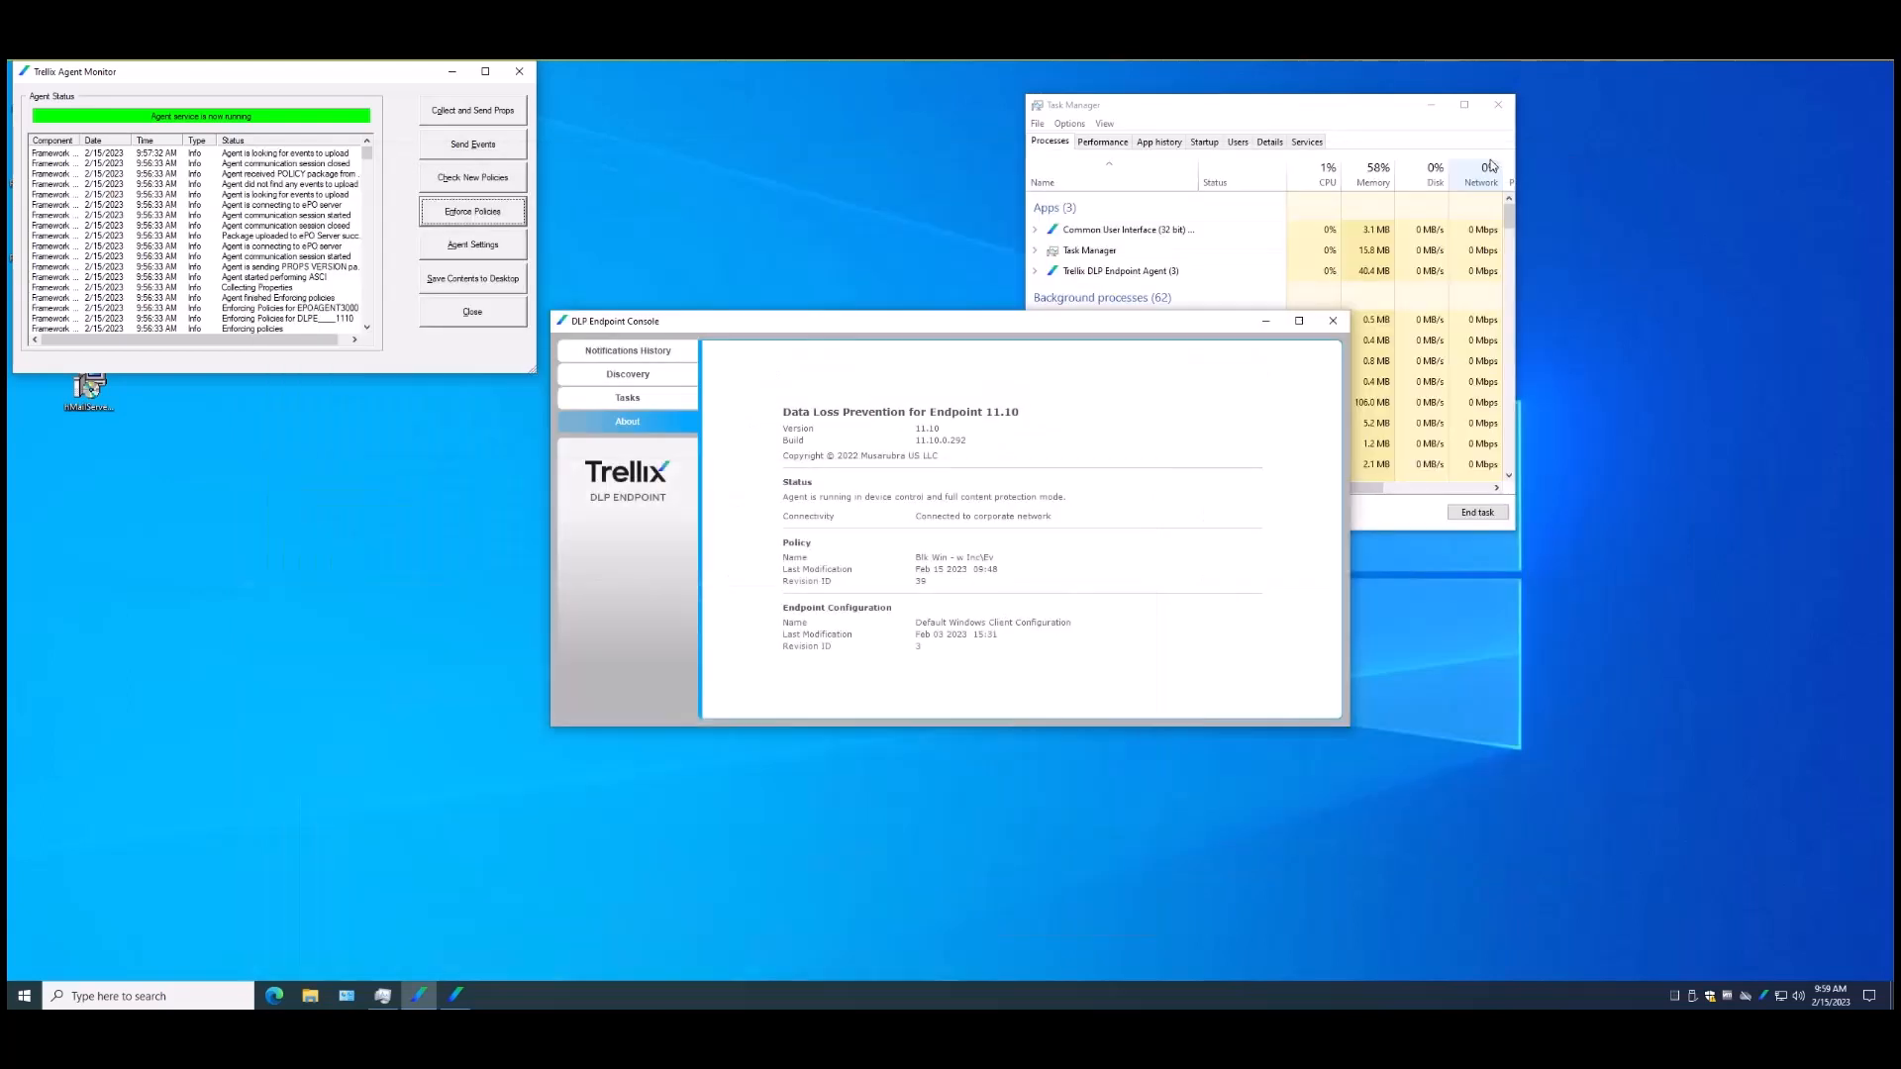
{"action": "left_click", "coordinate": [1491, 165]}
{"action": "left_click", "coordinate": [493, 180]}
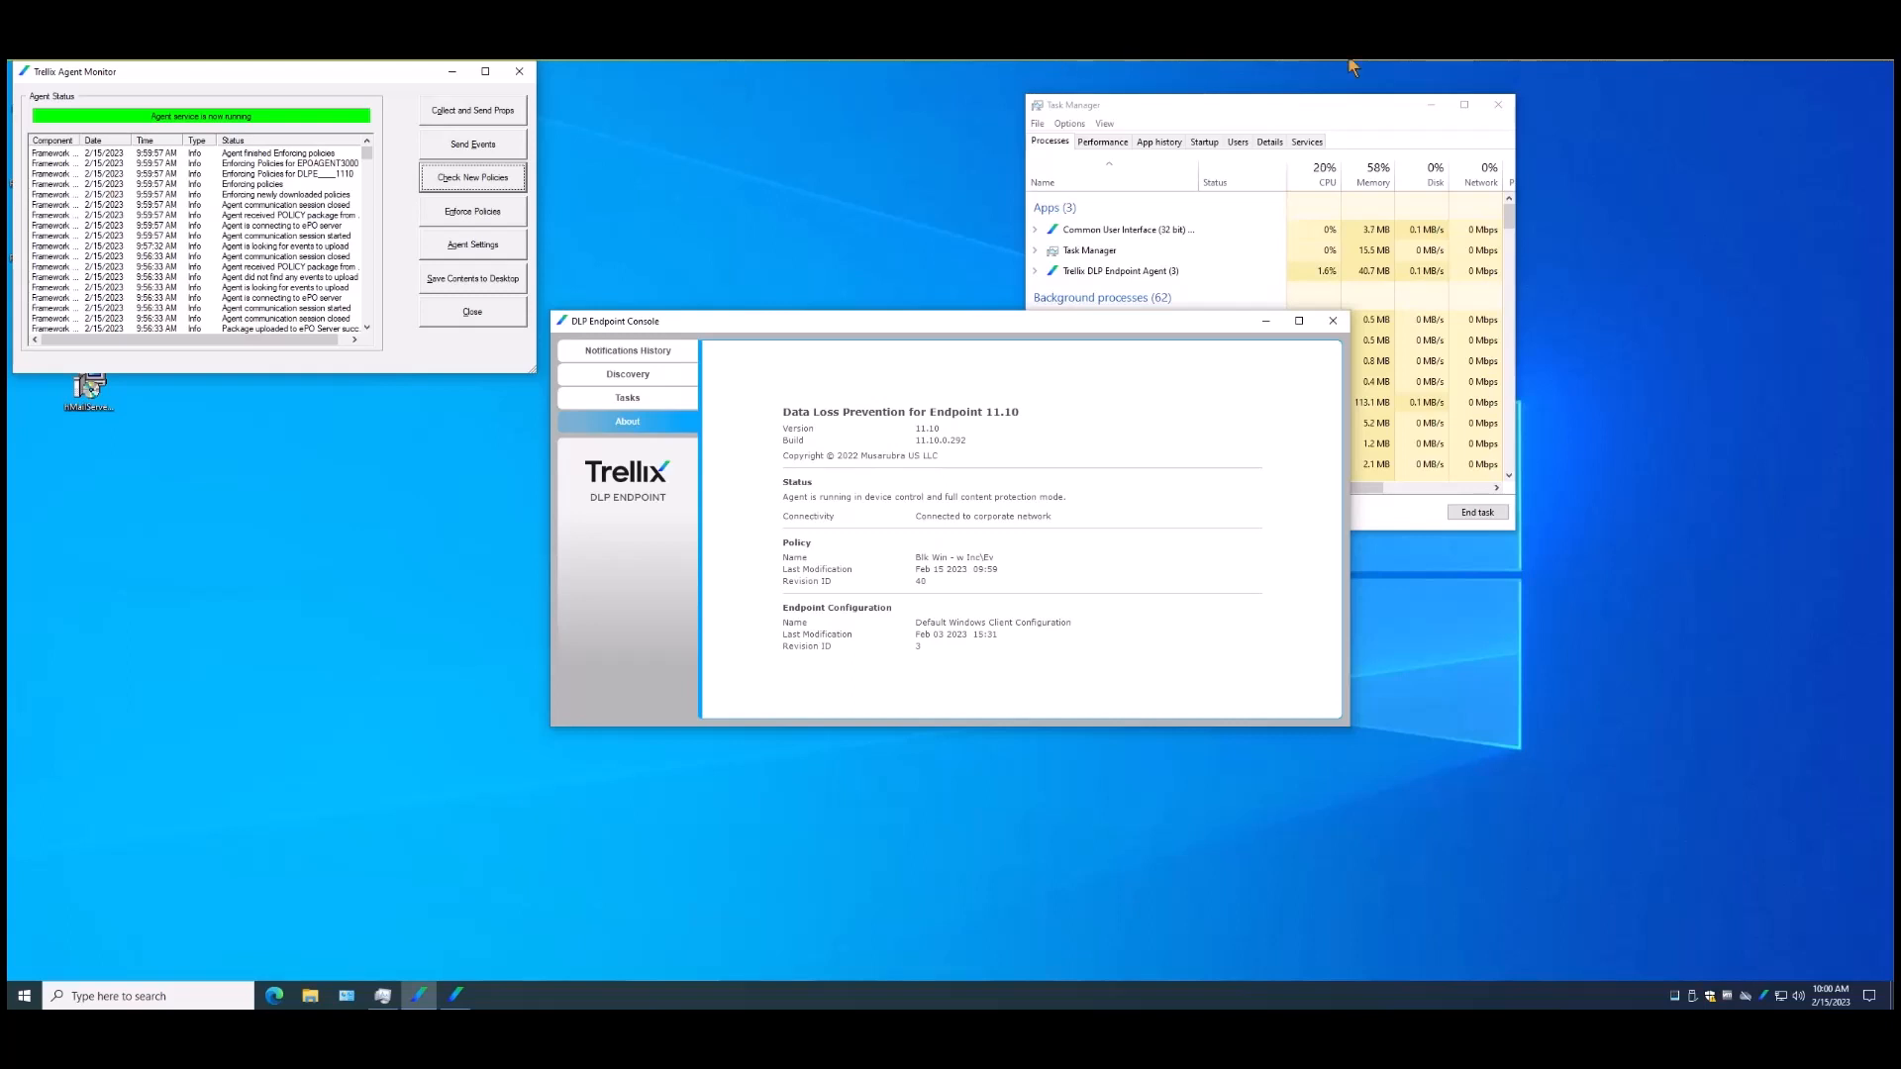
Close Task Manager and launch the Windows Calculator by running calc to test the rule
{"action": "left_click", "coordinate": [1498, 104]}
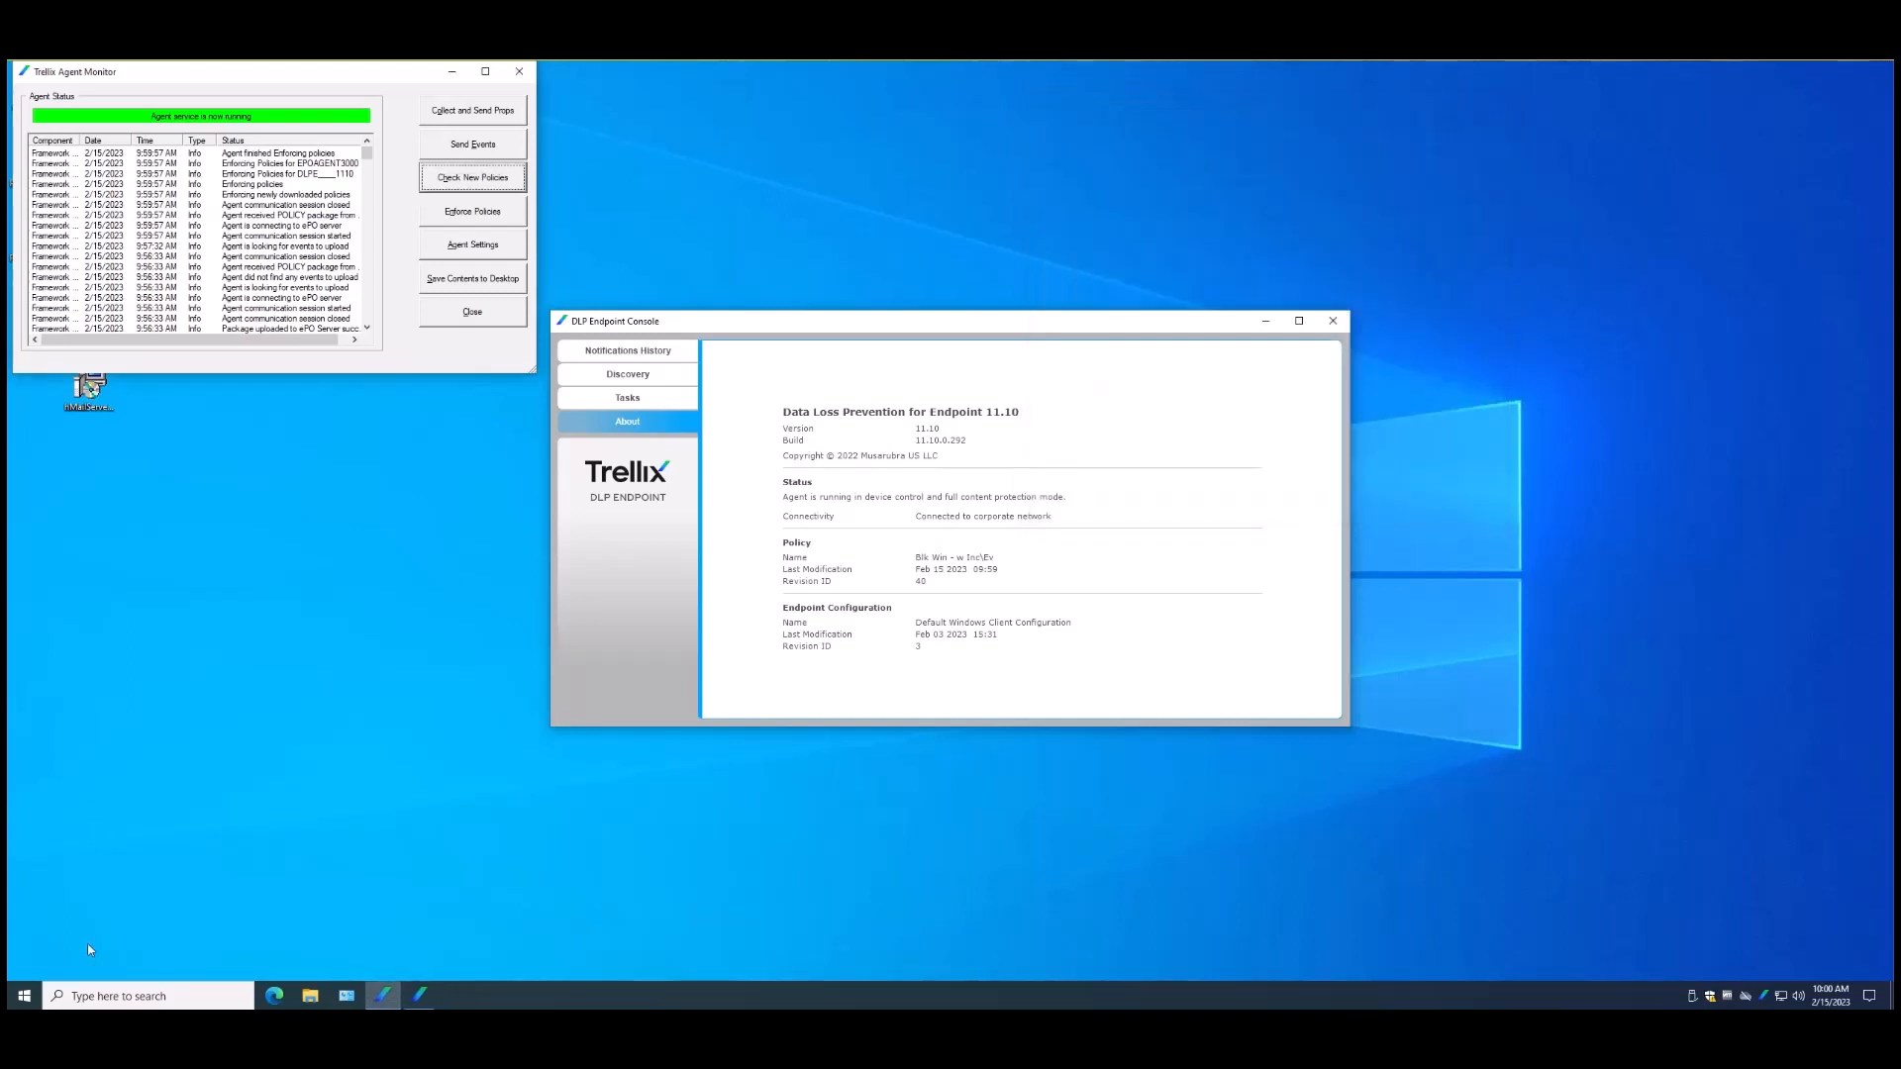
{"action": "right_click", "coordinate": [24, 995]}
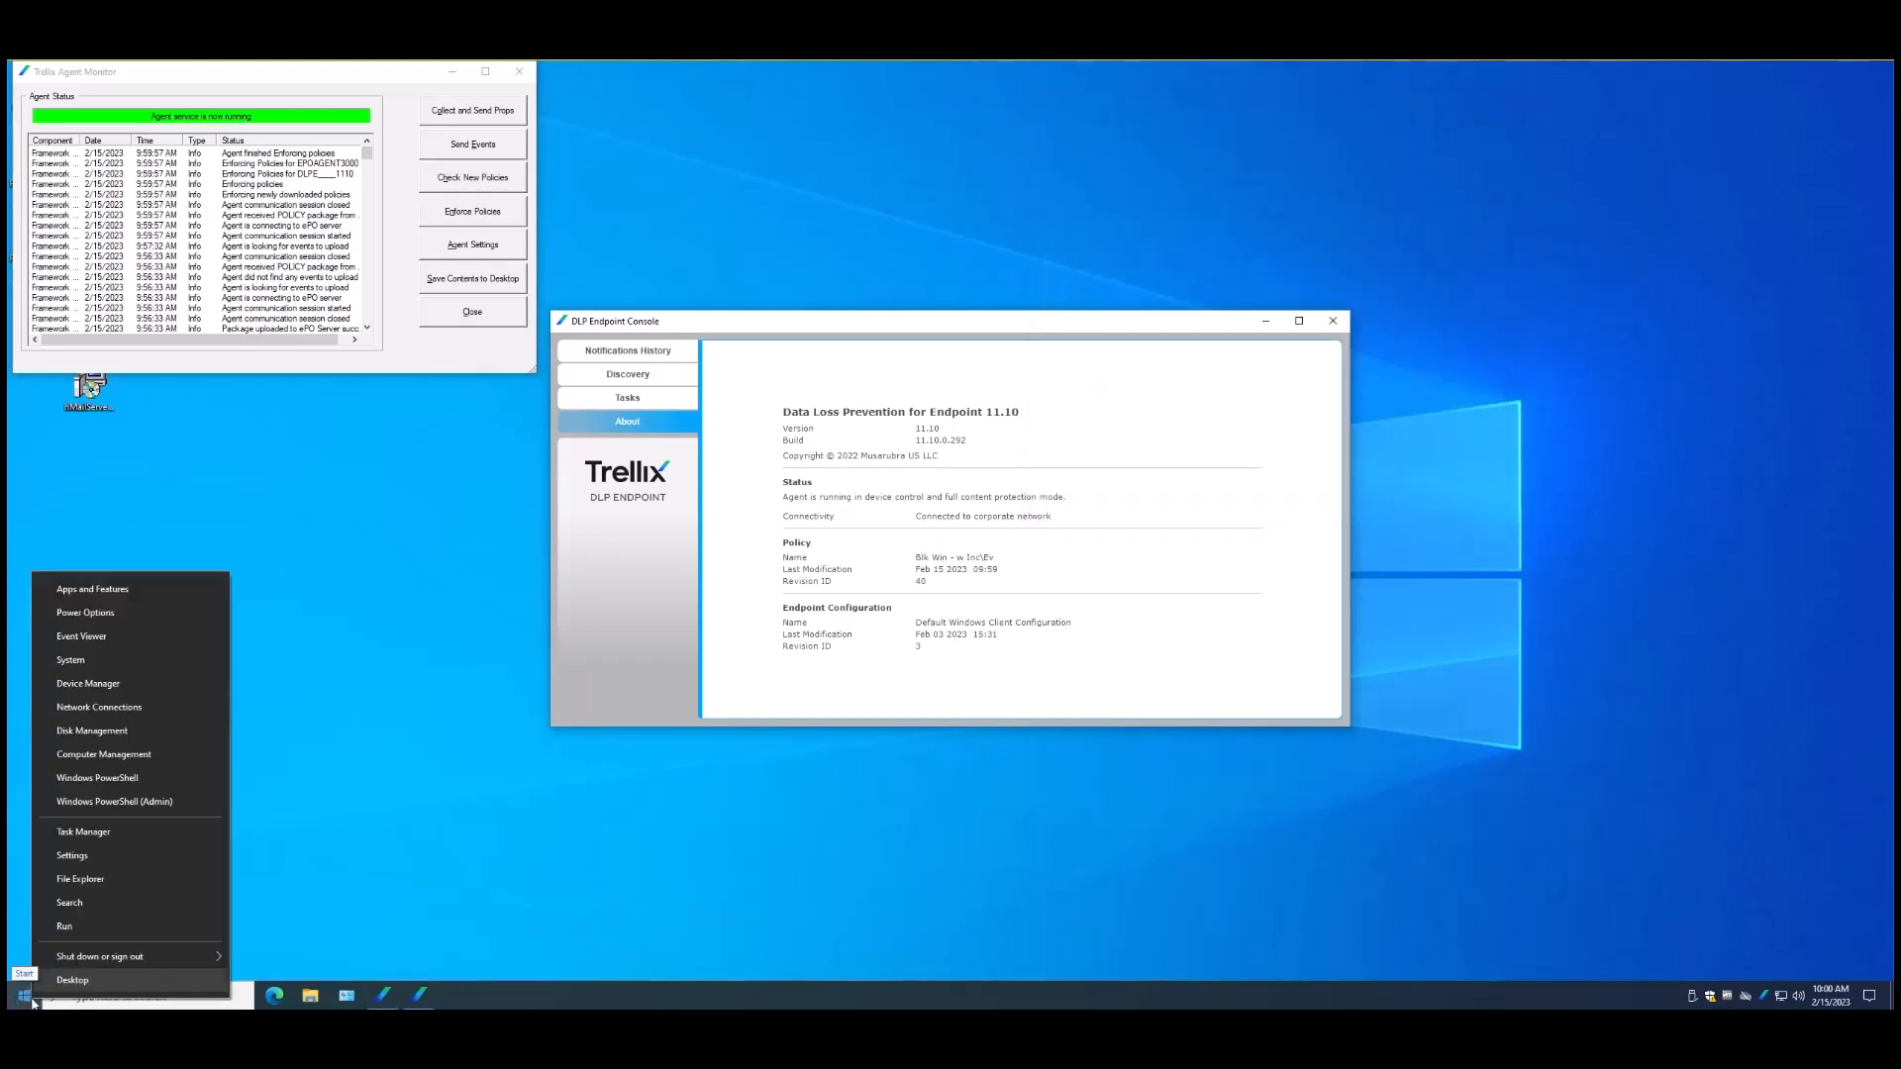
{"action": "left_click", "coordinate": [105, 928]}
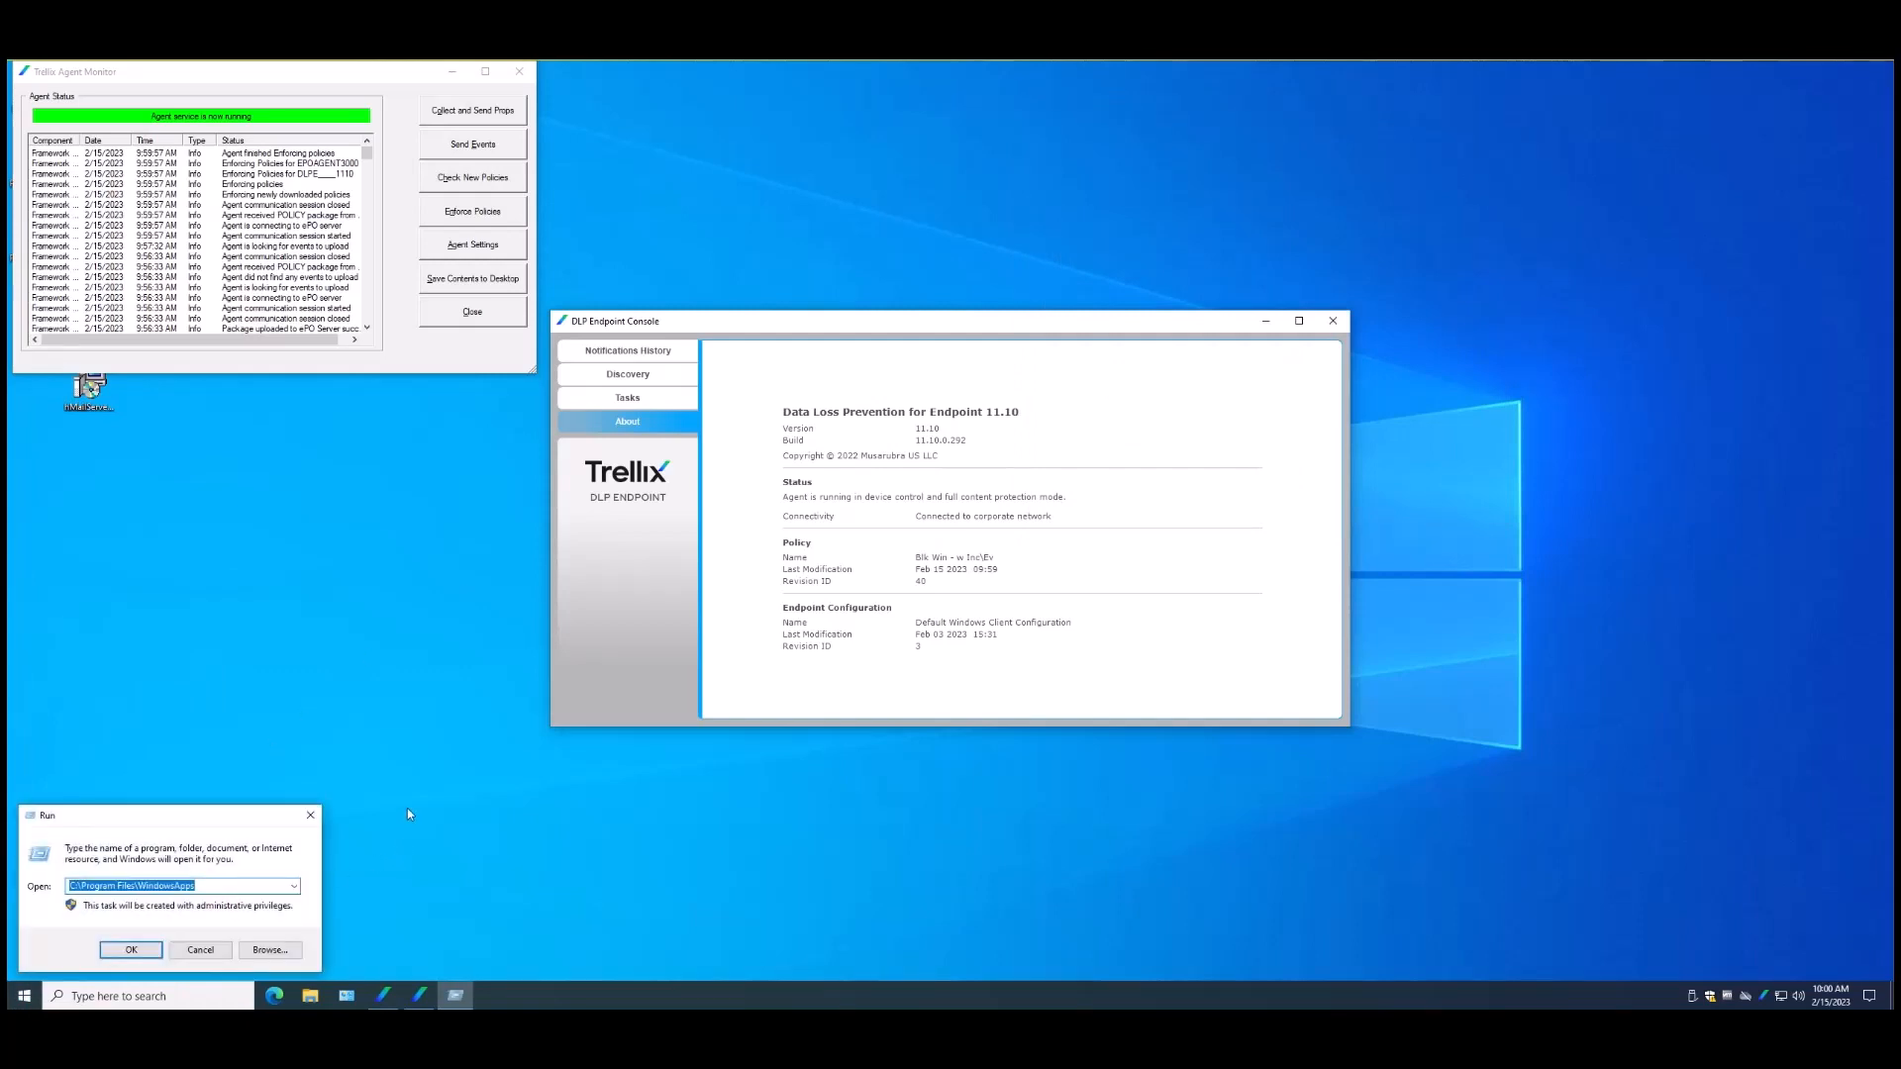
{"action": "type", "text": "calc"}
{"action": "key", "text": "Return"}
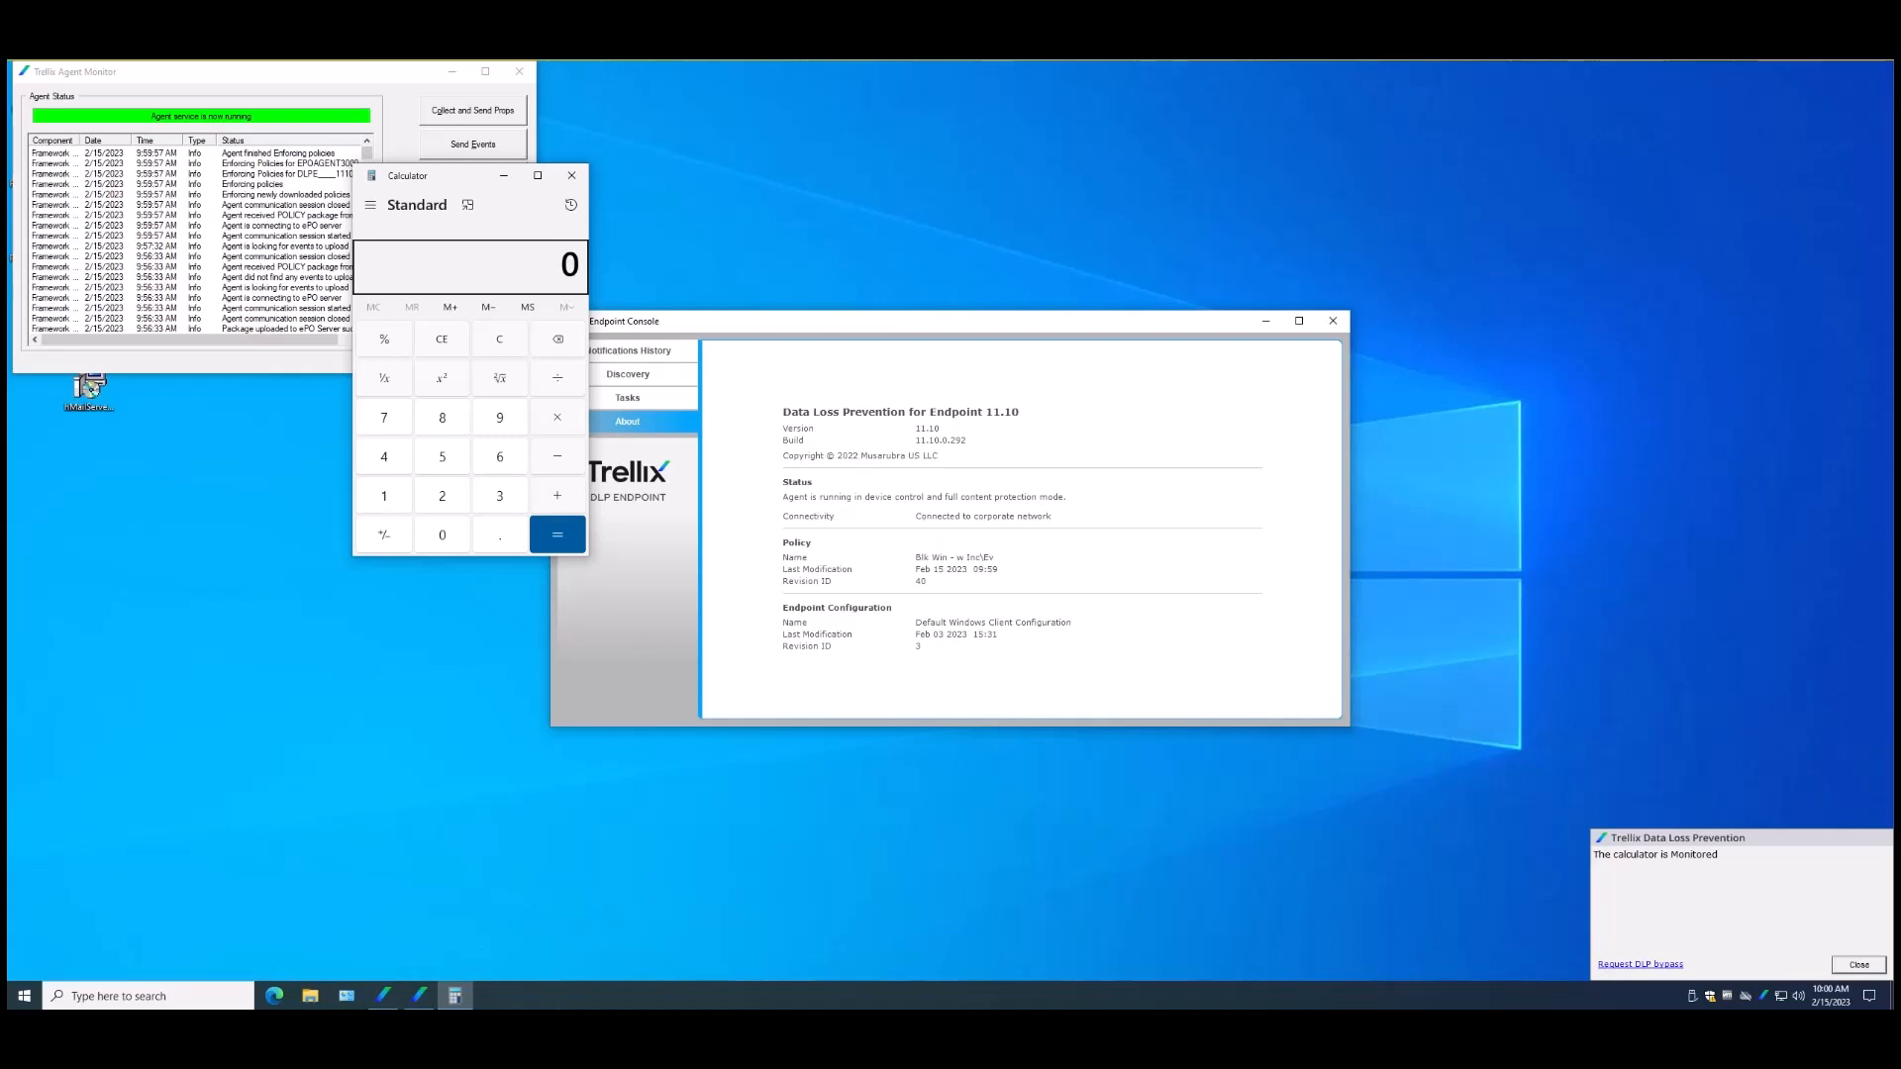
In ePolicy Orchestrator, set the Calculator Block Rule's action on the corporate network to Block, save the rule, and close the rule set
{"action": "key", "text": "alt+Tab"}
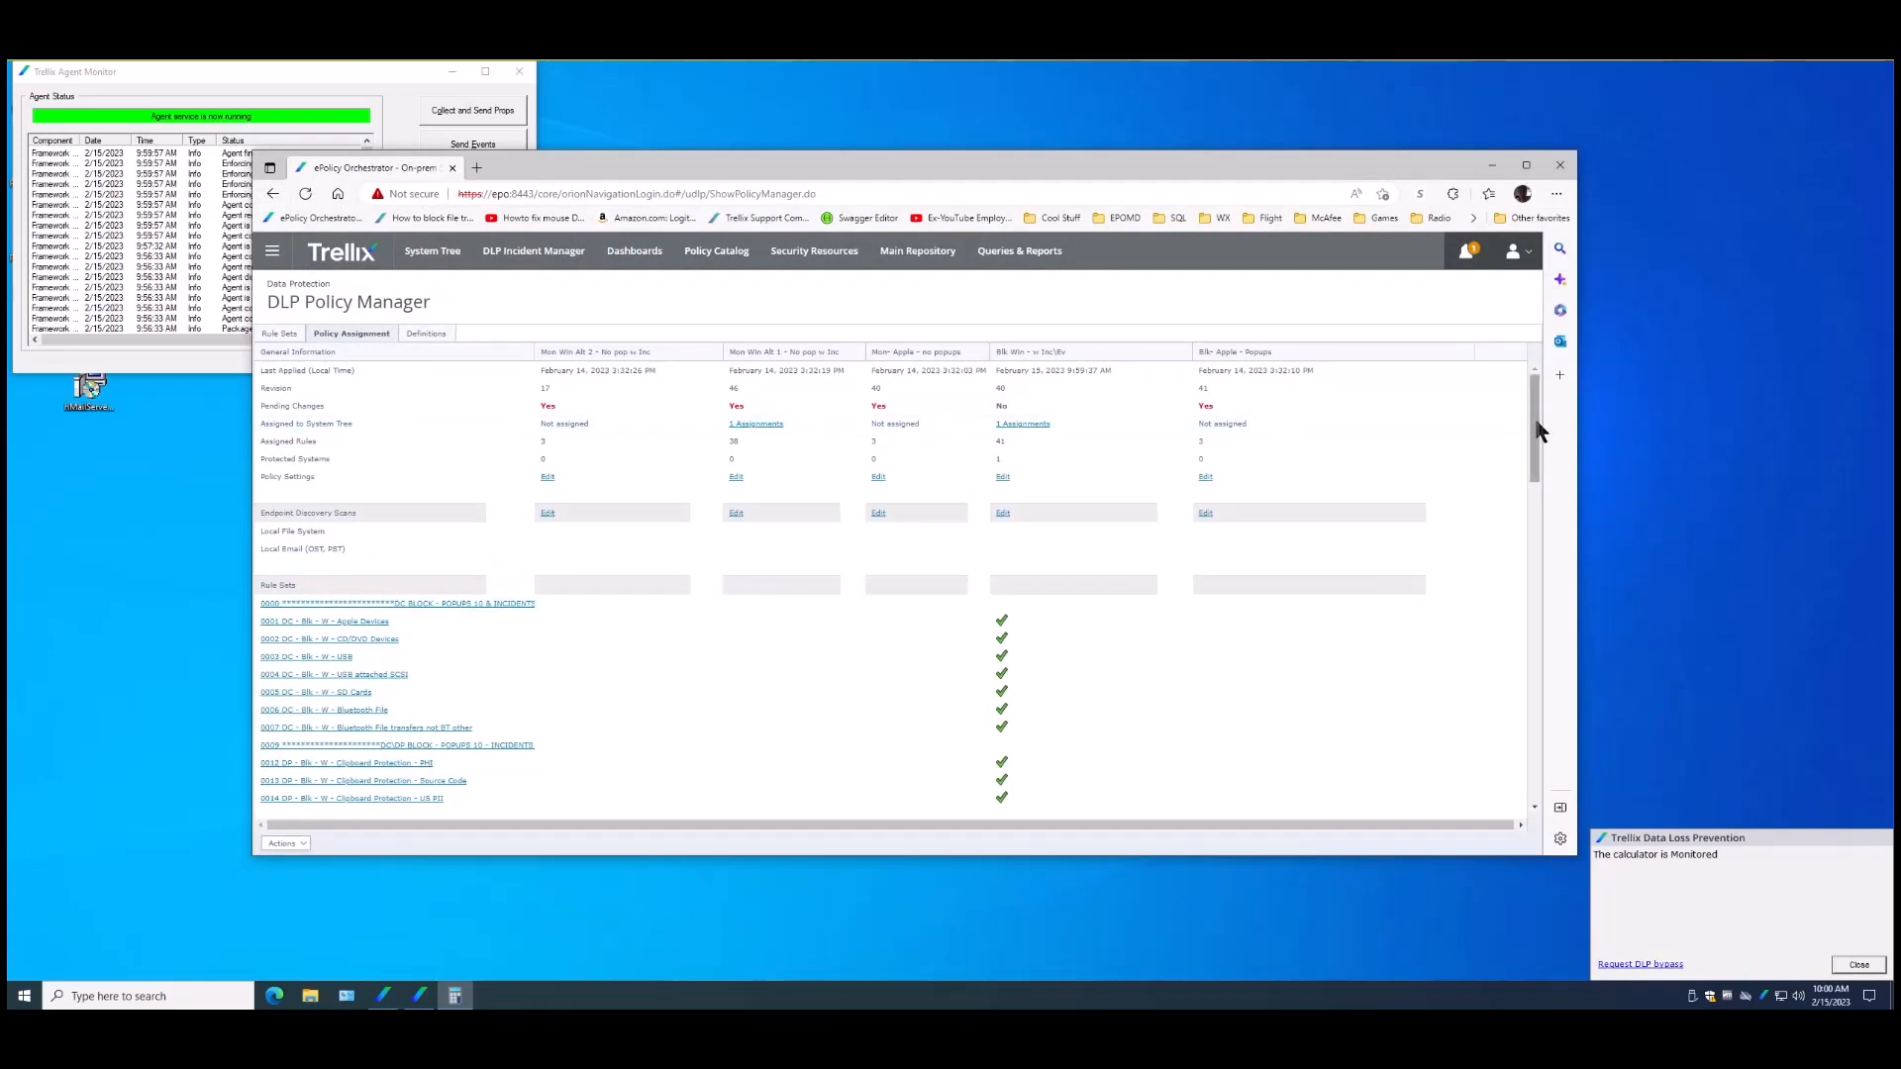
{"action": "left_click_drag", "start_coordinate": [1535, 440], "coordinate": [1525, 812]}
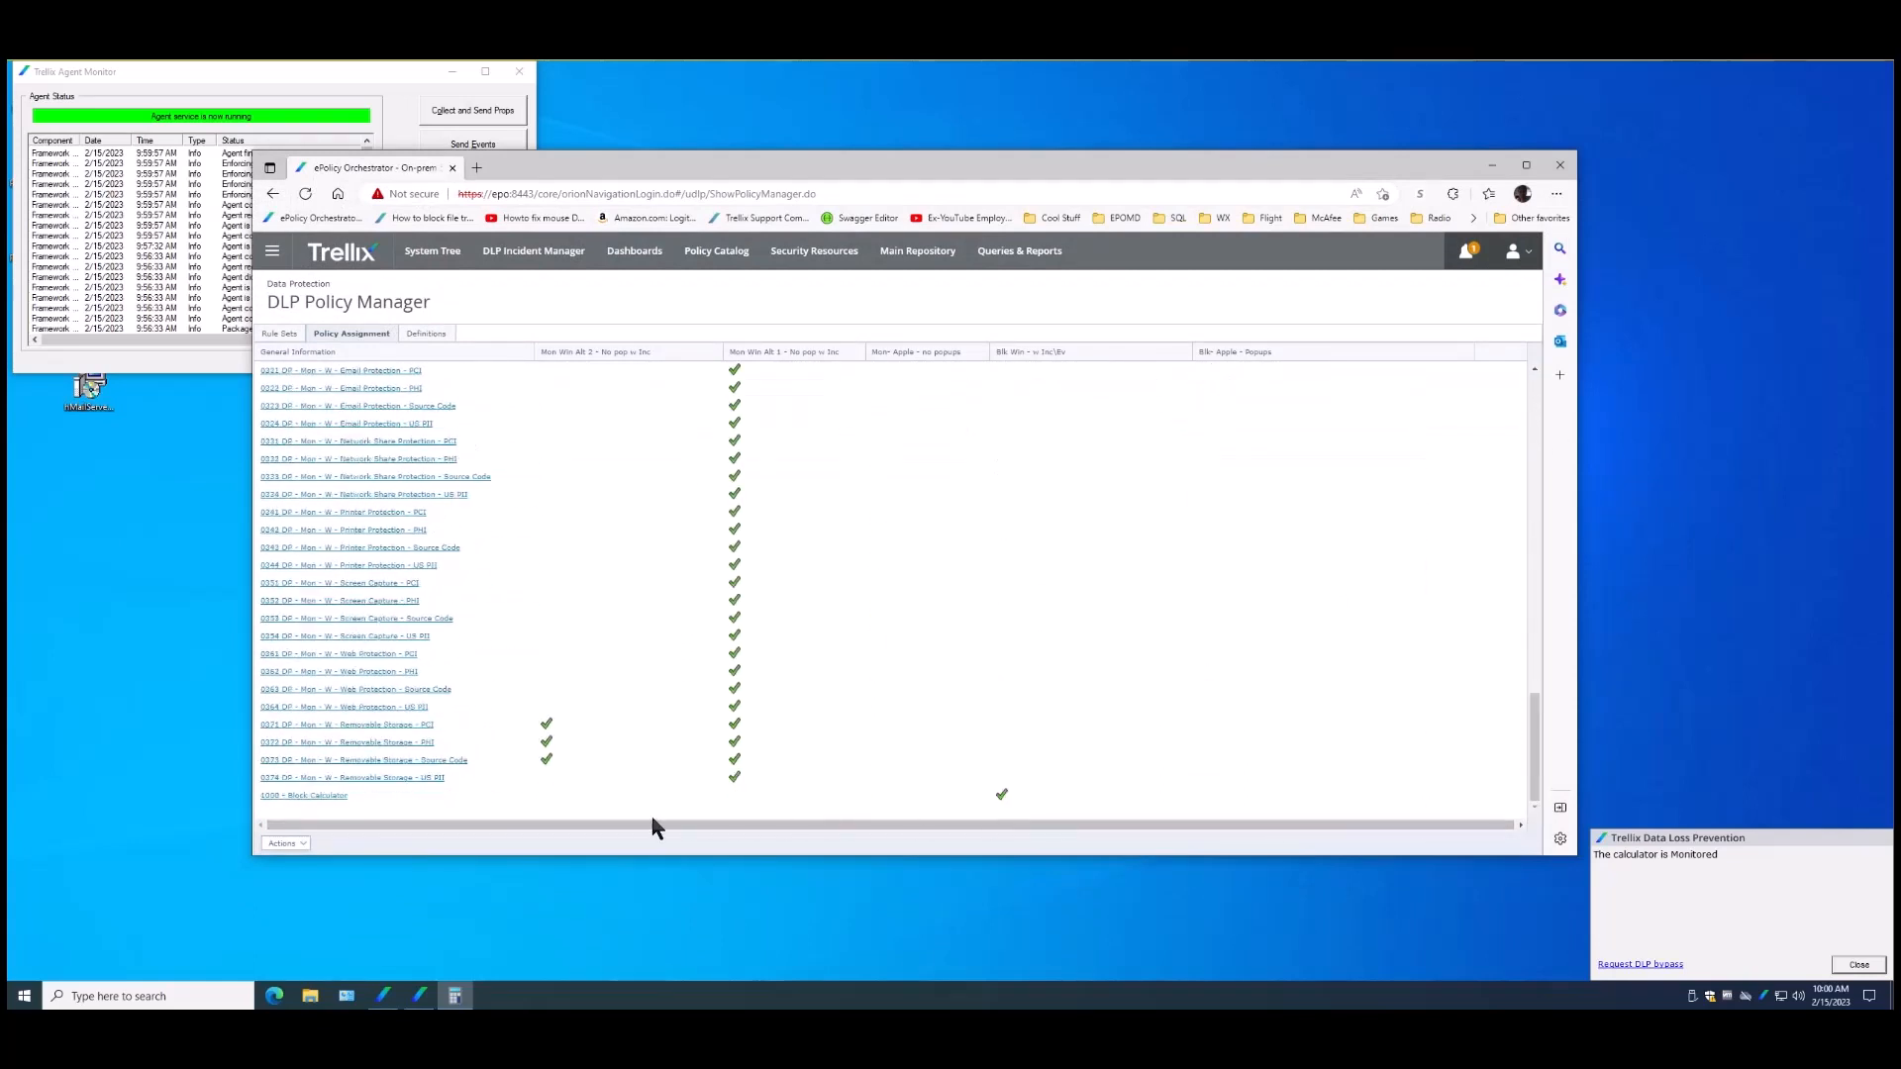
{"action": "left_click", "coordinate": [309, 797]}
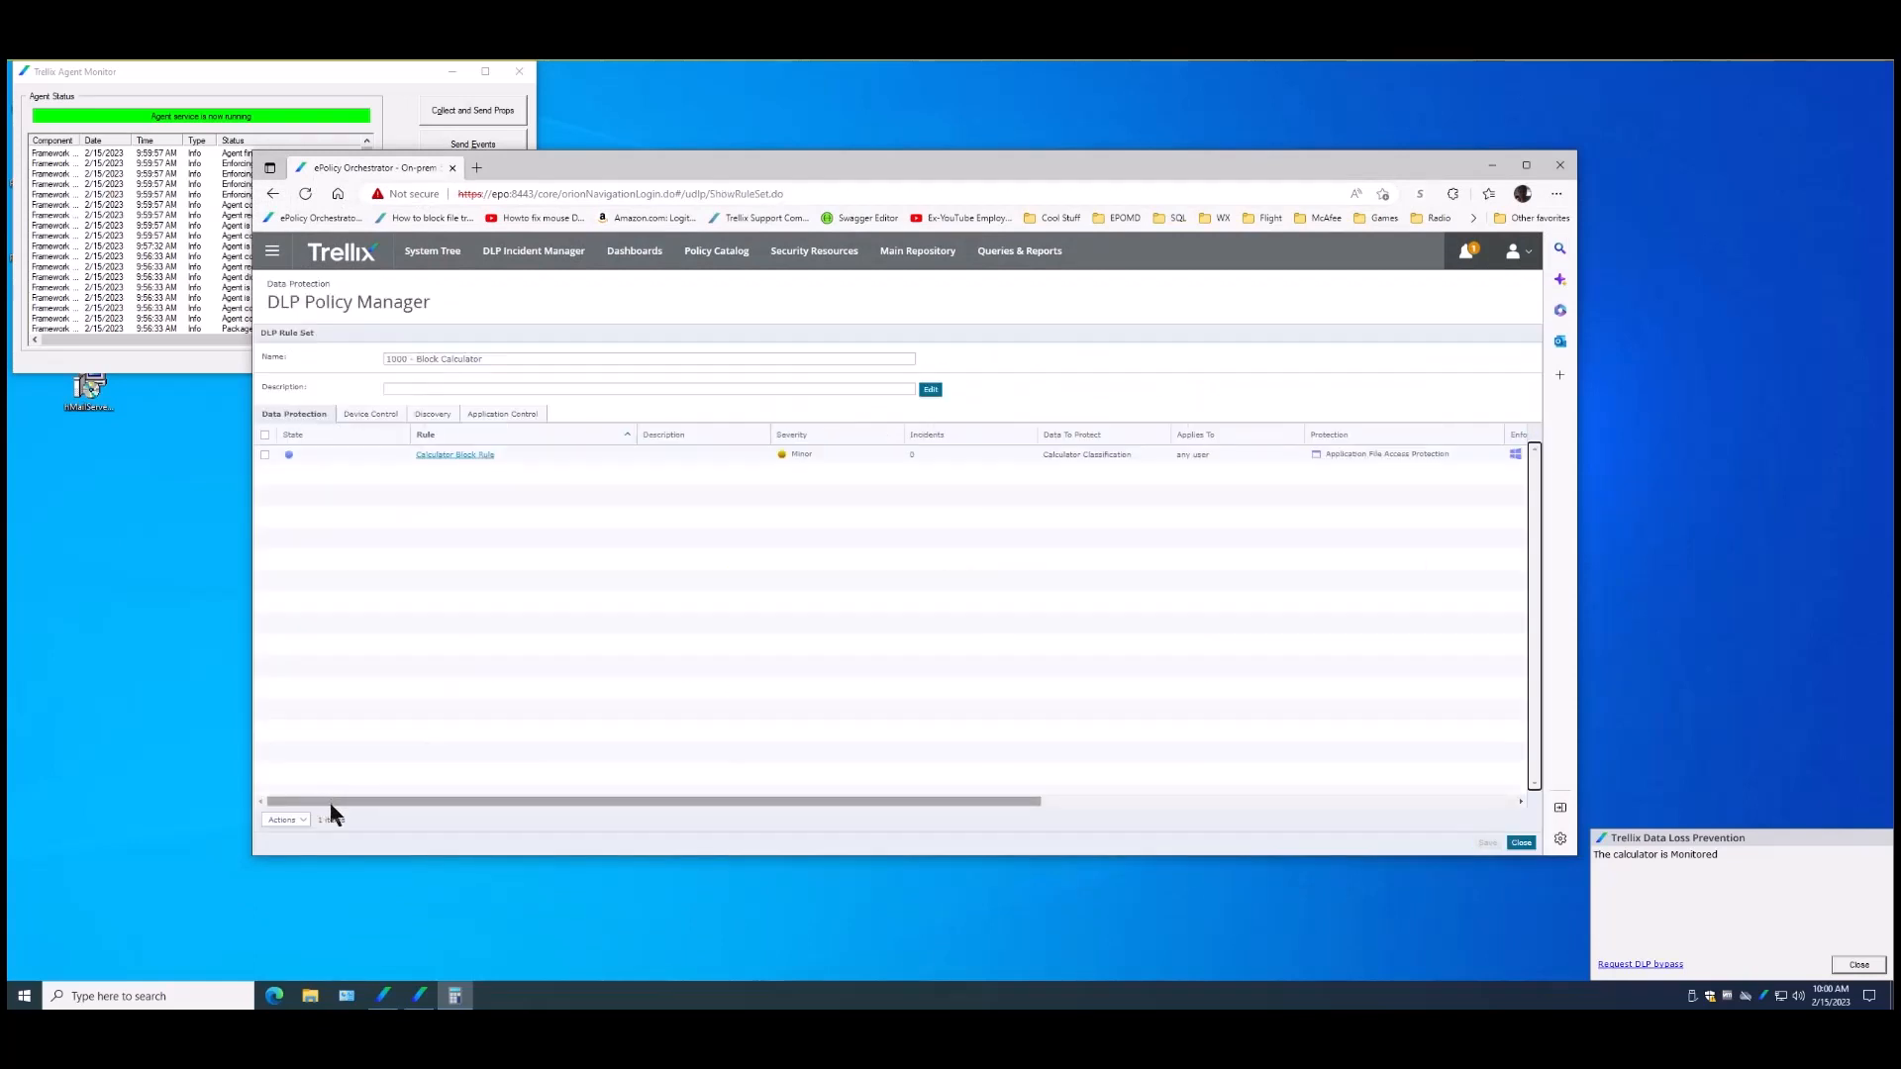
{"action": "left_click", "coordinate": [457, 456]}
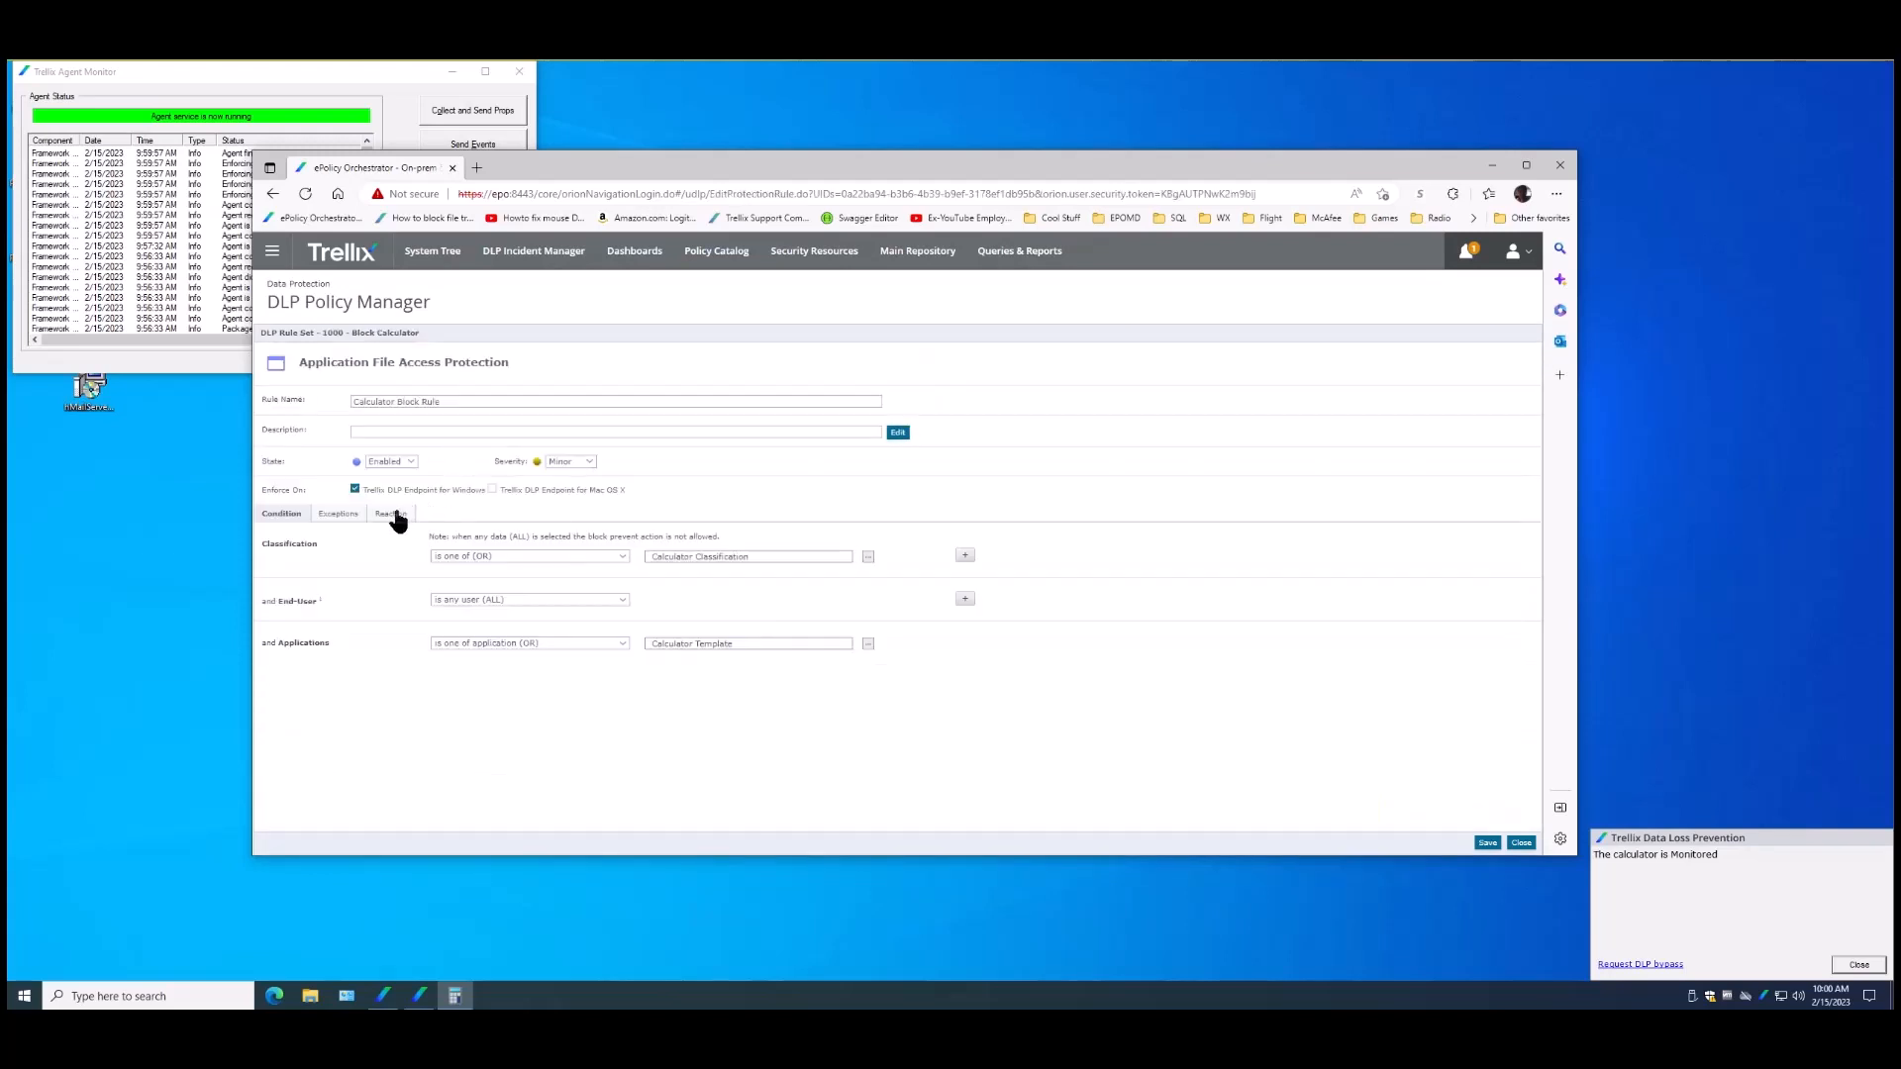
{"action": "left_click", "coordinate": [391, 515]}
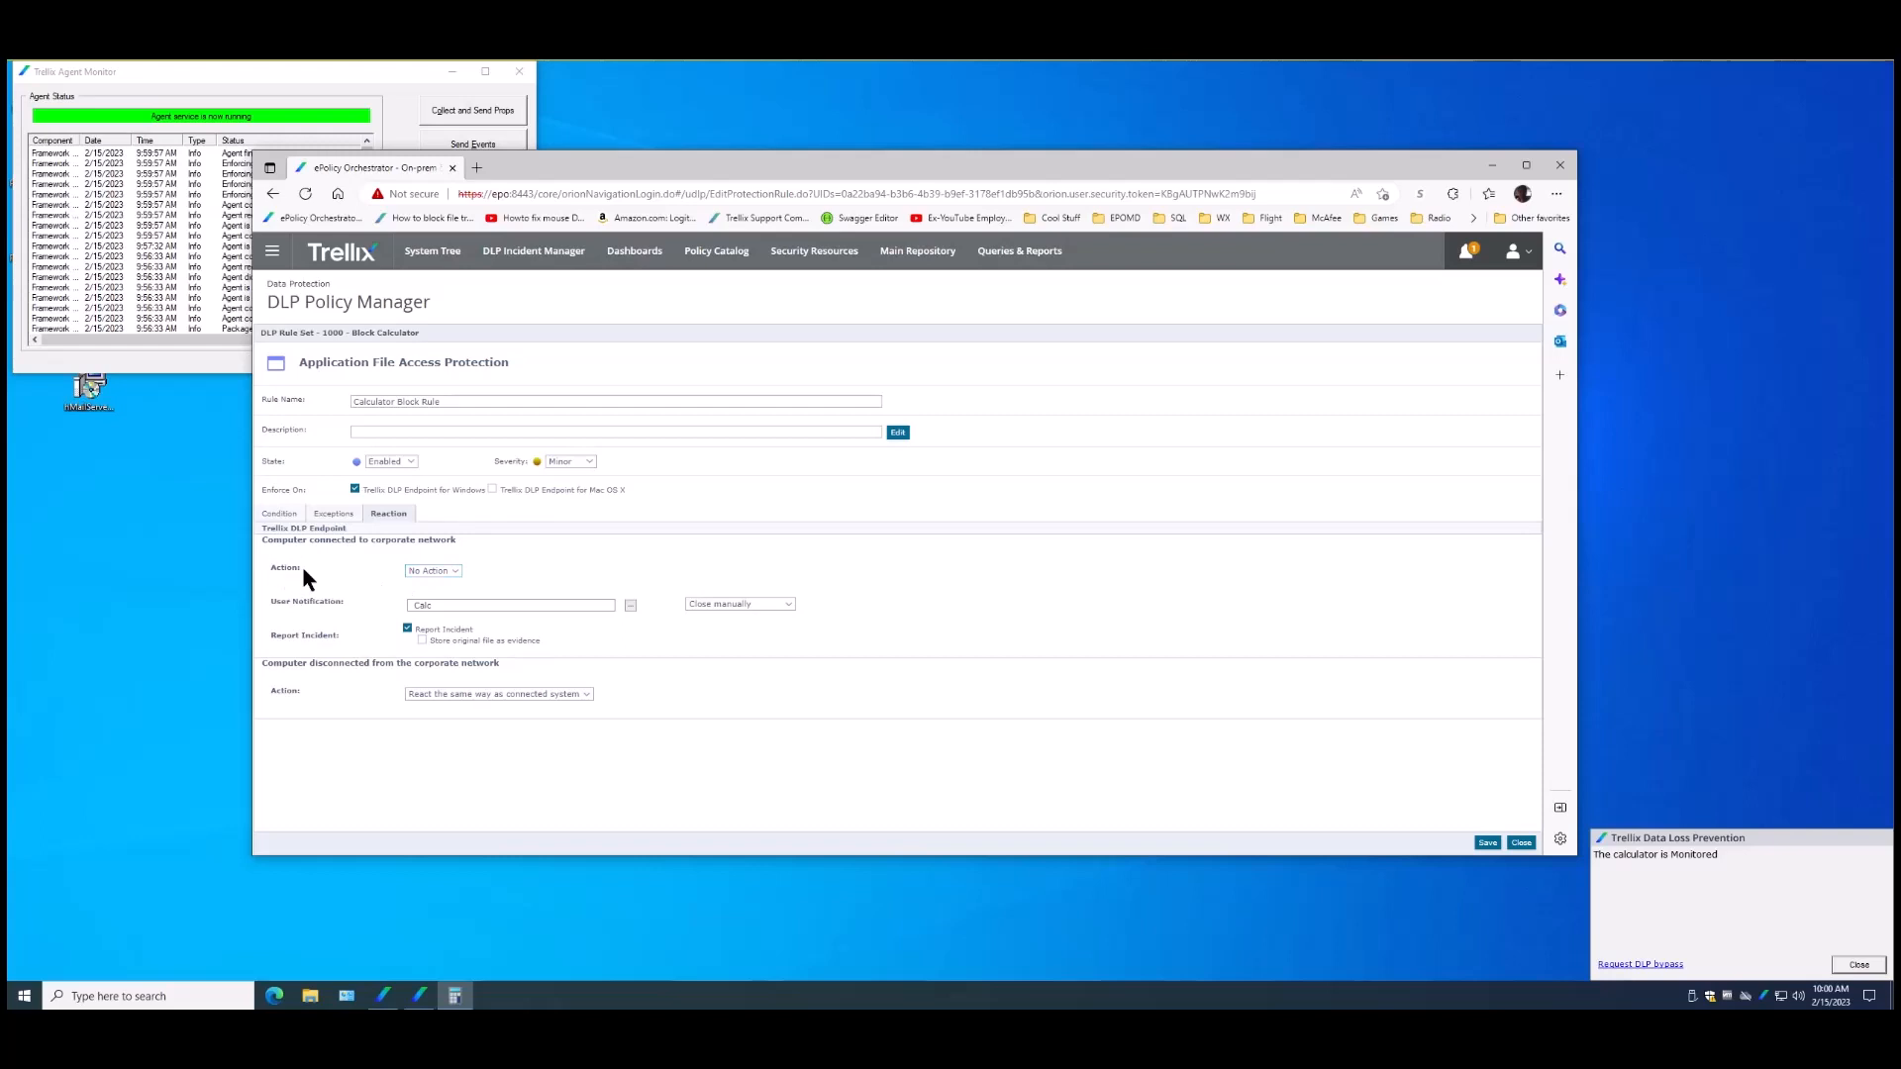
{"action": "left_click", "coordinate": [455, 571]}
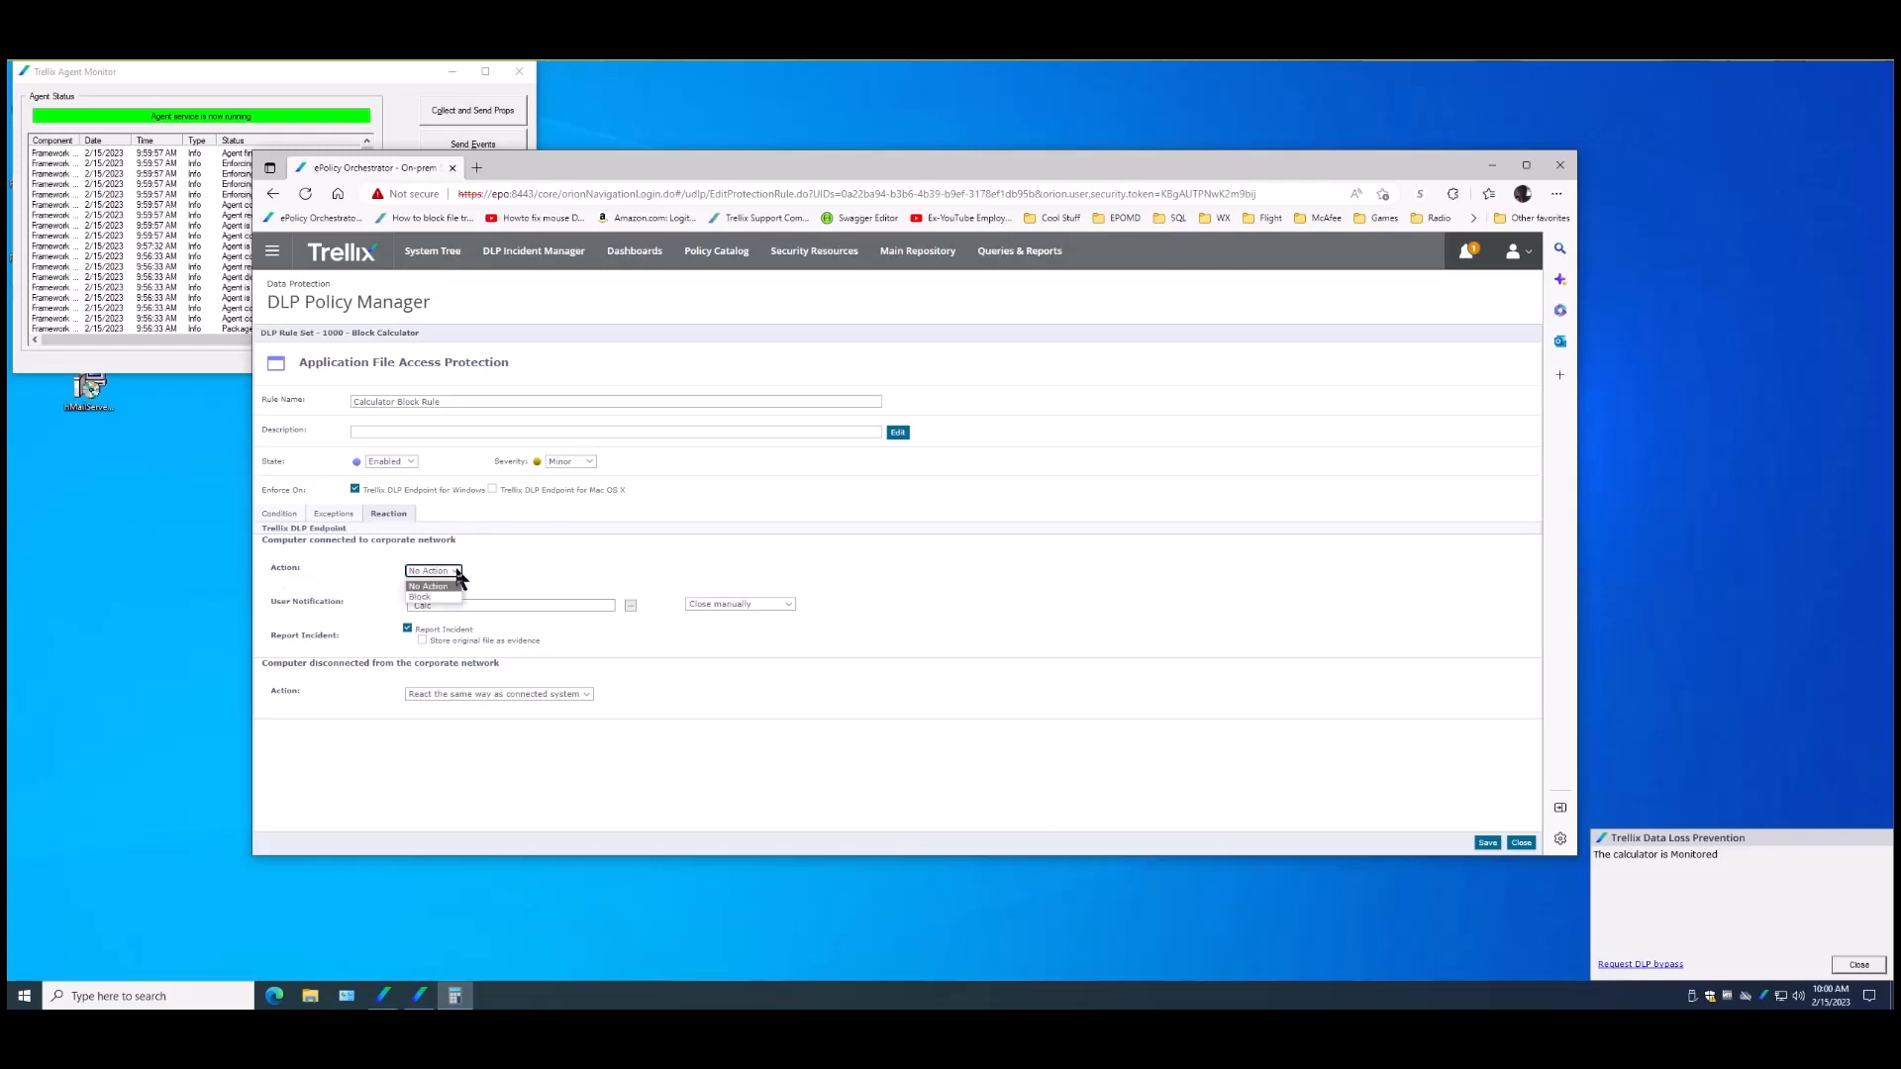
{"action": "left_click", "coordinate": [435, 600]}
{"action": "left_click", "coordinate": [1487, 842]}
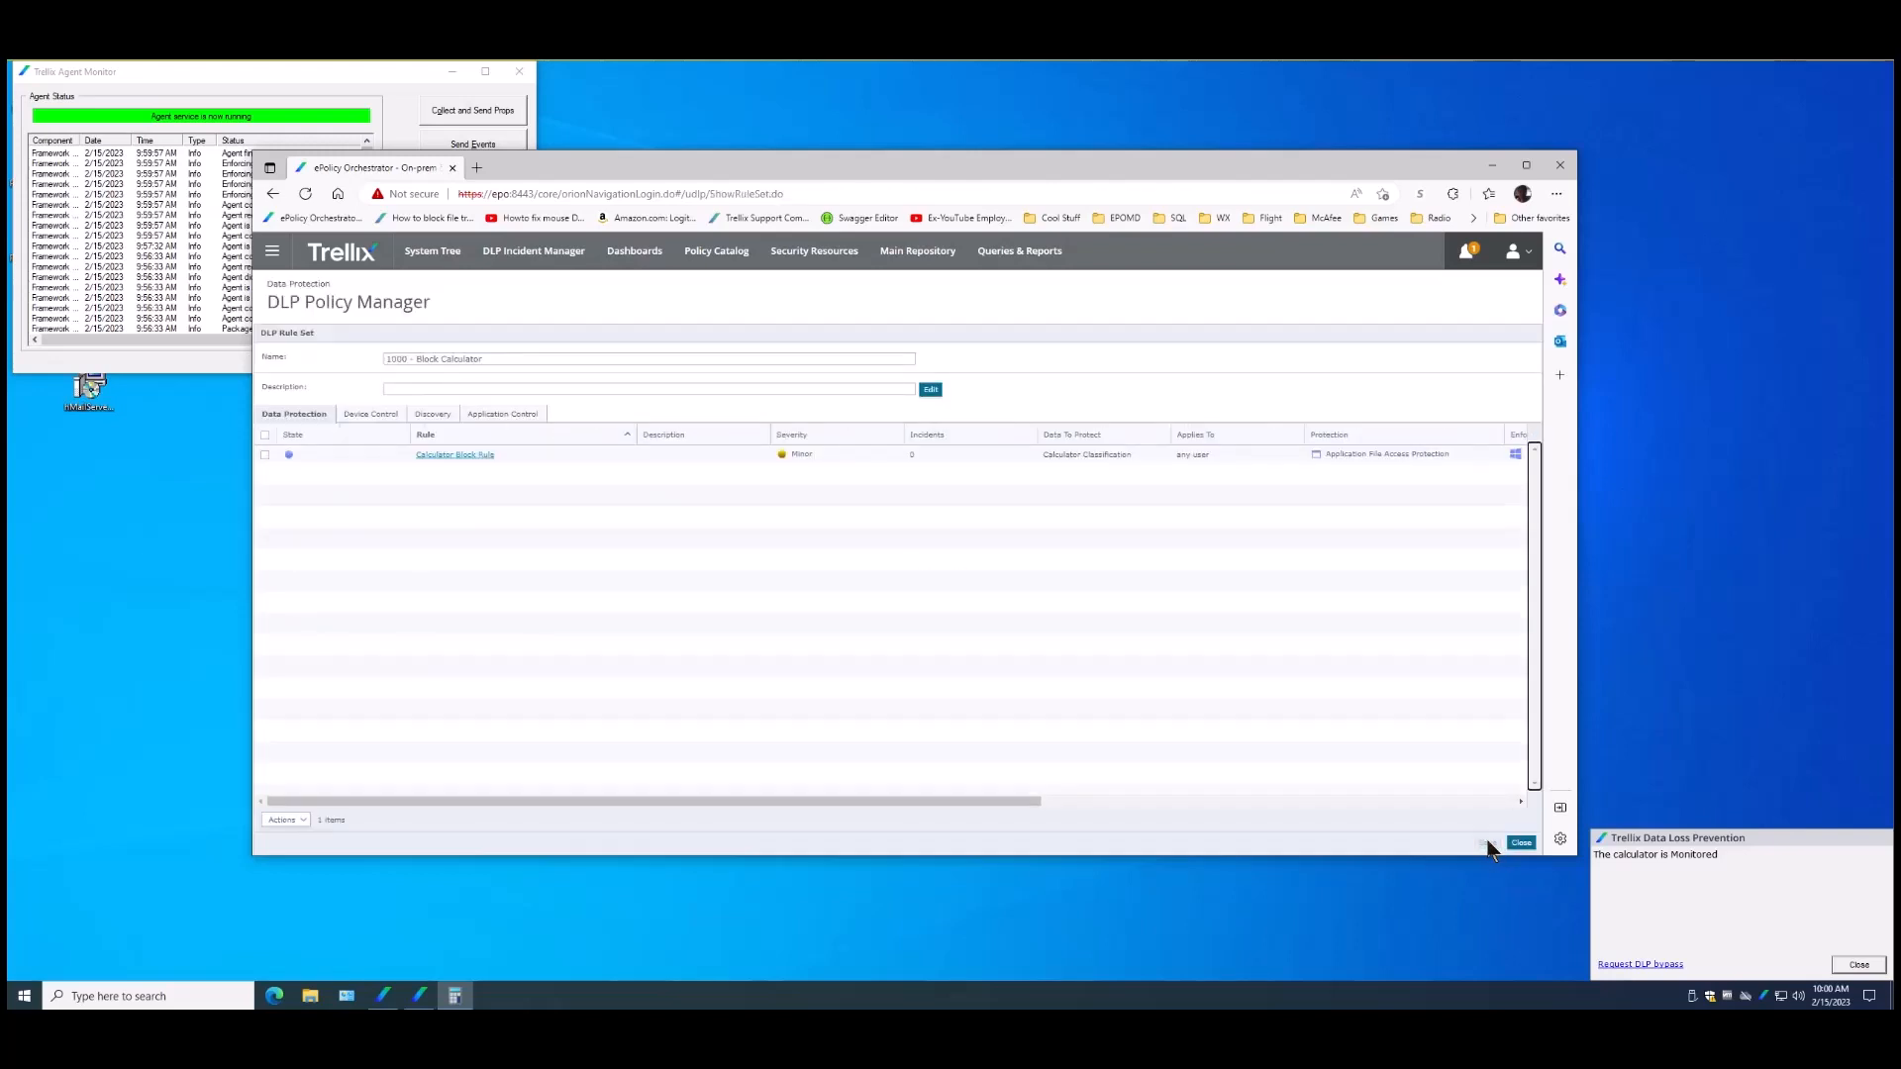
{"action": "left_click", "coordinate": [1521, 844]}
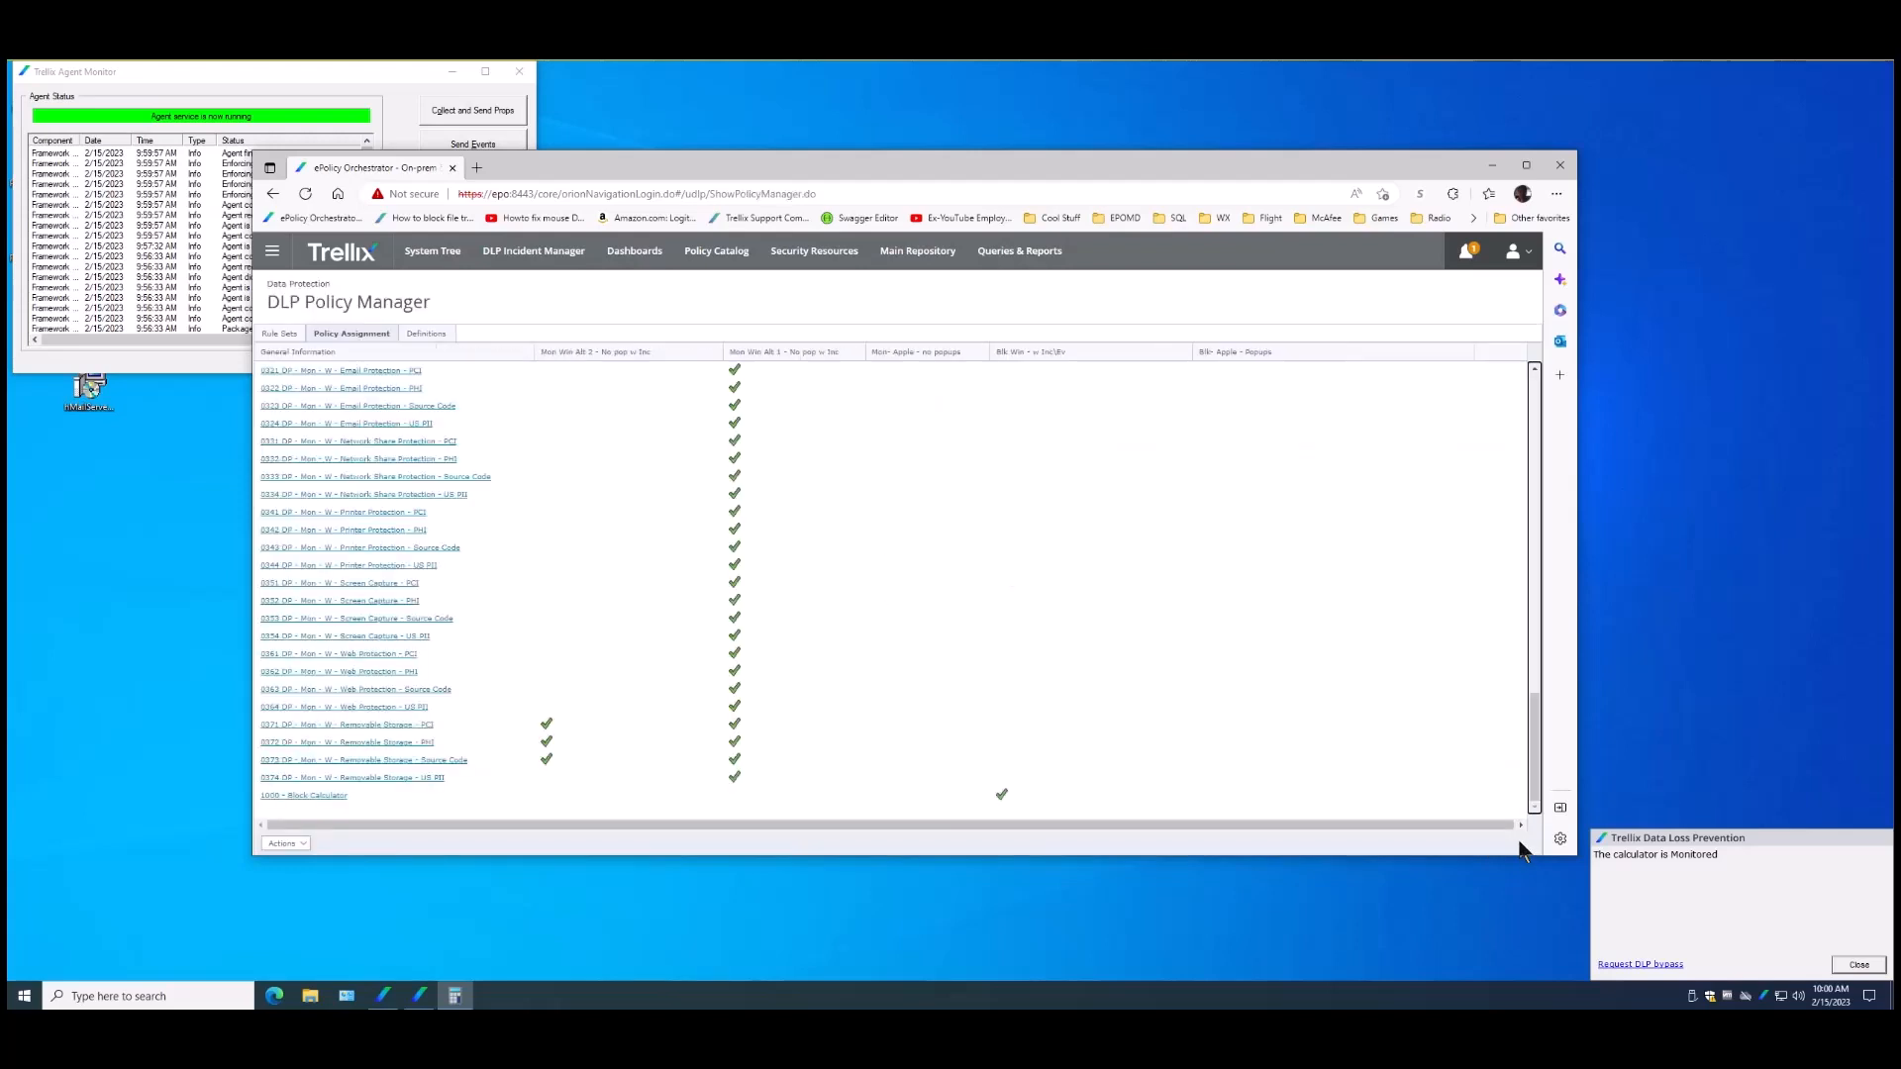
Reapply the Blk Win - w Inc\Ev policy with the blocking rule and dismiss the result dialog
{"action": "left_click", "coordinate": [286, 843]}
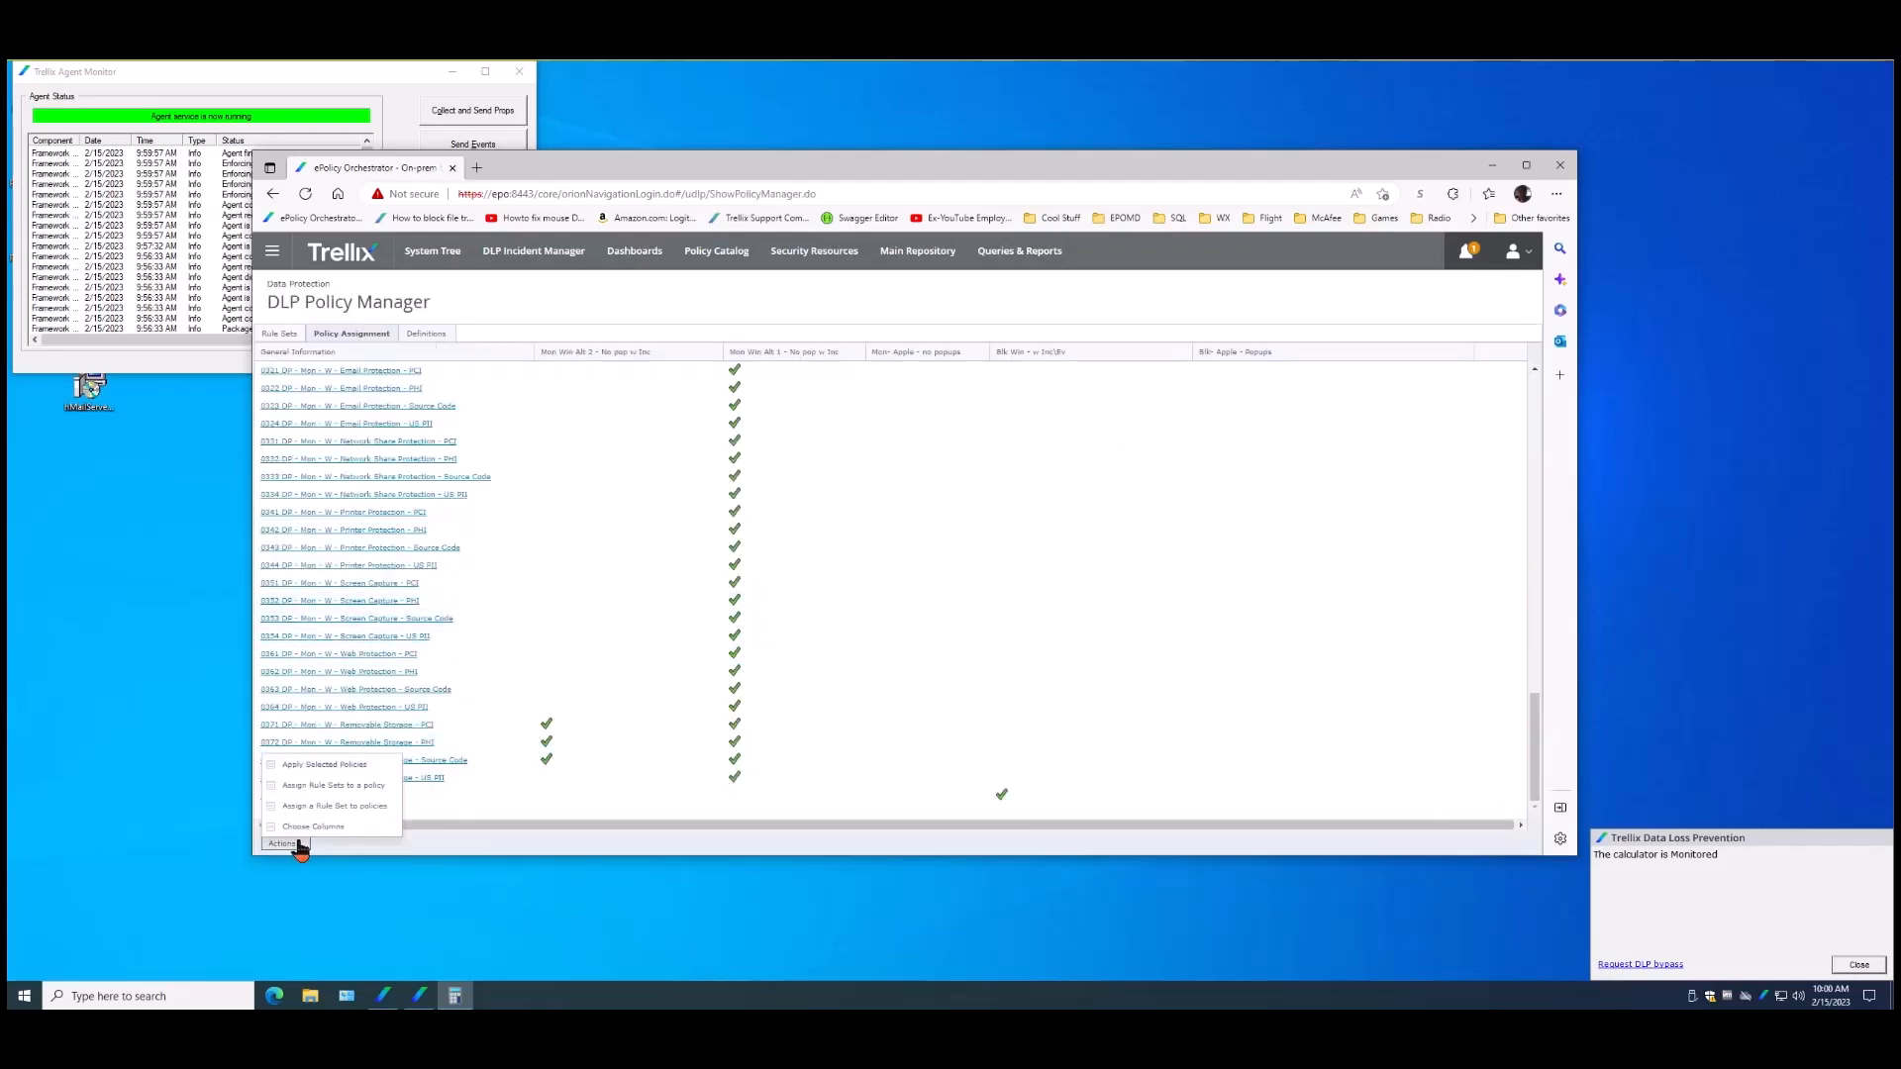
{"action": "left_click", "coordinate": [356, 765]}
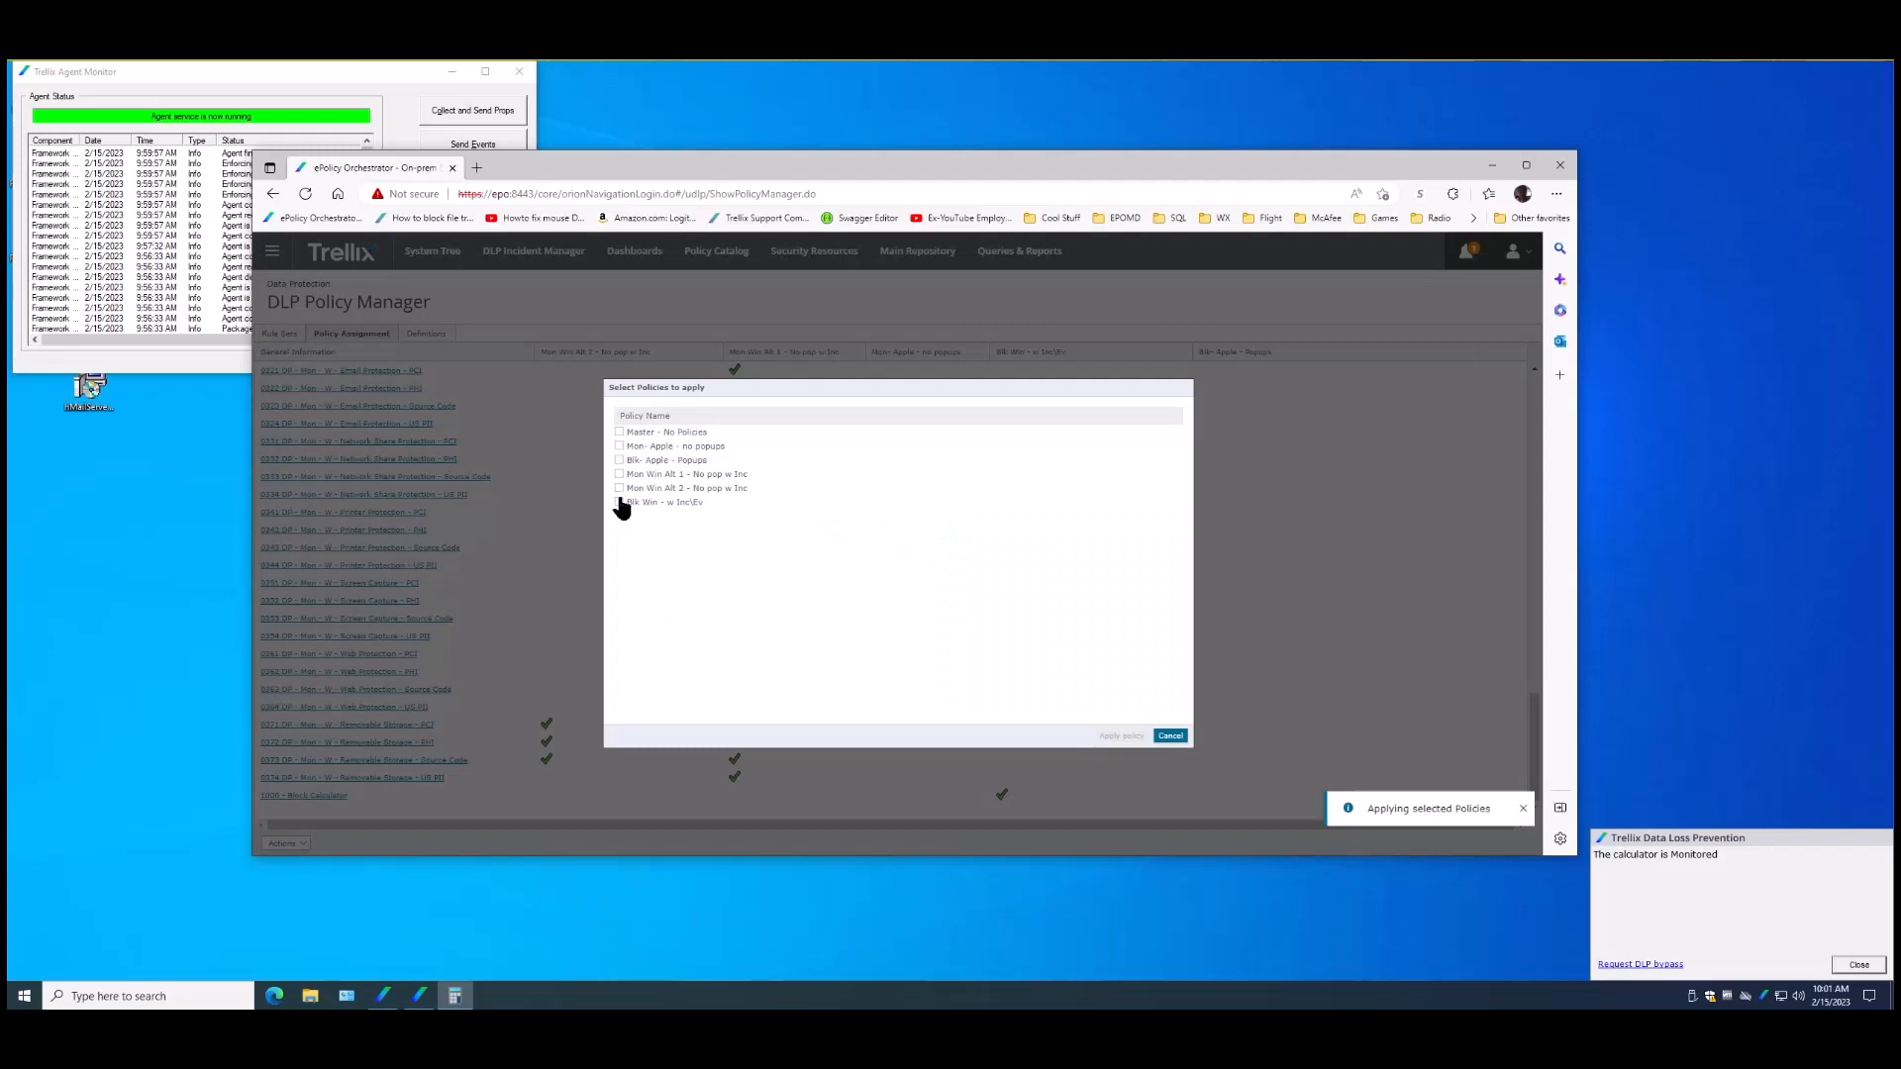
{"action": "left_click", "coordinate": [619, 502]}
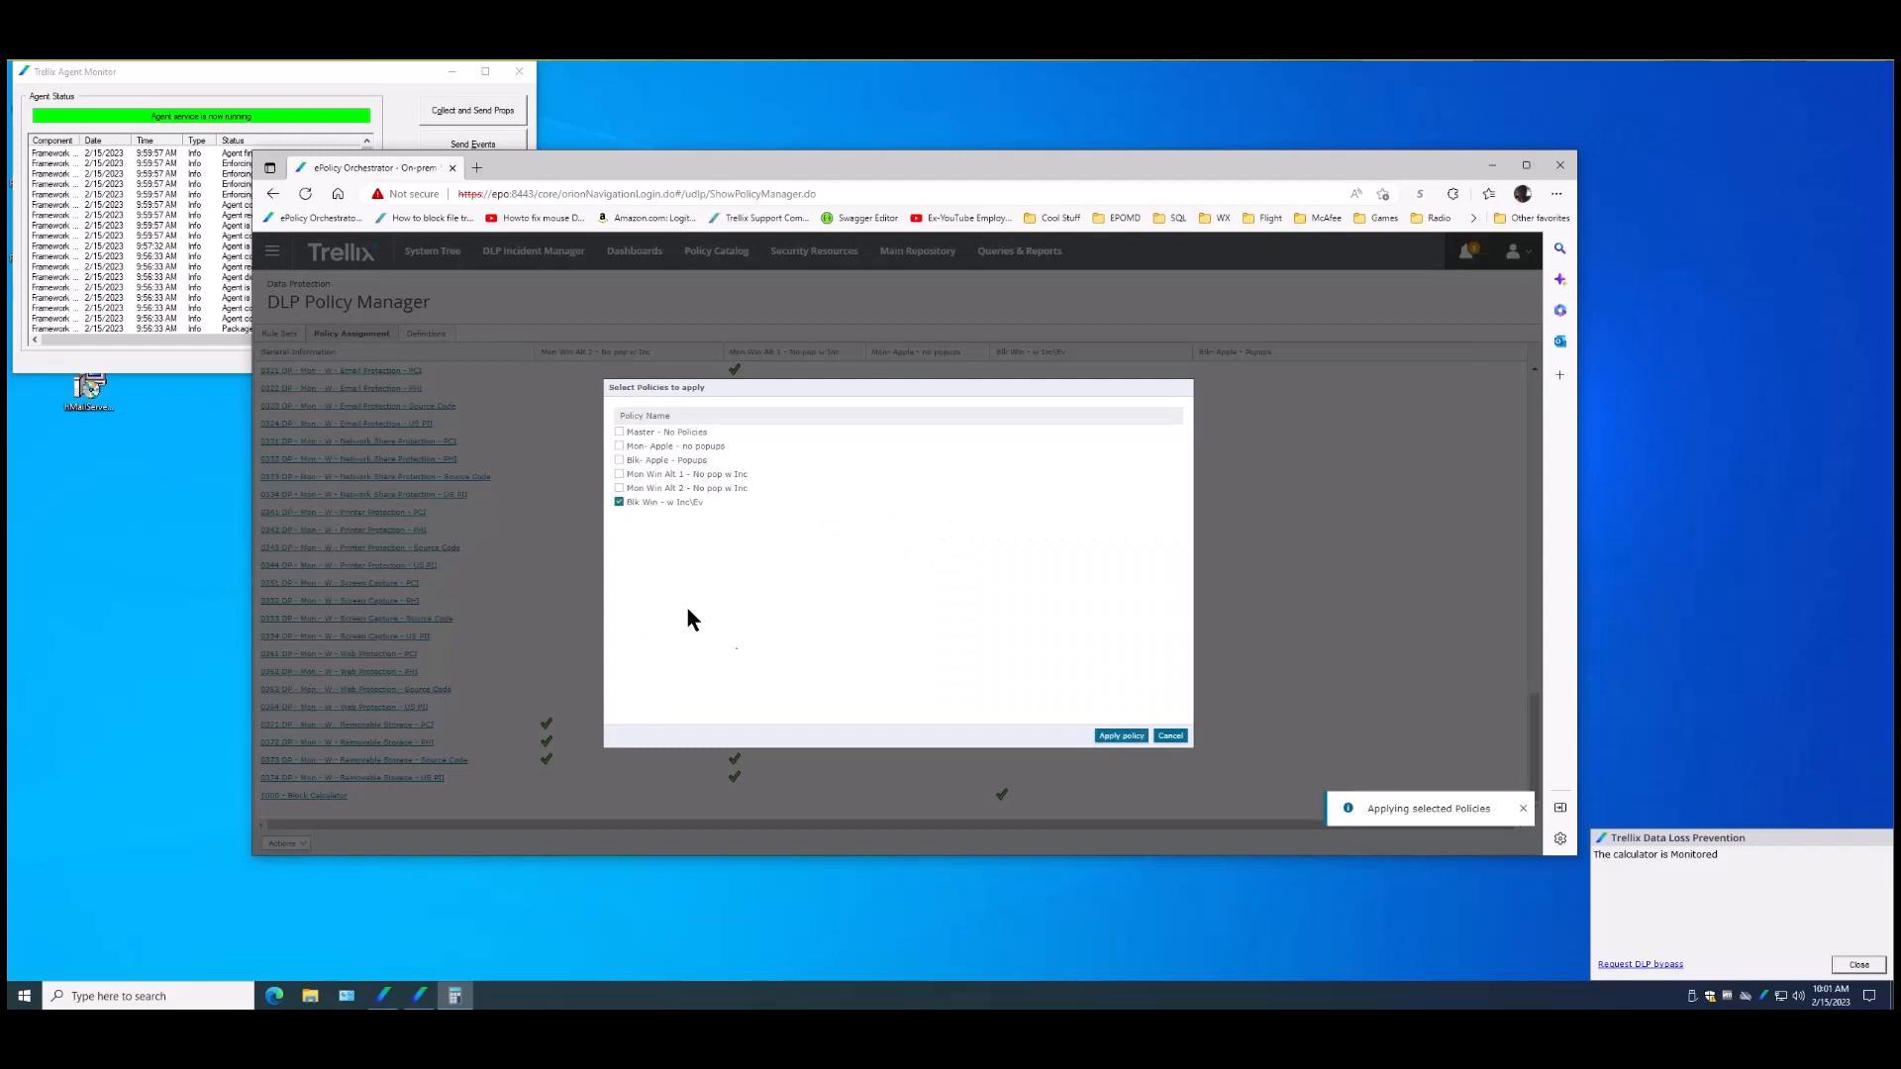
{"action": "left_click", "coordinate": [1126, 739]}
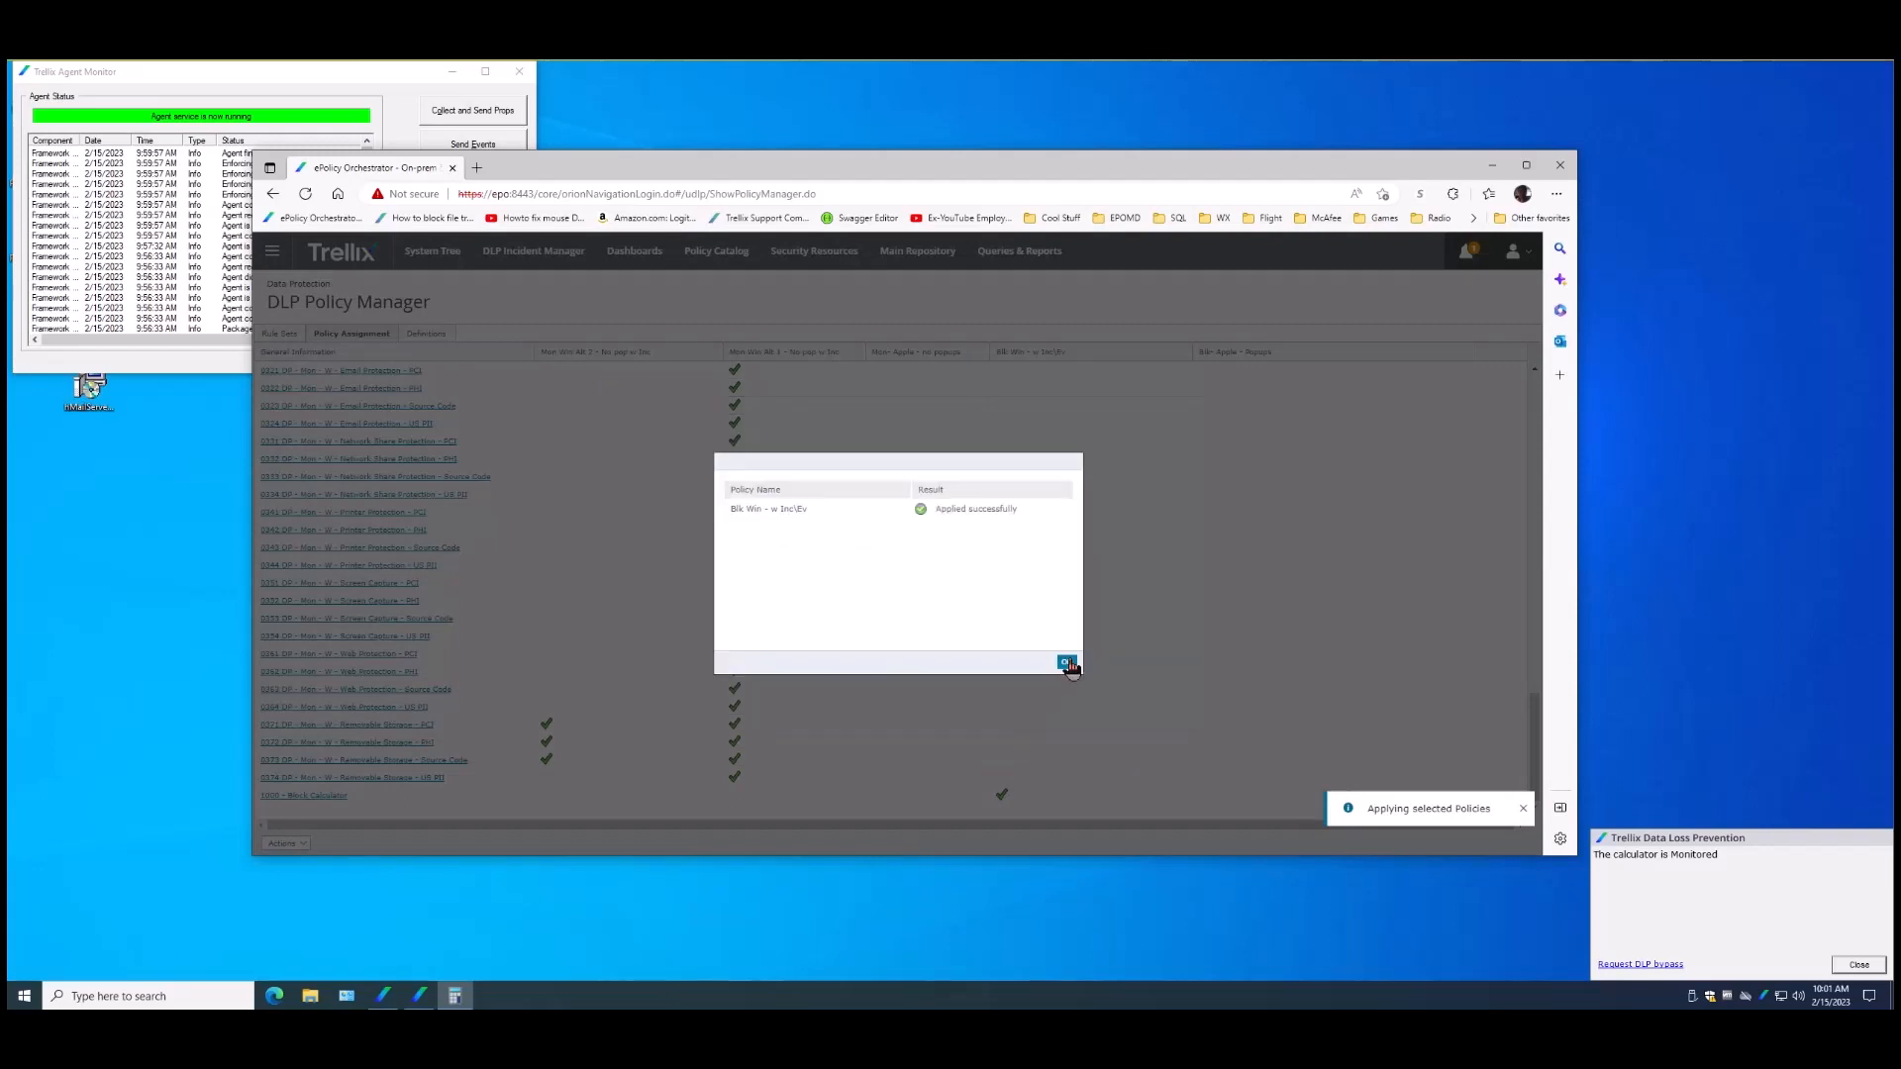
{"action": "left_click", "coordinate": [1069, 660]}
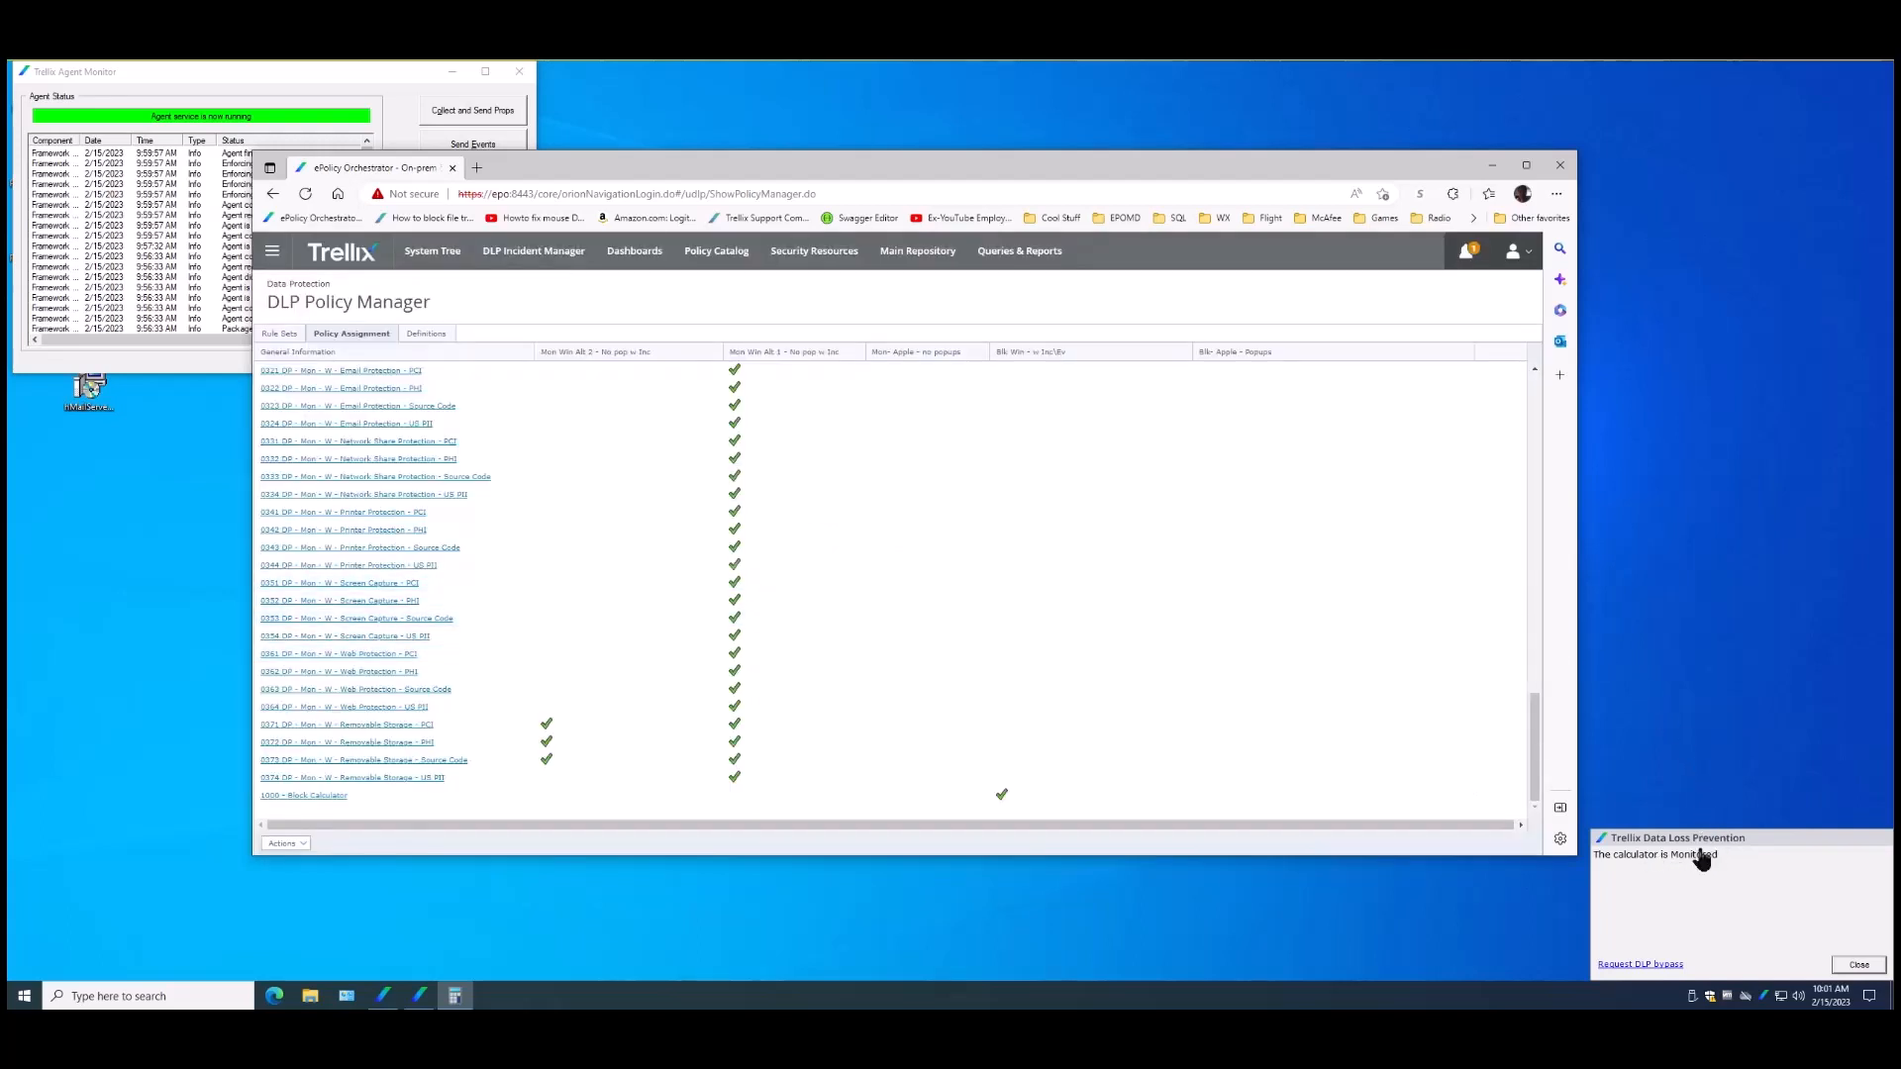
Close the DLP notification and the Calculator, and check for new policies again in Trellix Agent Monitor
{"action": "left_click", "coordinate": [1861, 969]}
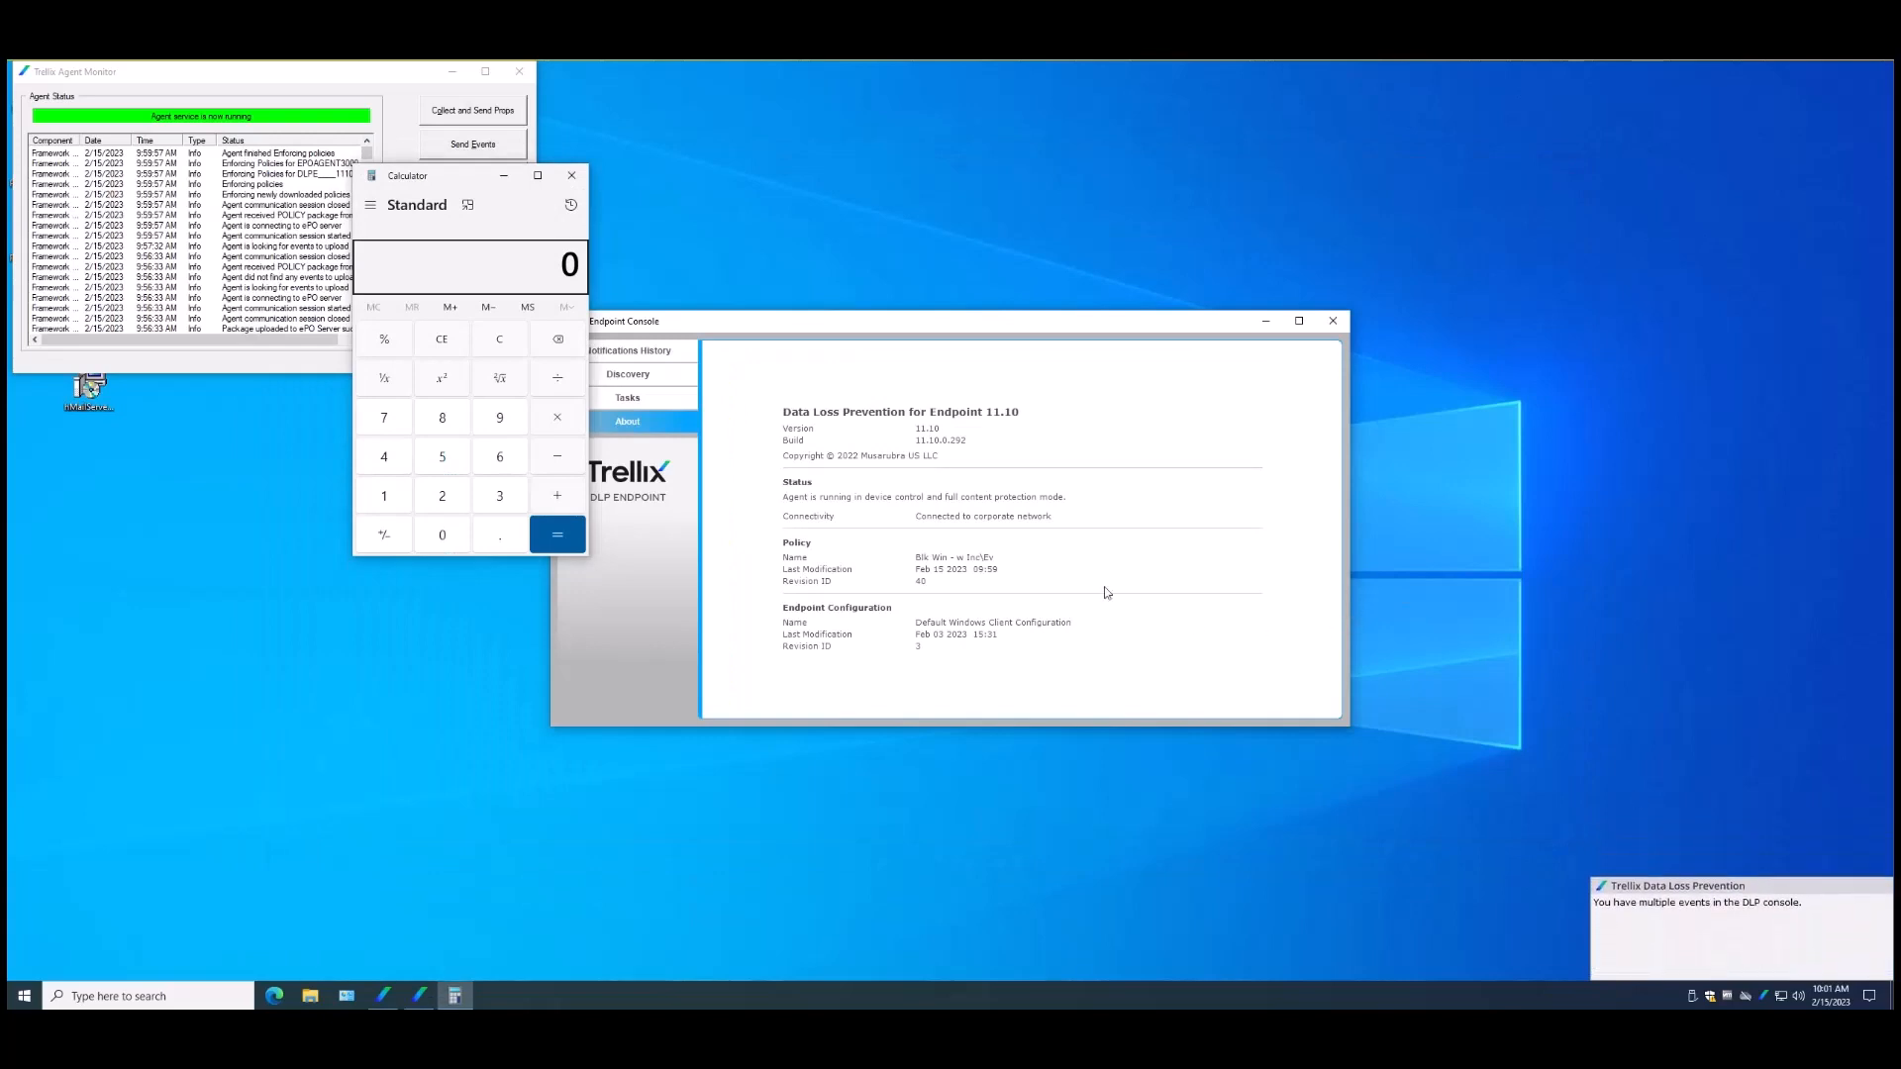
{"action": "left_click", "coordinate": [571, 175]}
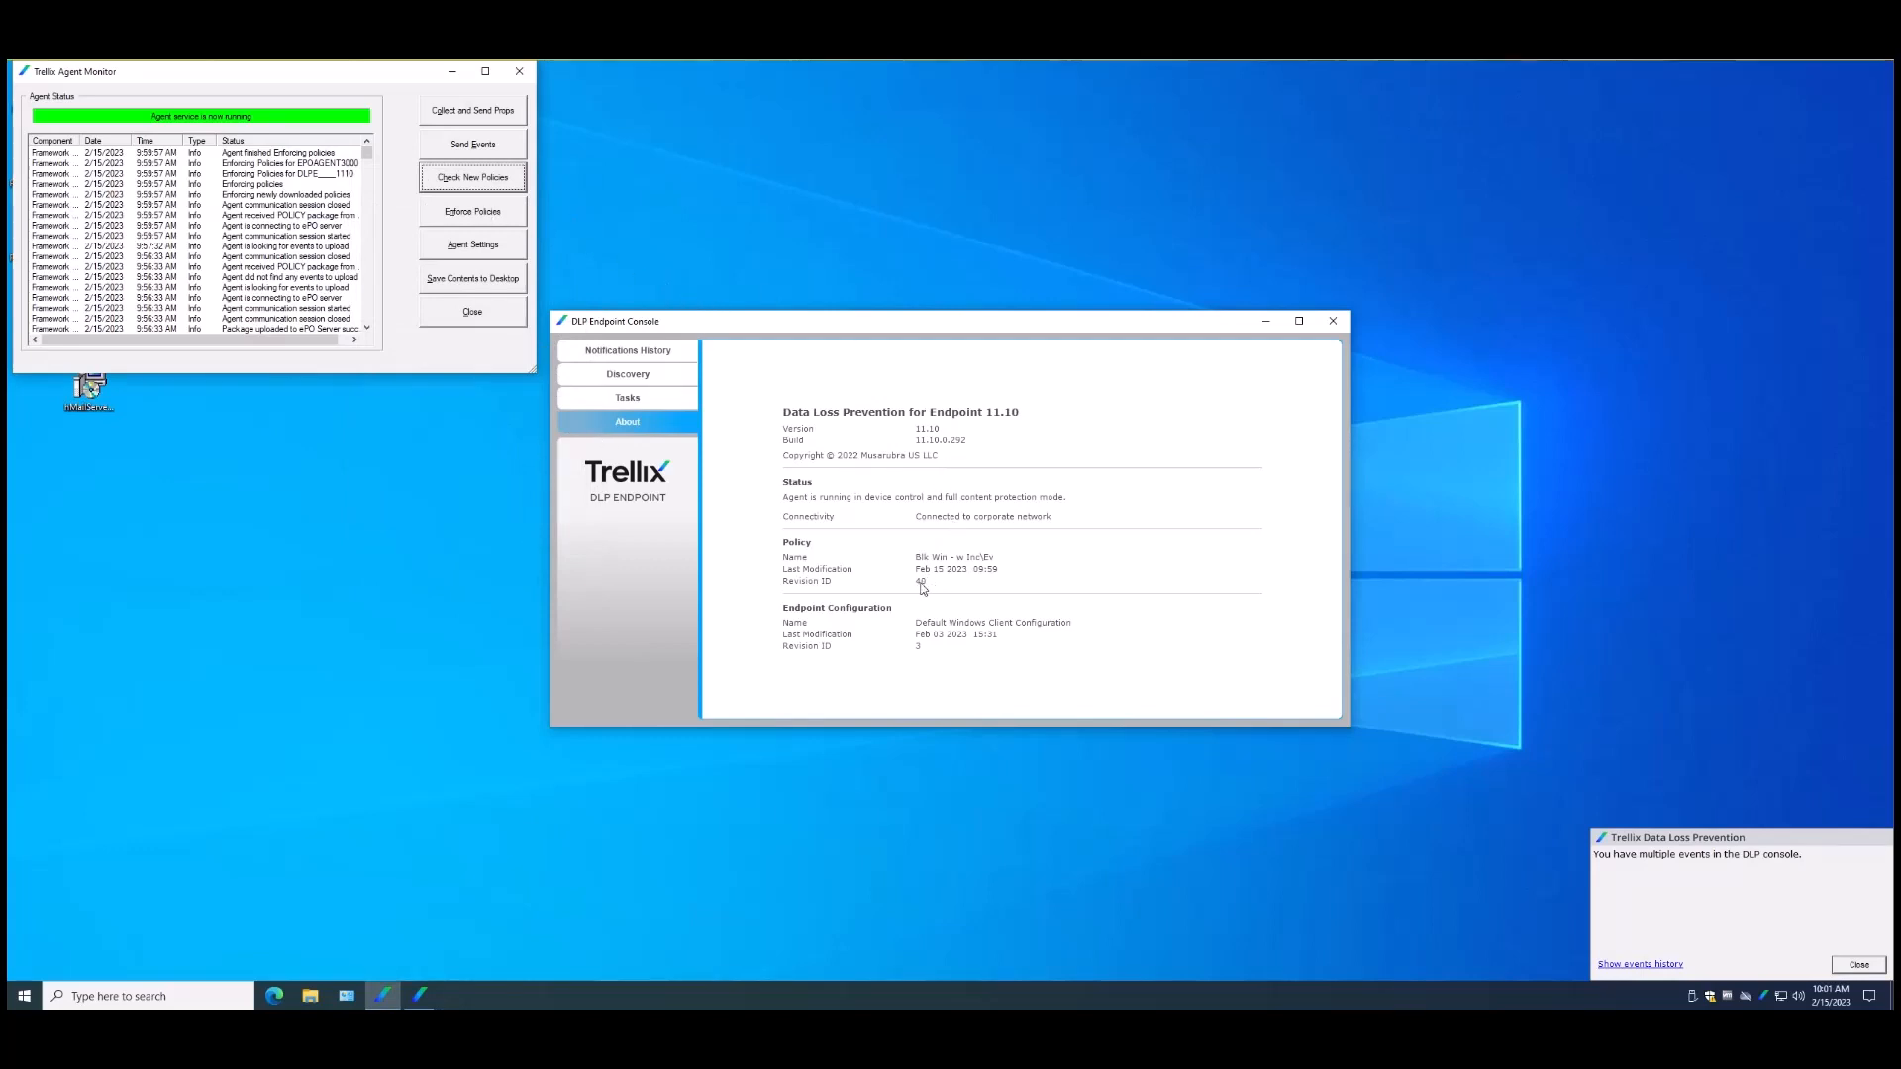
{"action": "left_click", "coordinate": [498, 183]}
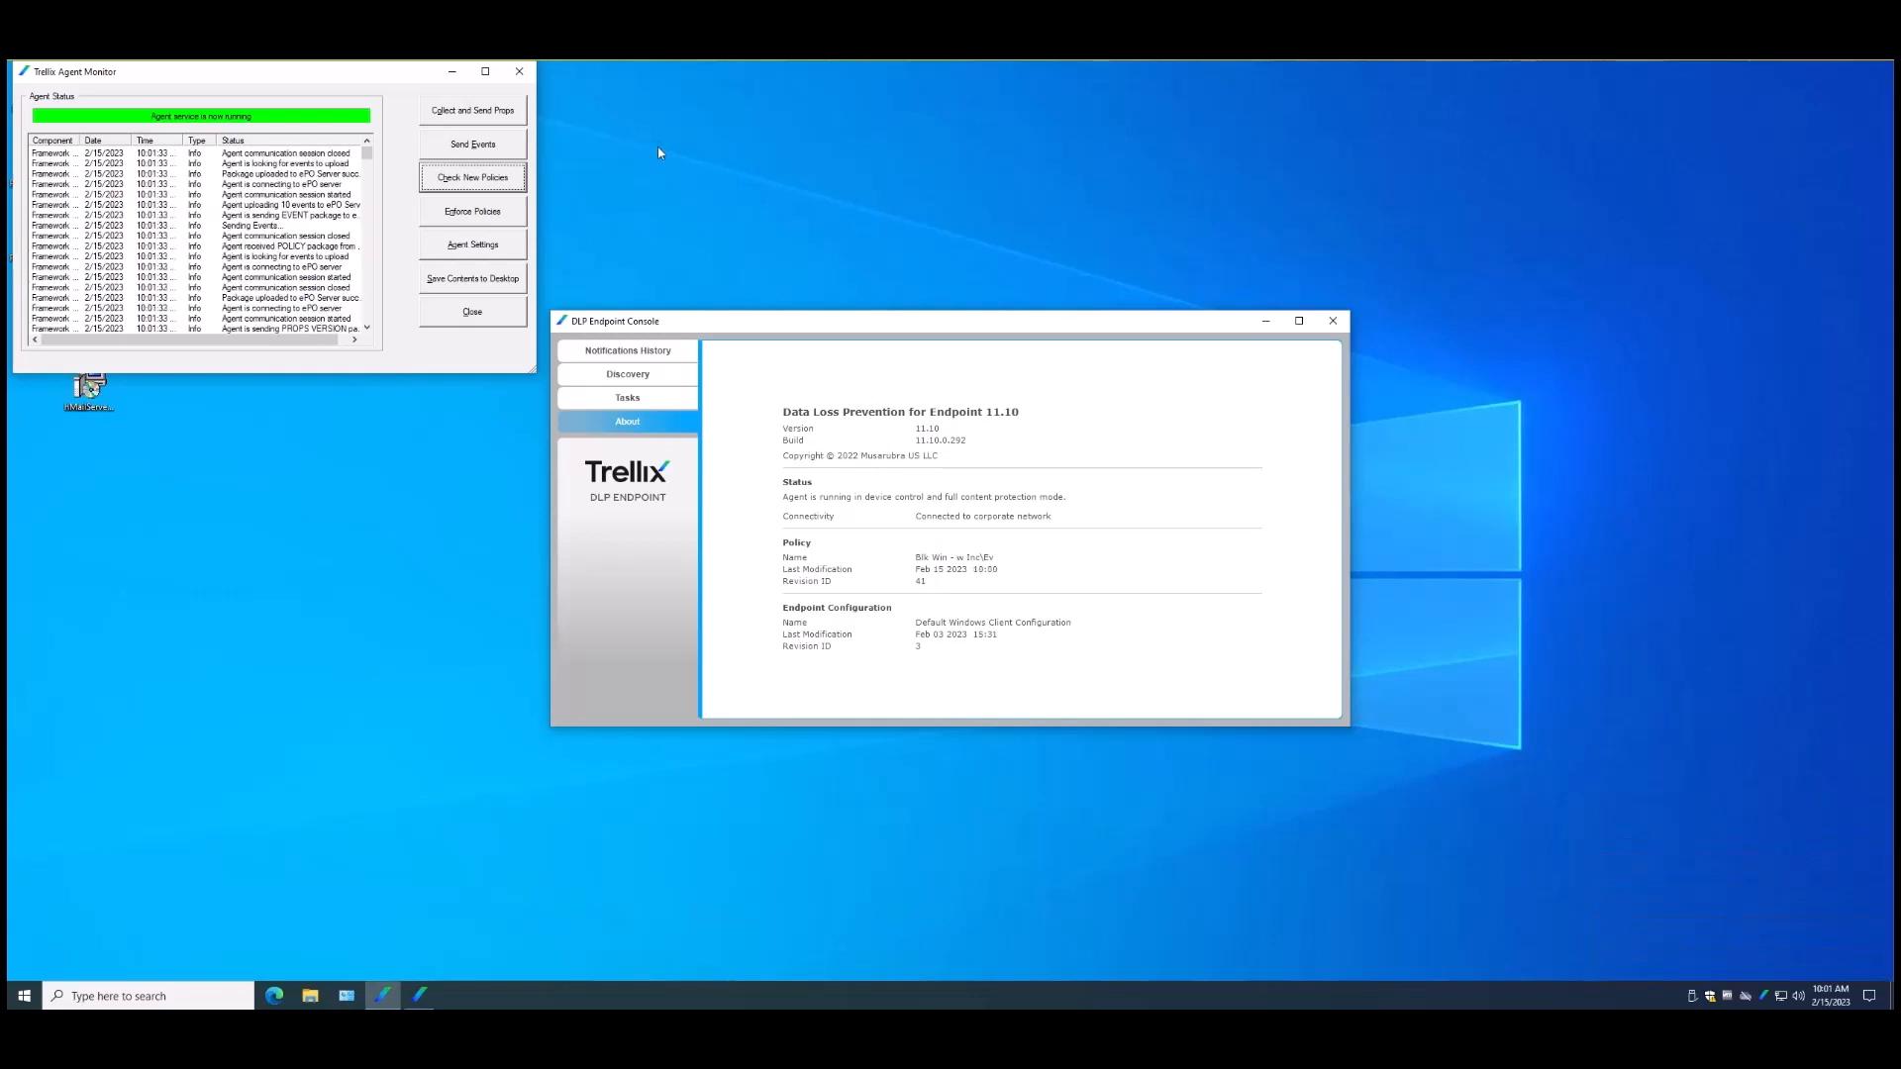
Run calc again to test the Block action on the Windows Calculator
{"action": "left_click", "coordinate": [24, 998]}
{"action": "right_click", "coordinate": [26, 1000]}
{"action": "left_click", "coordinate": [56, 926]}
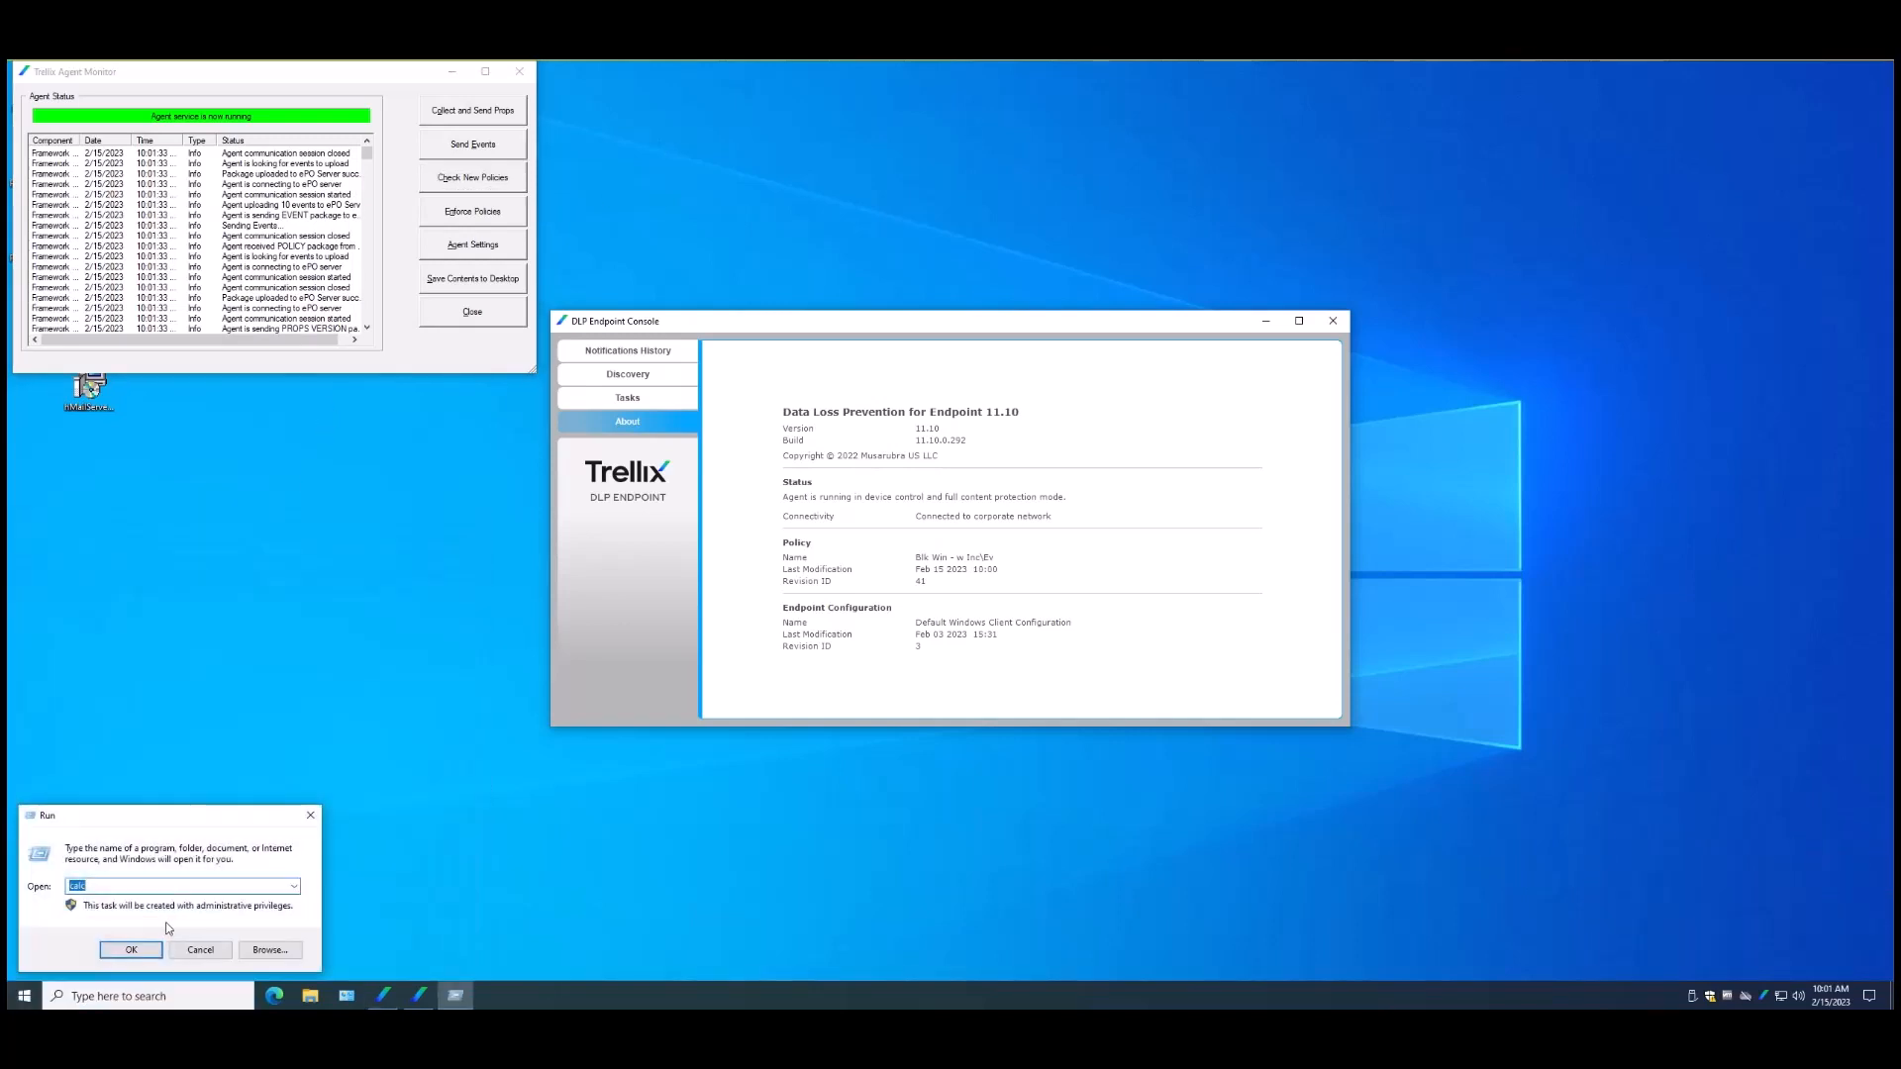
{"action": "left_click", "coordinate": [131, 950]}
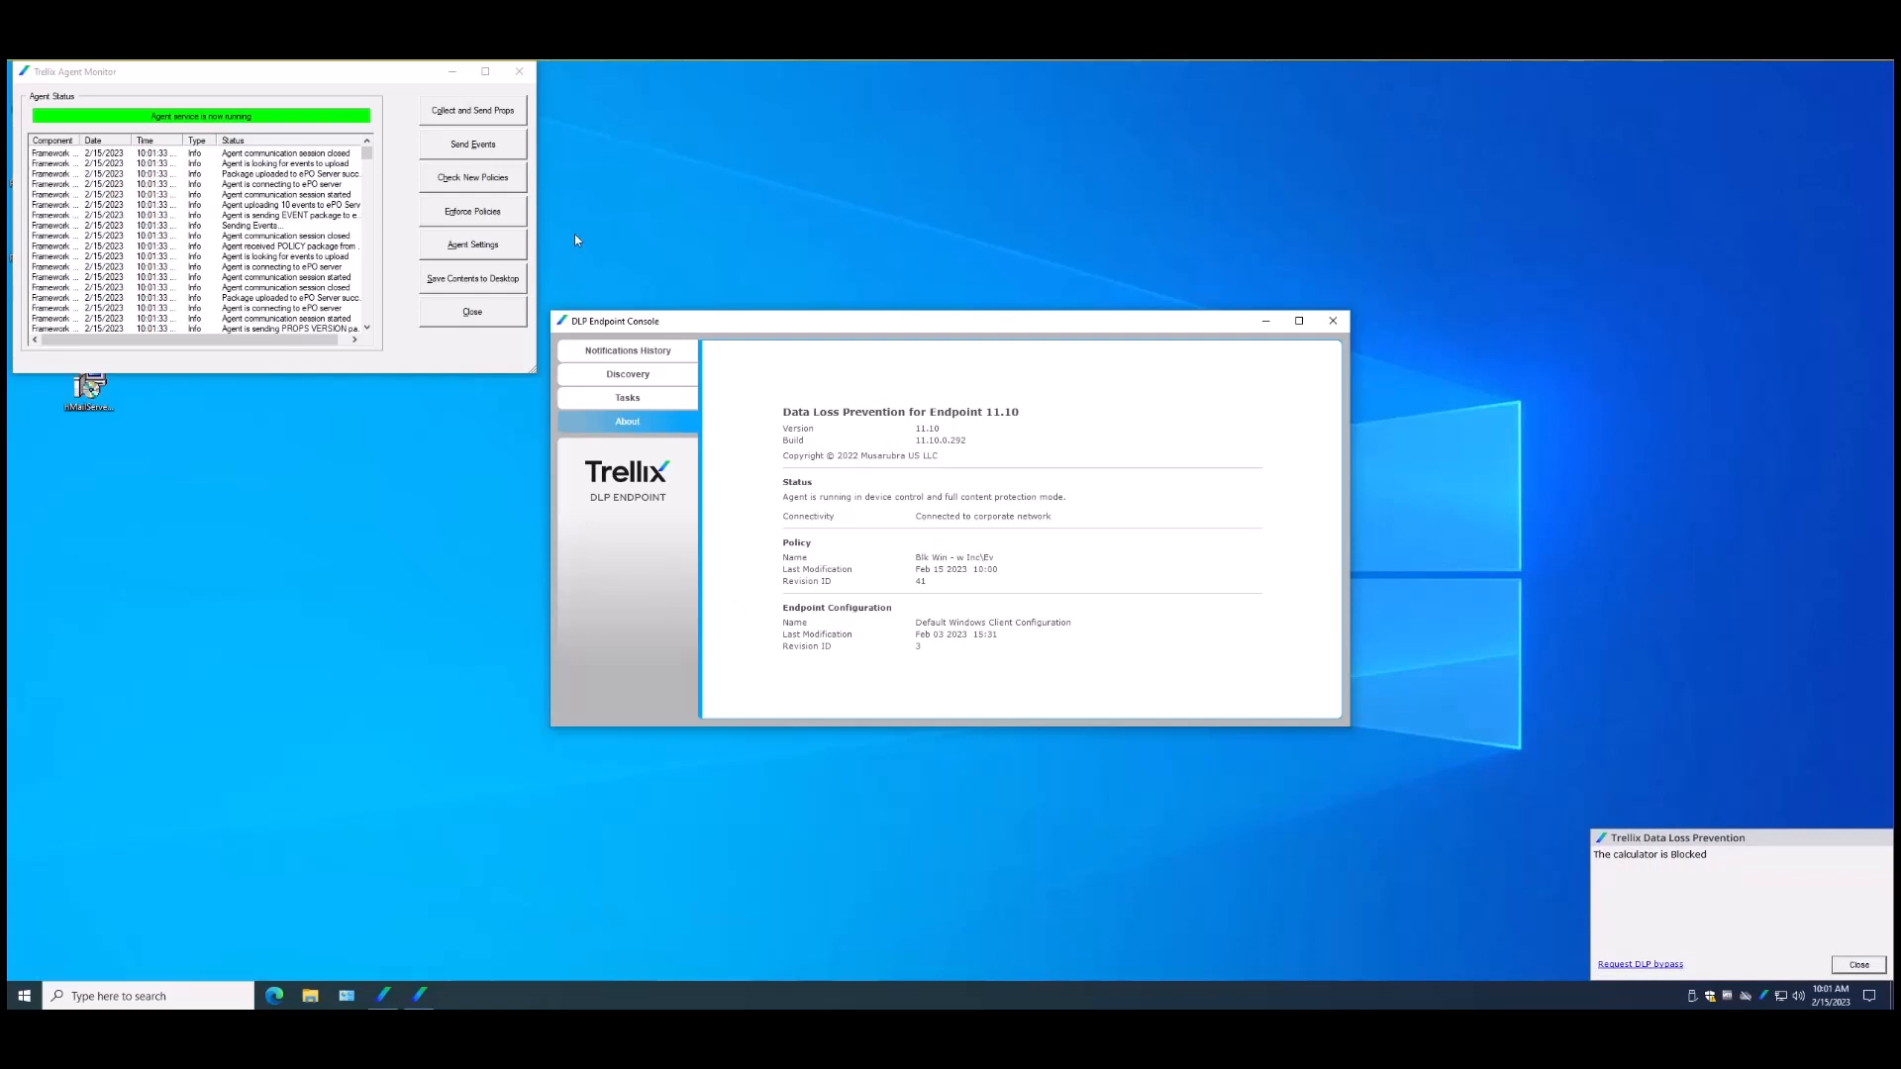
Send the agent's events from Trellix Agent Monitor and open the DLP Incident Manager in an enlarged ePolicy Orchestrator window
{"action": "left_click", "coordinate": [487, 147]}
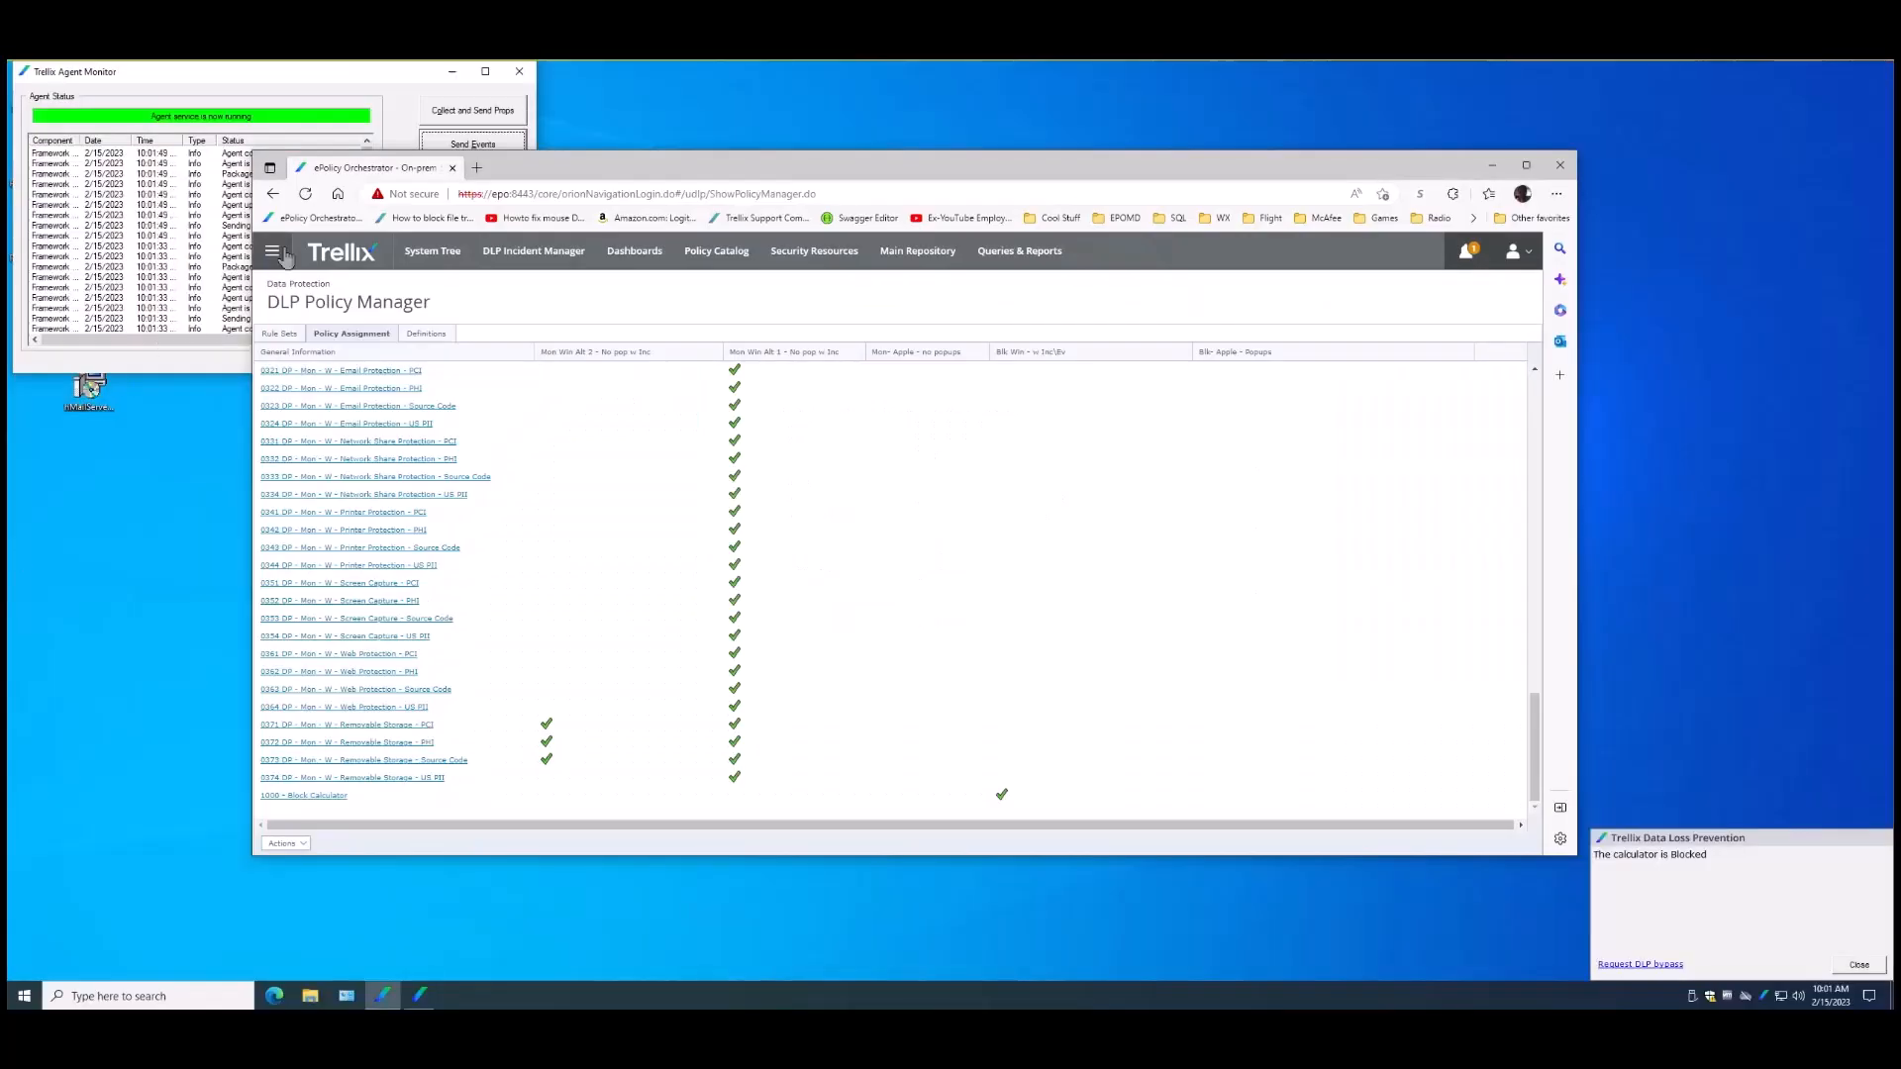
{"action": "left_click", "coordinate": [280, 252]}
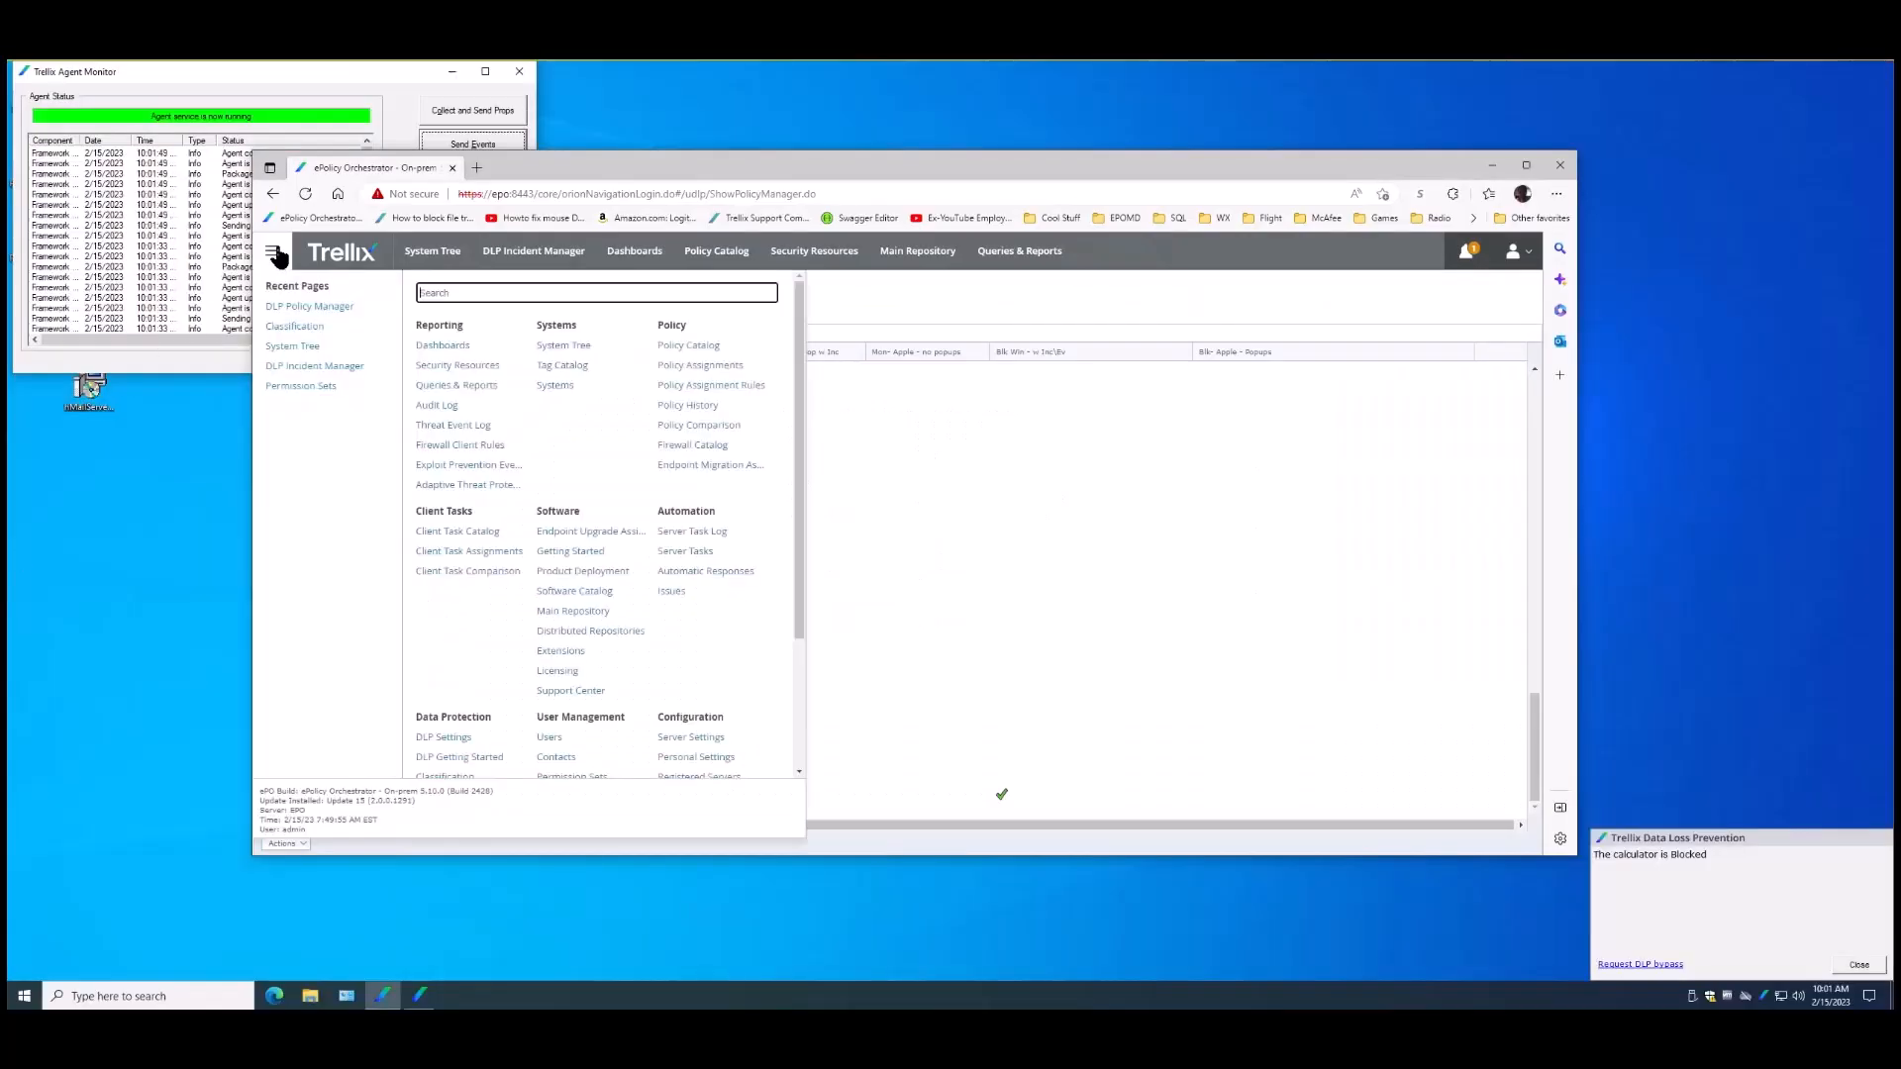
{"action": "left_click", "coordinate": [315, 367]}
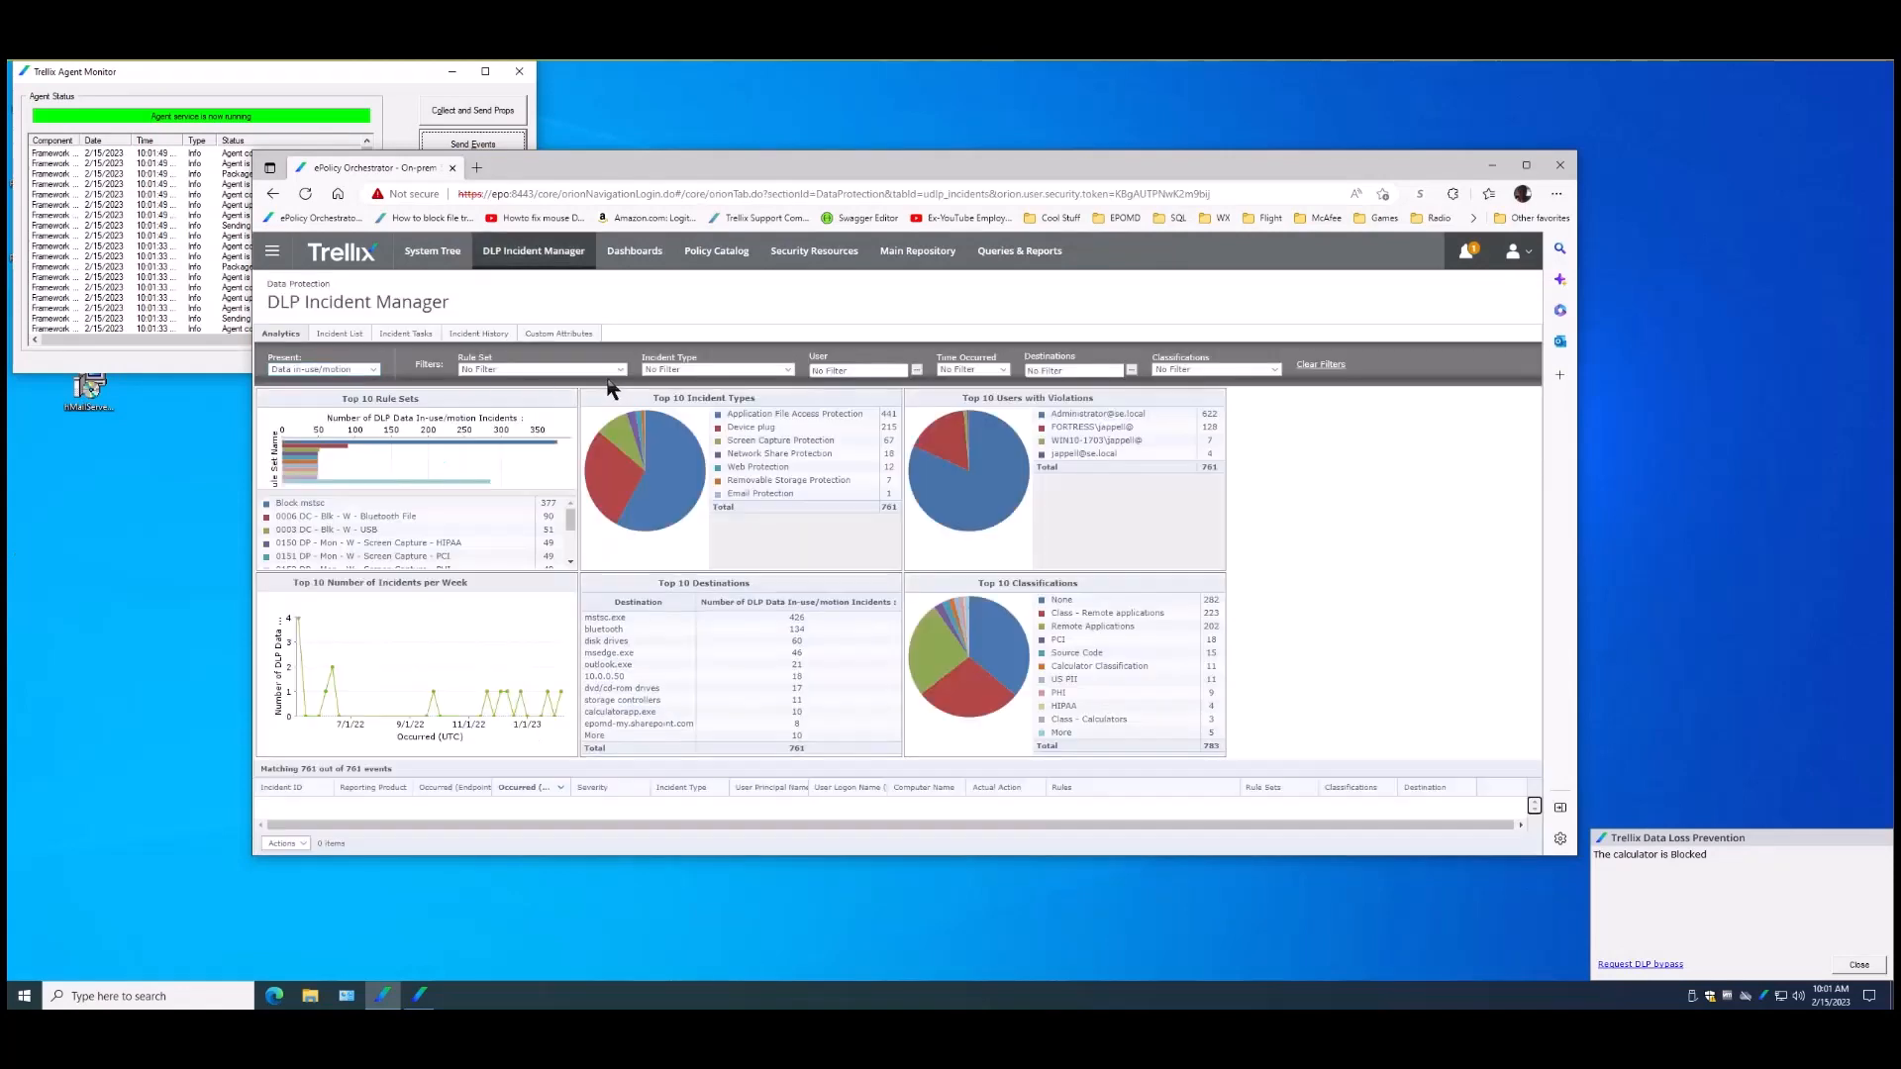
{"action": "key", "text": "F11"}
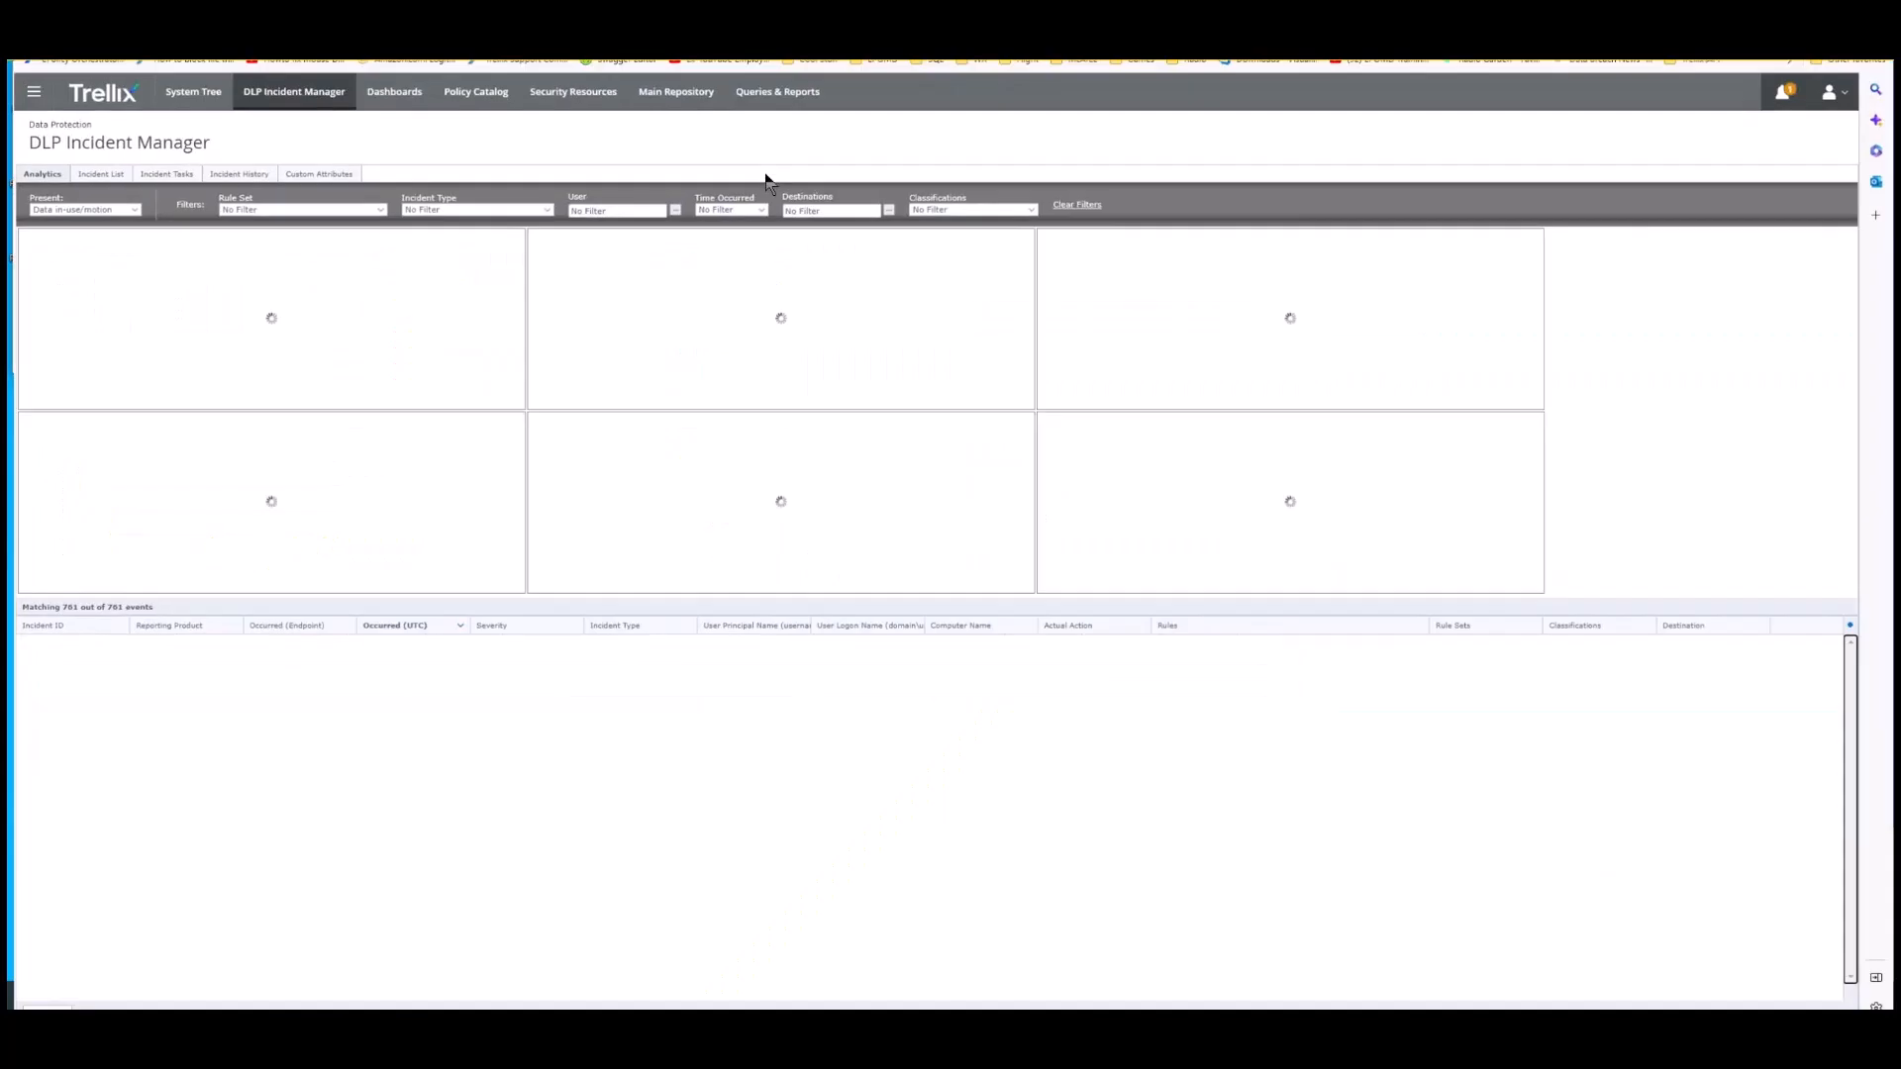